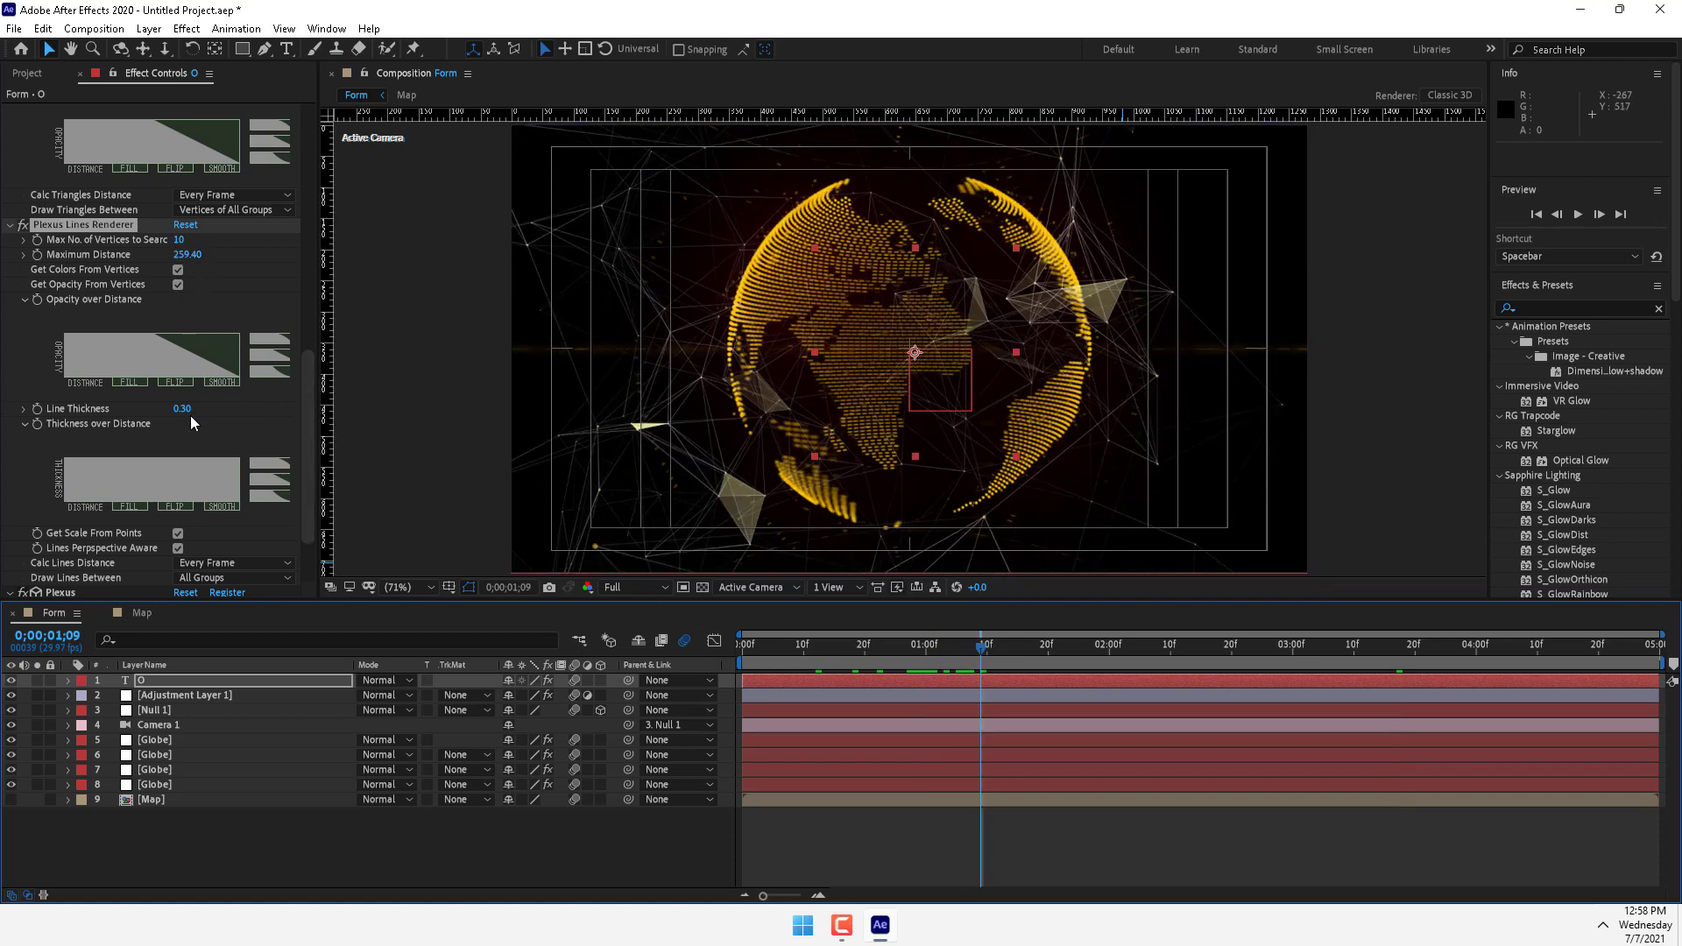
click(269, 339)
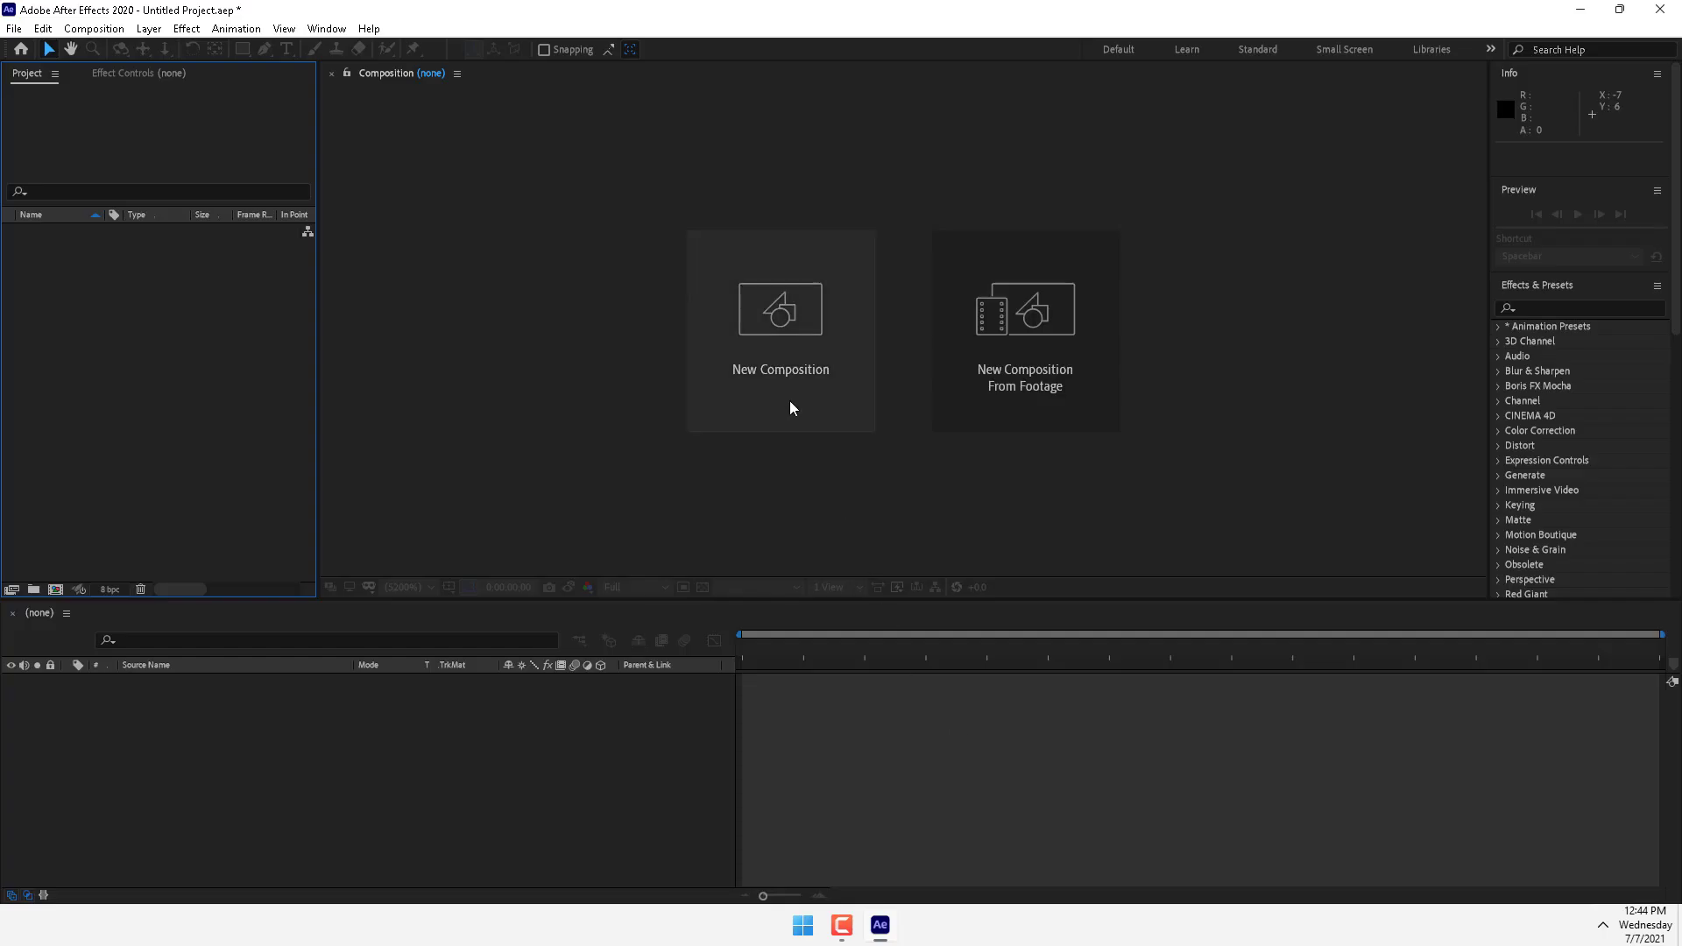
Create a new composition named Form with the HDV/HDTV 720 29.97 preset and a five-second duration
click(791, 408)
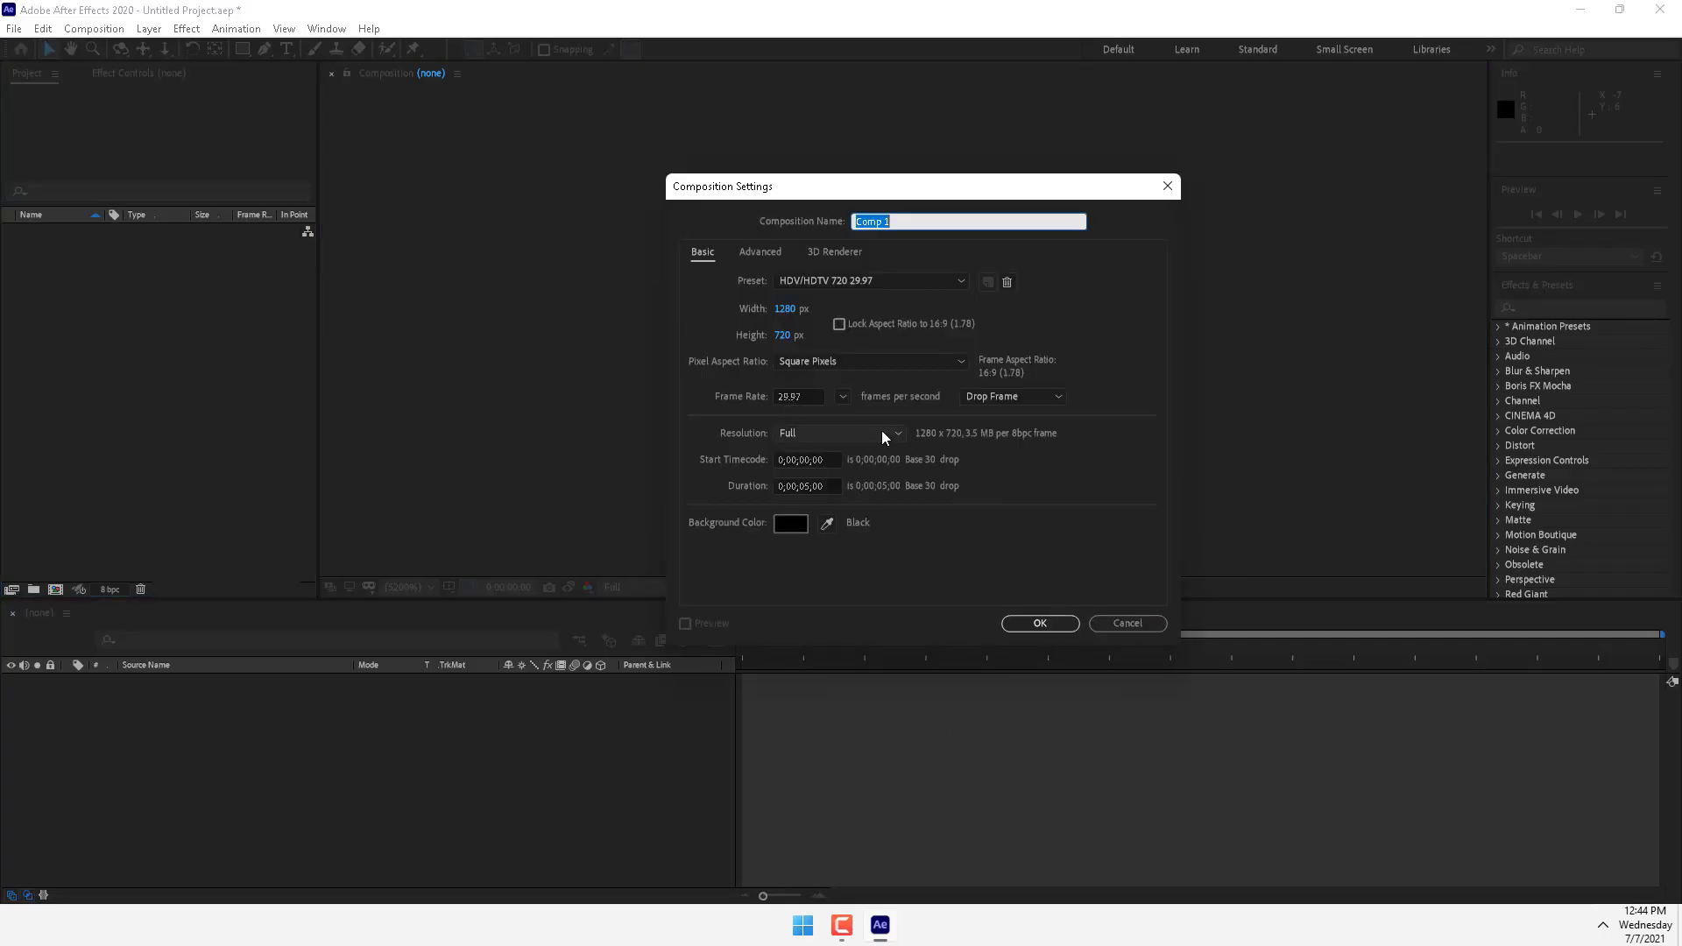
text(Form)
key(Return)
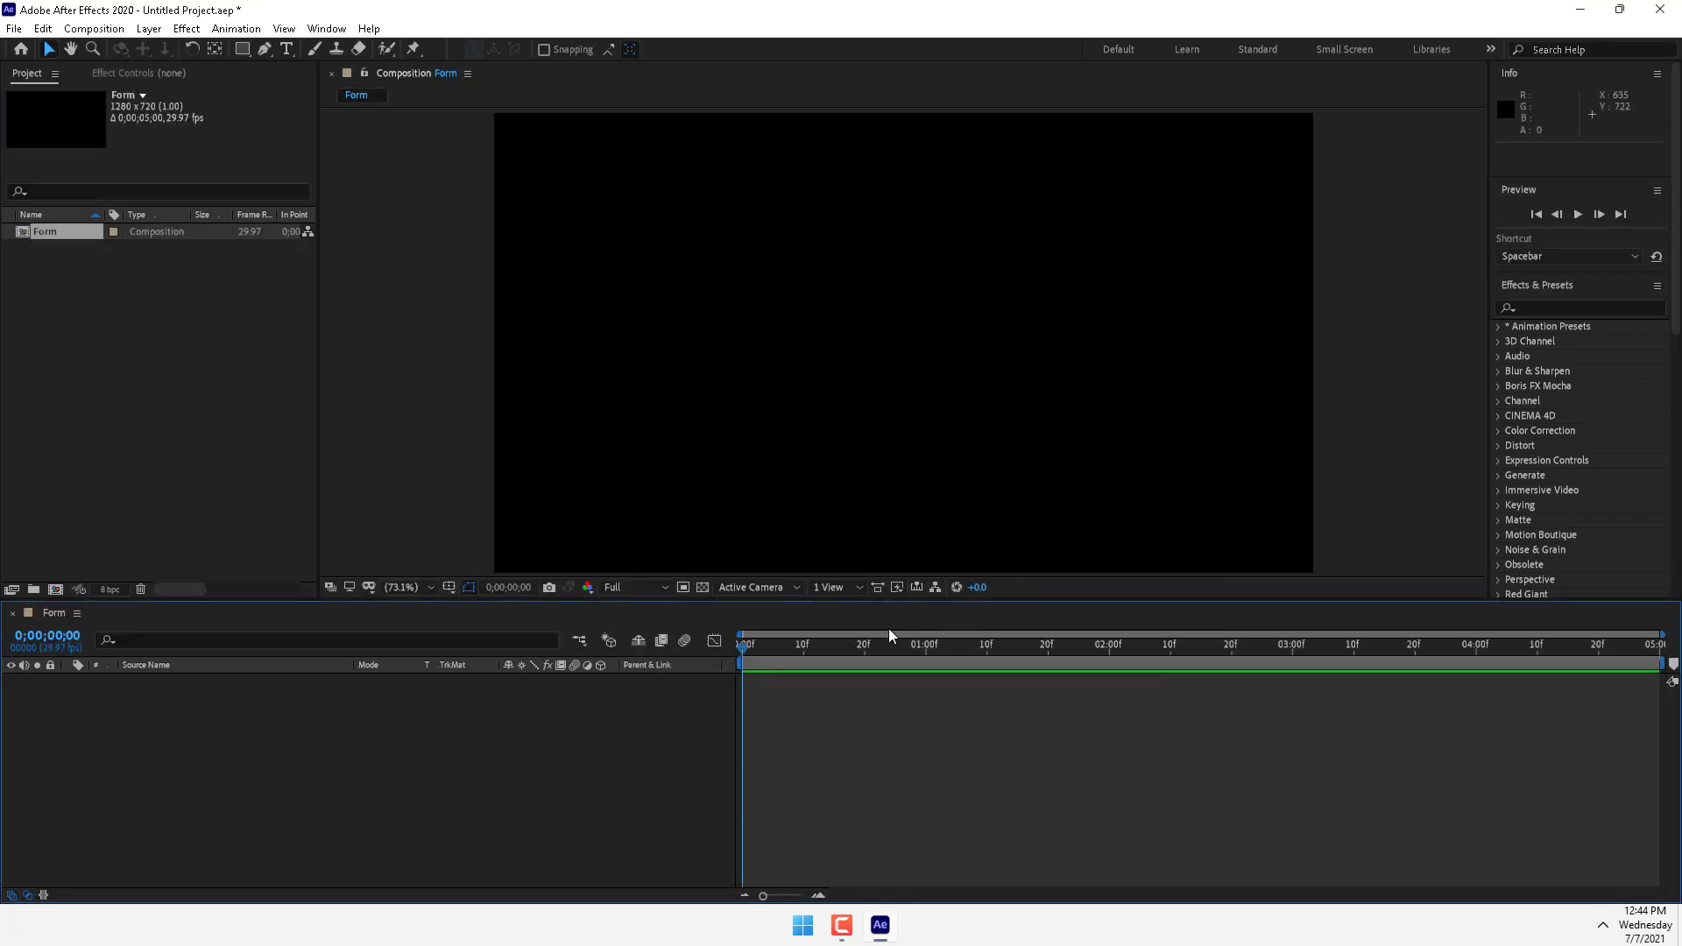
Show the title/action safe guides and the rulers in the composition view
drag(954, 648, 480, 582)
click(456, 585)
click(471, 603)
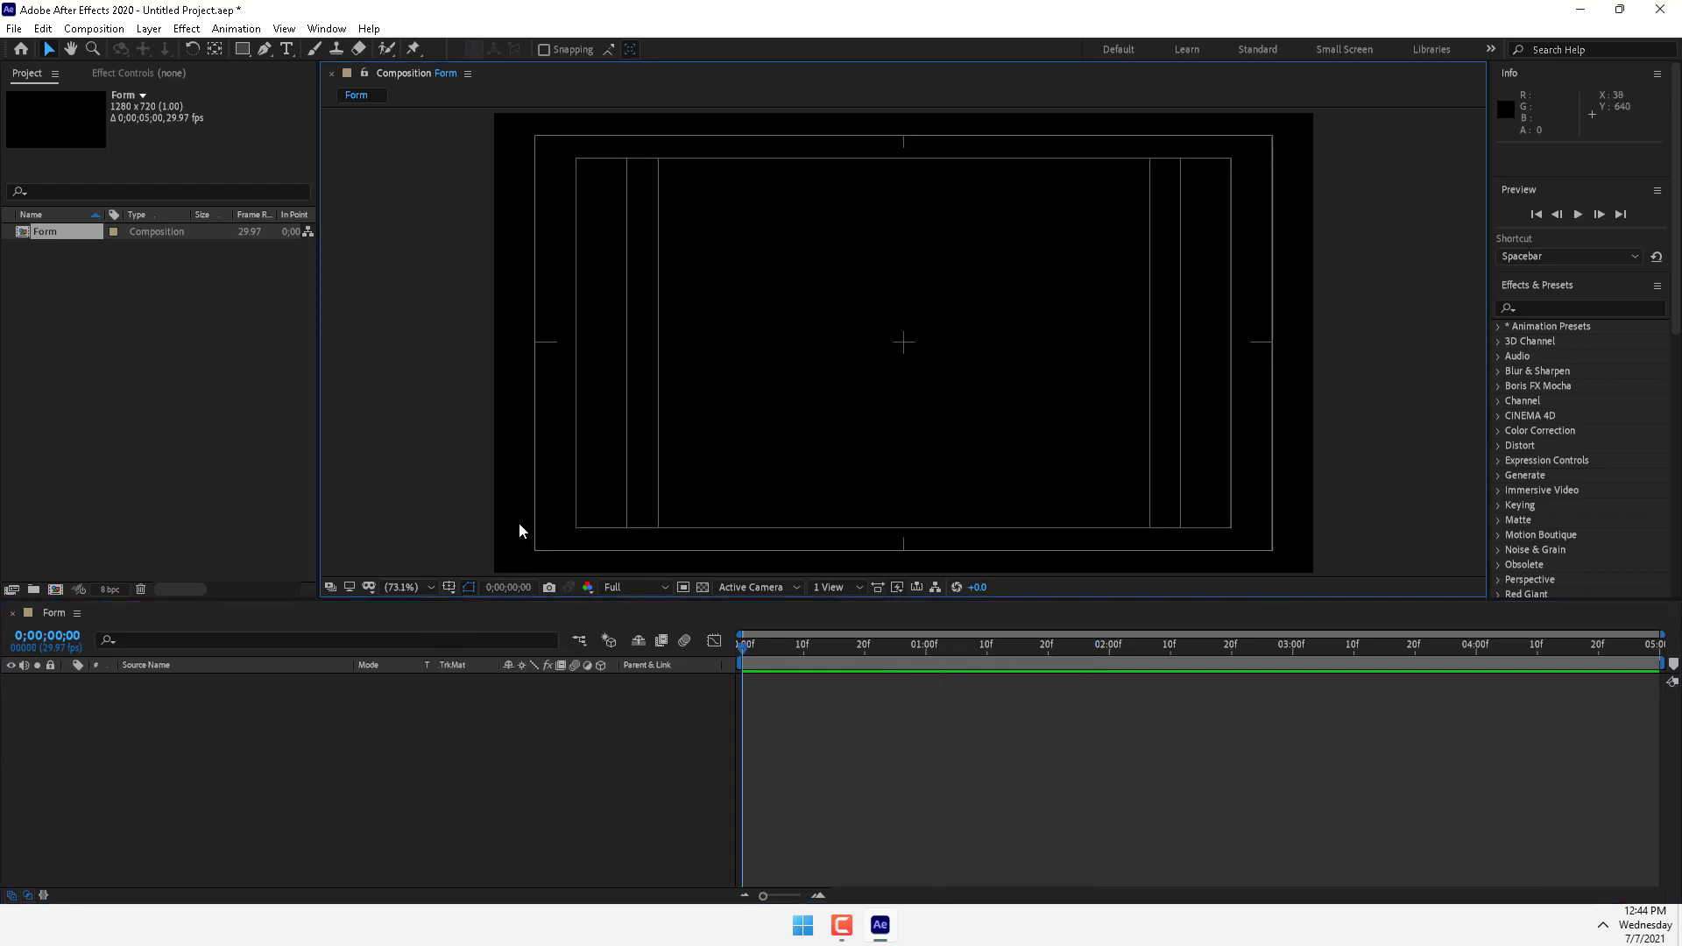
key(ctrl+r)
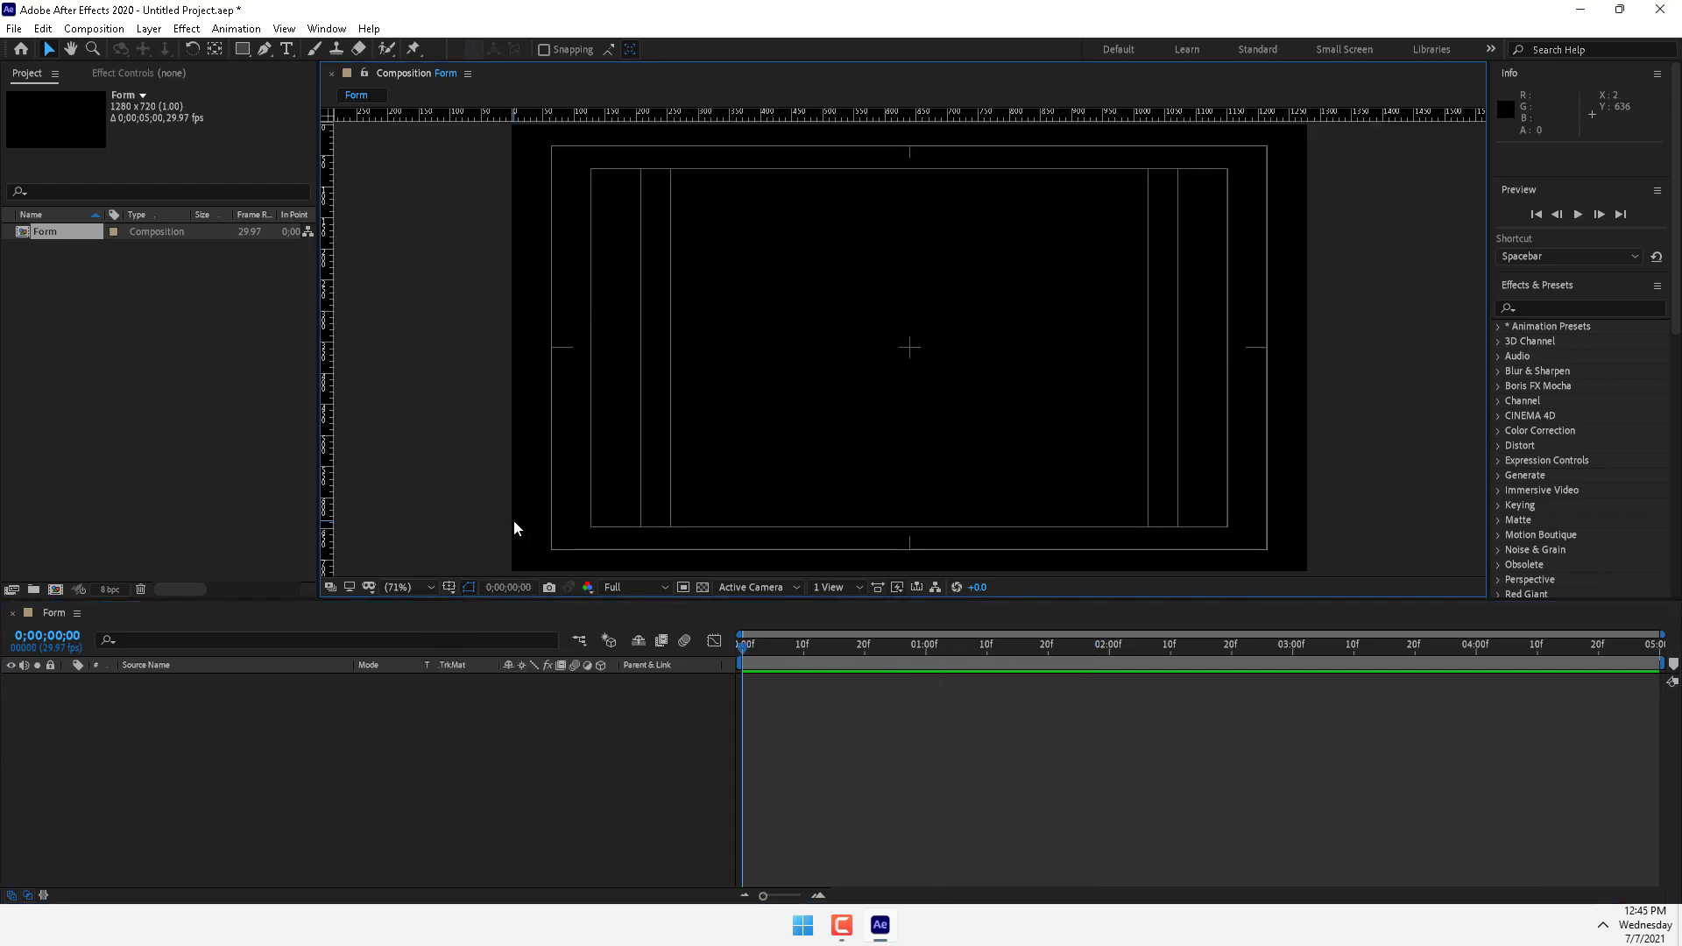
Add a white 1280 x 720 px solid named Globe to the Form composition
click(395, 705)
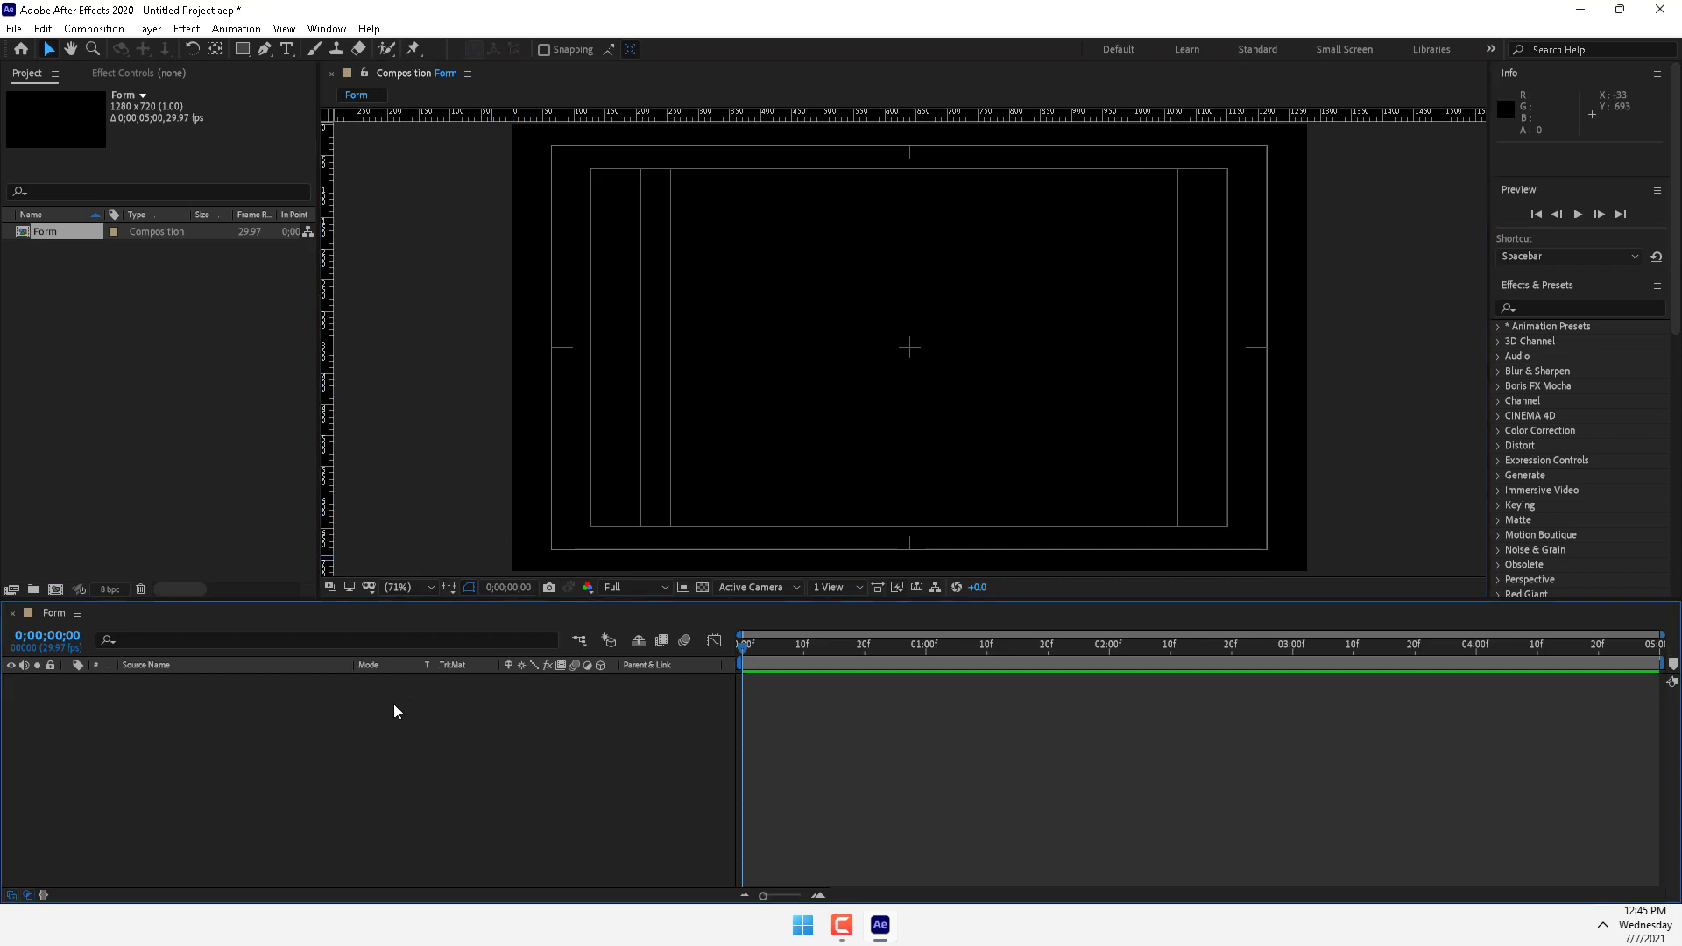
key(ctrl+y)
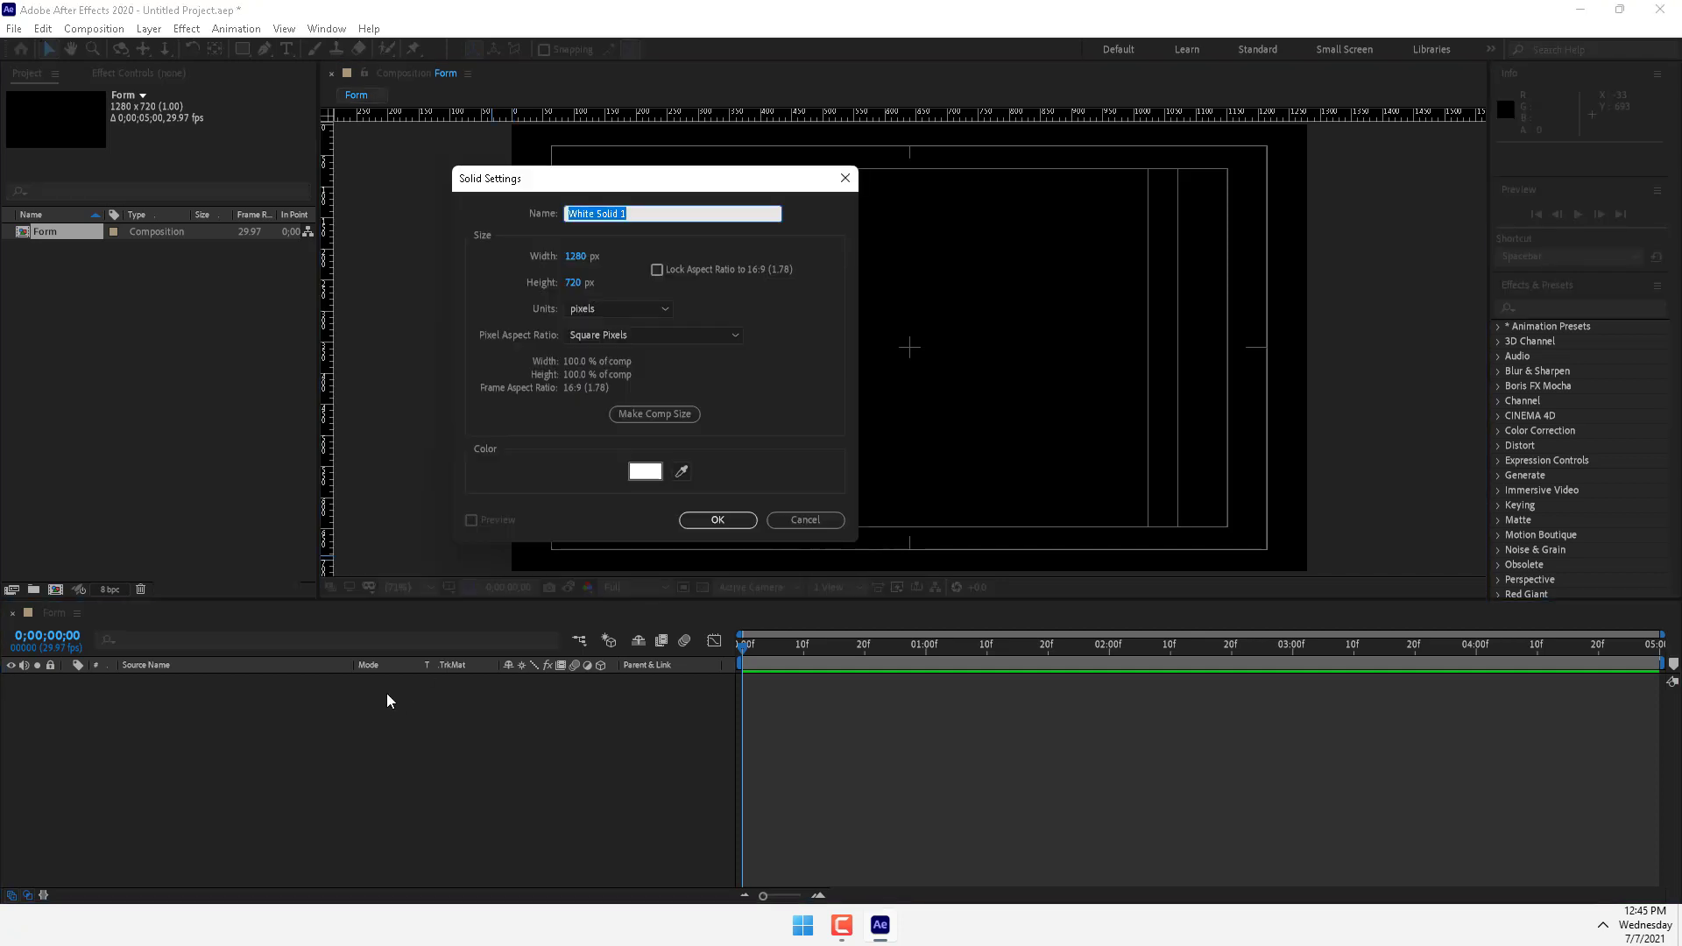
text(Globe)
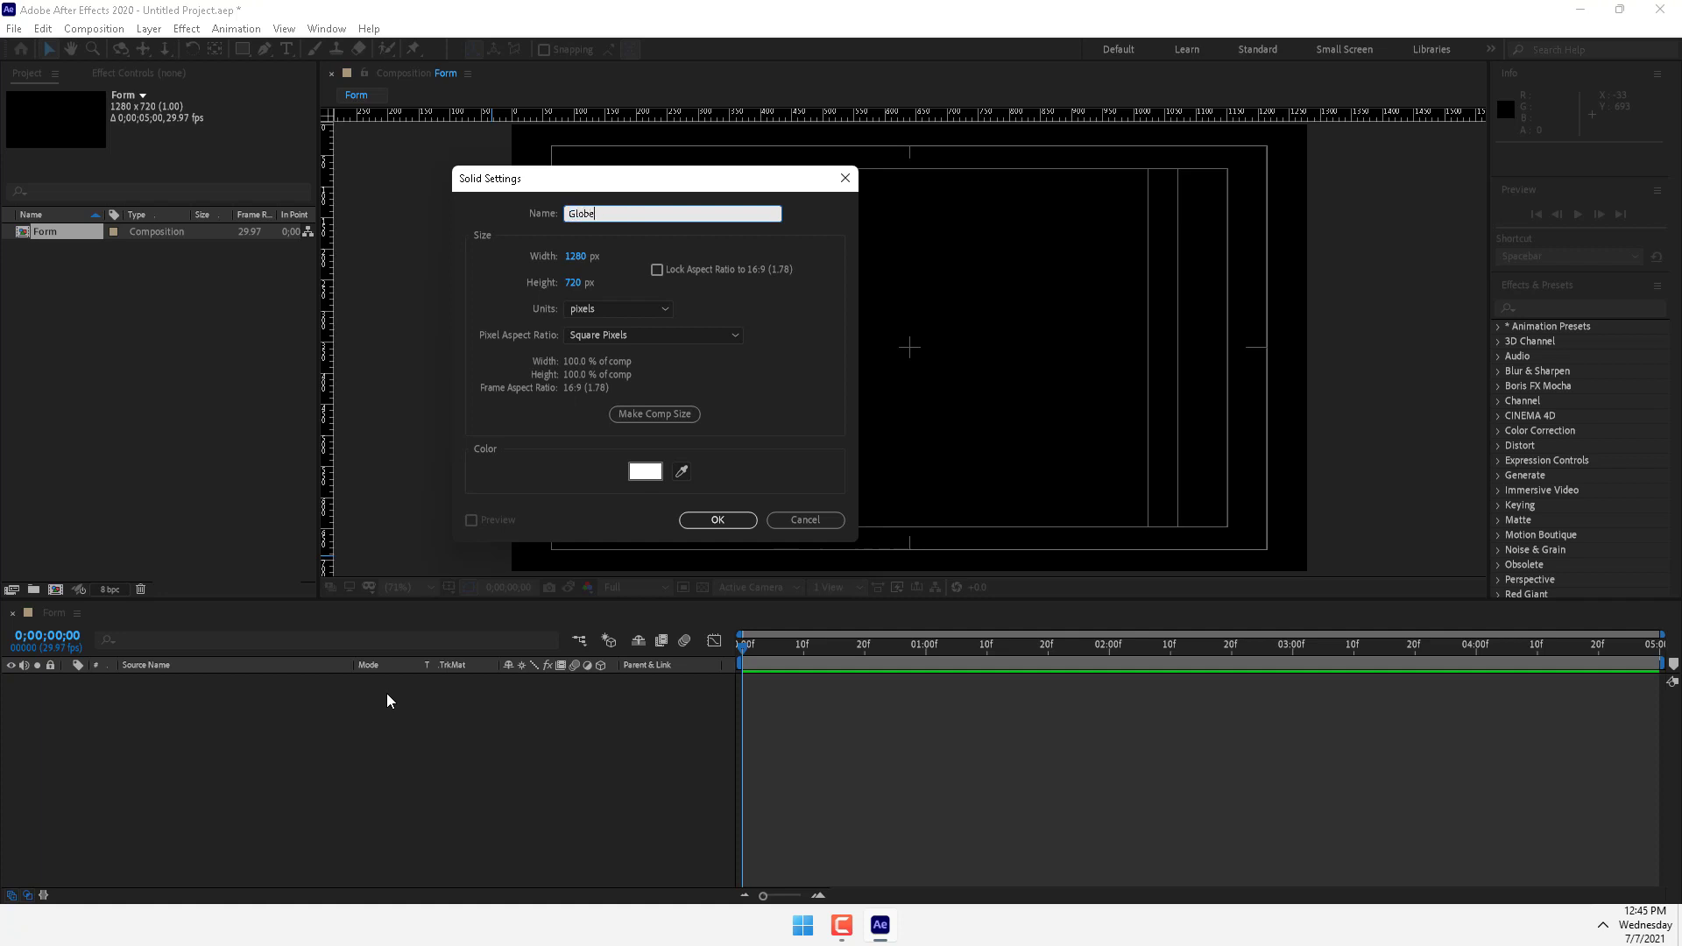
key(Return)
Apply the RG Trapcode Form effect to the Globe layer
click(187, 28)
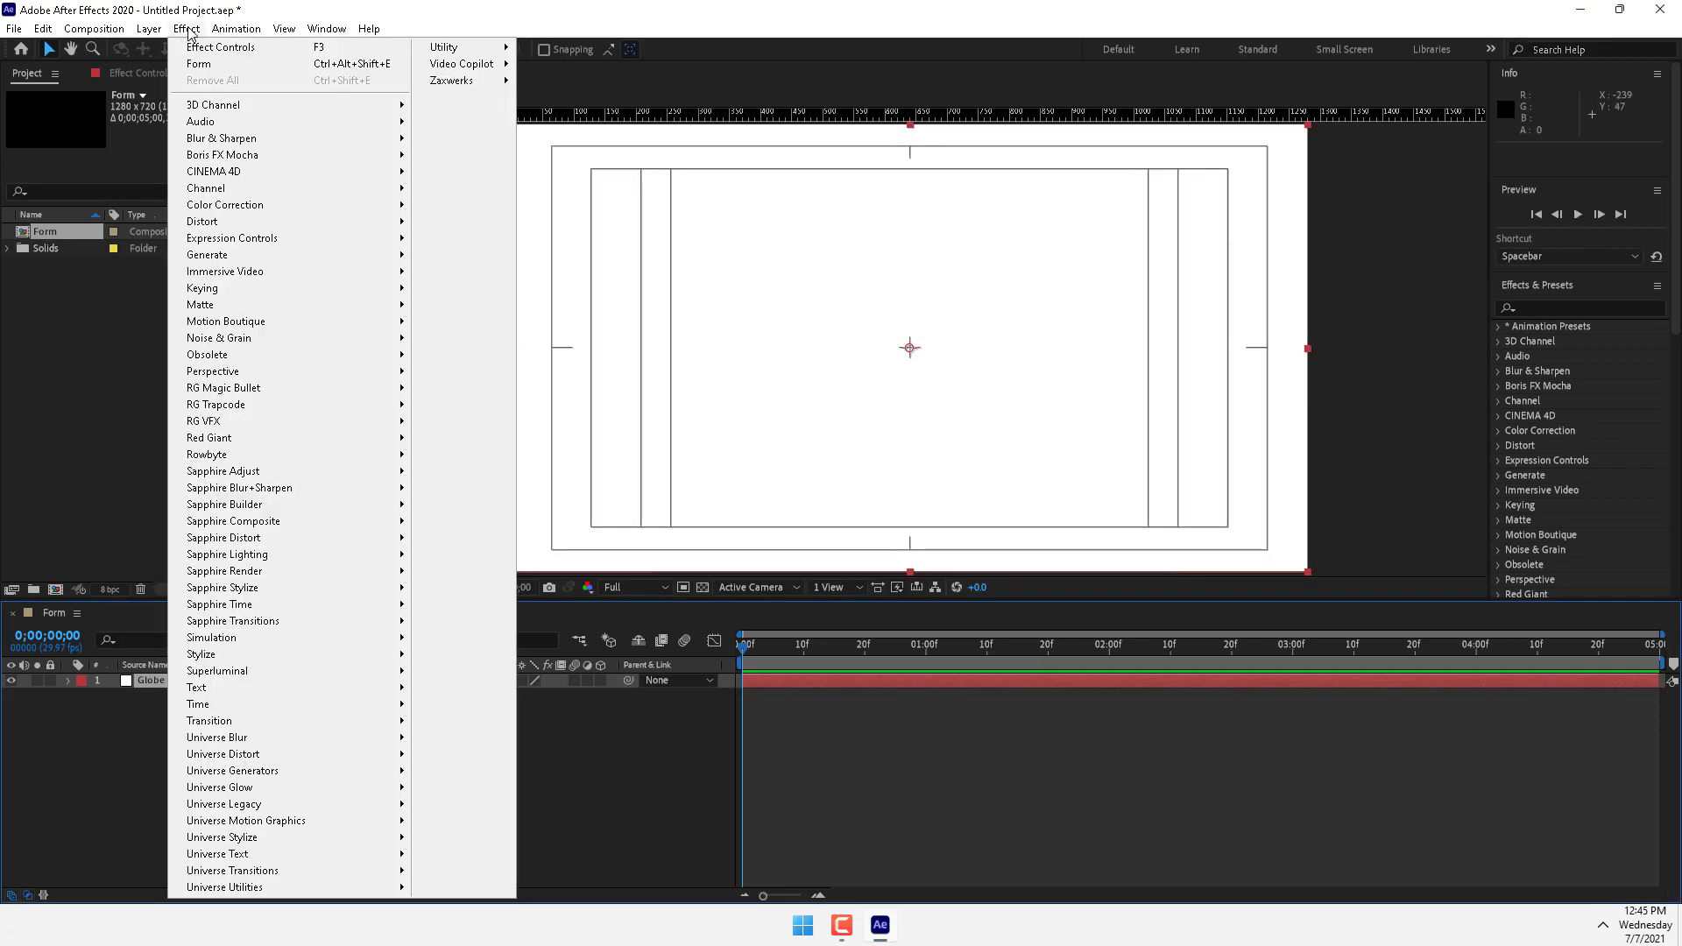
mouse_move(271, 400)
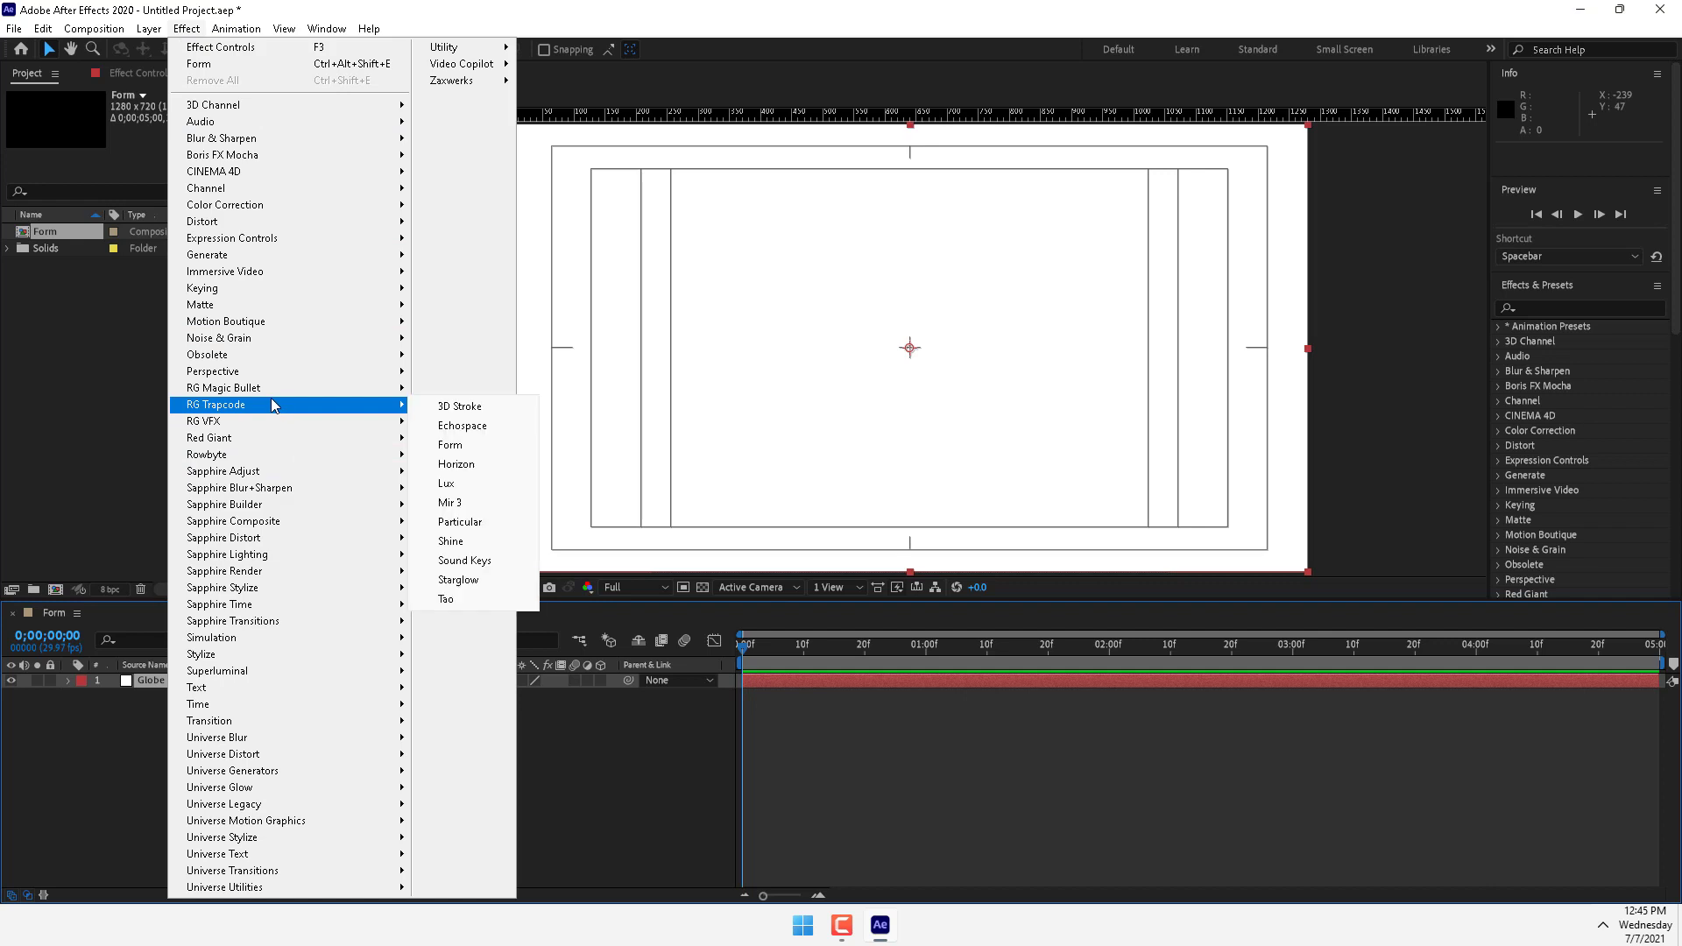
click(480, 445)
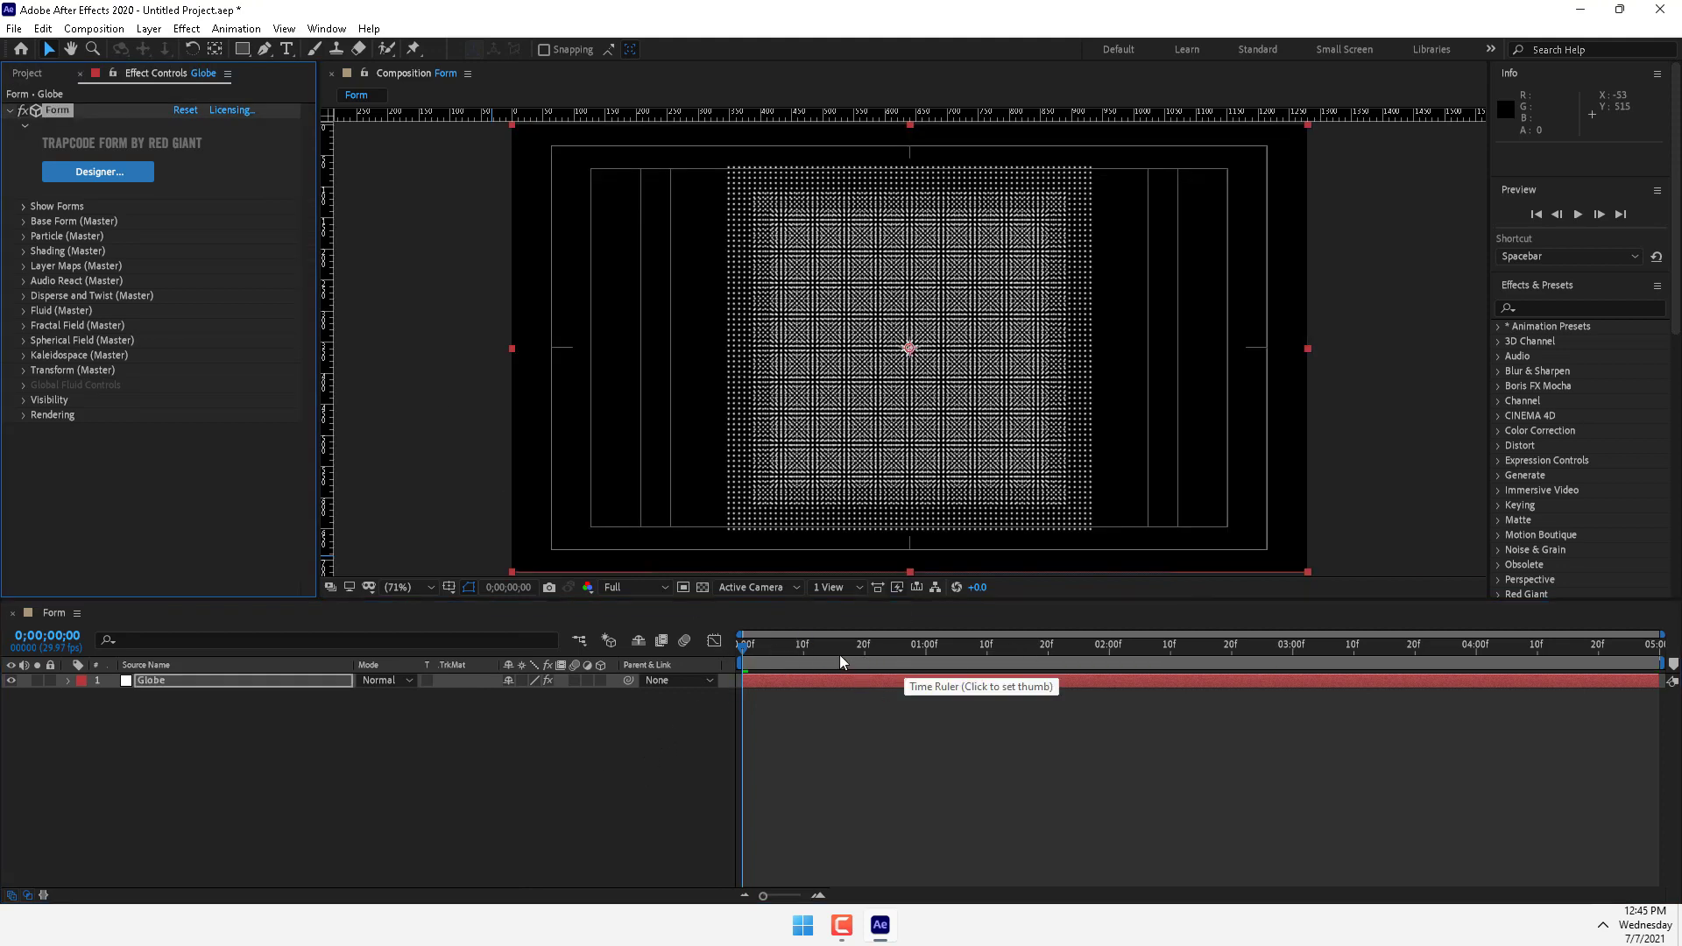
Add a two-node camera with the 24mm preset to the Form composition
right_click(470, 776)
mouse_move(503, 588)
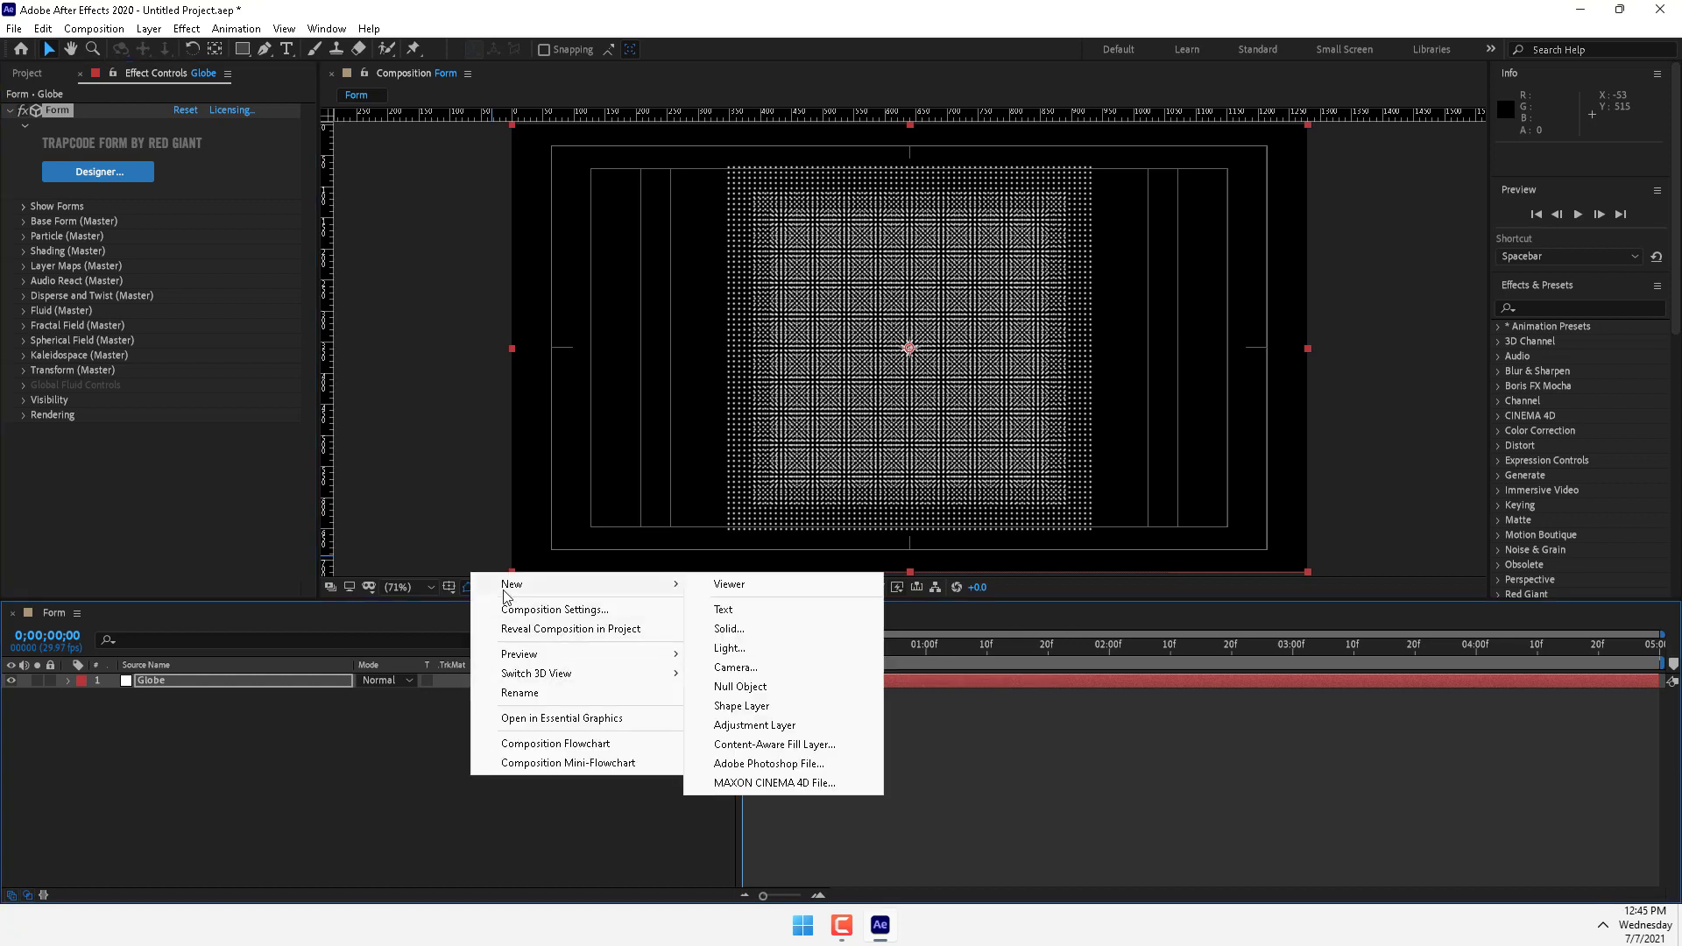
click(779, 668)
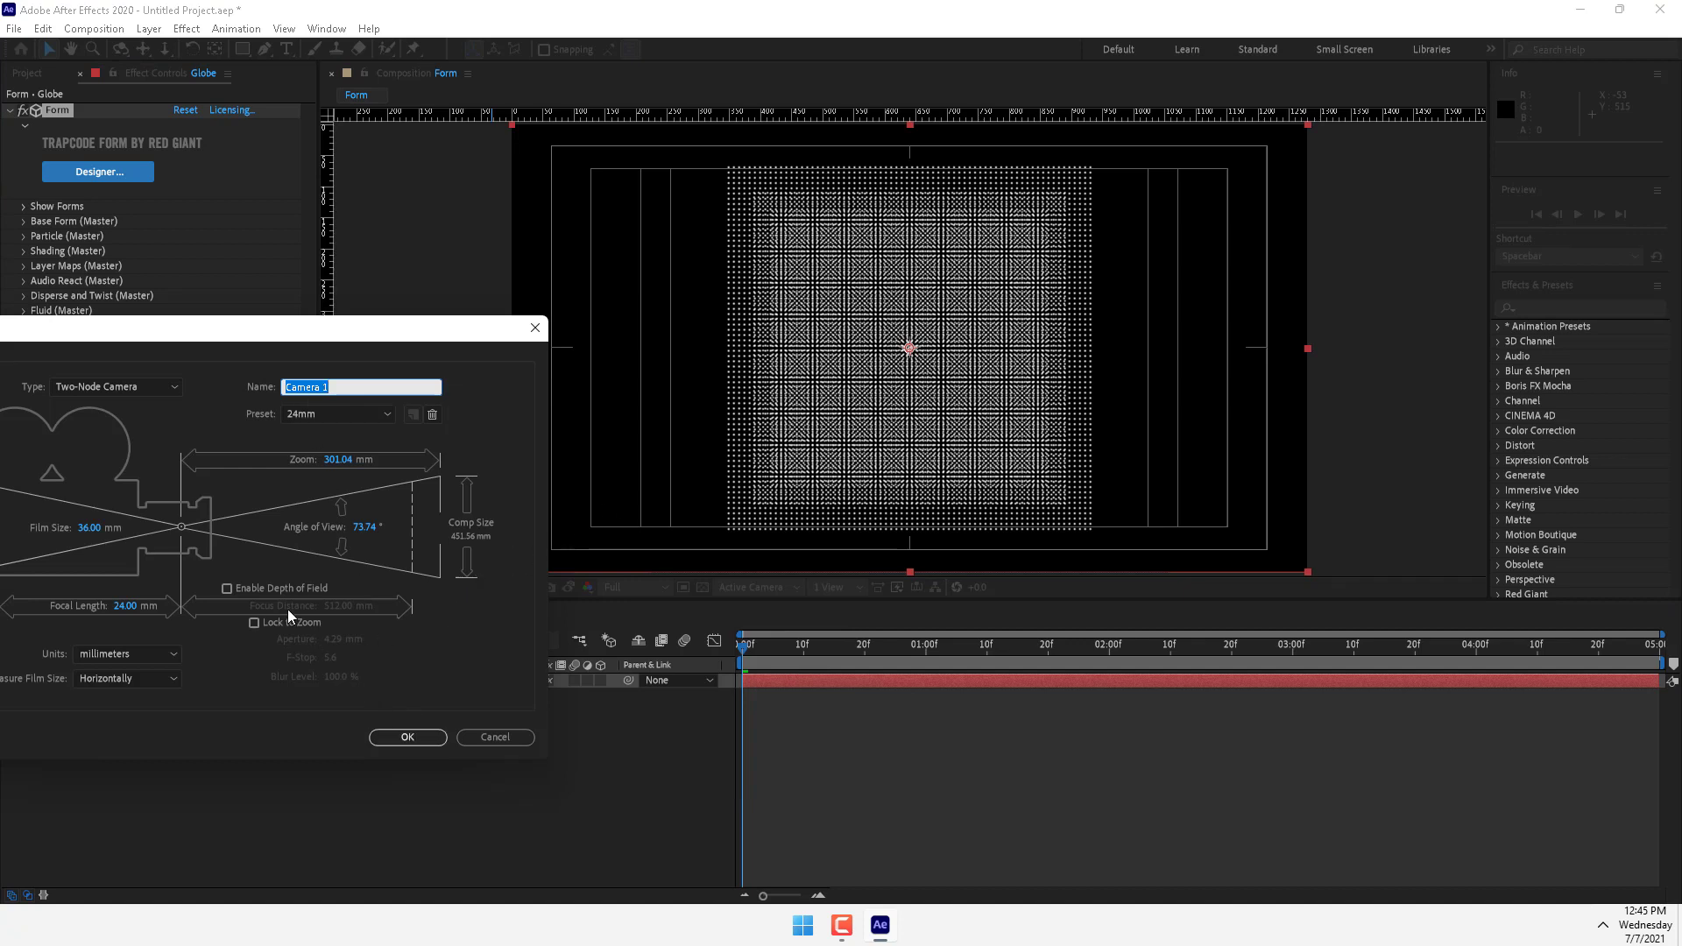
click(407, 737)
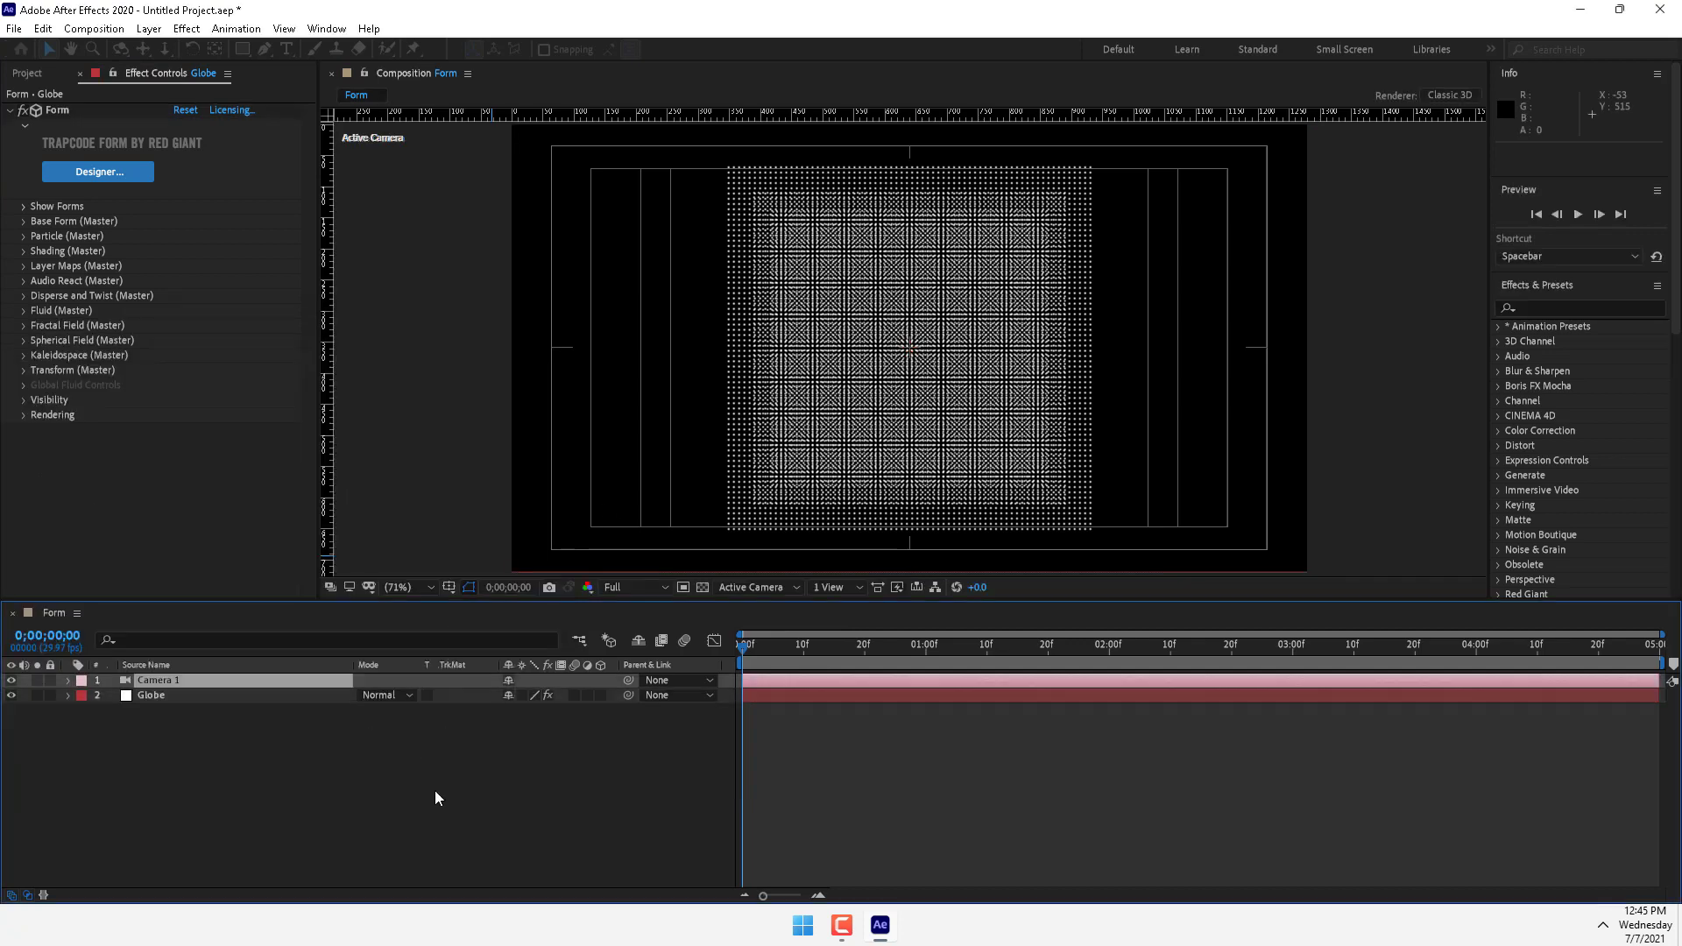
Set the base form of the Globe layer's Form effect to Sphere - Layered
click(161, 695)
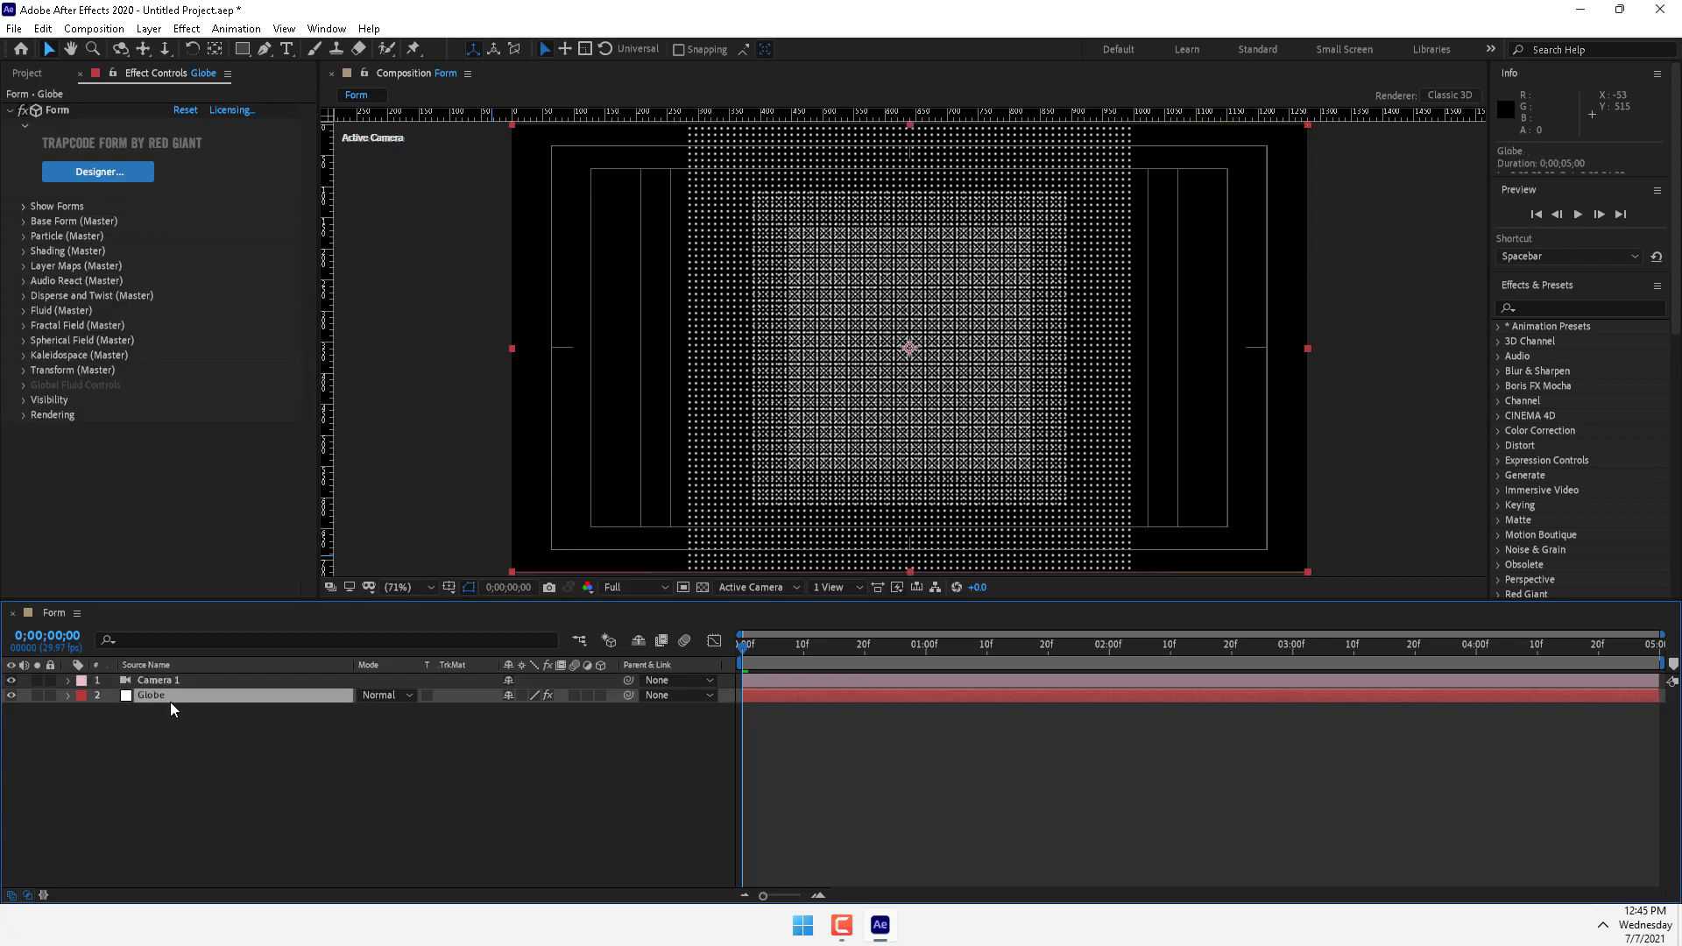
click(27, 225)
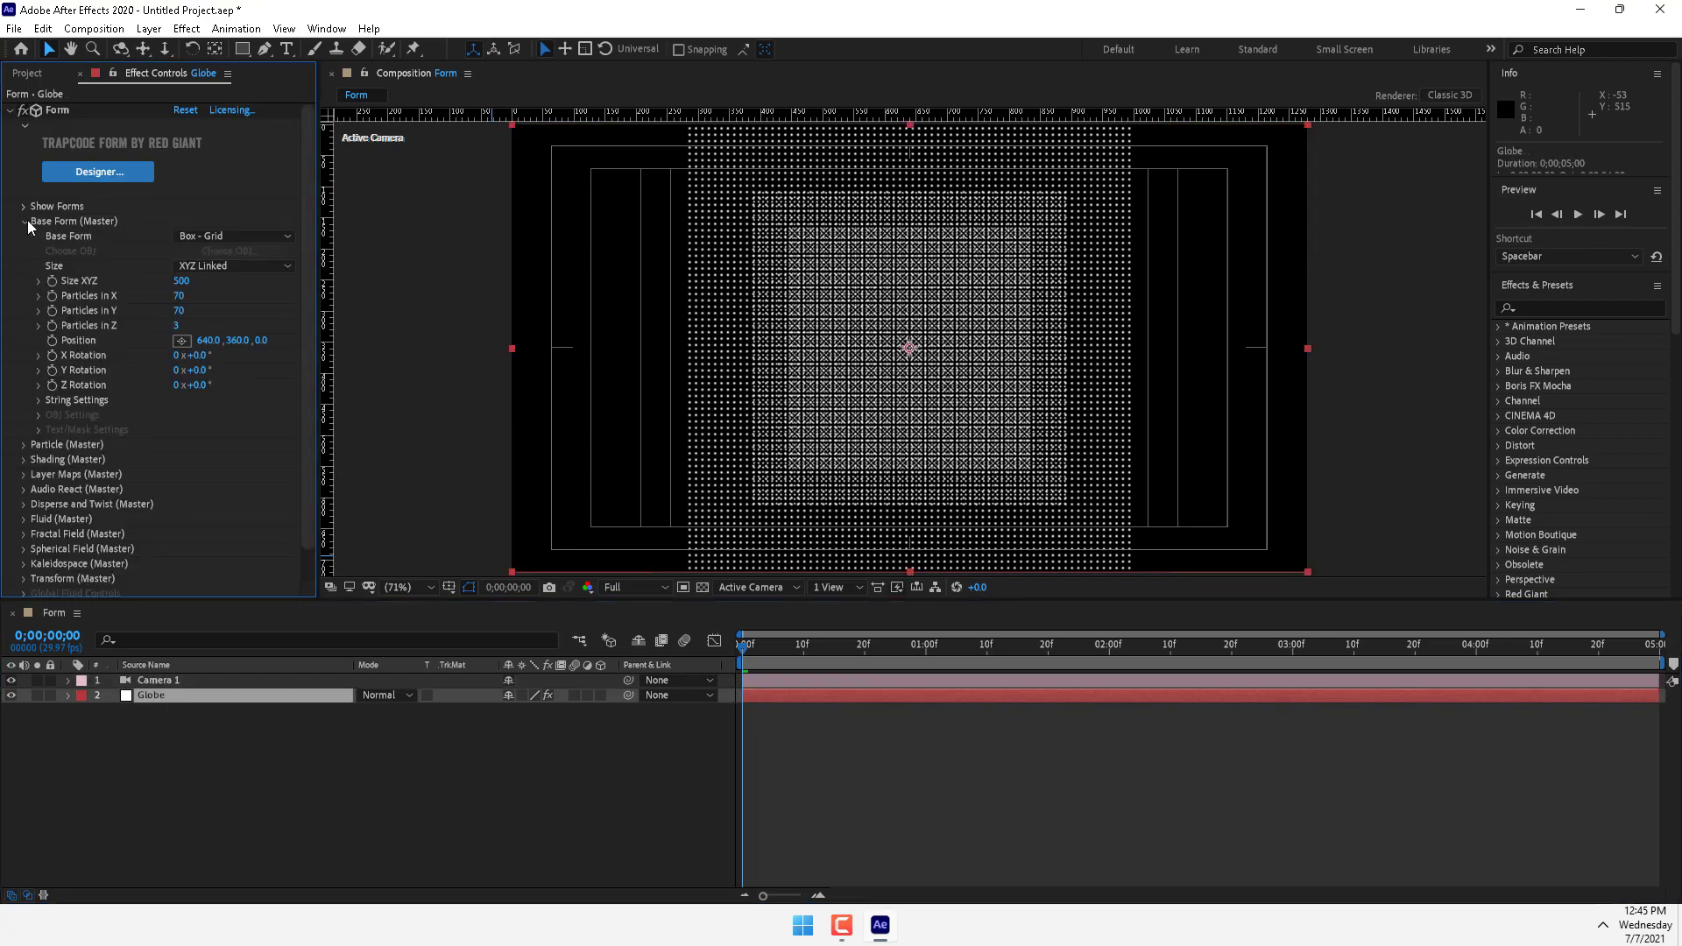
click(225, 236)
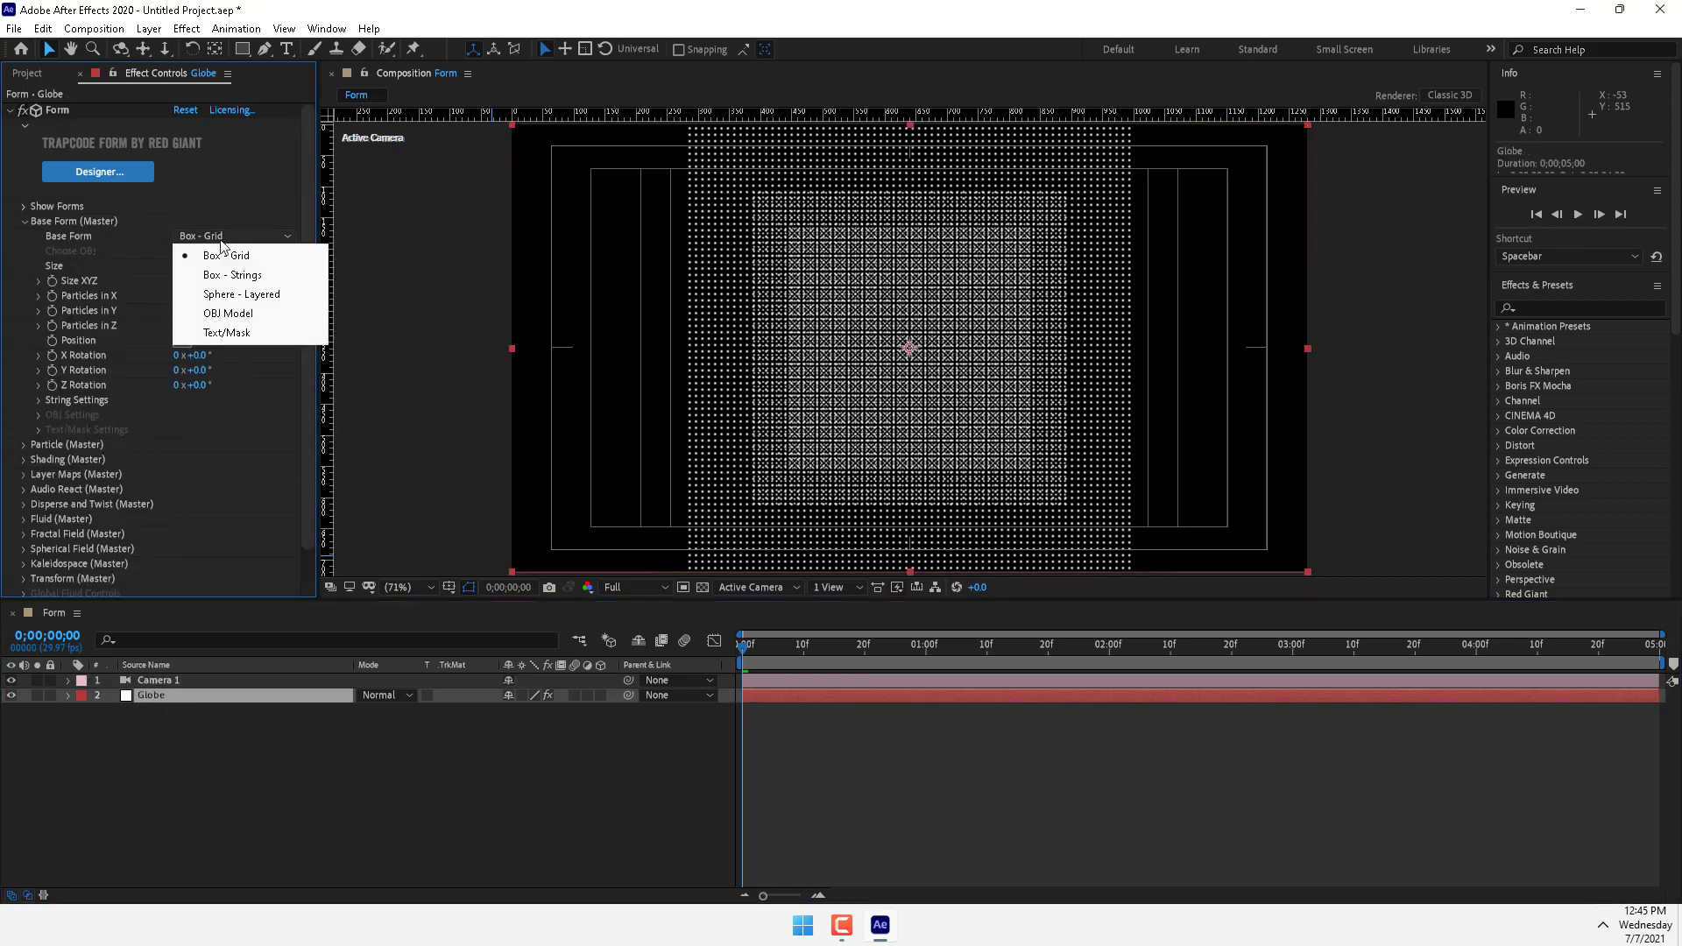
click(242, 296)
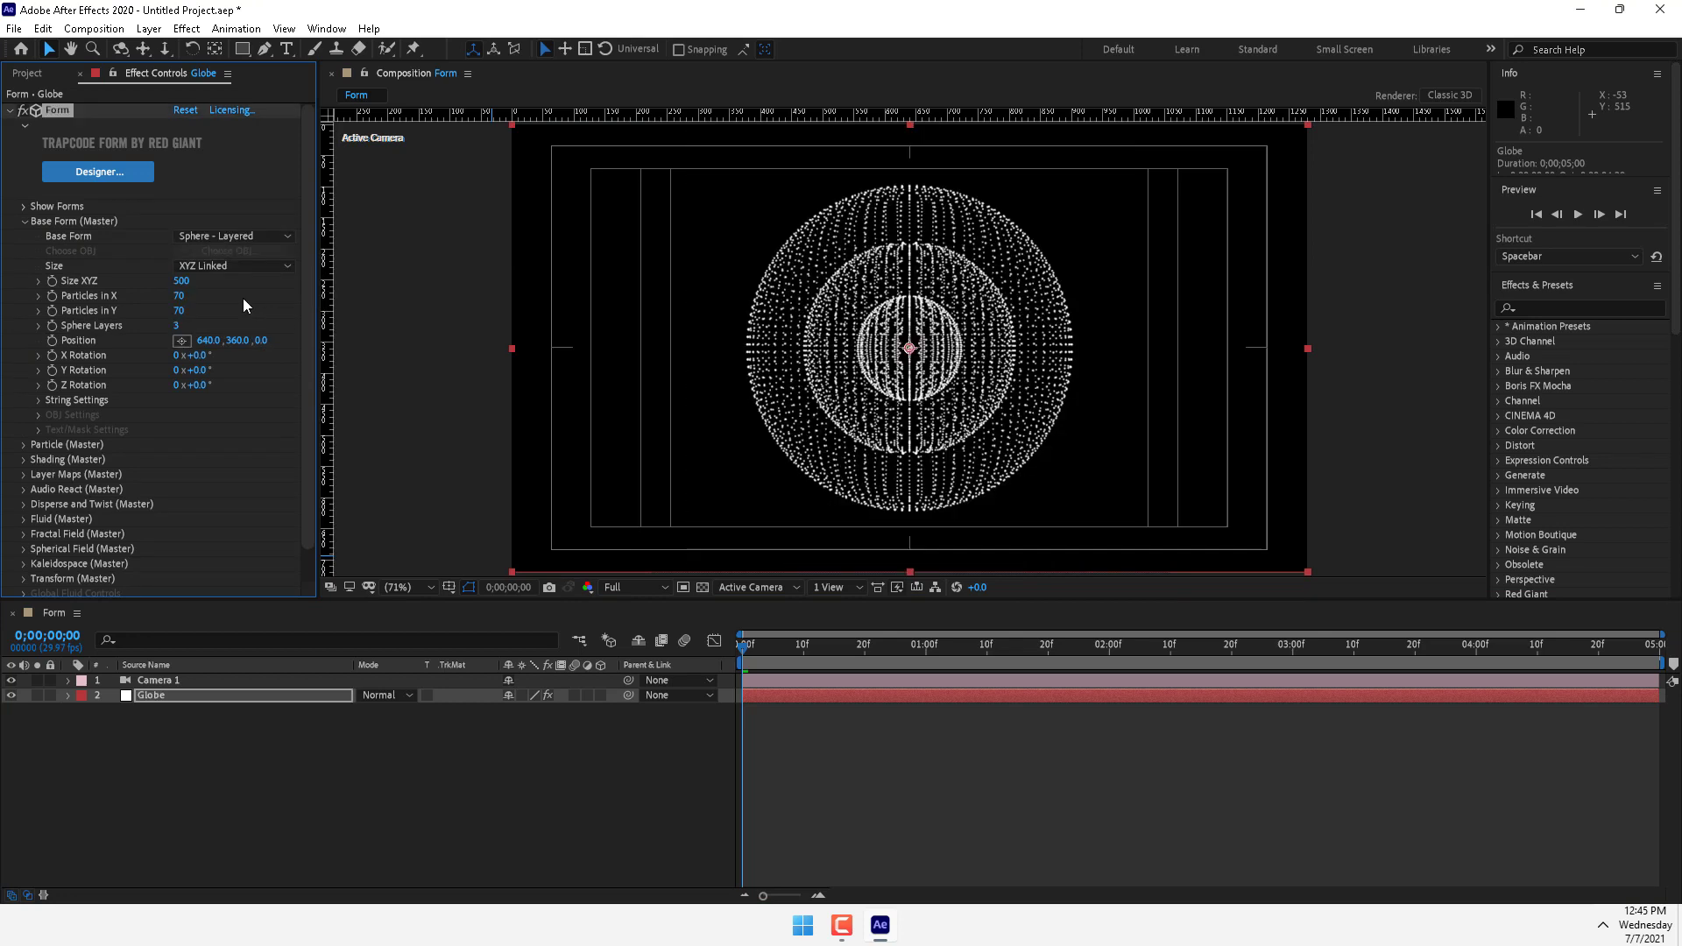
Reduce the Globe's sphere layers to 1 and set its Size XYZ to 550
click(176, 325)
key(Return)
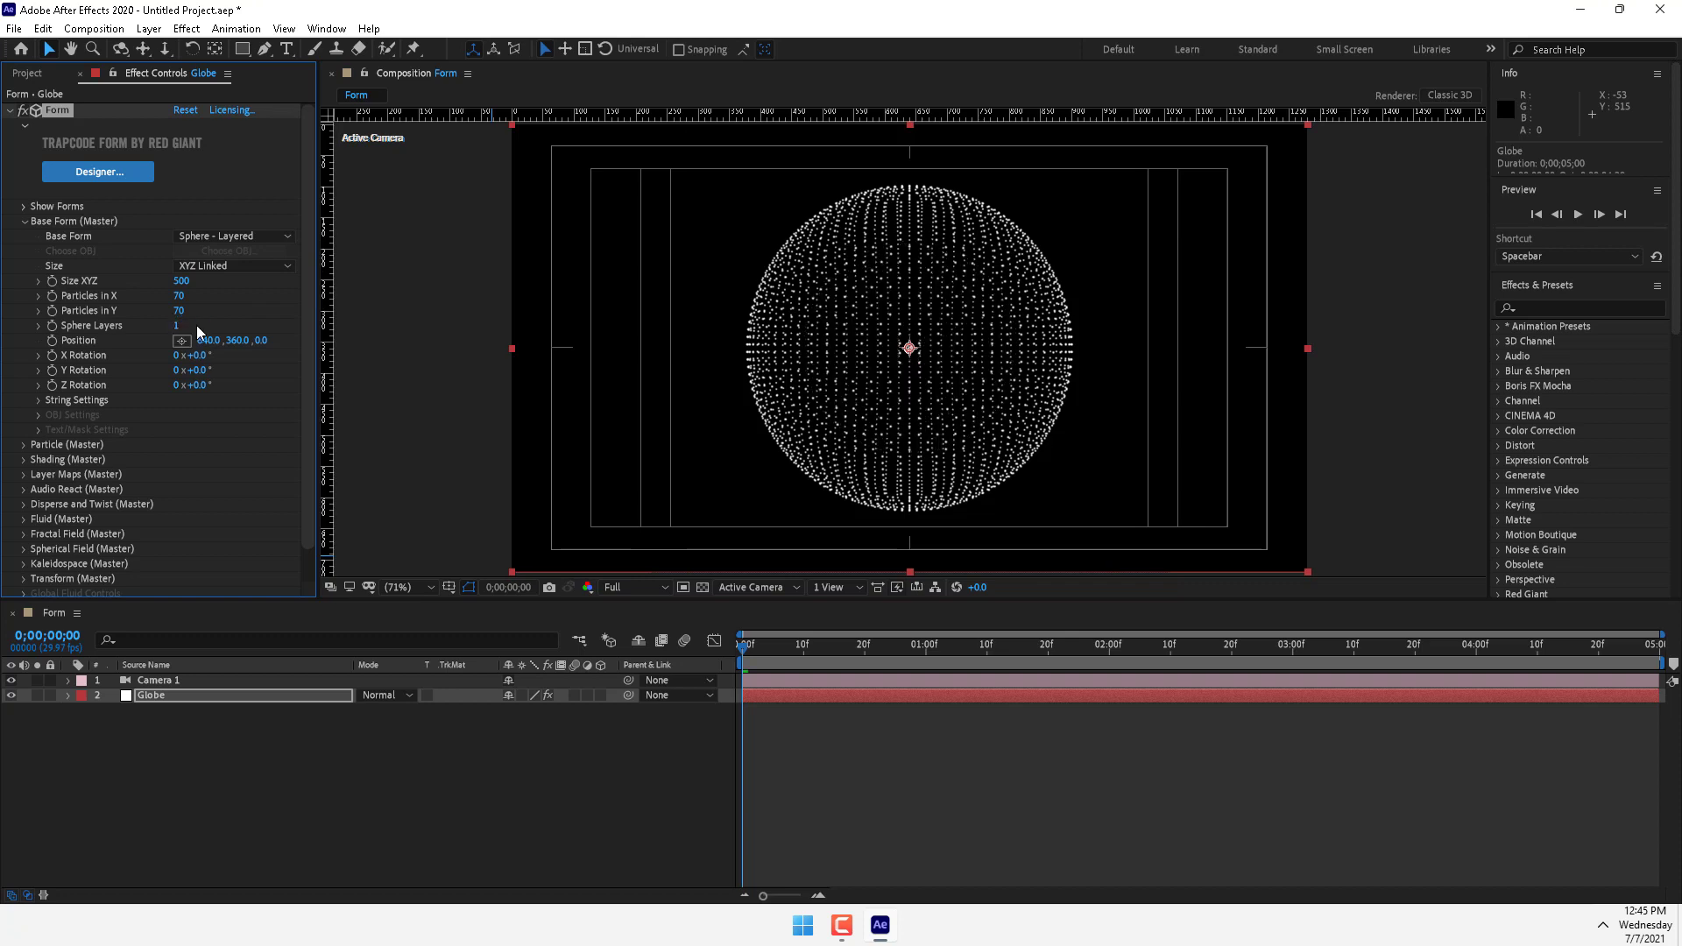
drag(182, 283, 197, 289)
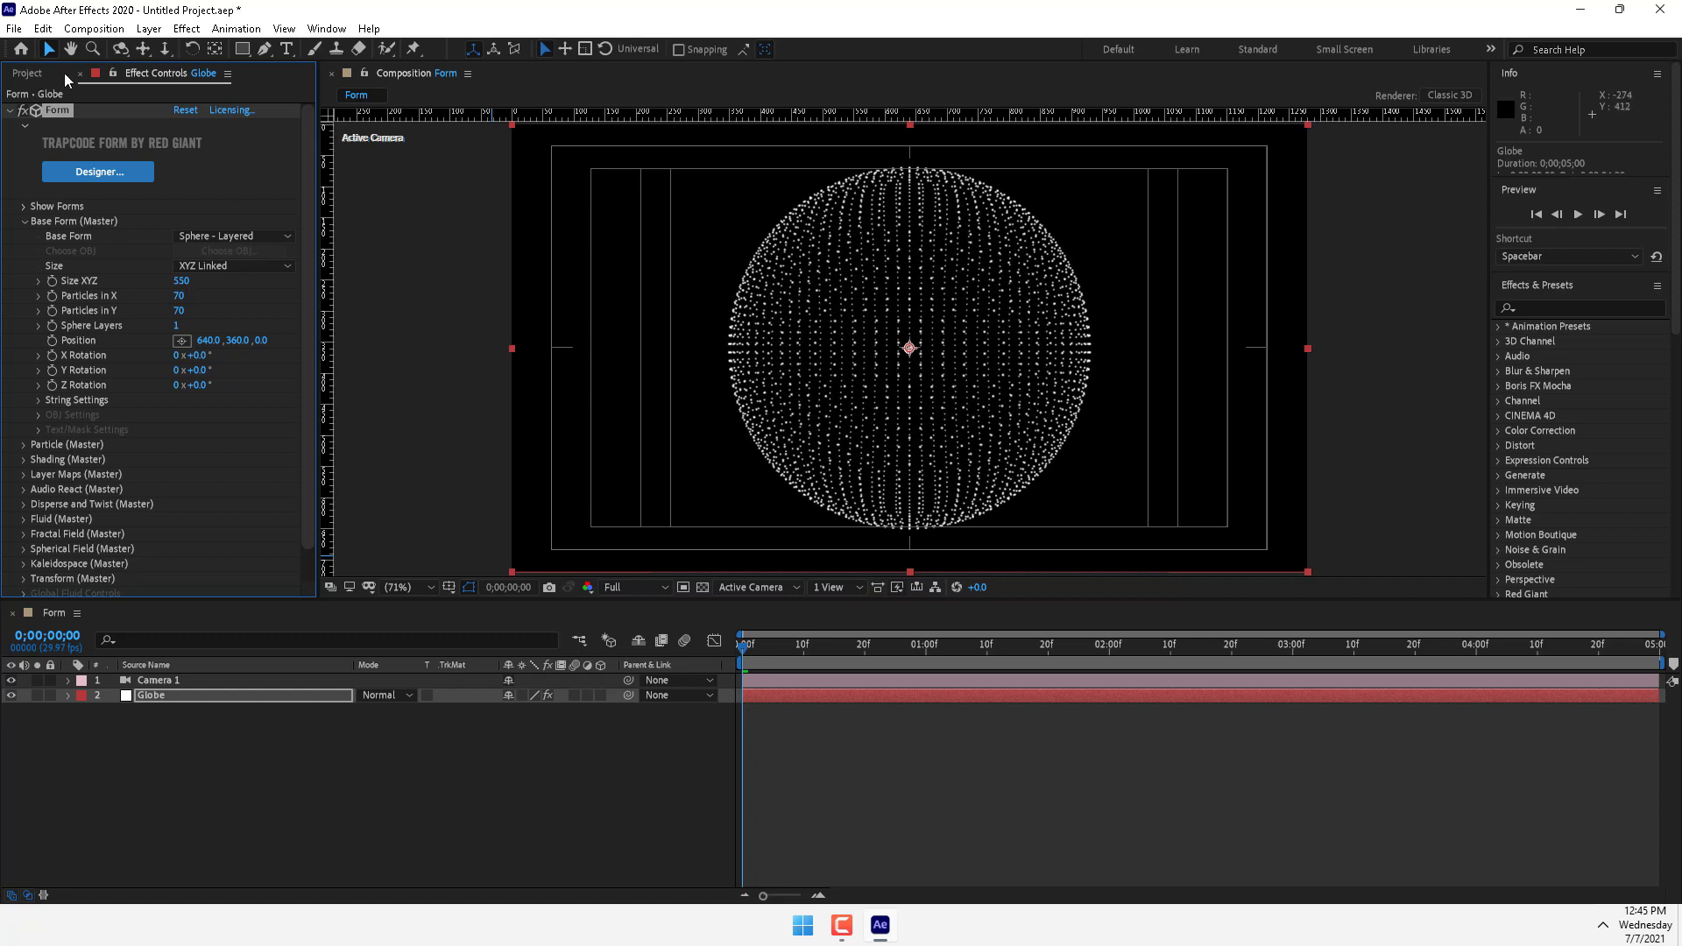
Import the black simplified world map JPG from the Desktop into the project
click(35, 73)
double_click(114, 350)
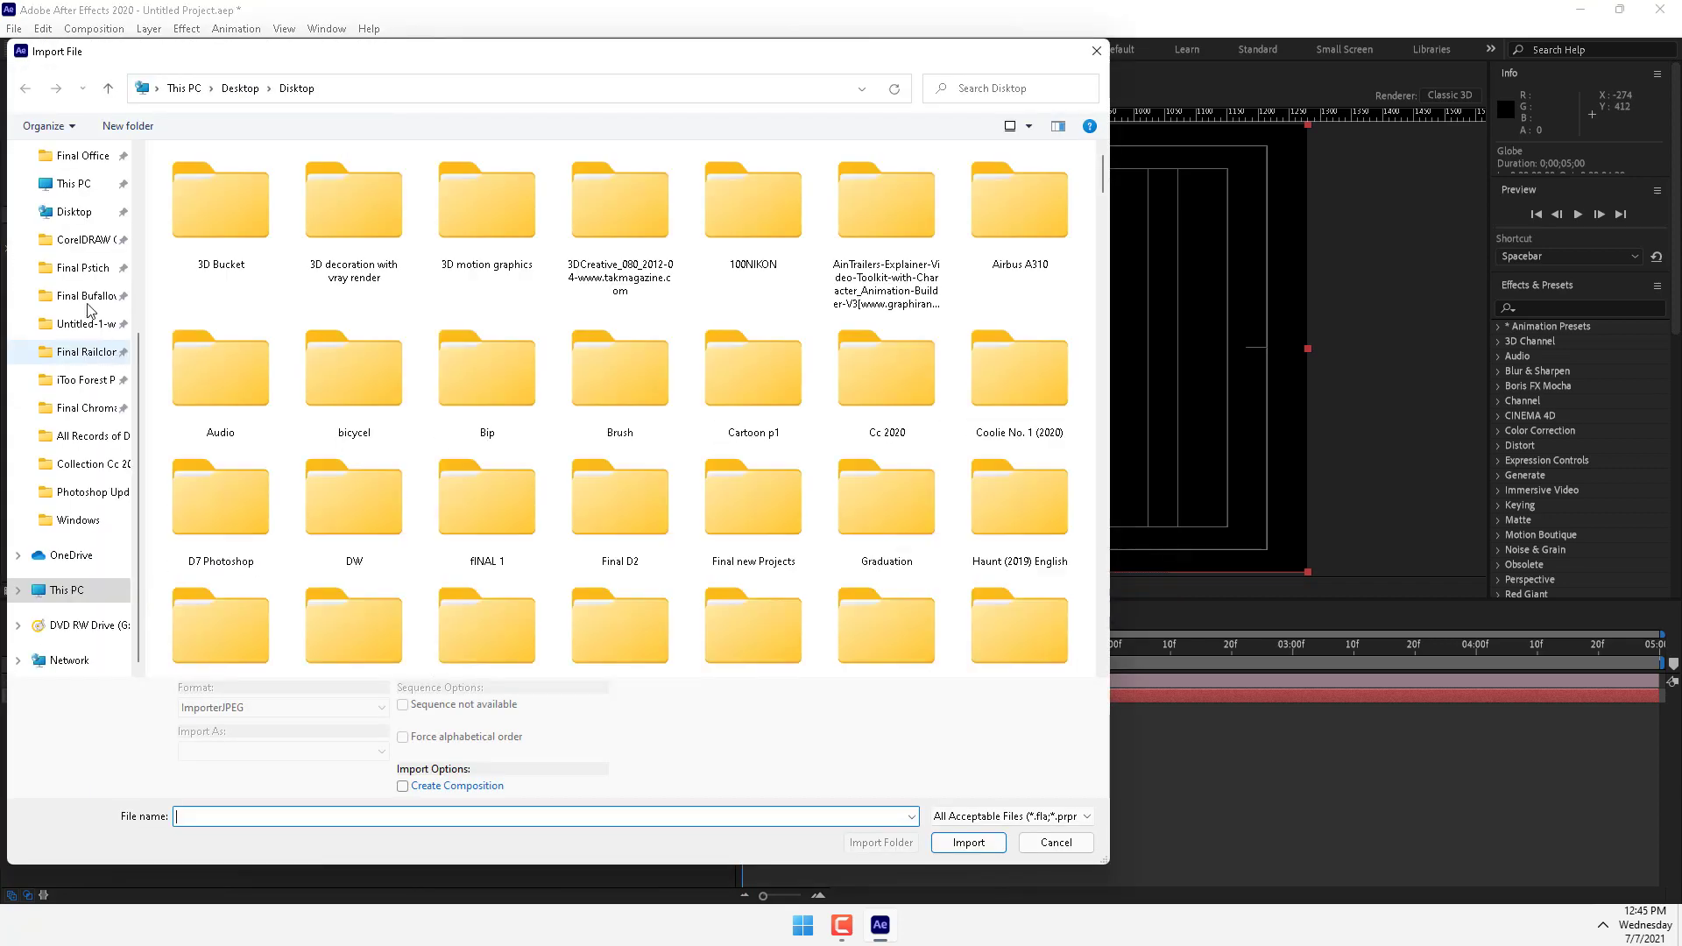
scroll(135, 342, up, 5)
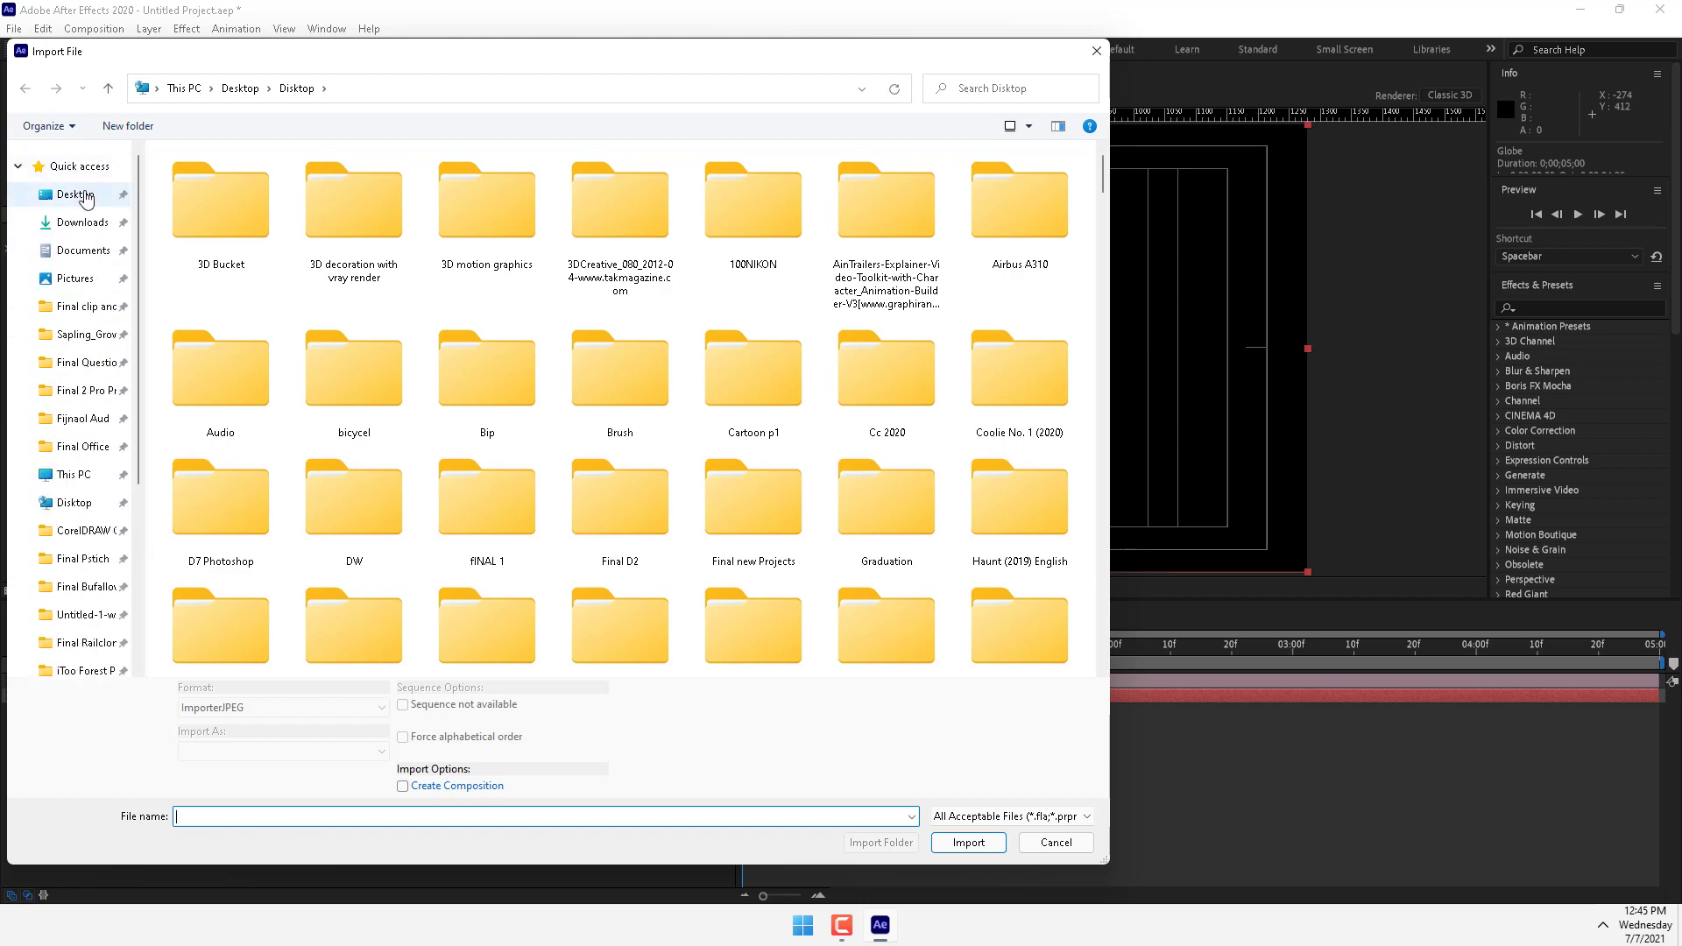
click(54, 191)
double_click(207, 495)
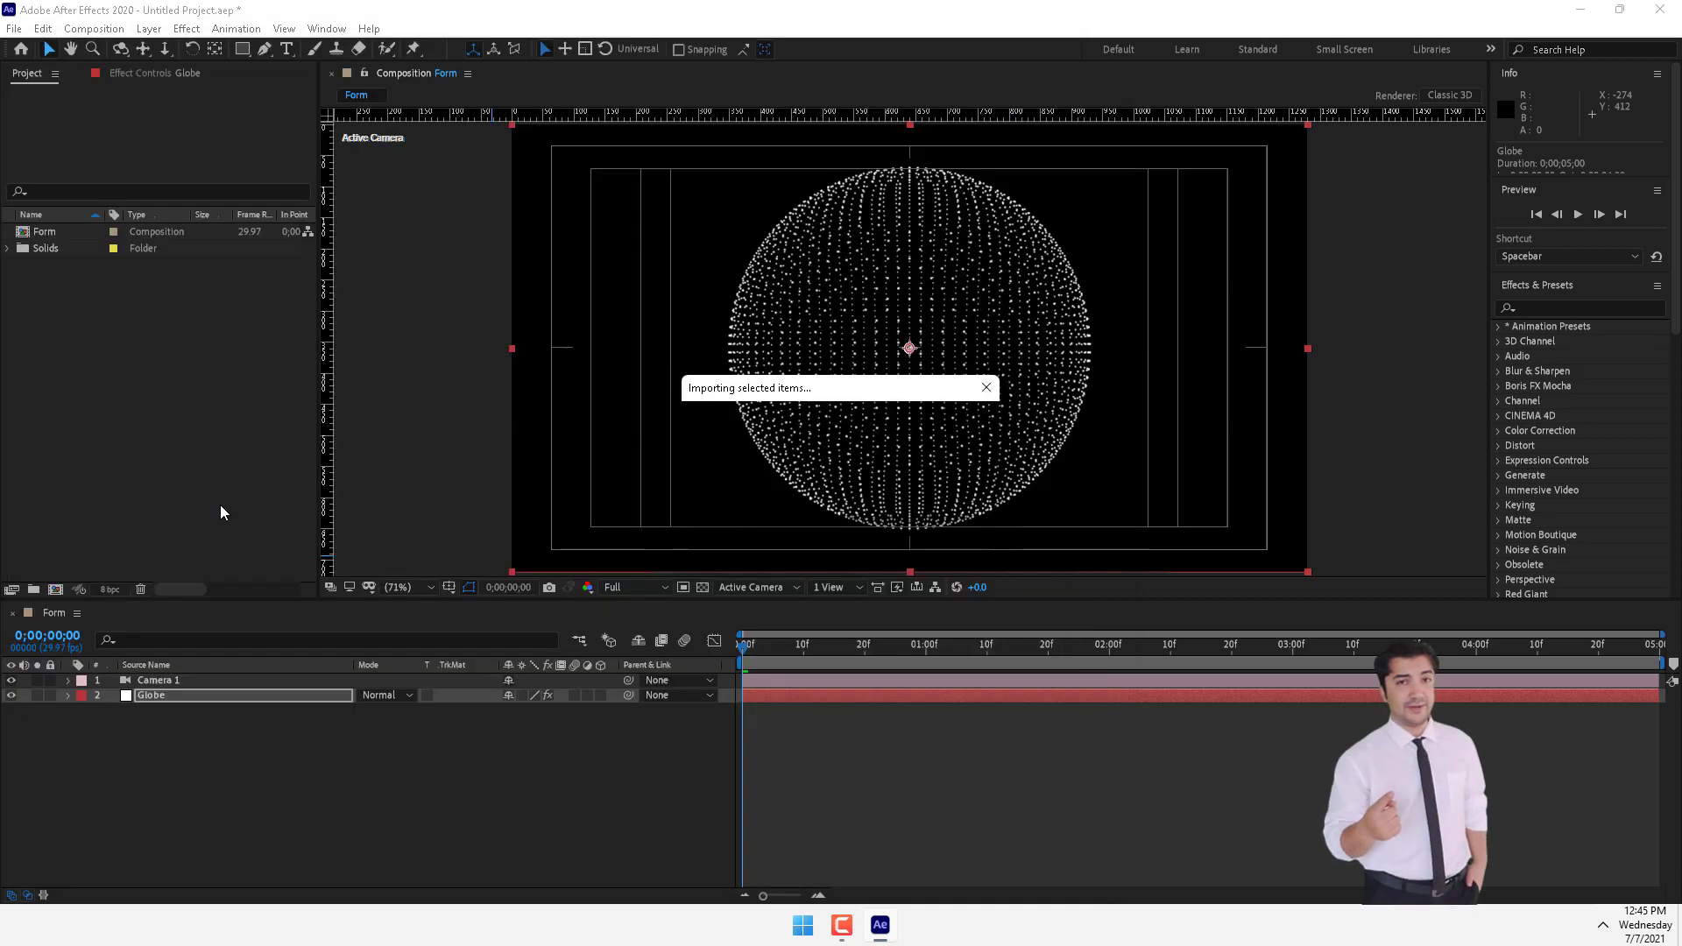
Place the world map image beneath the Globe layer and scale it up to about 120%
drag(84, 233, 240, 760)
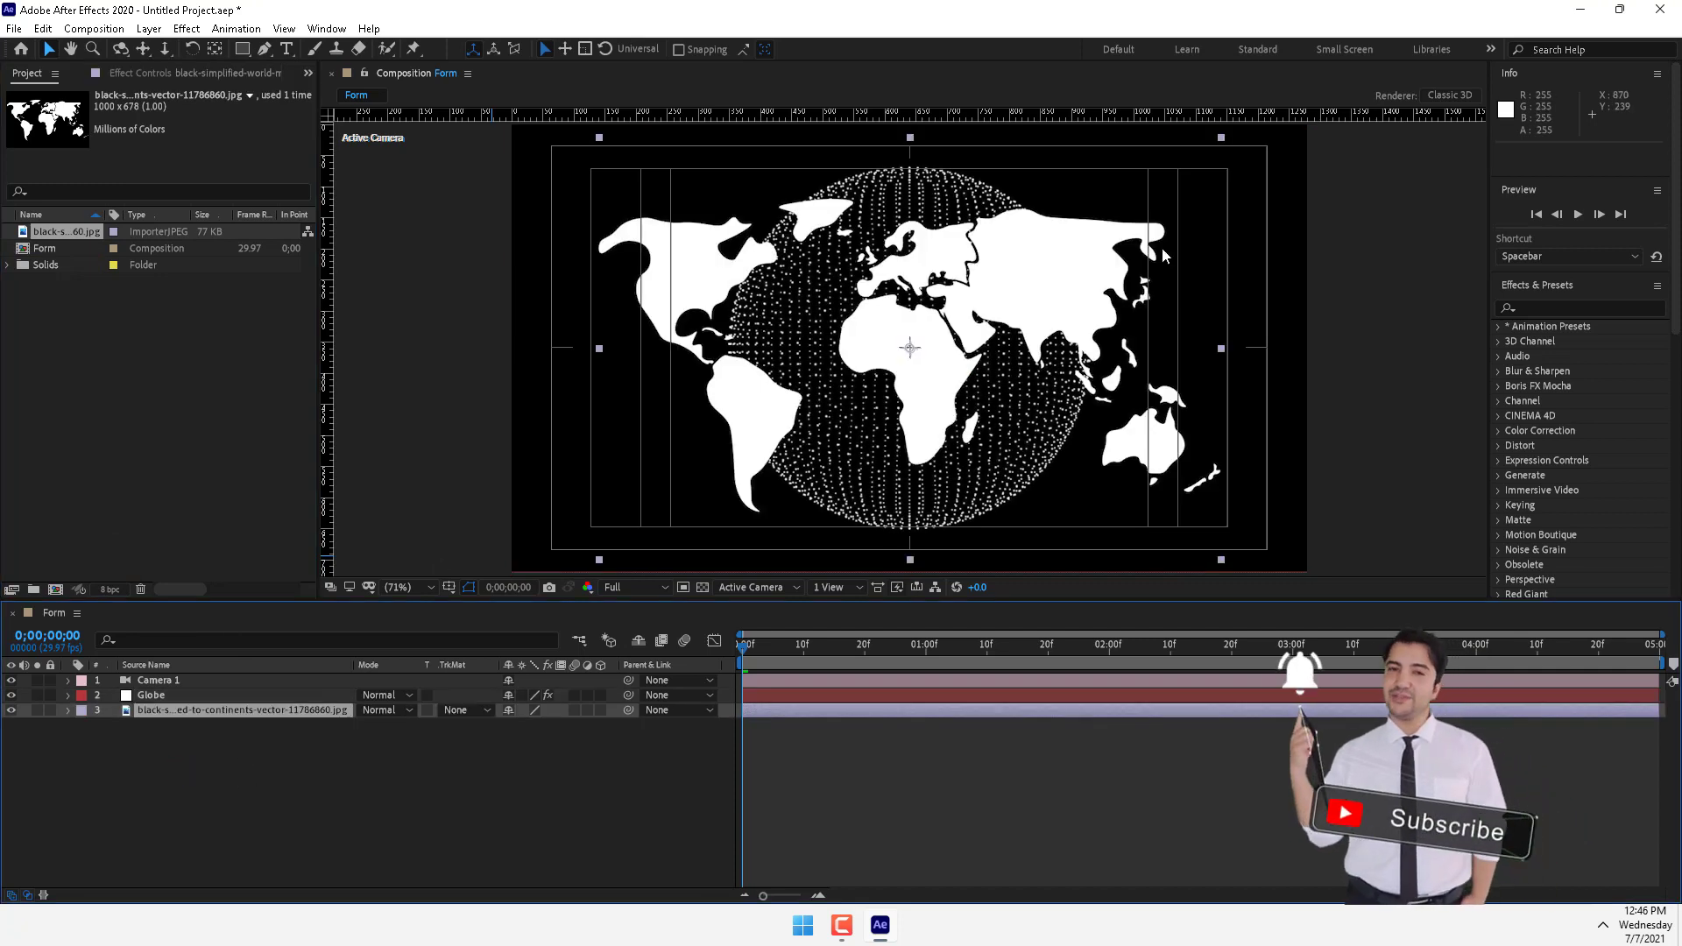
drag(1221, 138, 1399, 105)
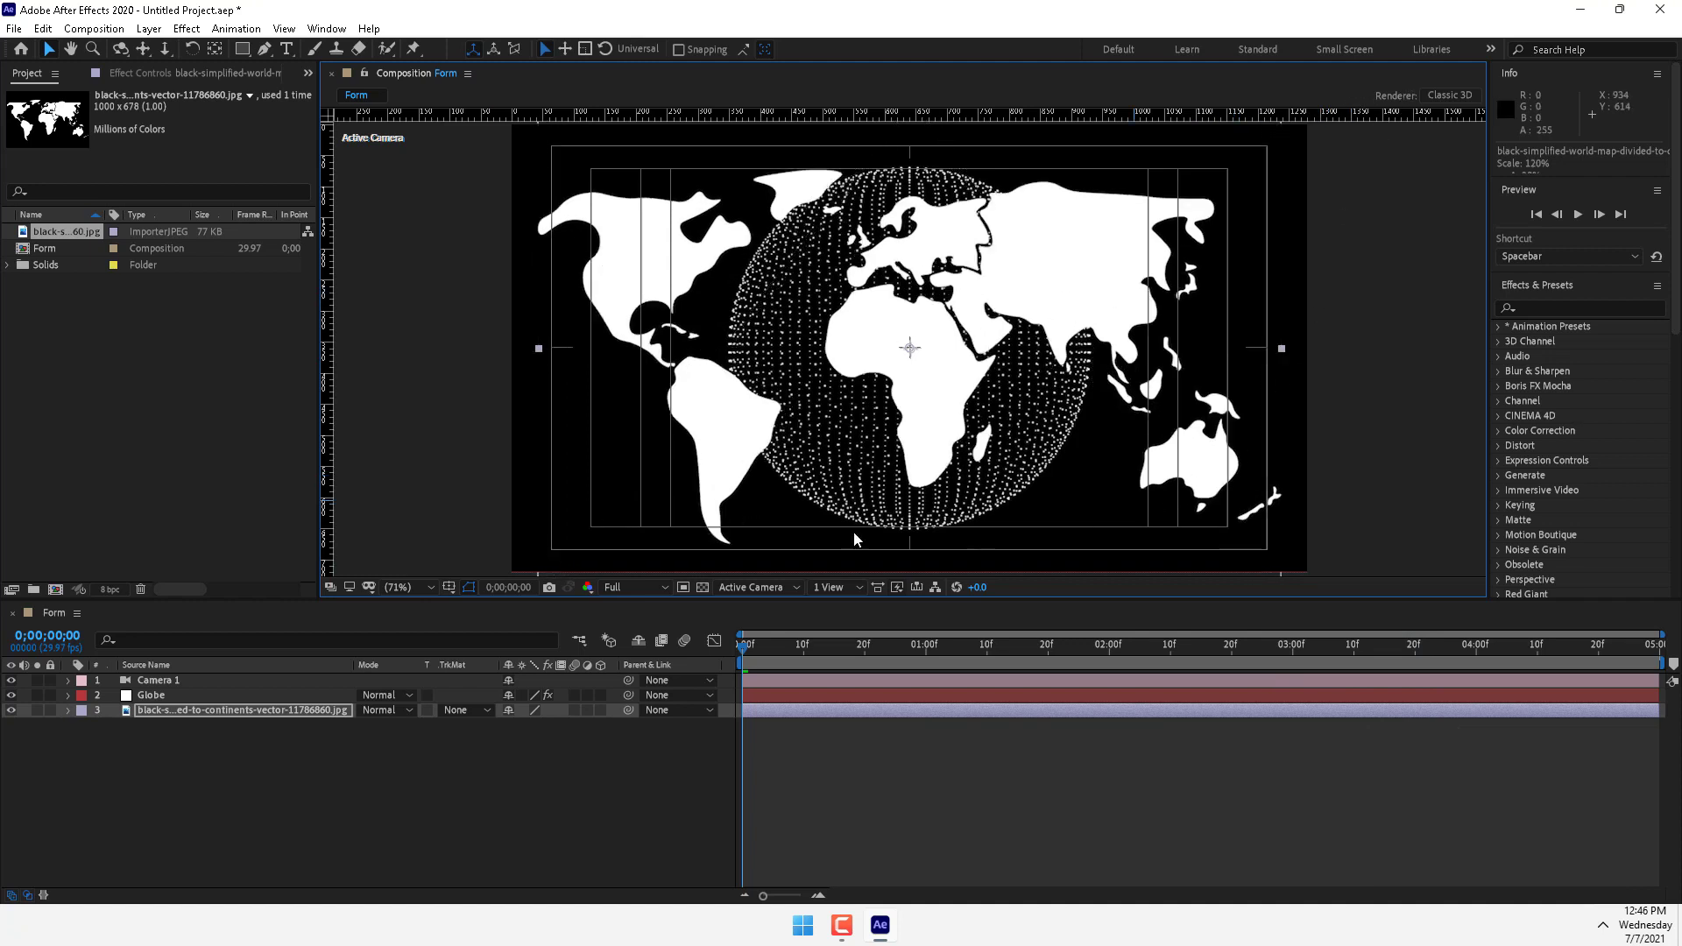
Pre-compose the world map layer as Map, moving all attributes into the new composition, and open that composition
right_click(180, 713)
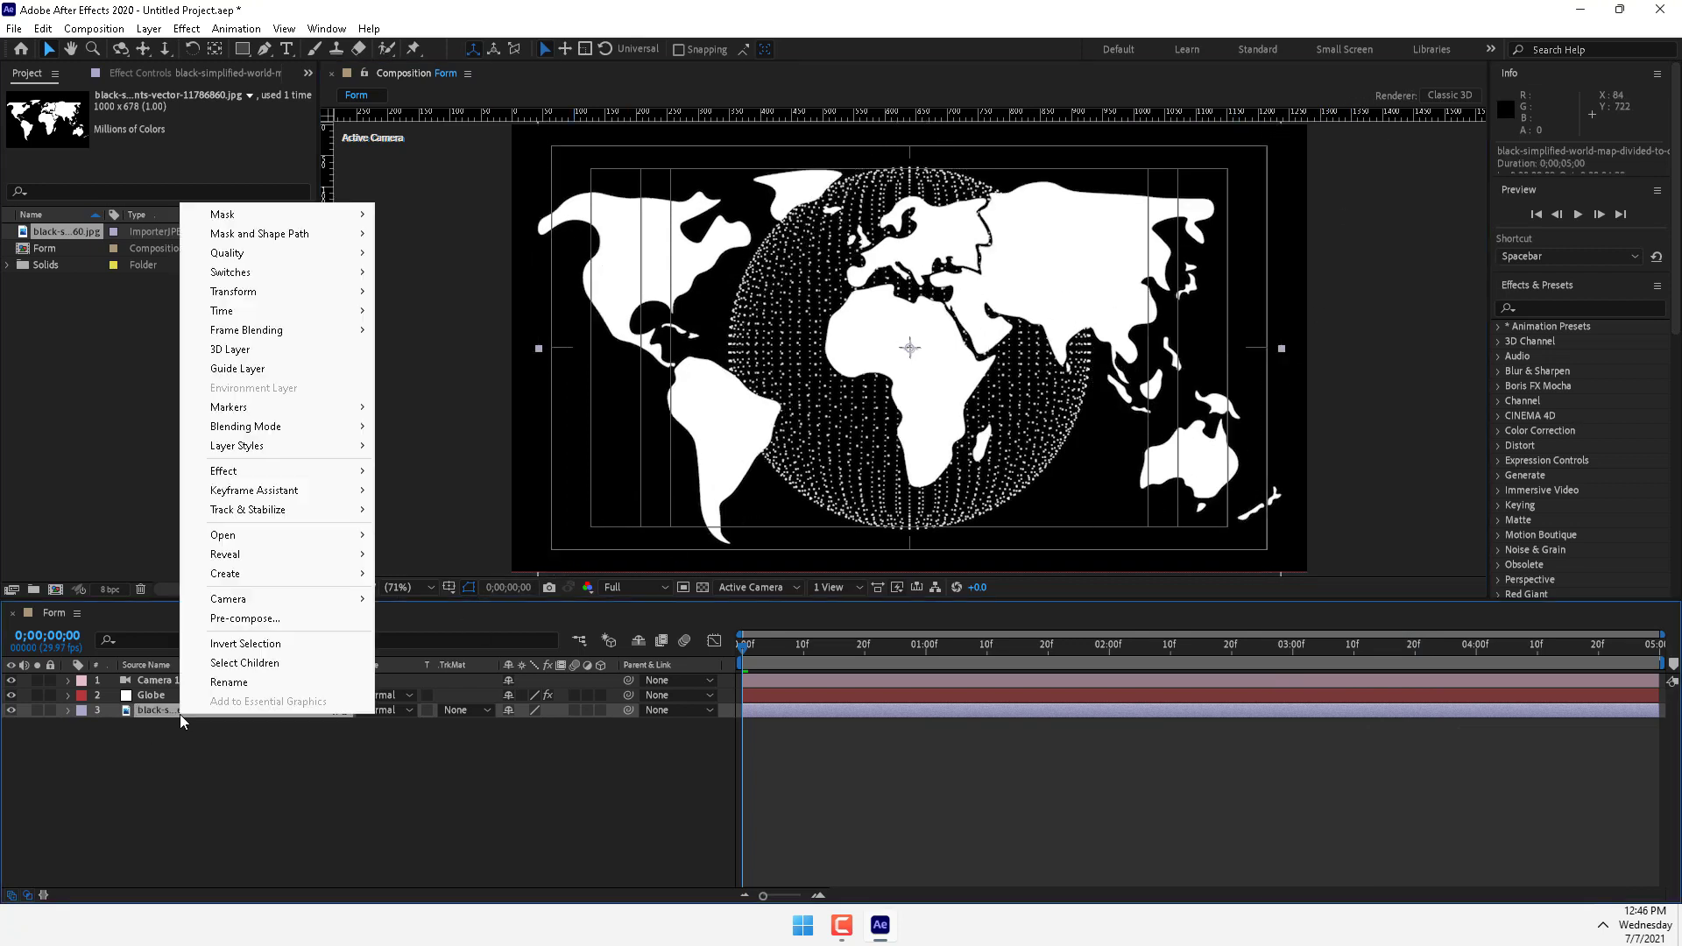
click(261, 622)
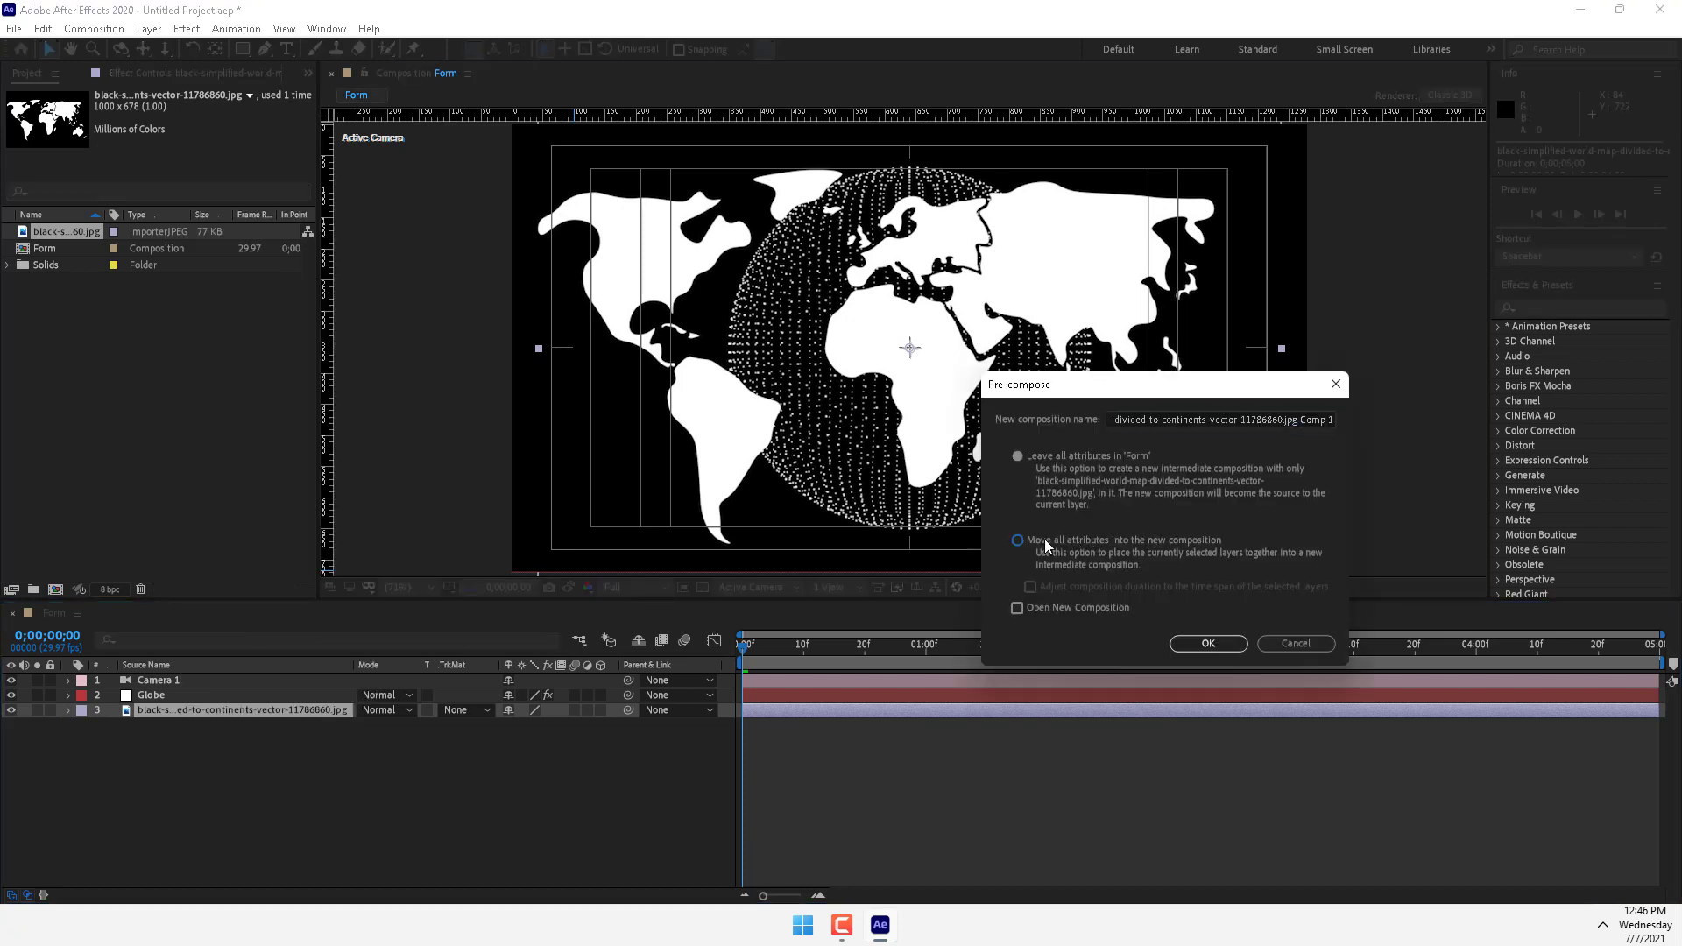
click(1018, 540)
click(1238, 419)
text(1)
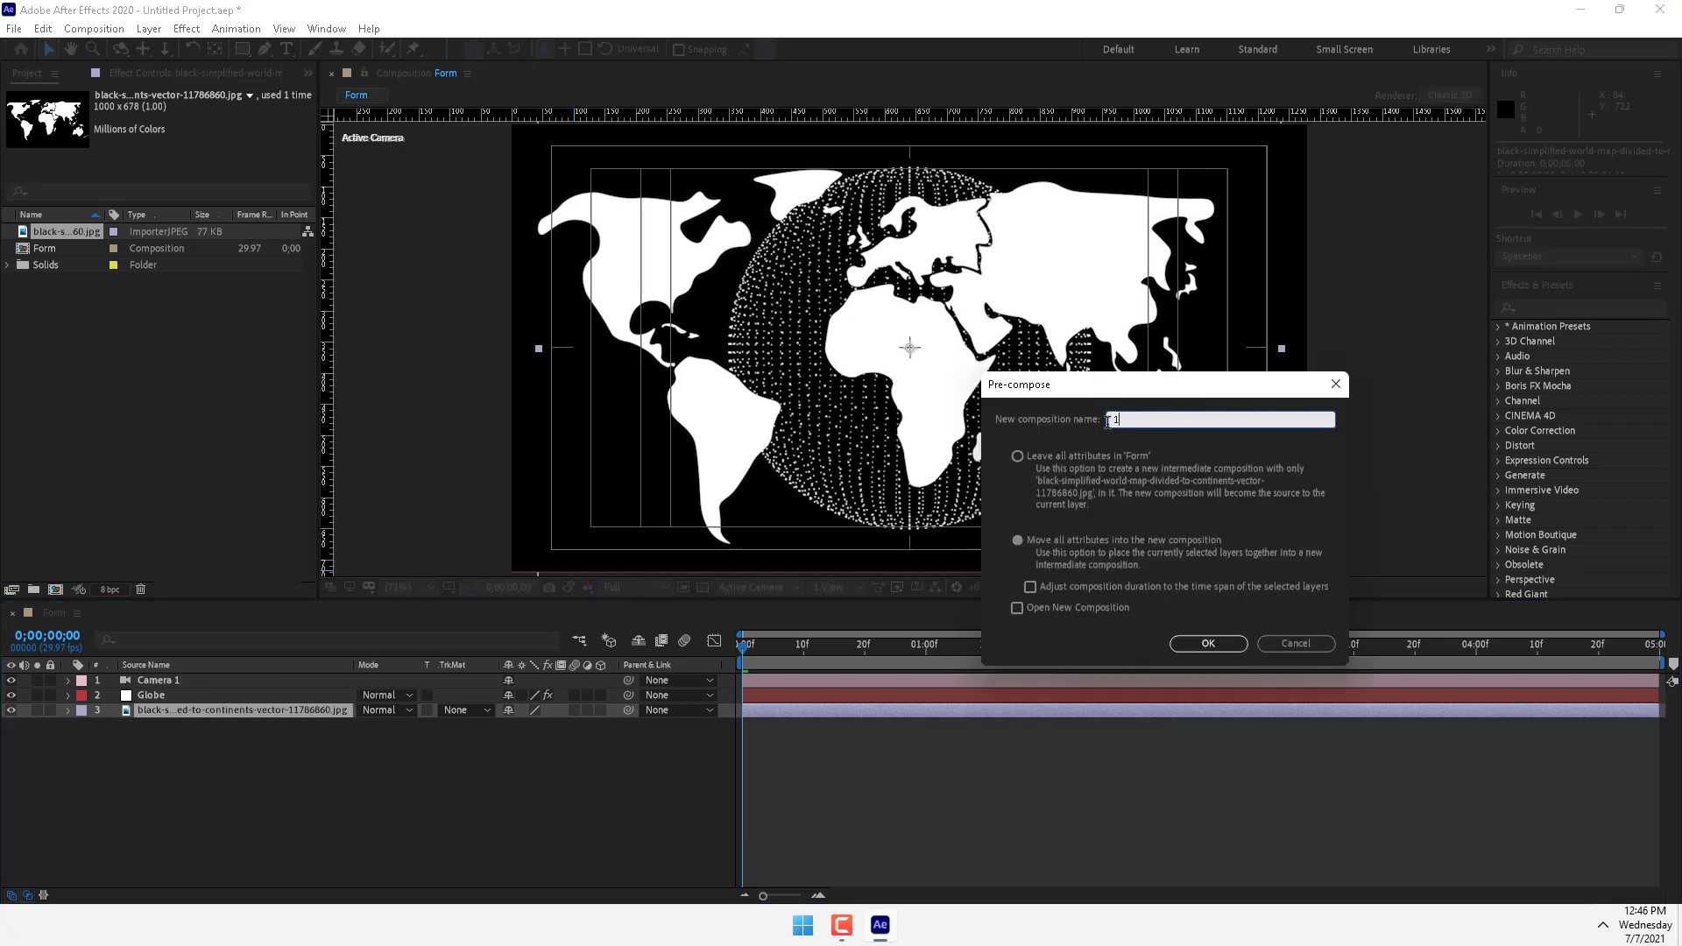
text(Map)
key(Return)
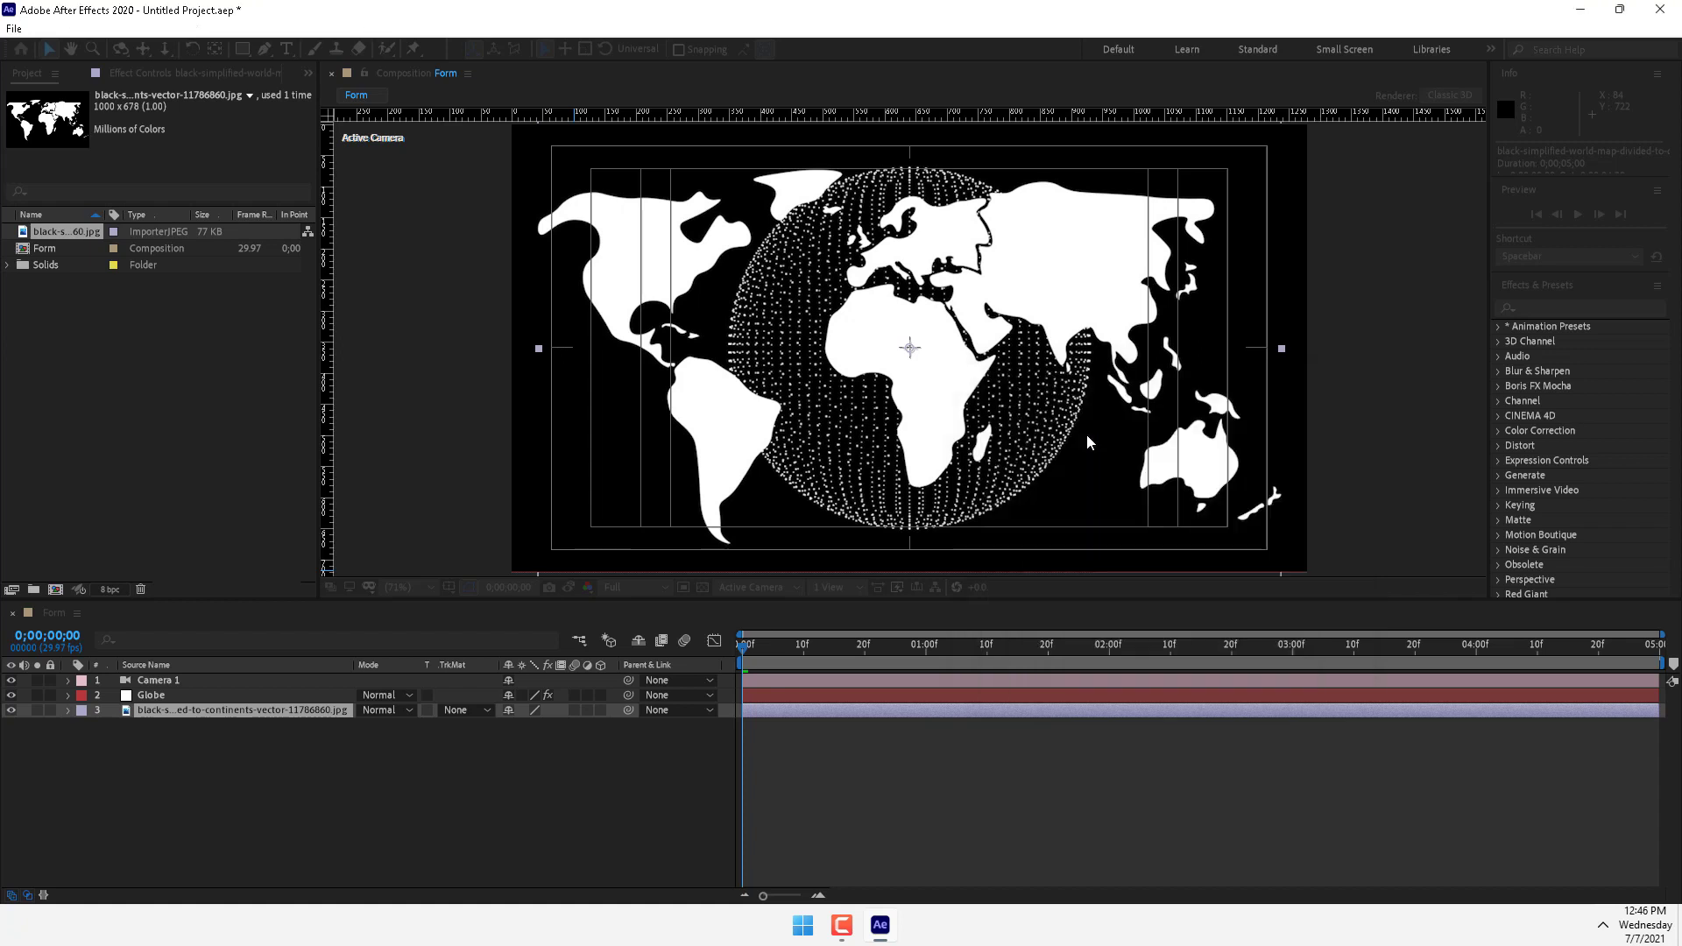
double_click(200, 712)
Try the Fill effect on the world map layer and remove it again
click(1608, 308)
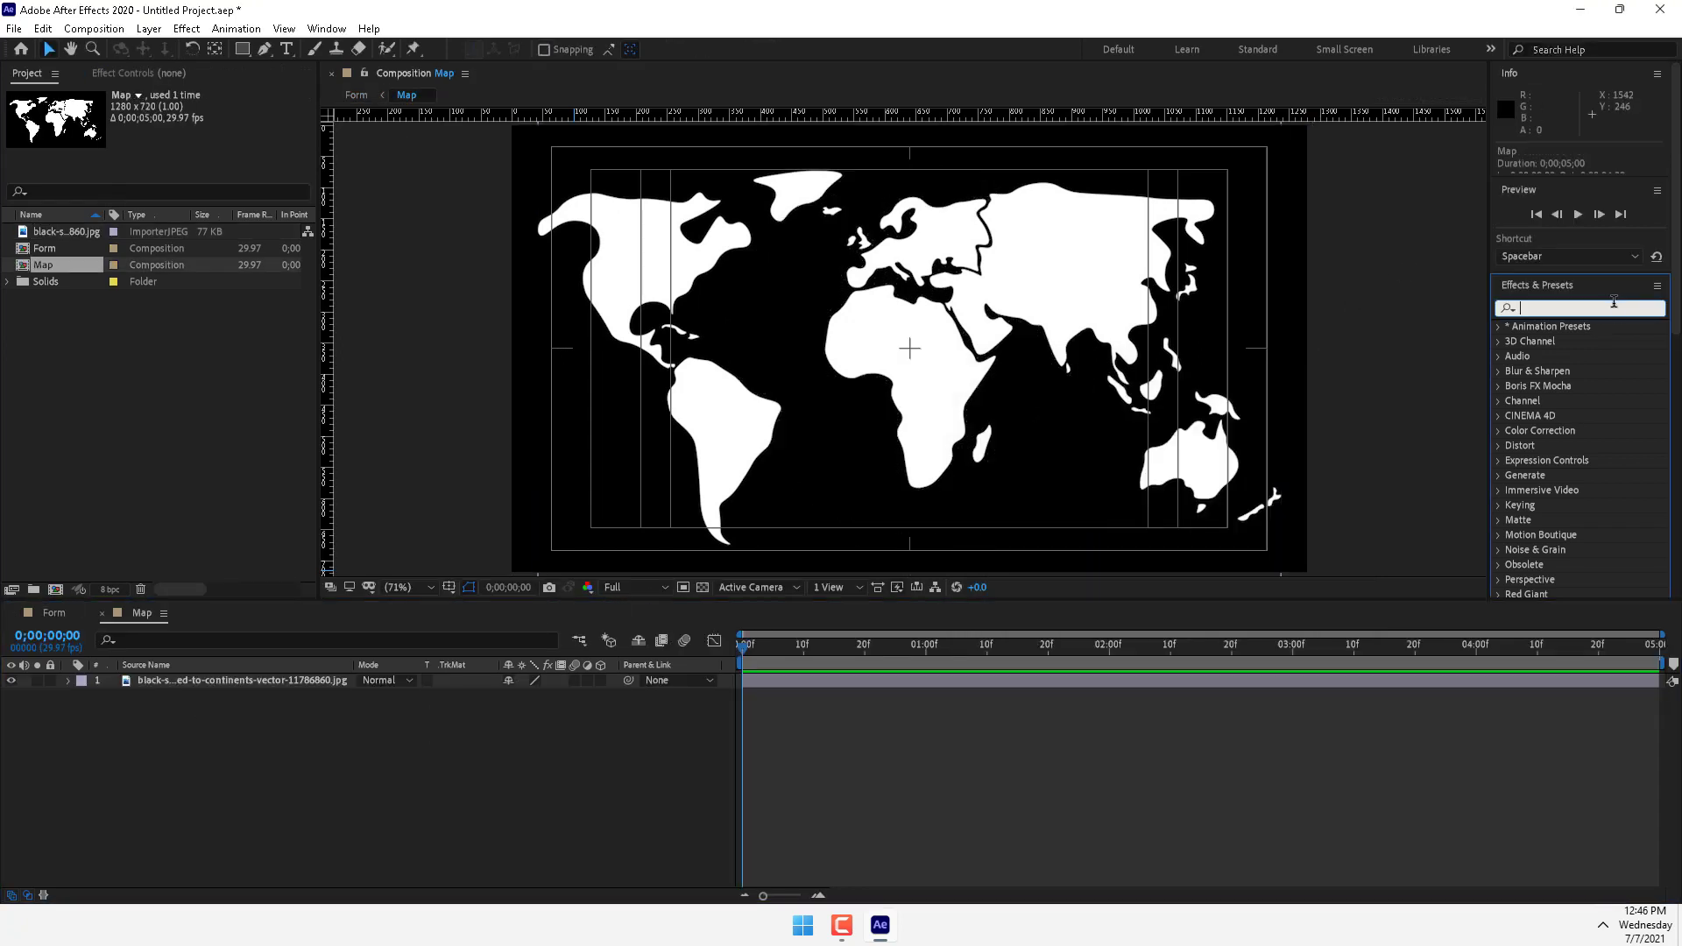
text(fill)
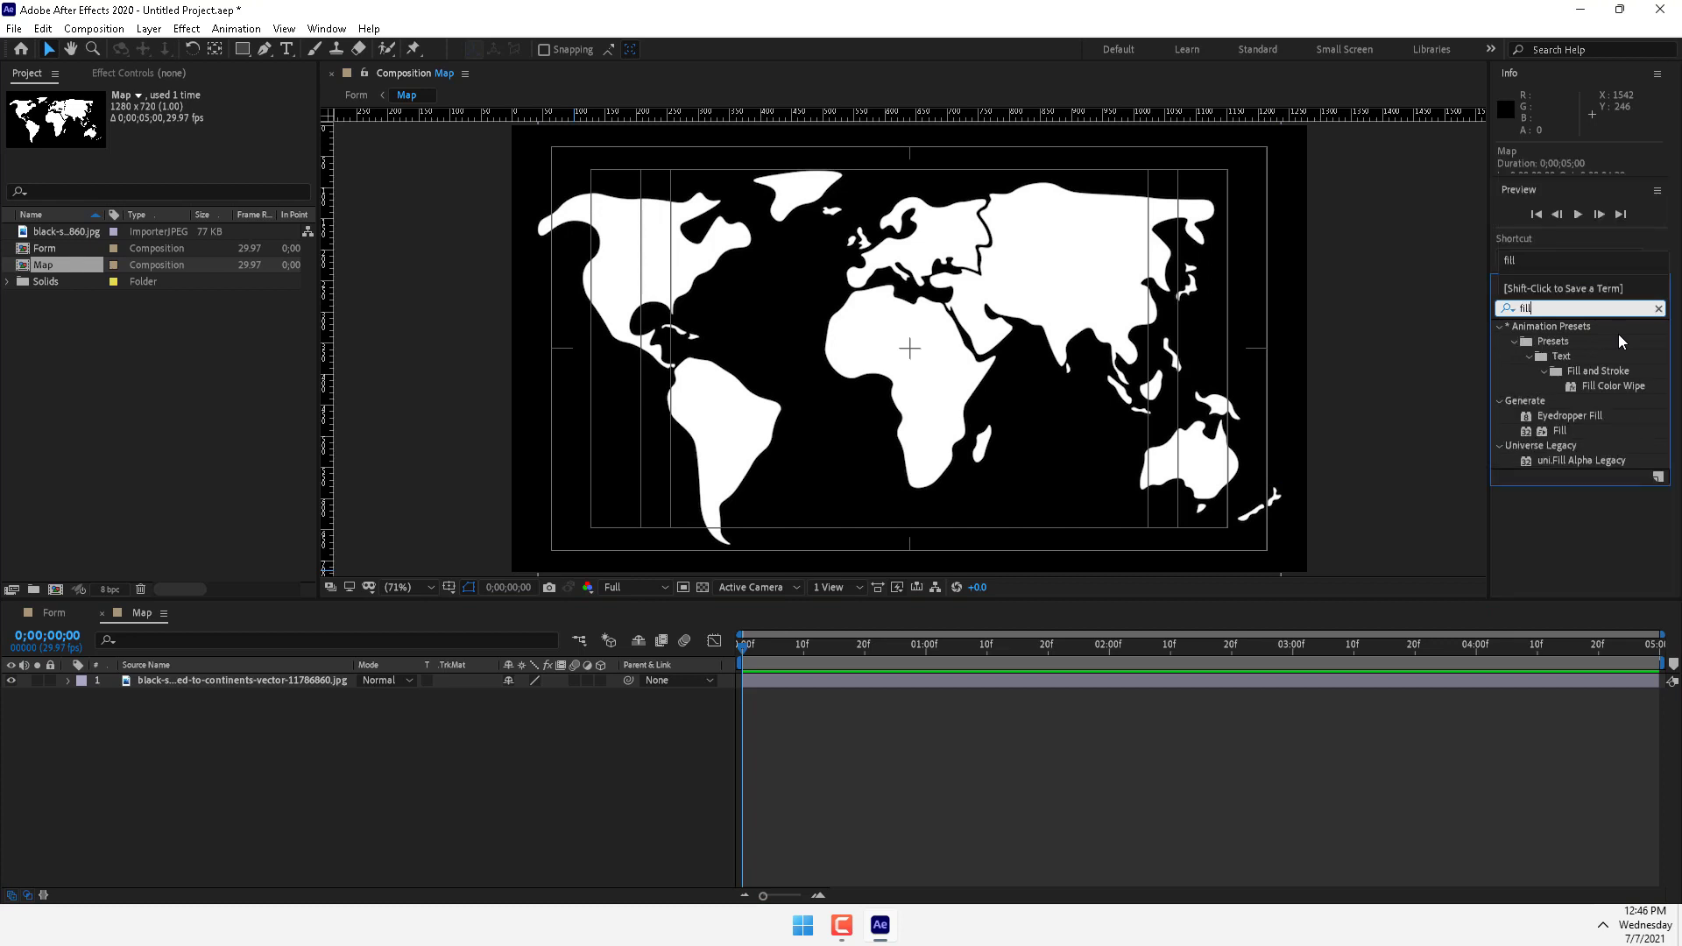
drag(1558, 431, 839, 437)
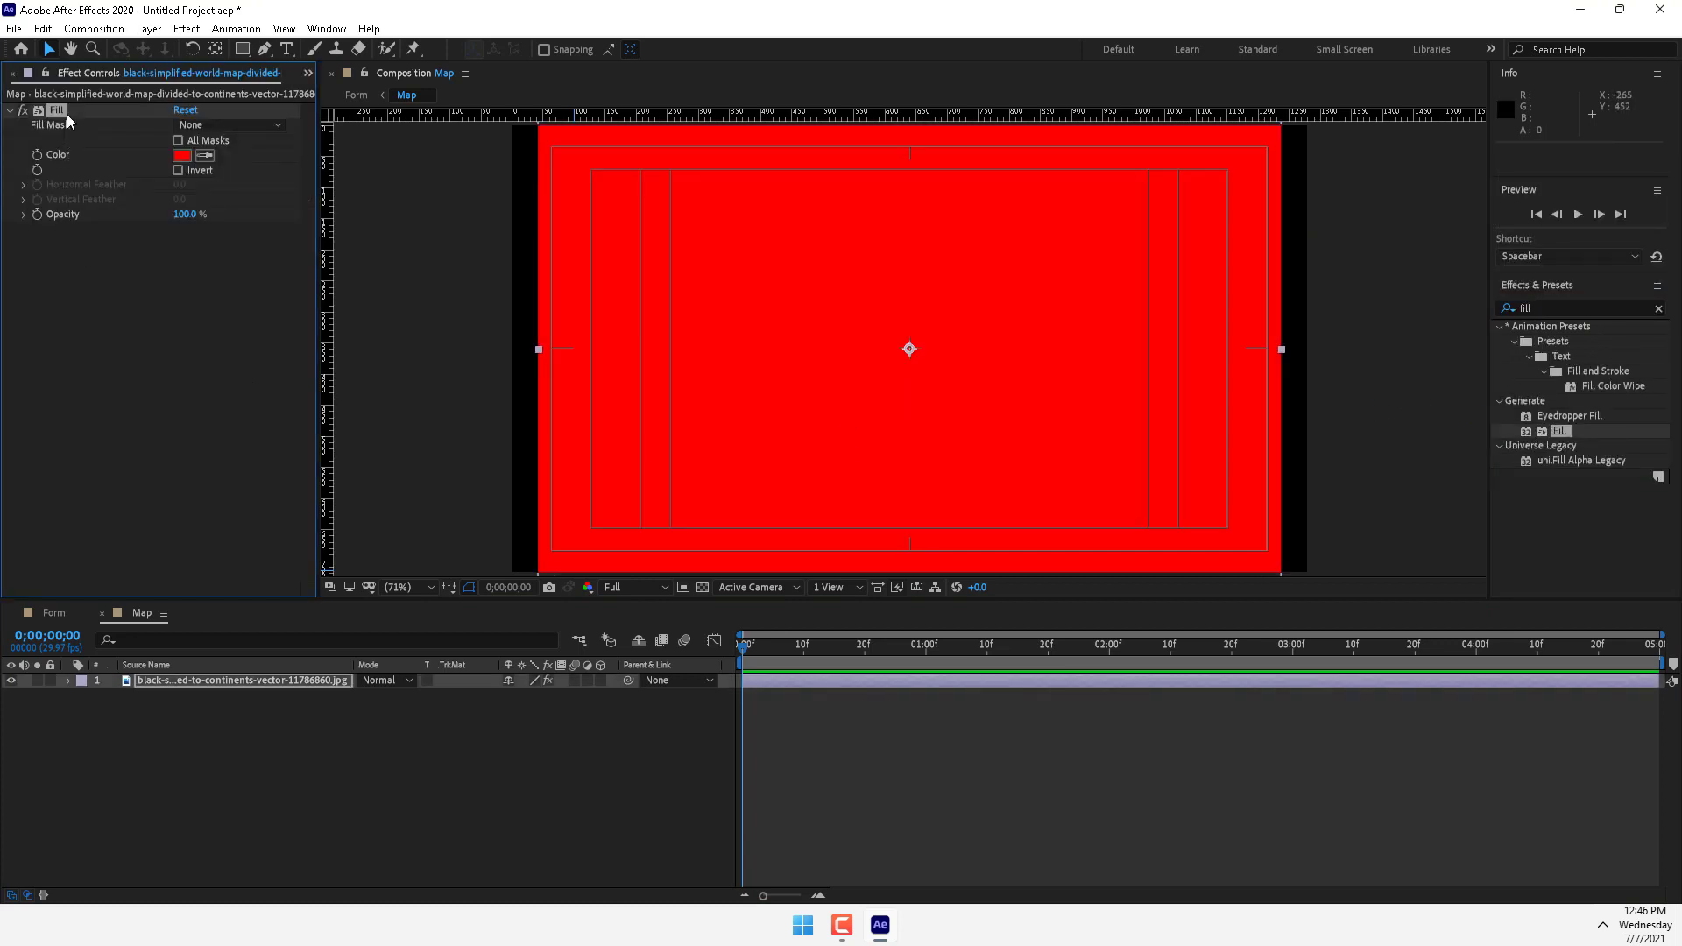
key(Delete)
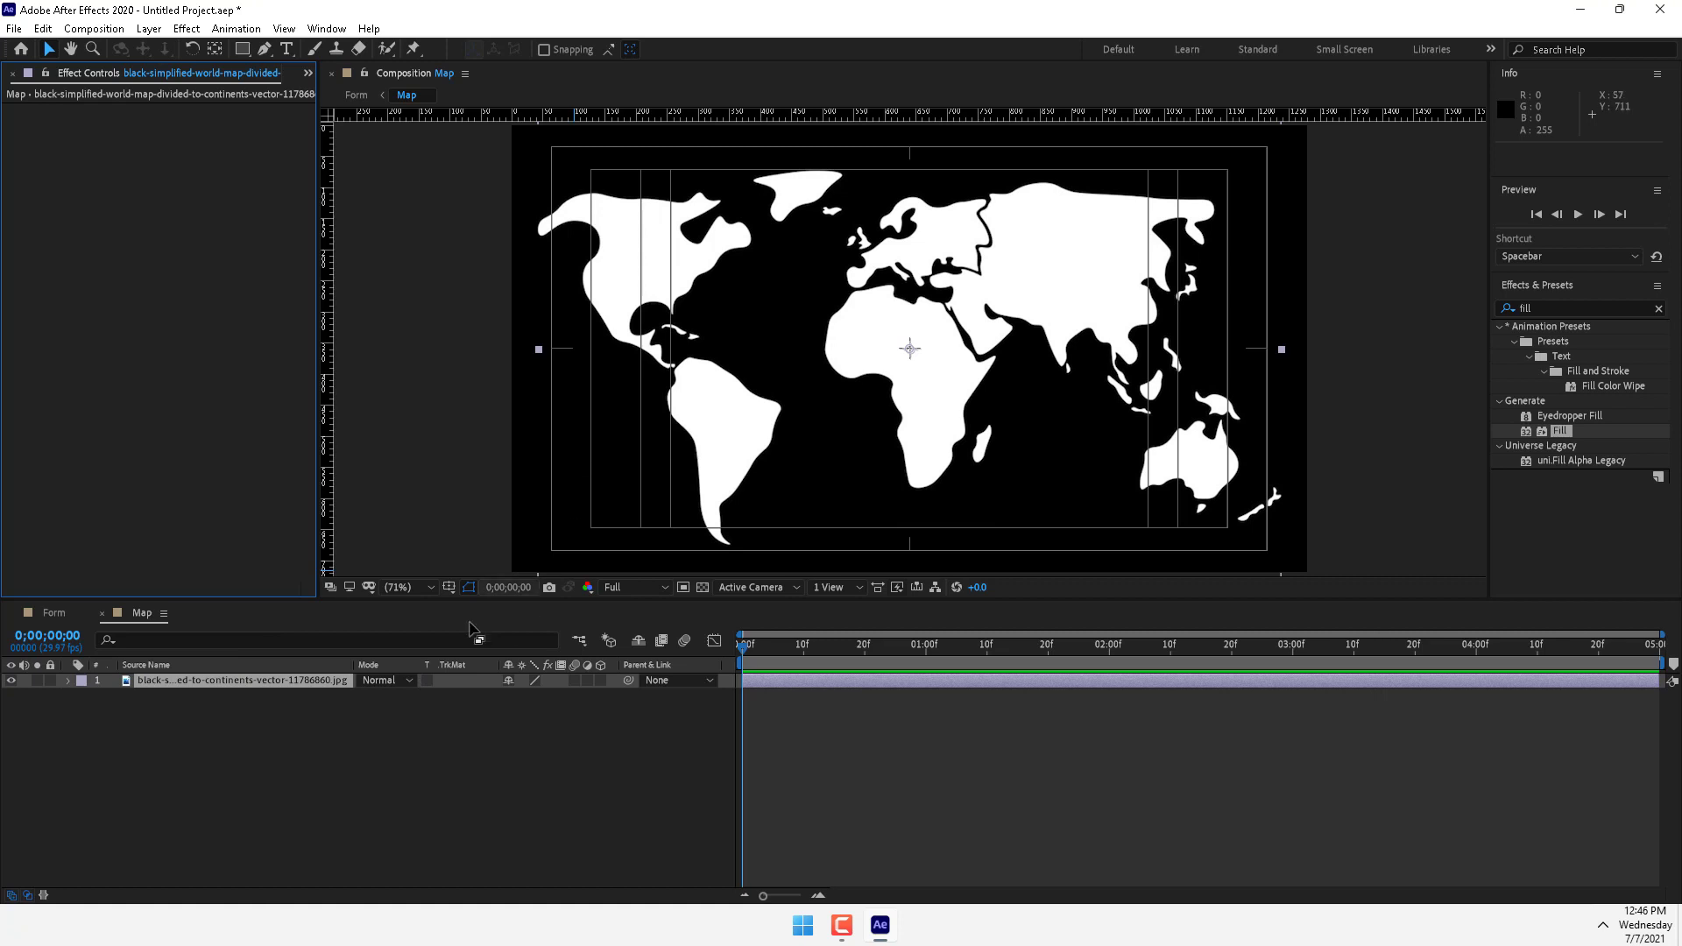
Apply the Linear Color Key effect to the world map layer and sample the black background as its key color
drag(1562, 306, 1301, 321)
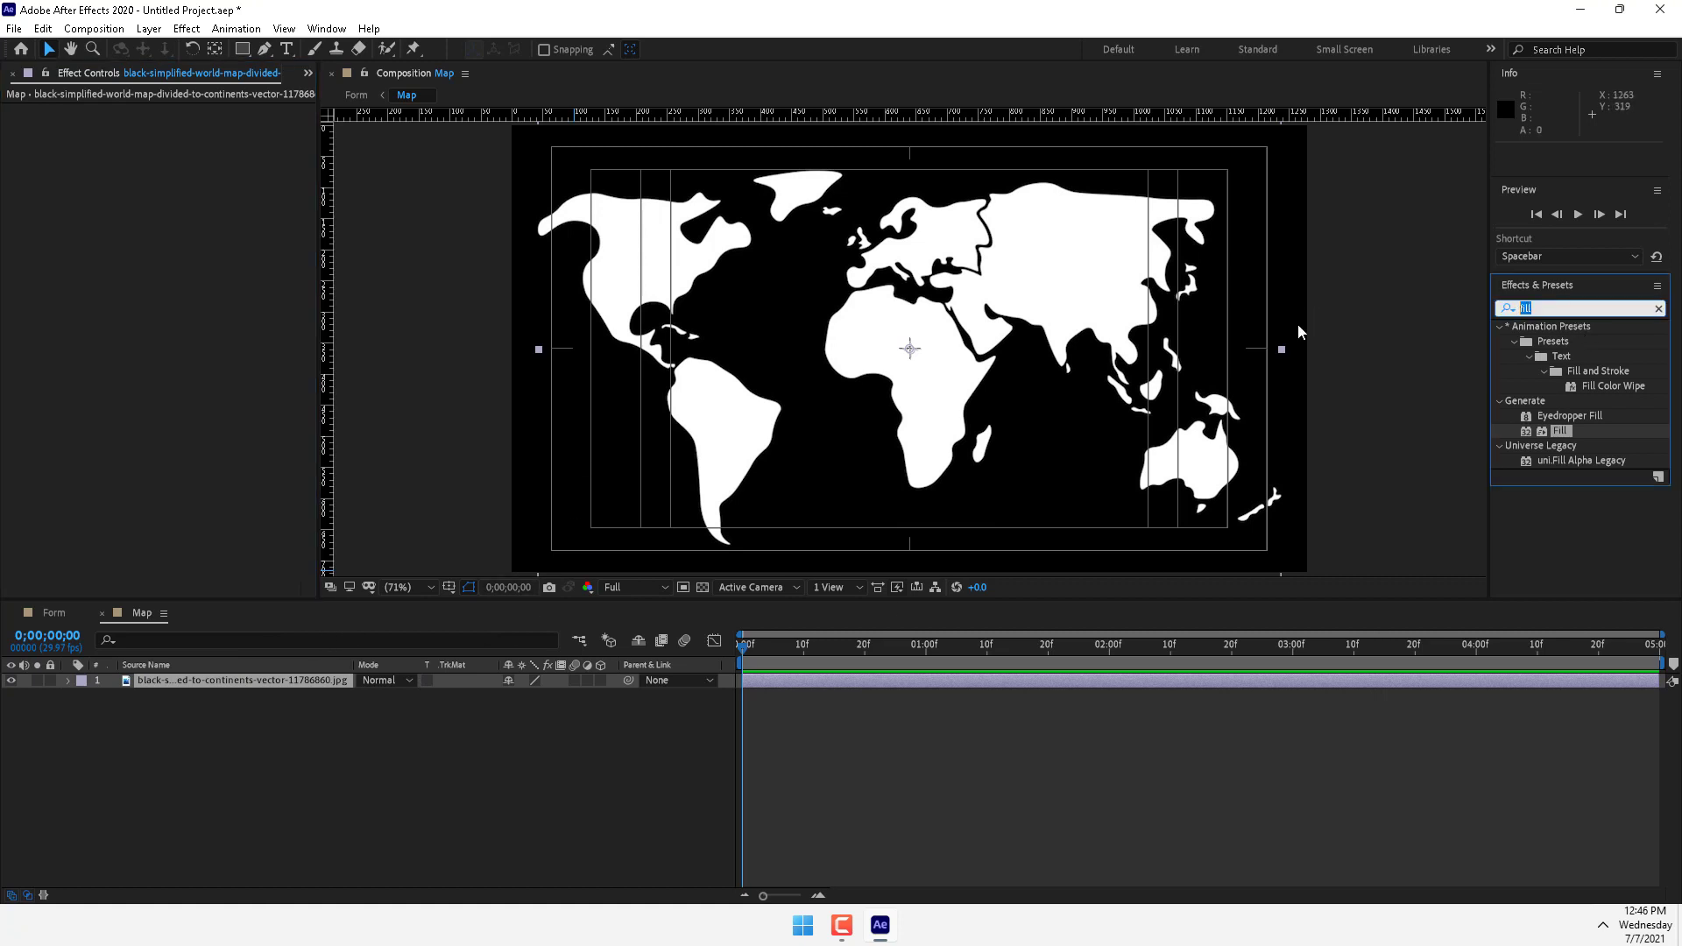
text(linear co)
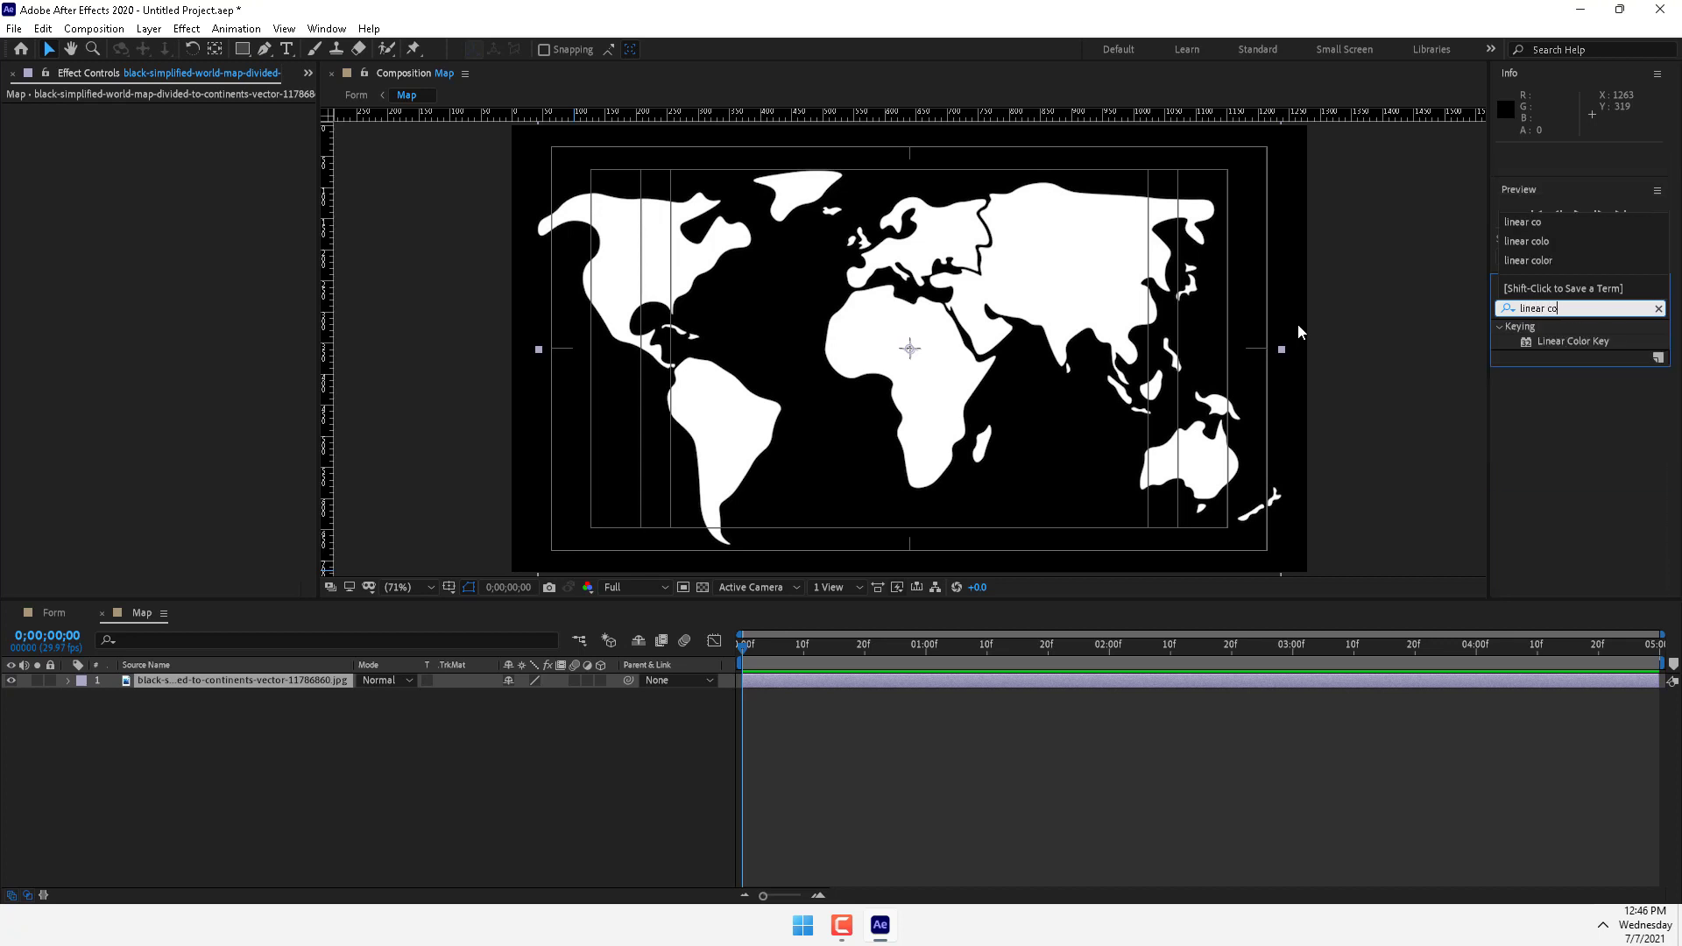
text(l)
drag(1537, 340, 847, 354)
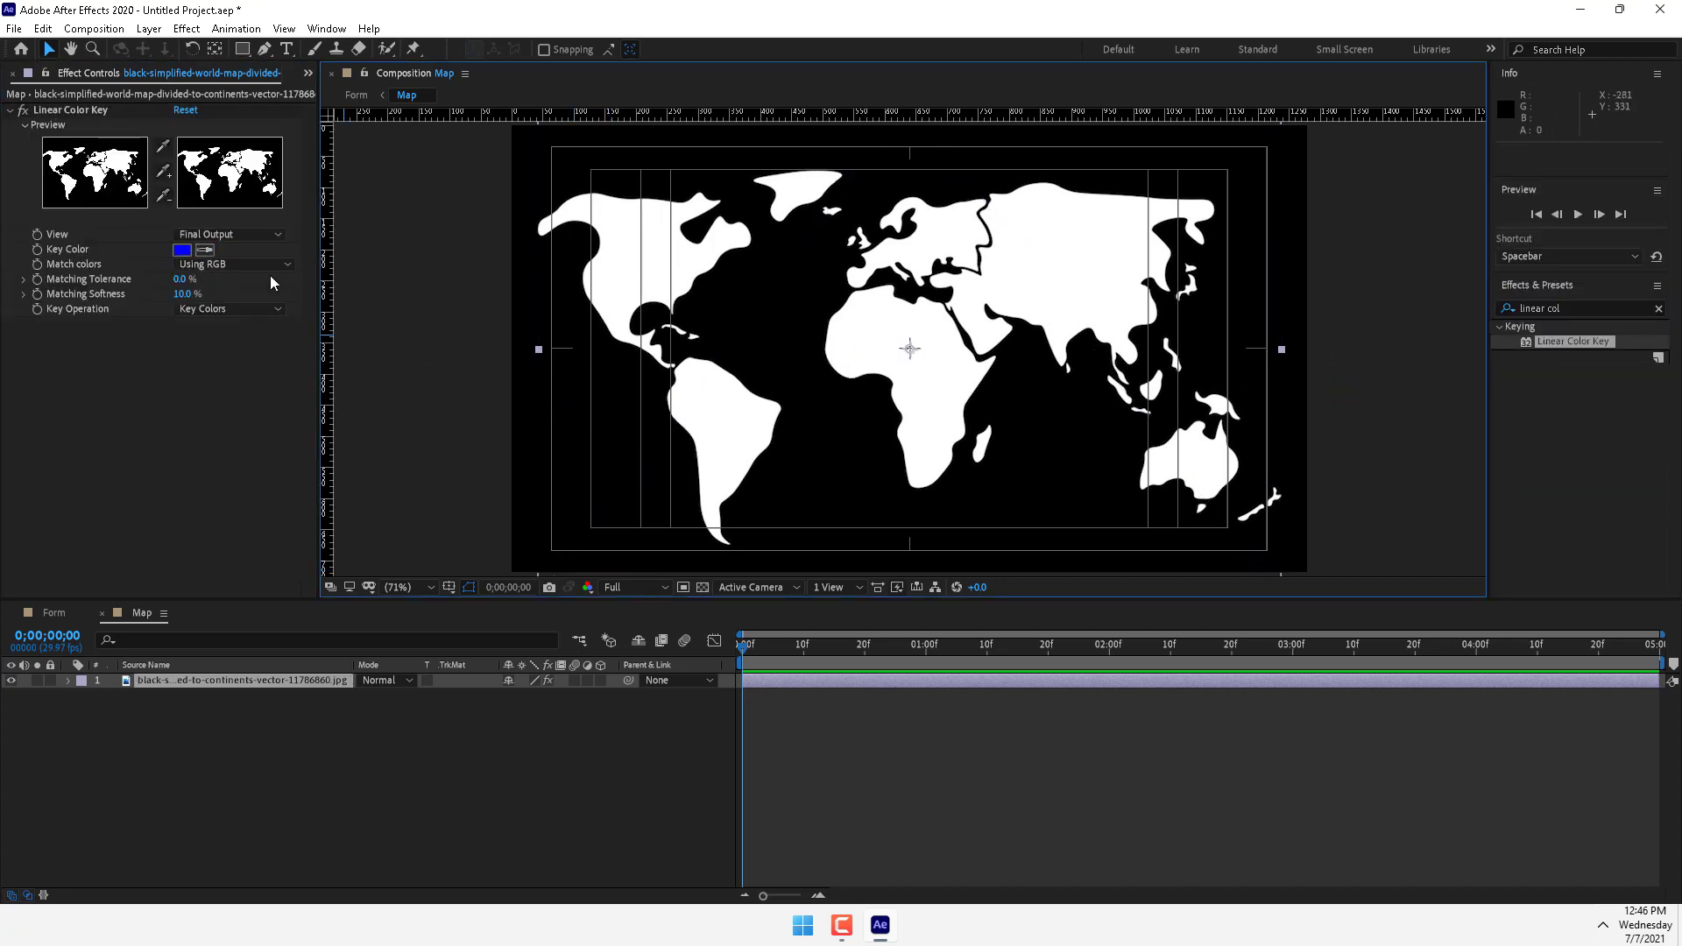
click(204, 250)
click(524, 422)
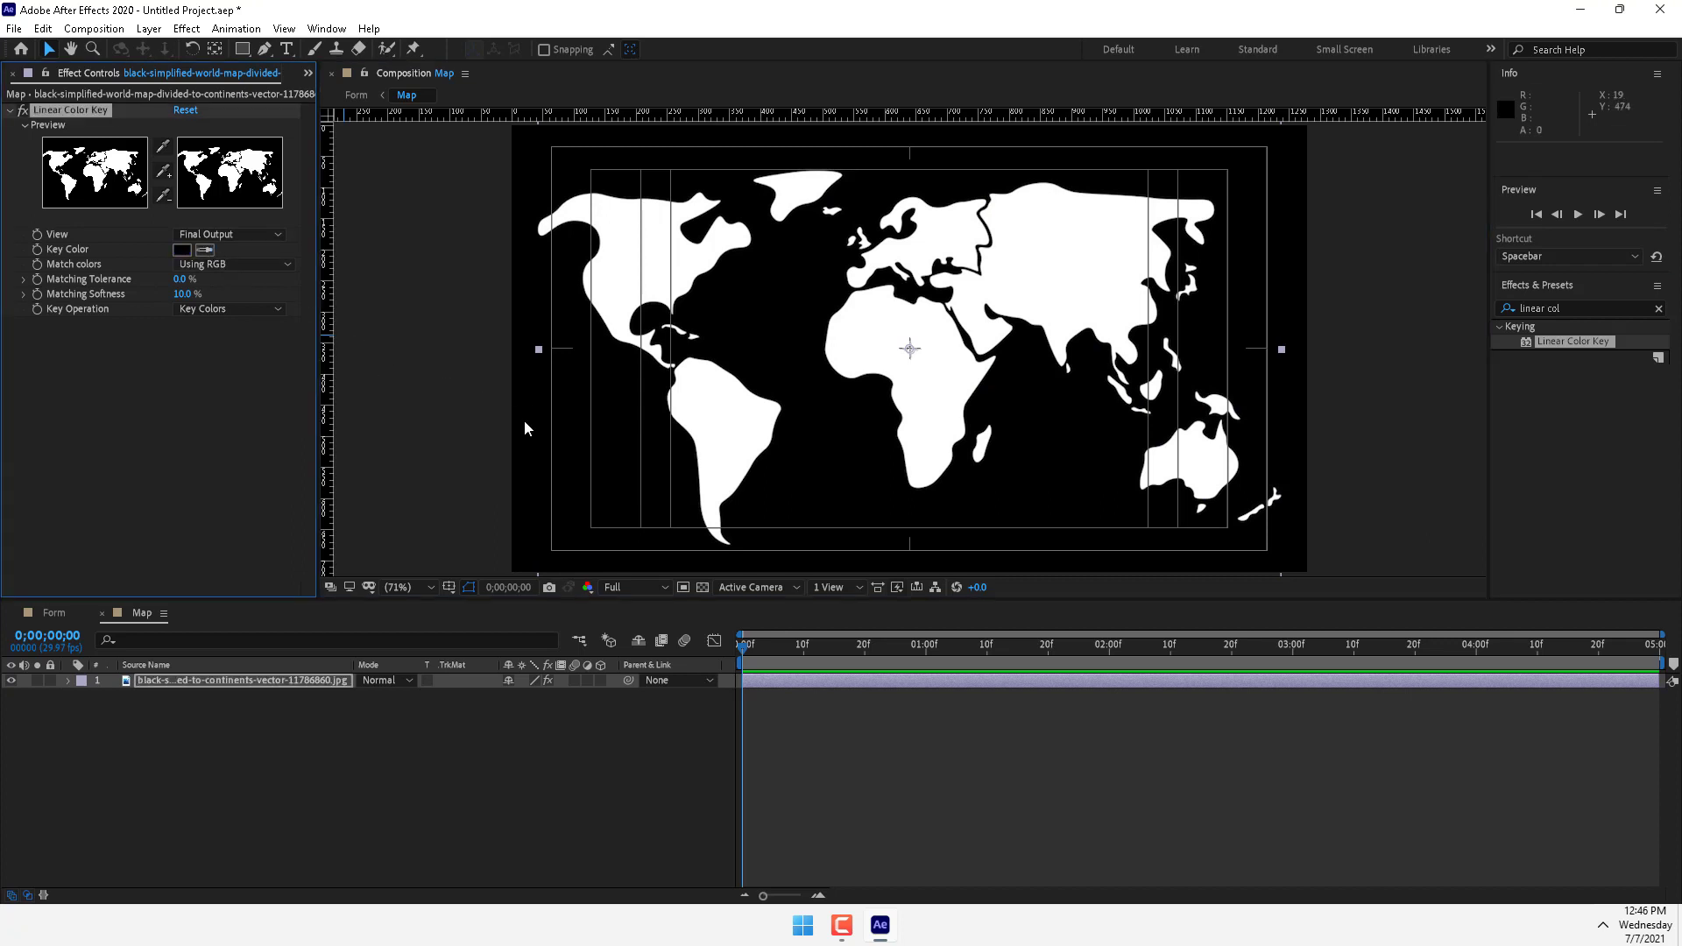
click(203, 251)
click(651, 441)
Apply the Fill effect to the world map layer and set its color to golden yellow FFC600
drag(1573, 310, 1470, 317)
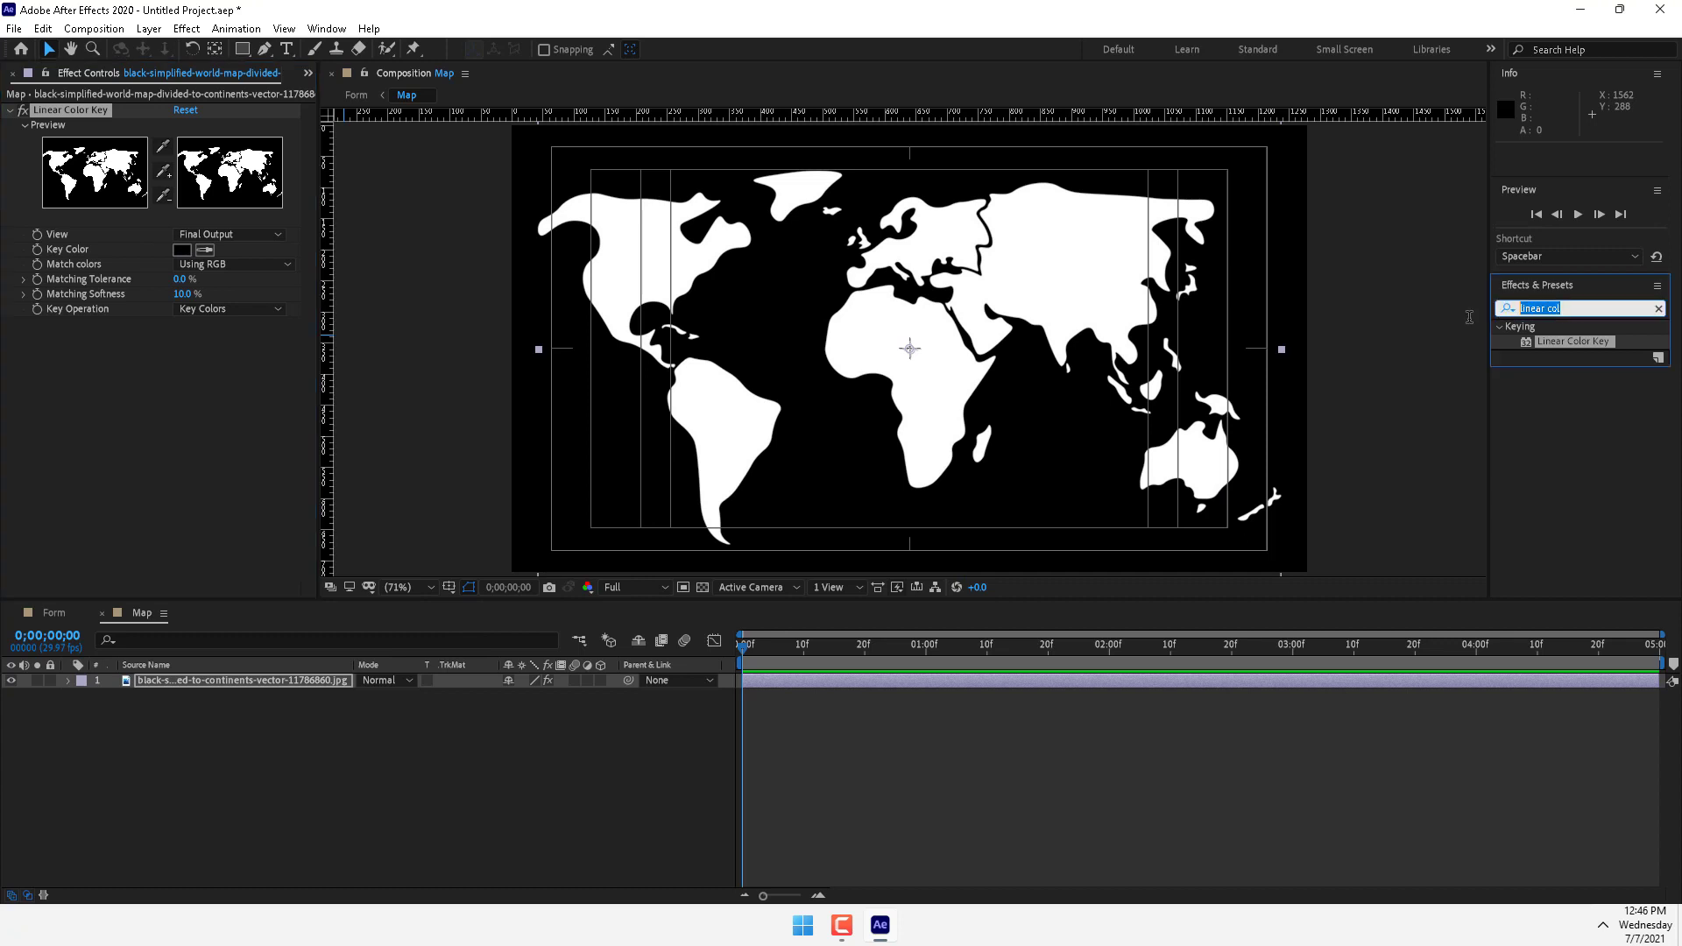
text(fill)
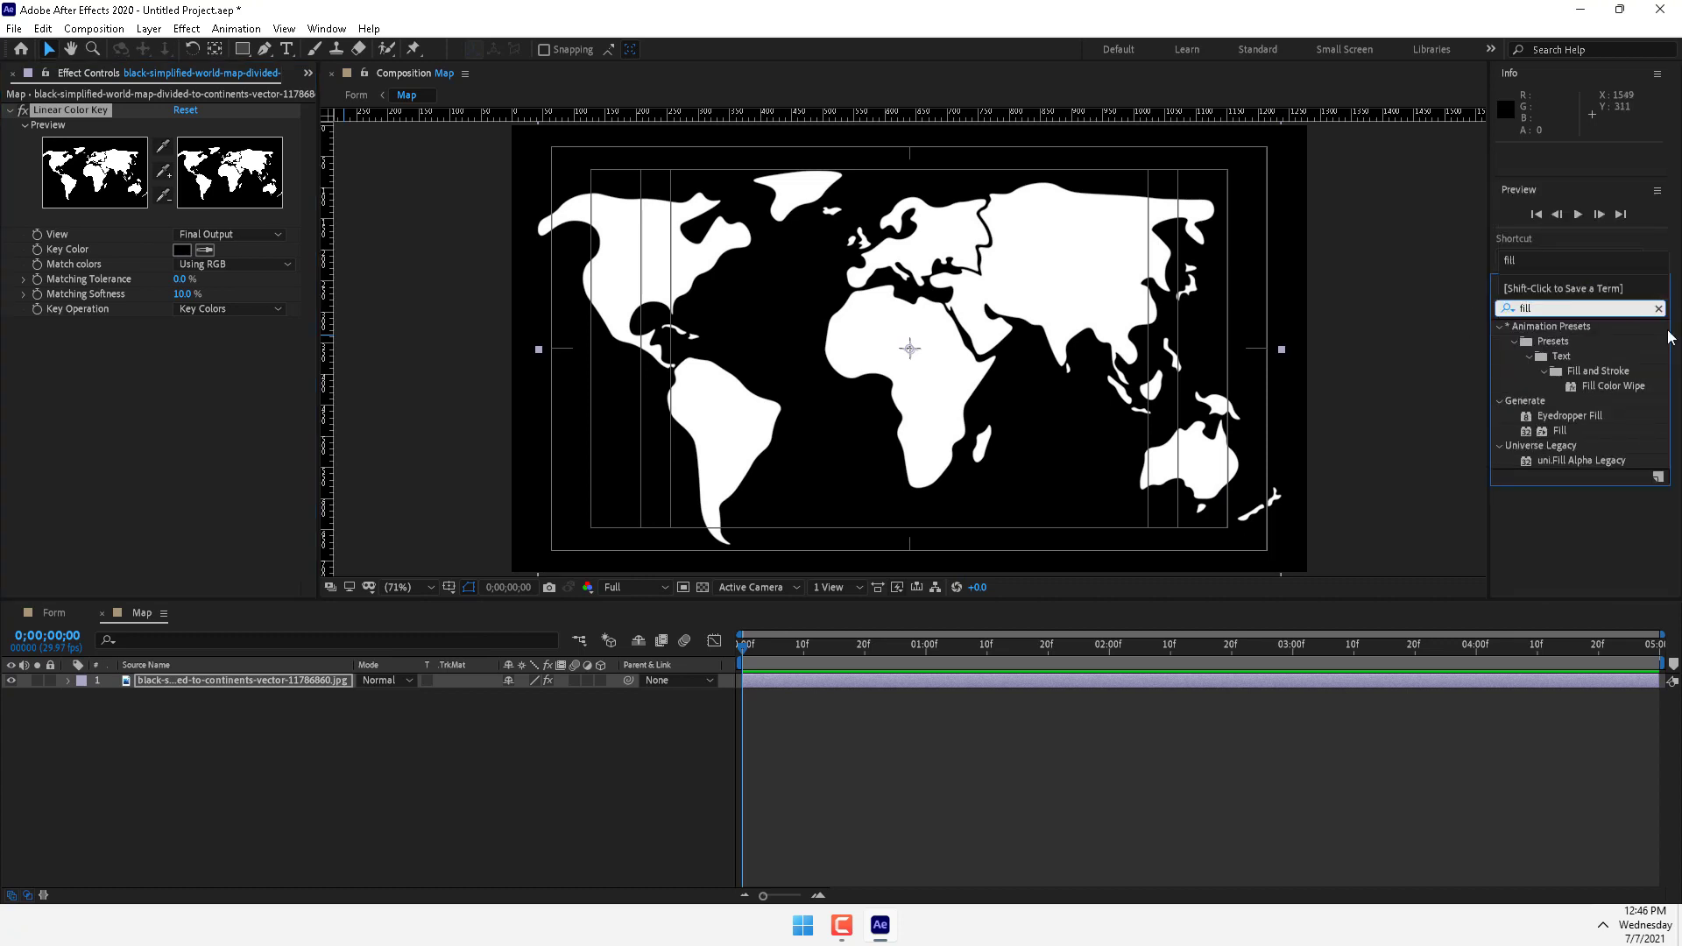
drag(1560, 430, 942, 542)
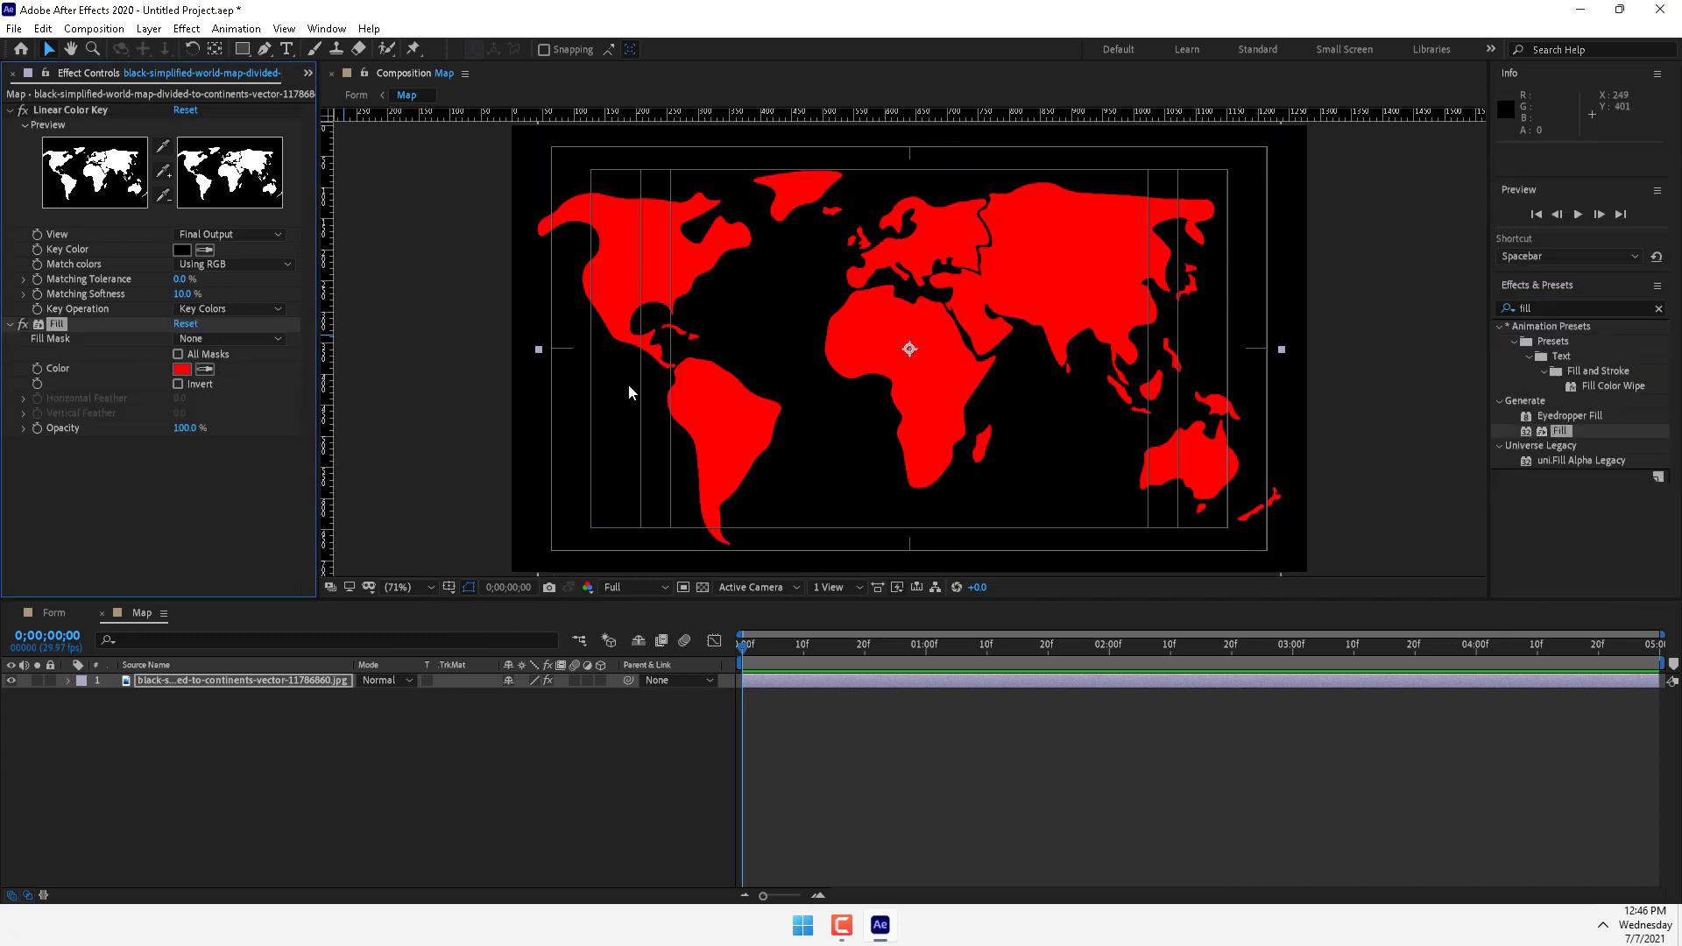
click(181, 369)
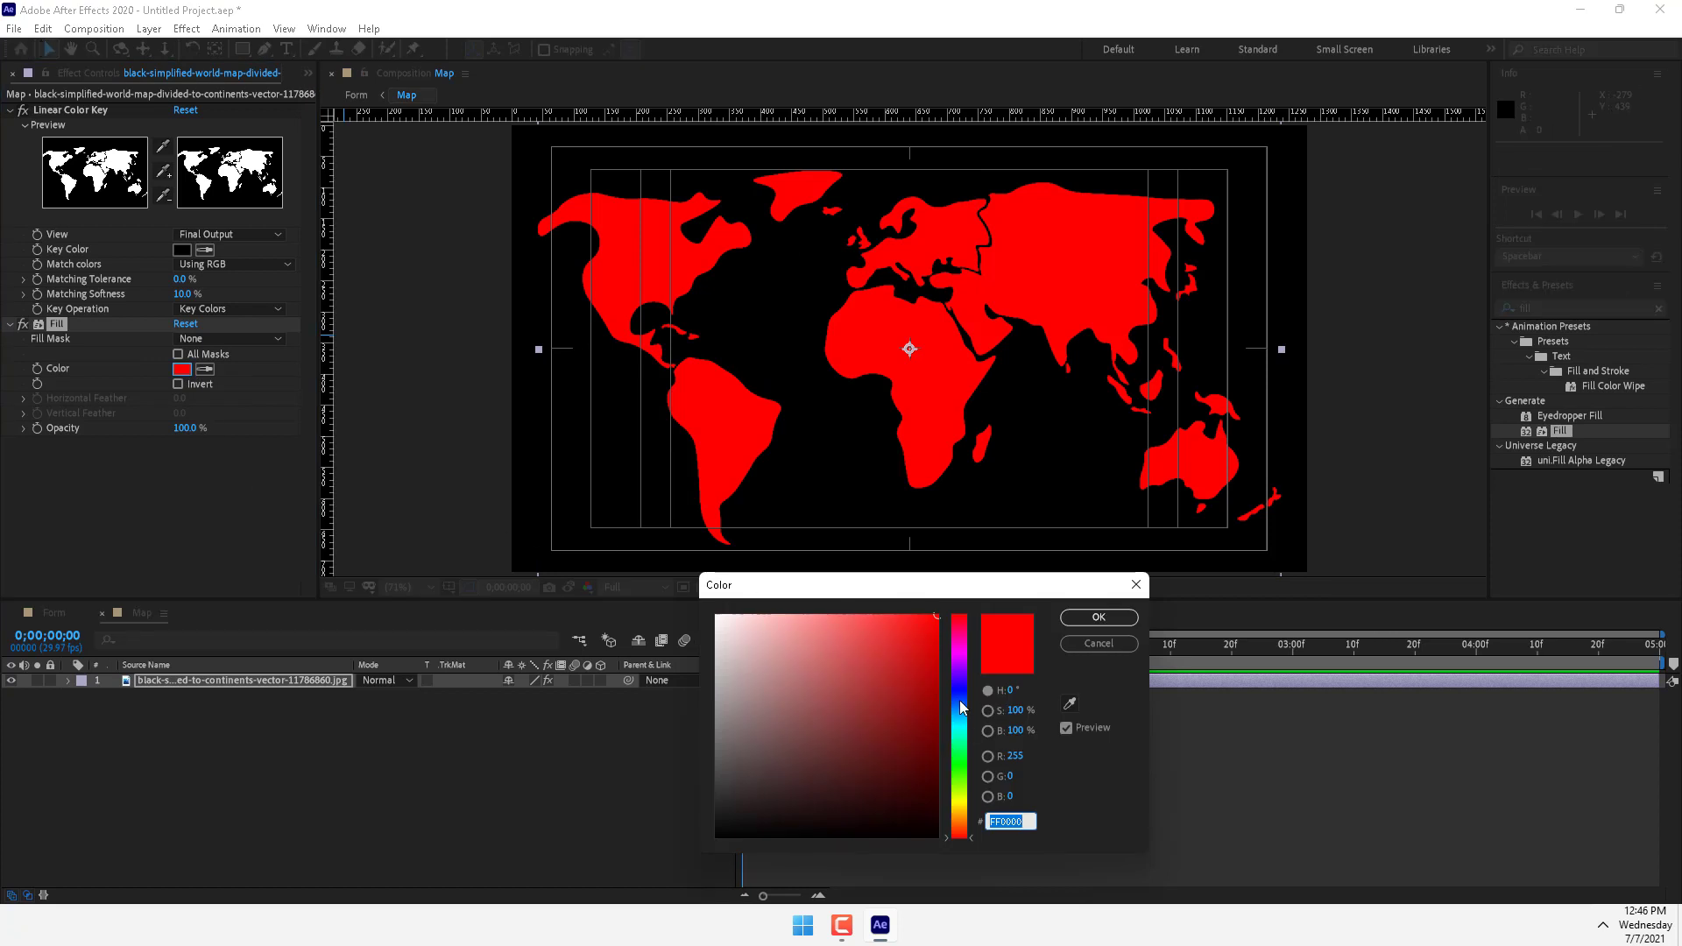
drag(960, 706, 966, 809)
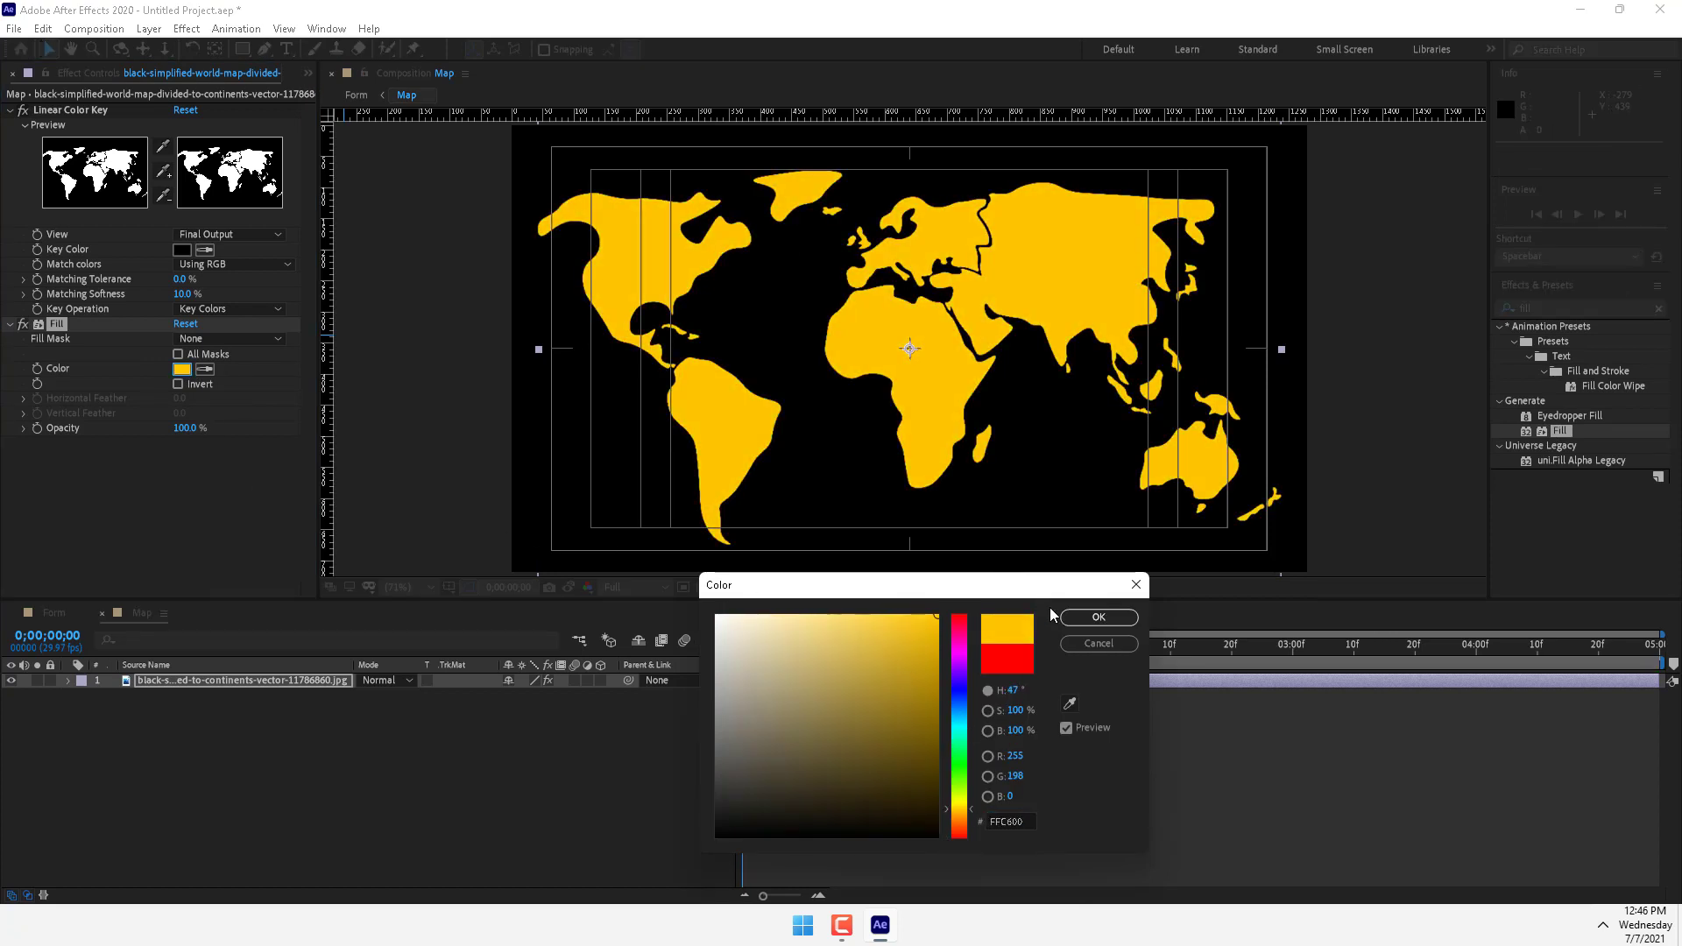
click(1099, 617)
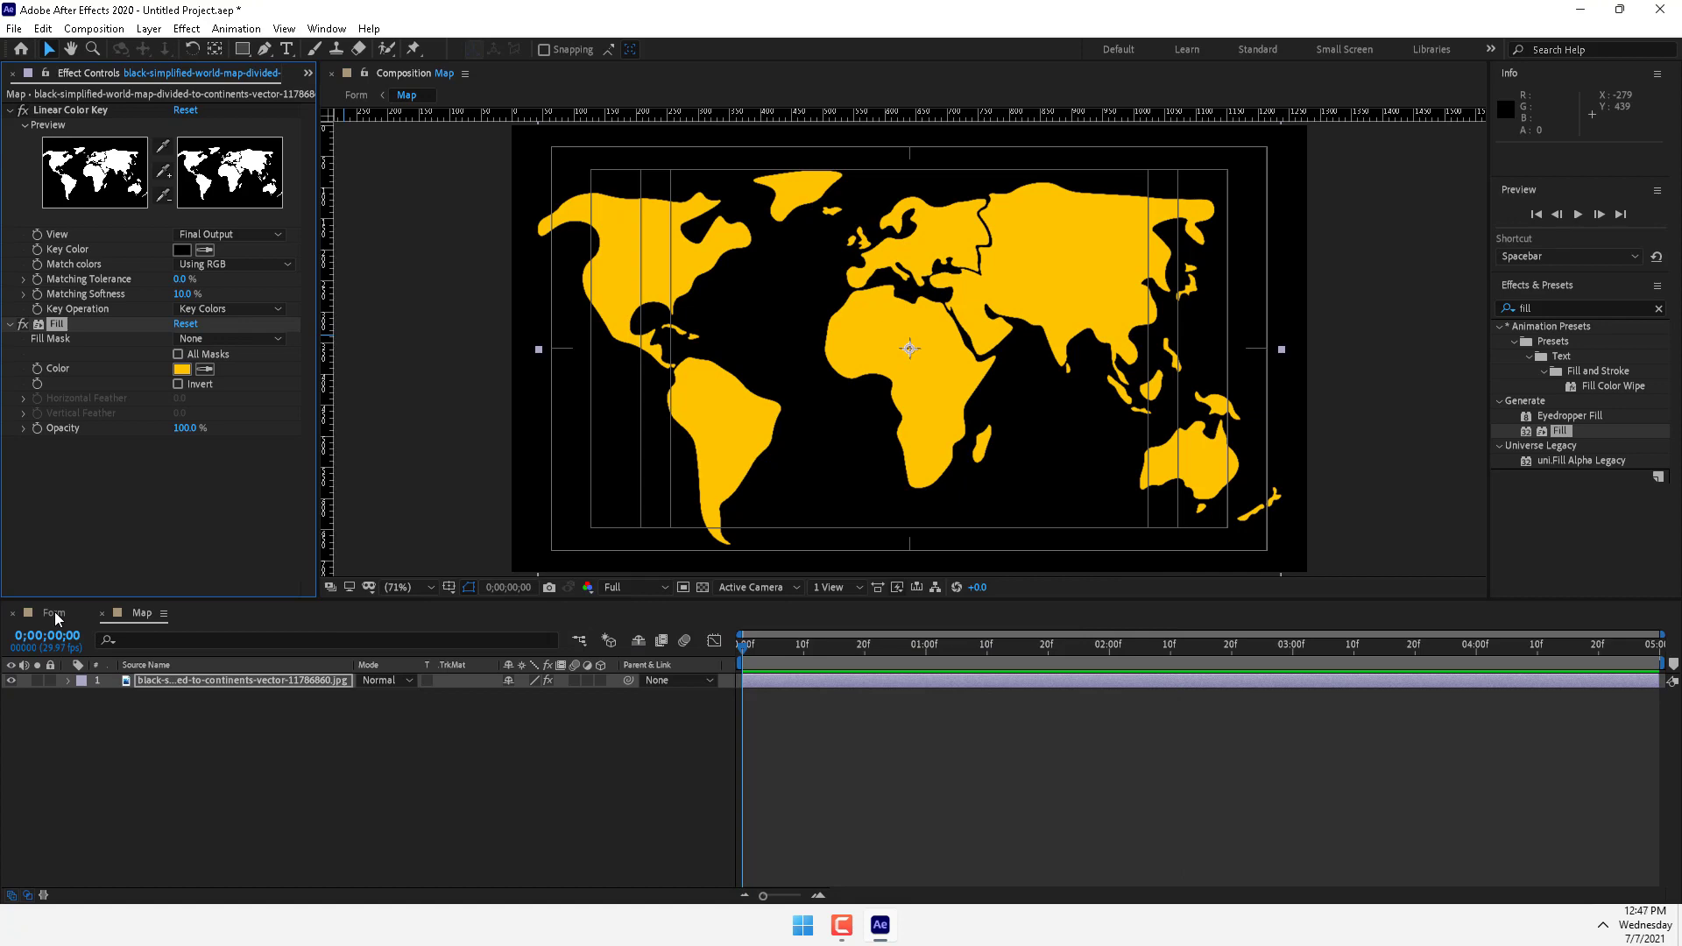
In the Form composition, set the Globe's Color and Alpha layer map to the Map layer with RGBA to RGBA functionality
click(54, 612)
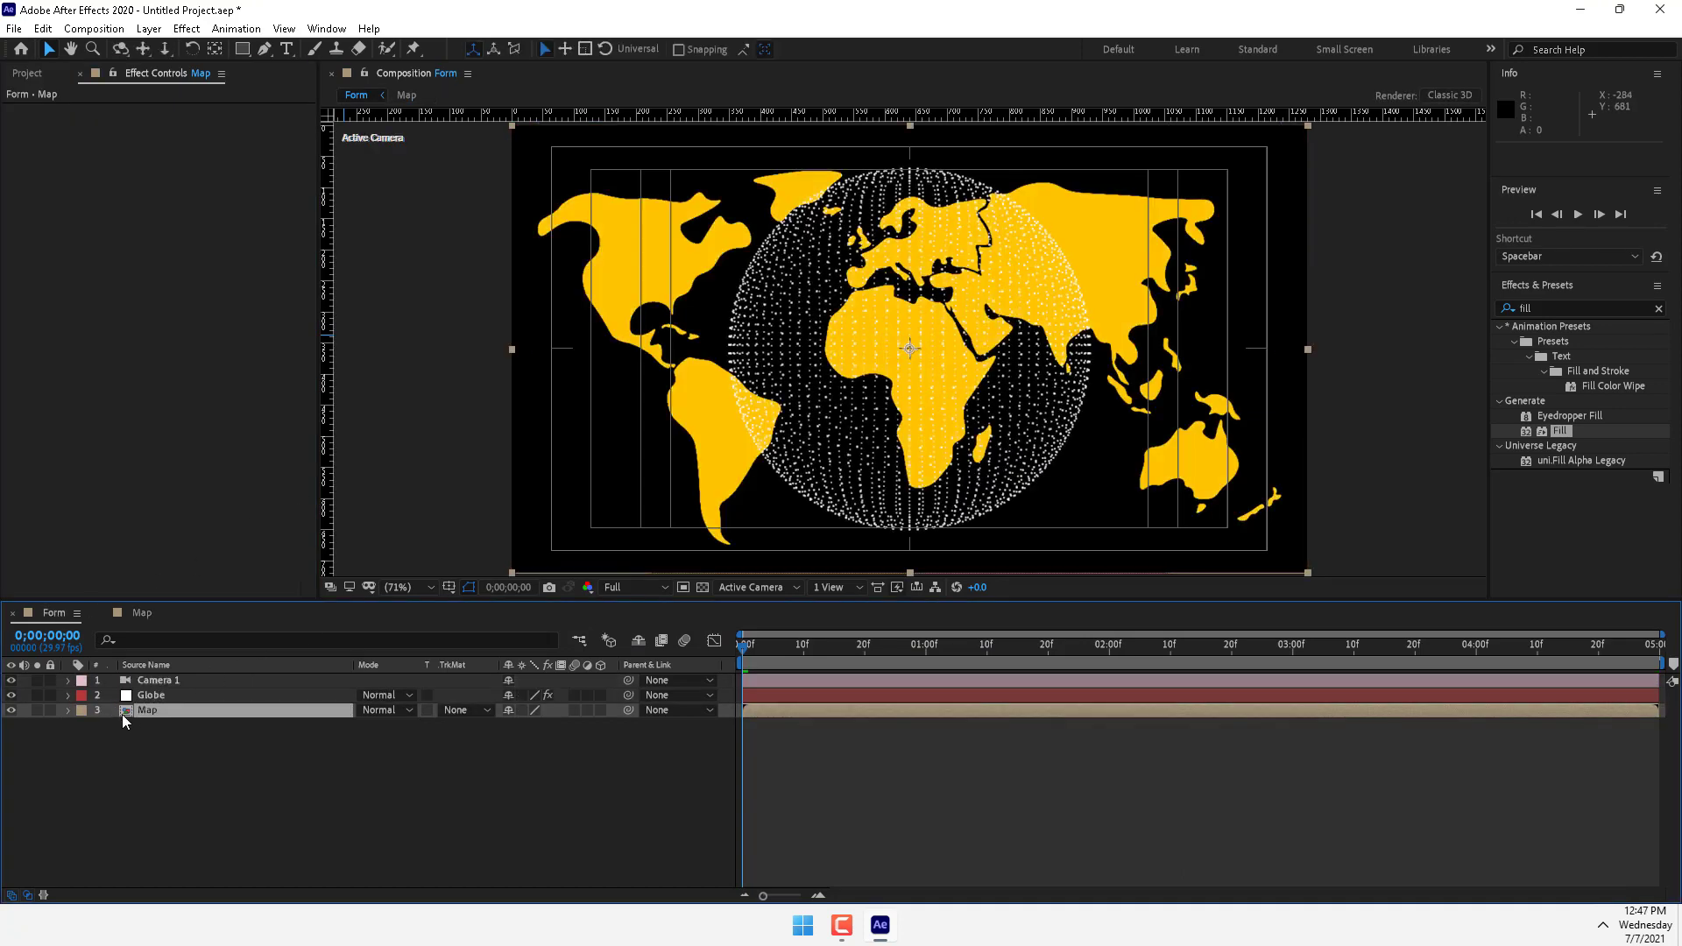
click(245, 696)
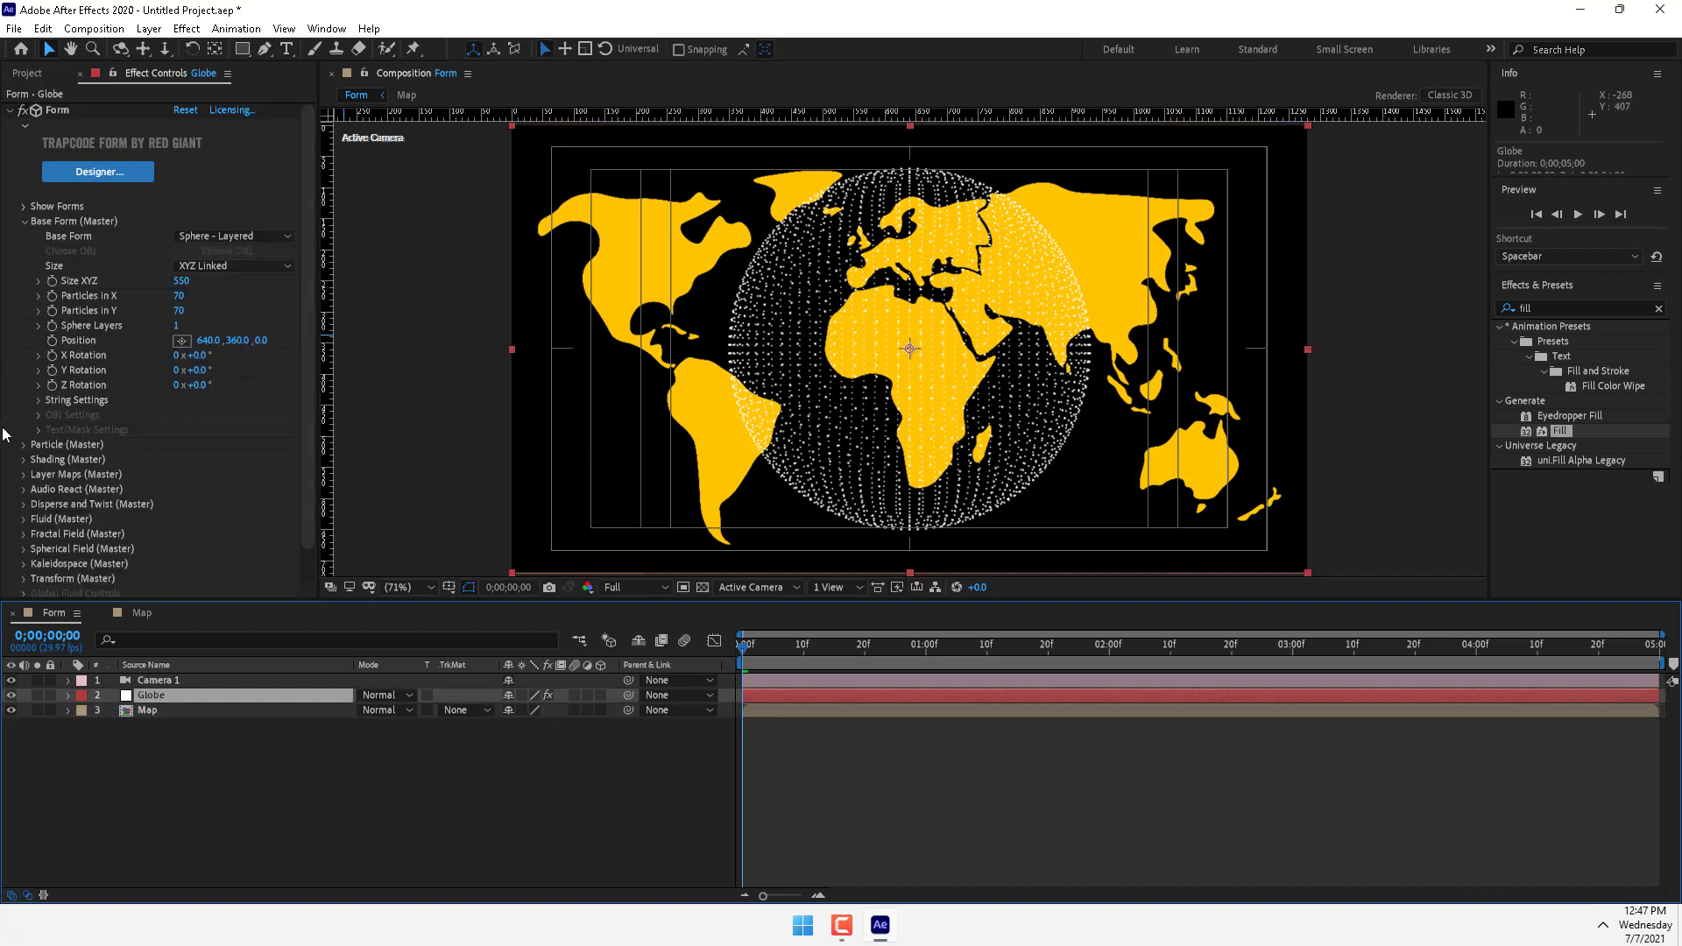
click(27, 476)
click(35, 487)
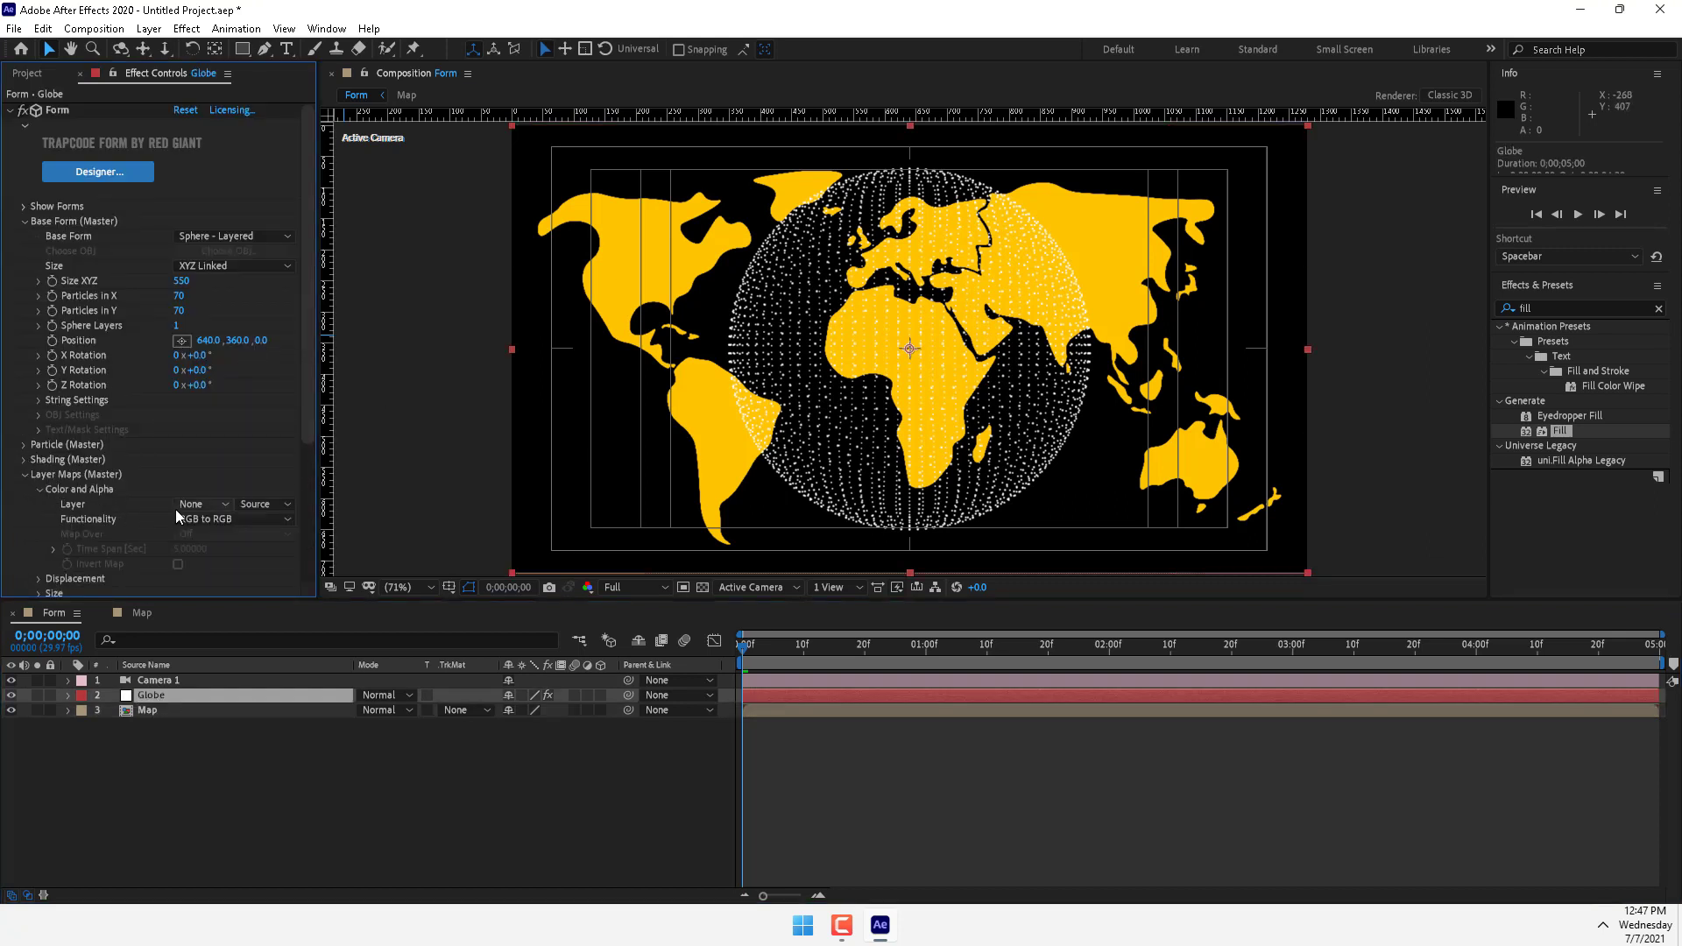
click(188, 507)
click(218, 566)
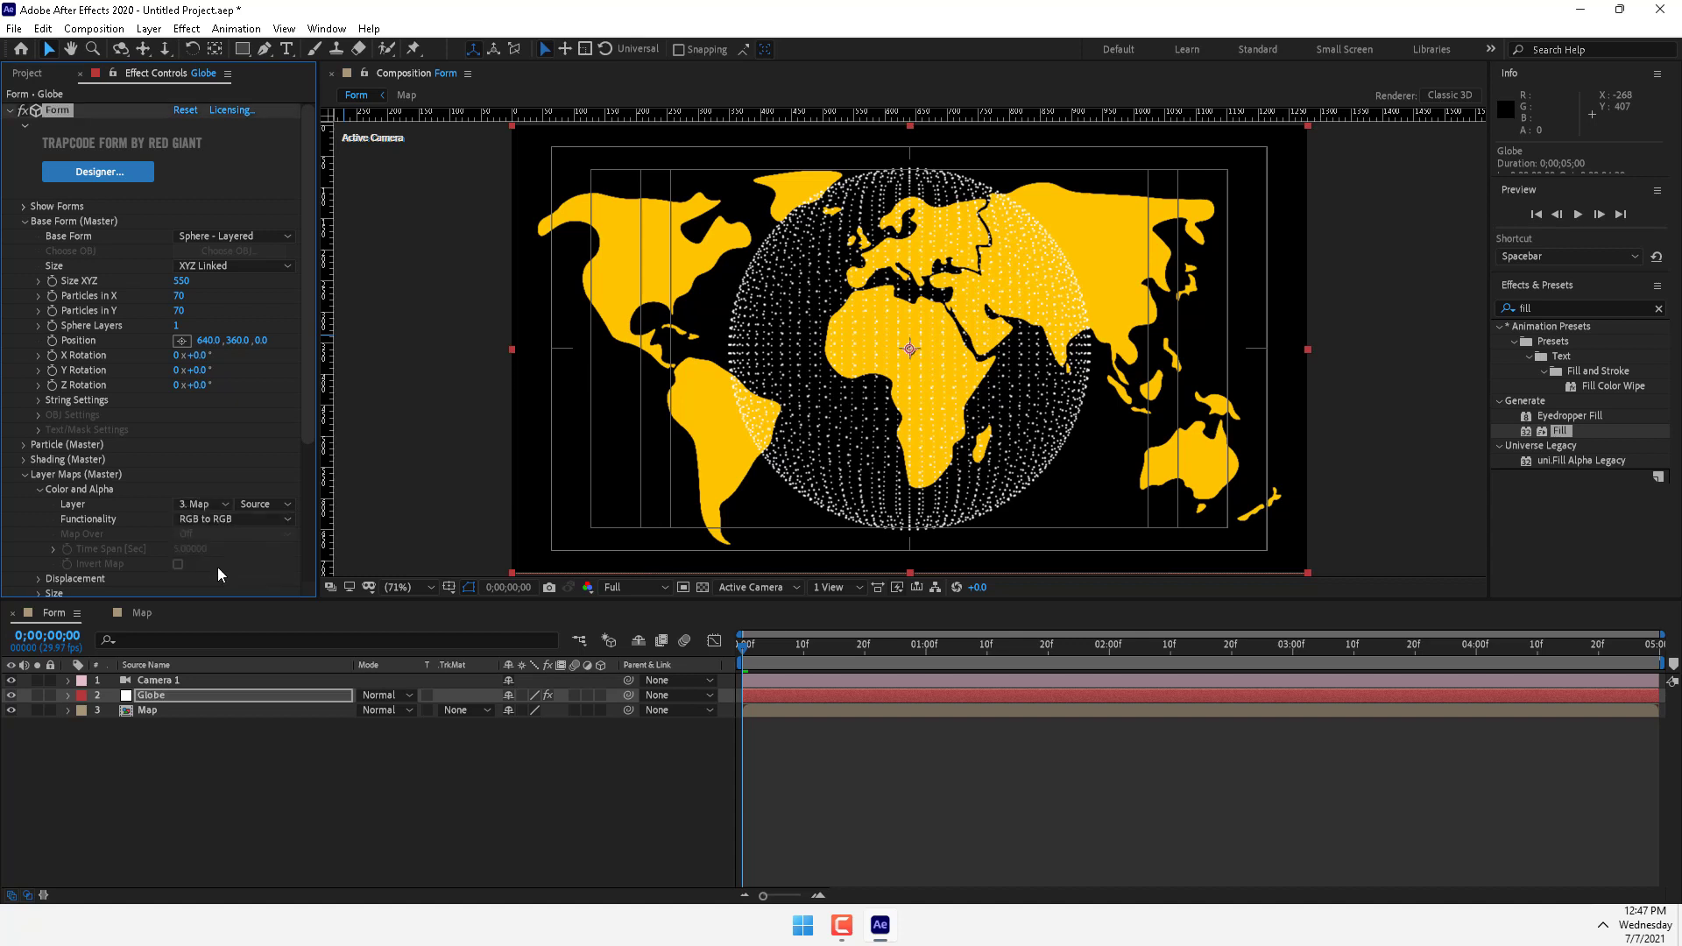
click(199, 520)
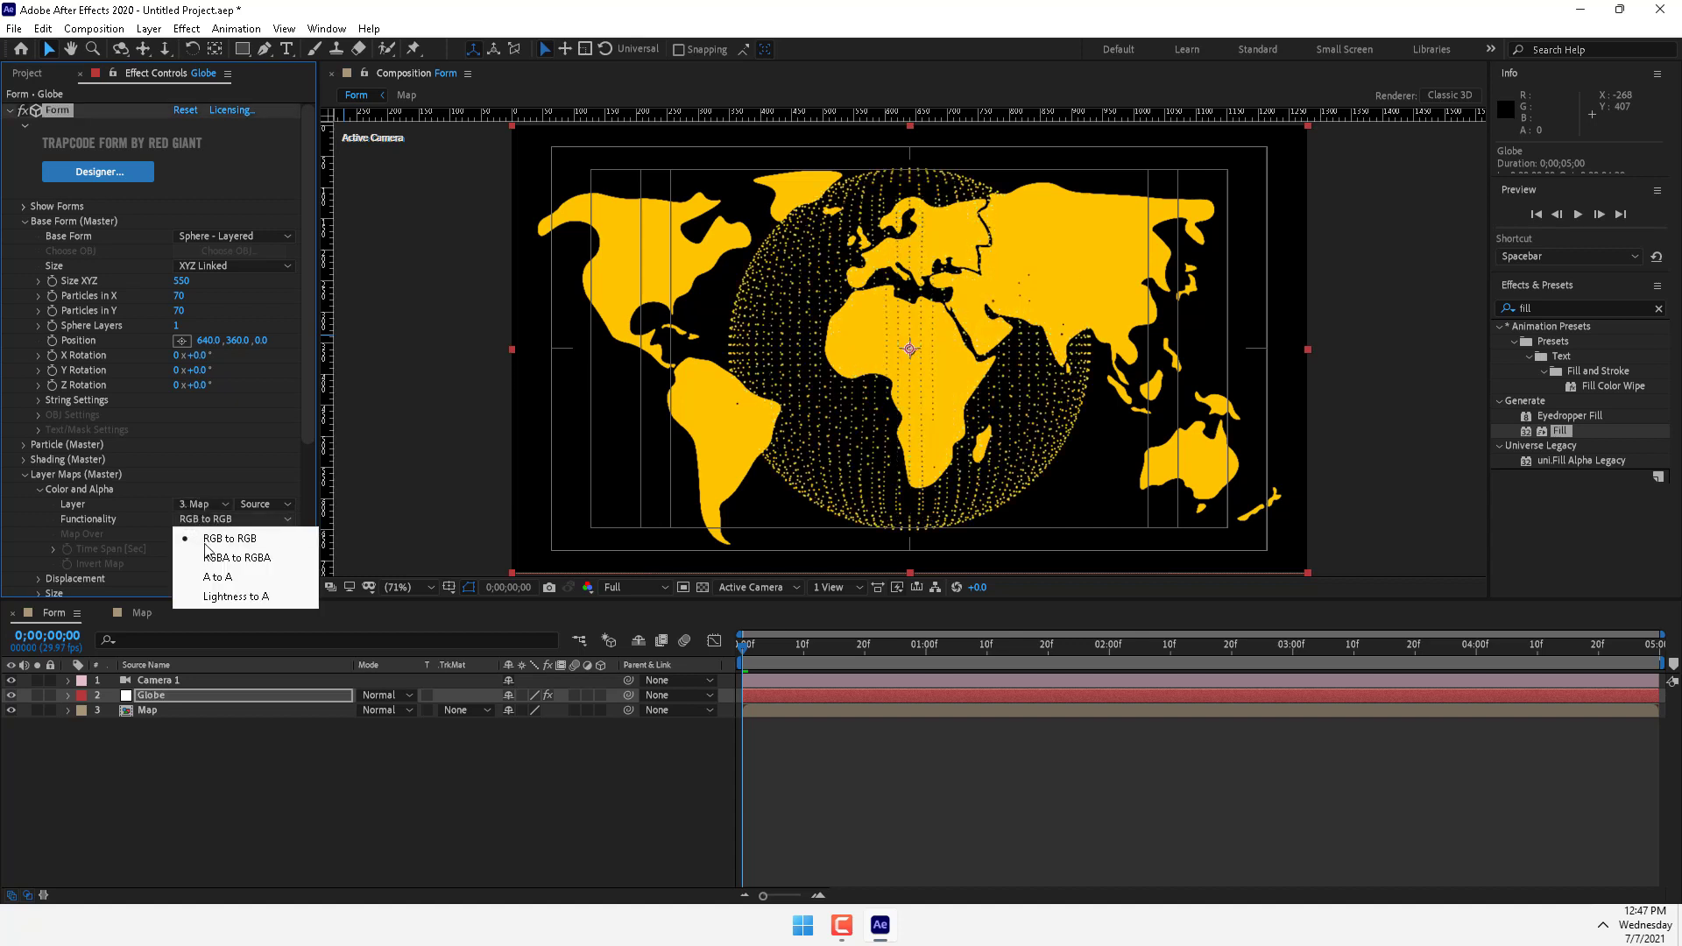
click(213, 554)
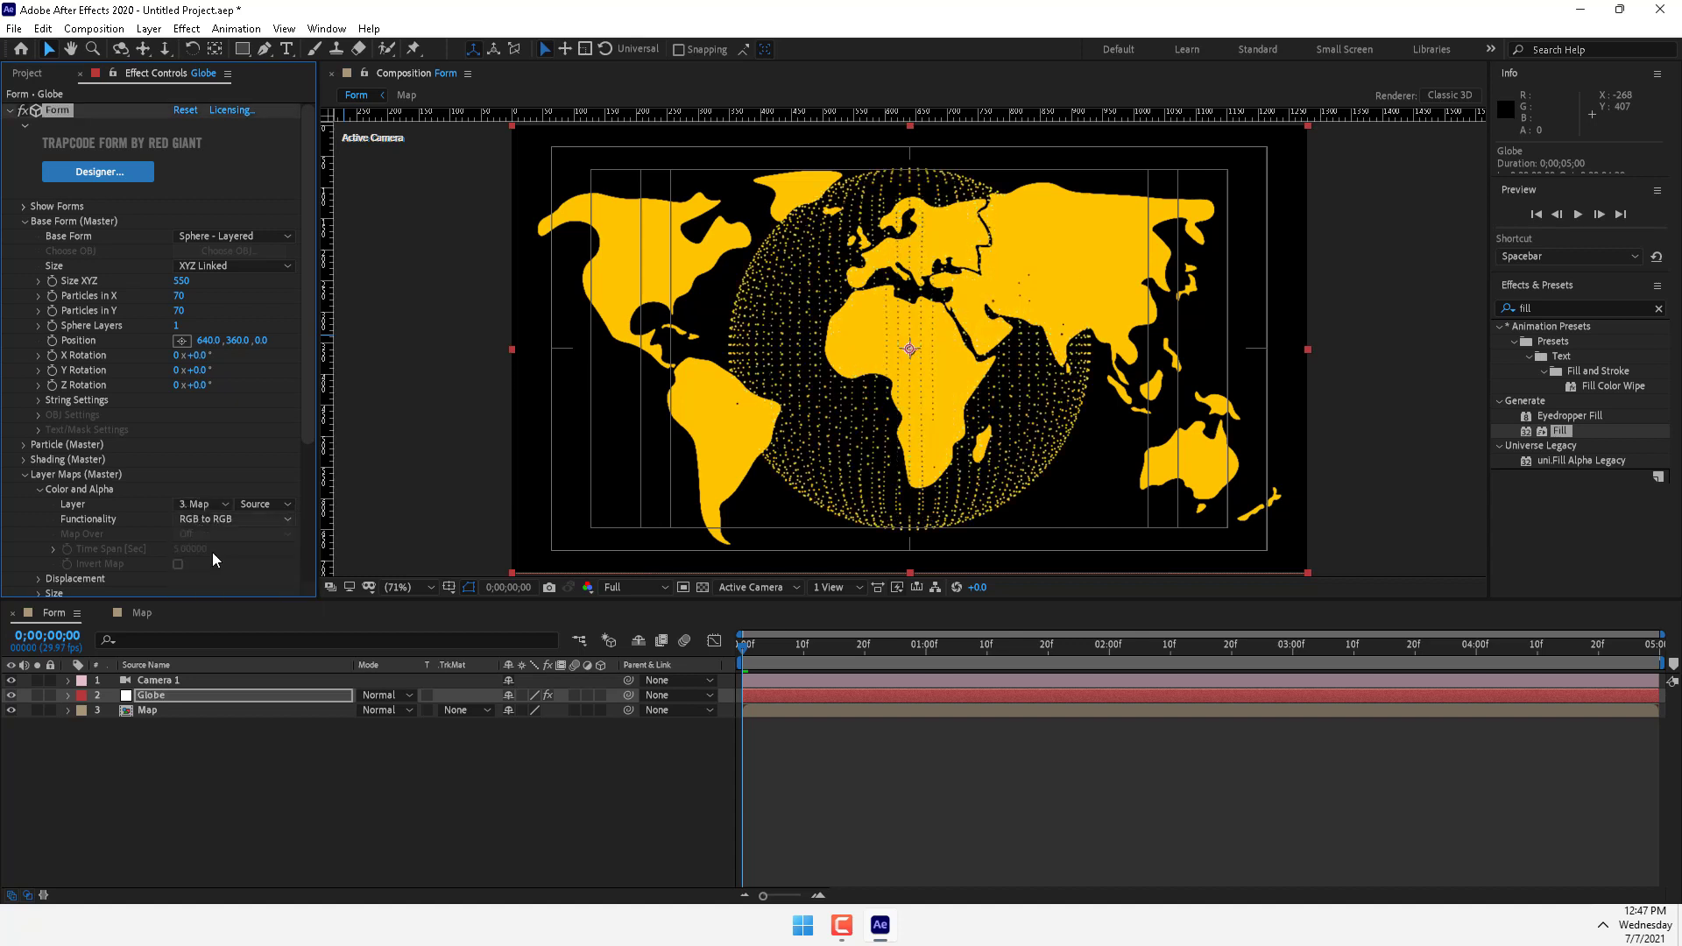
Hide the Map layer and set the Globe's particle counts to 129 in X and 113 in Y
click(11, 711)
click(166, 695)
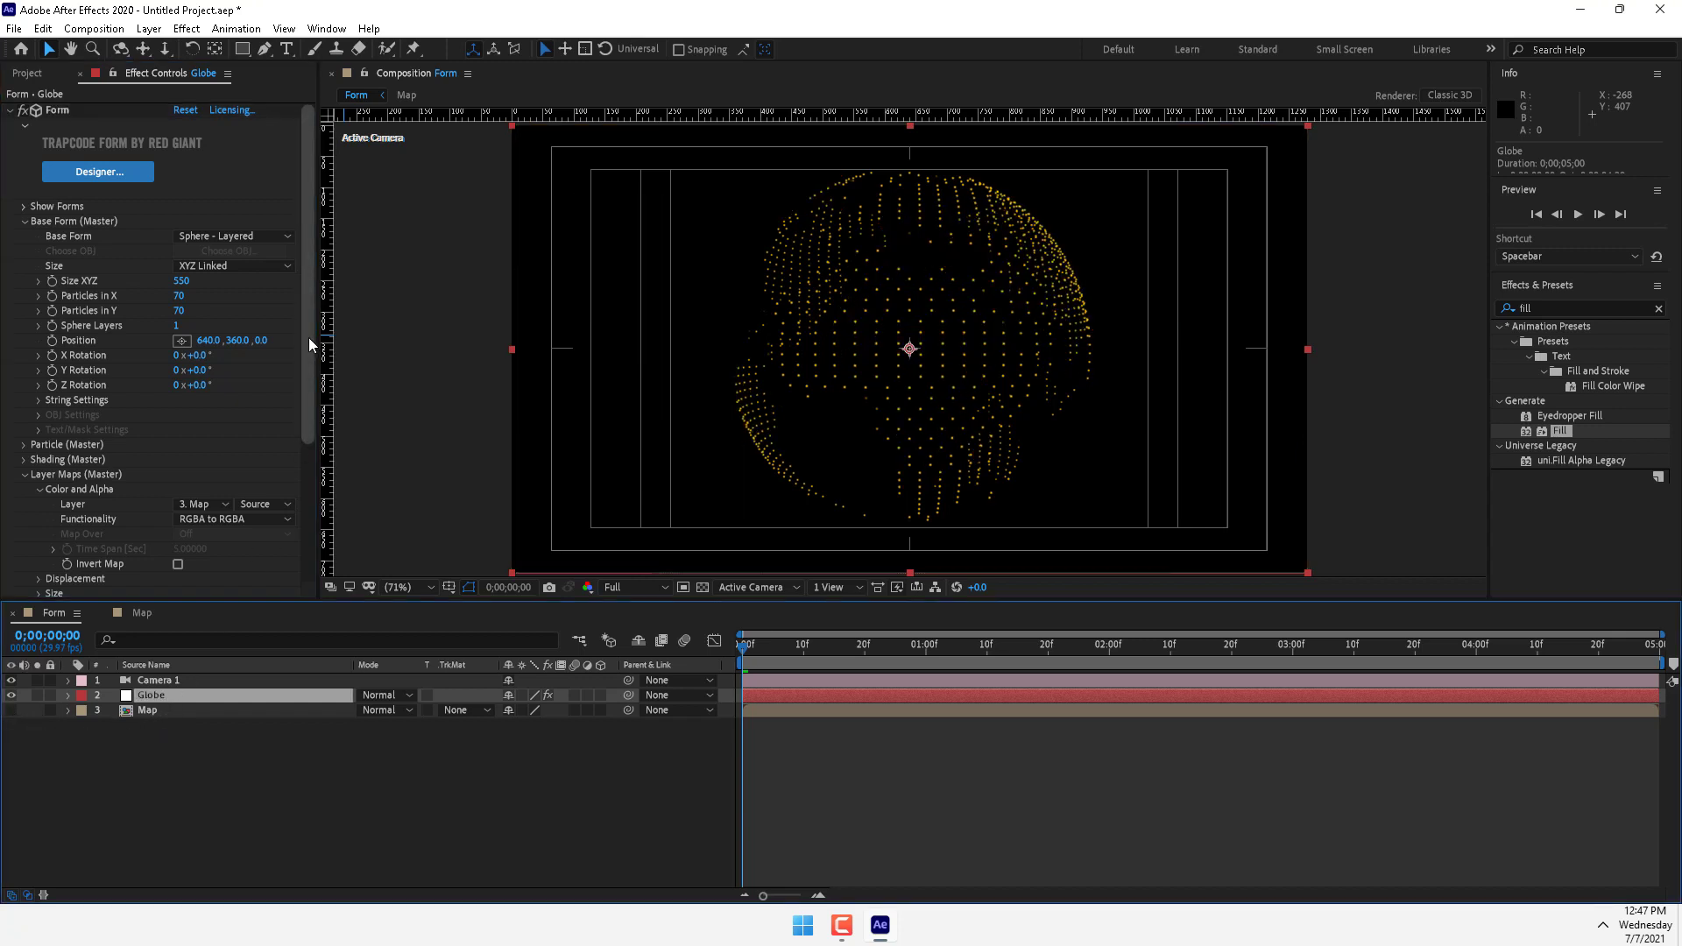
drag(308, 338, 317, 296)
drag(180, 298, 229, 316)
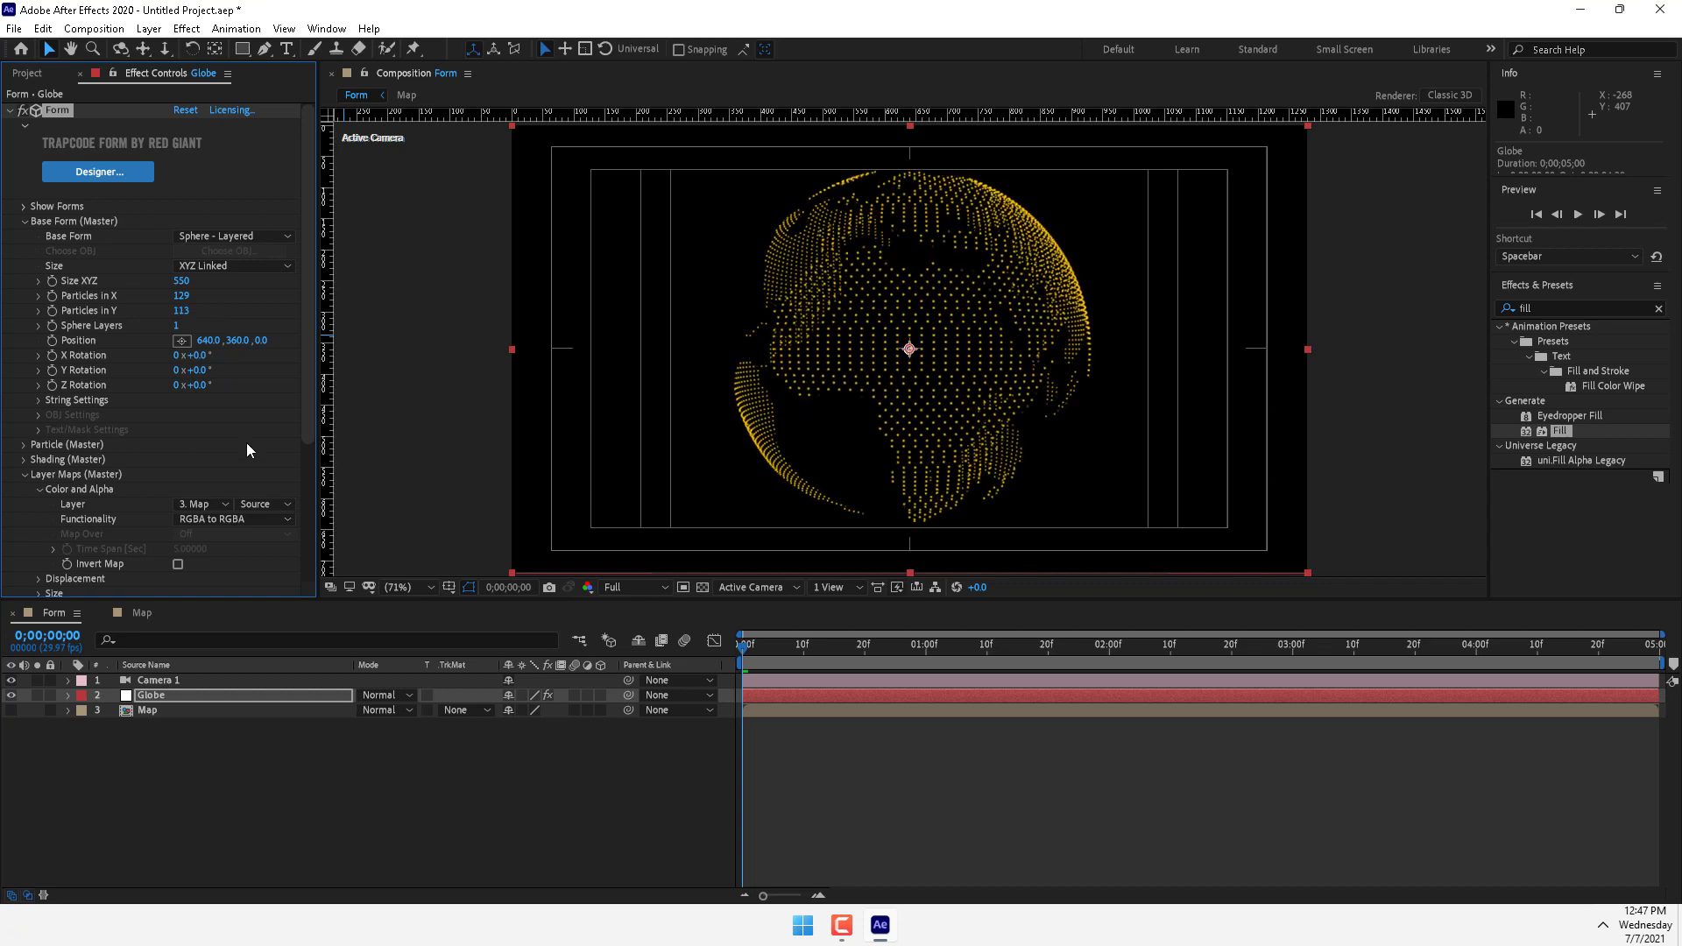
Try the Glow Sphere (No DOF) particle type on the Globe layer
click(22, 445)
click(203, 276)
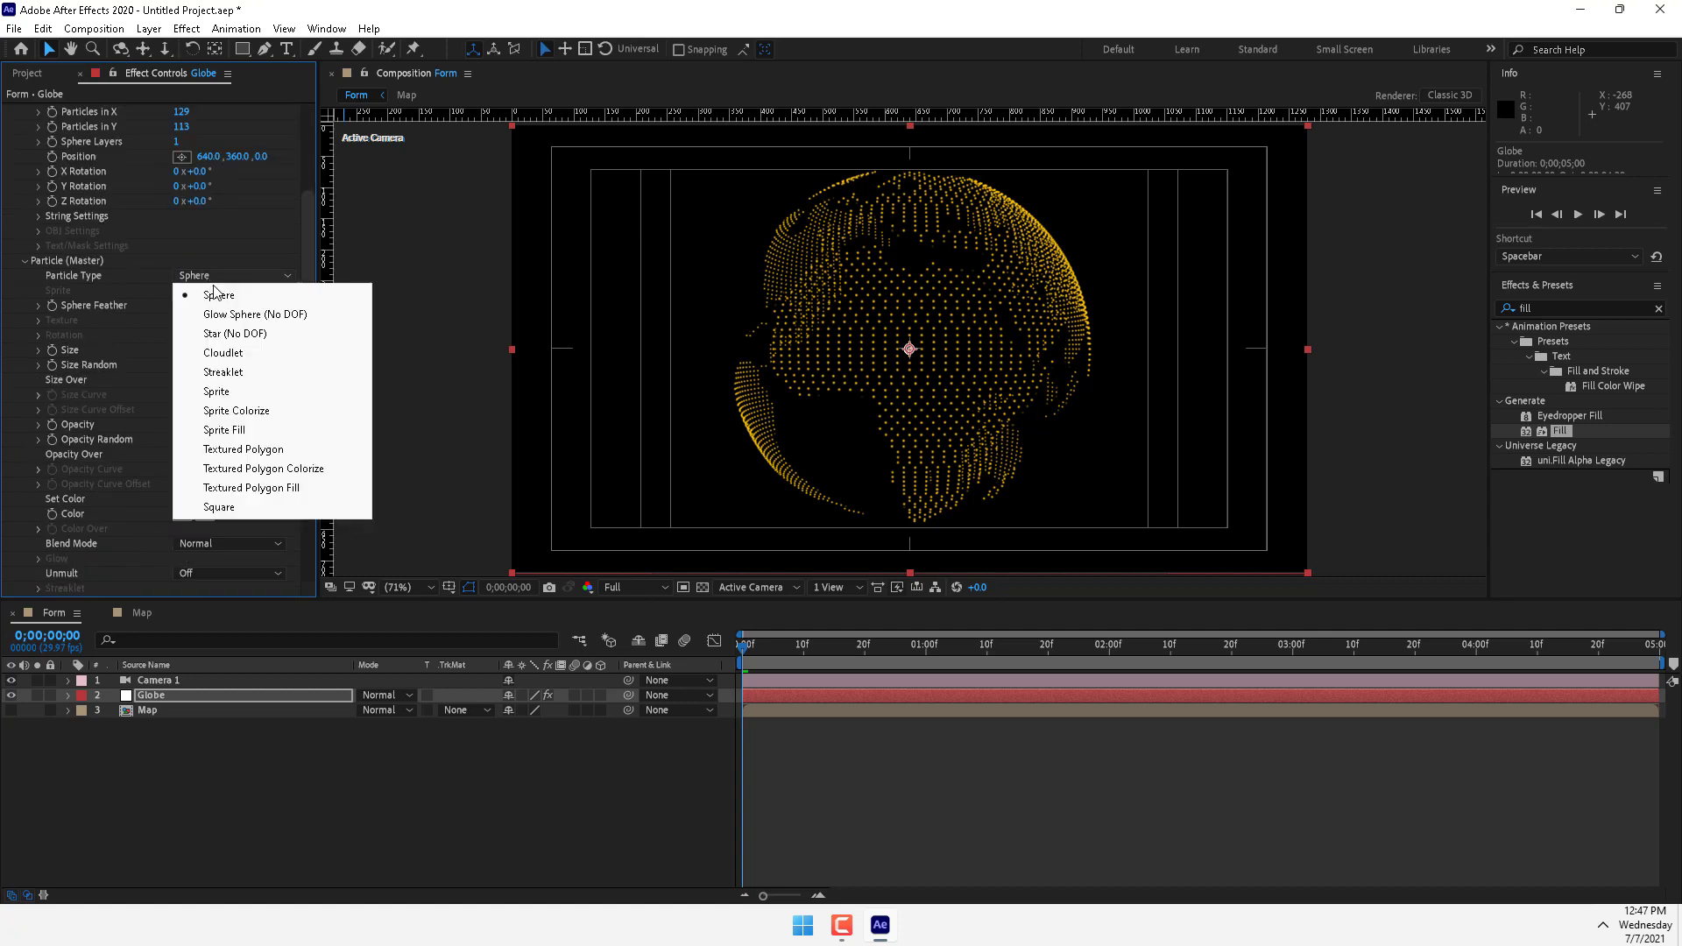
click(223, 311)
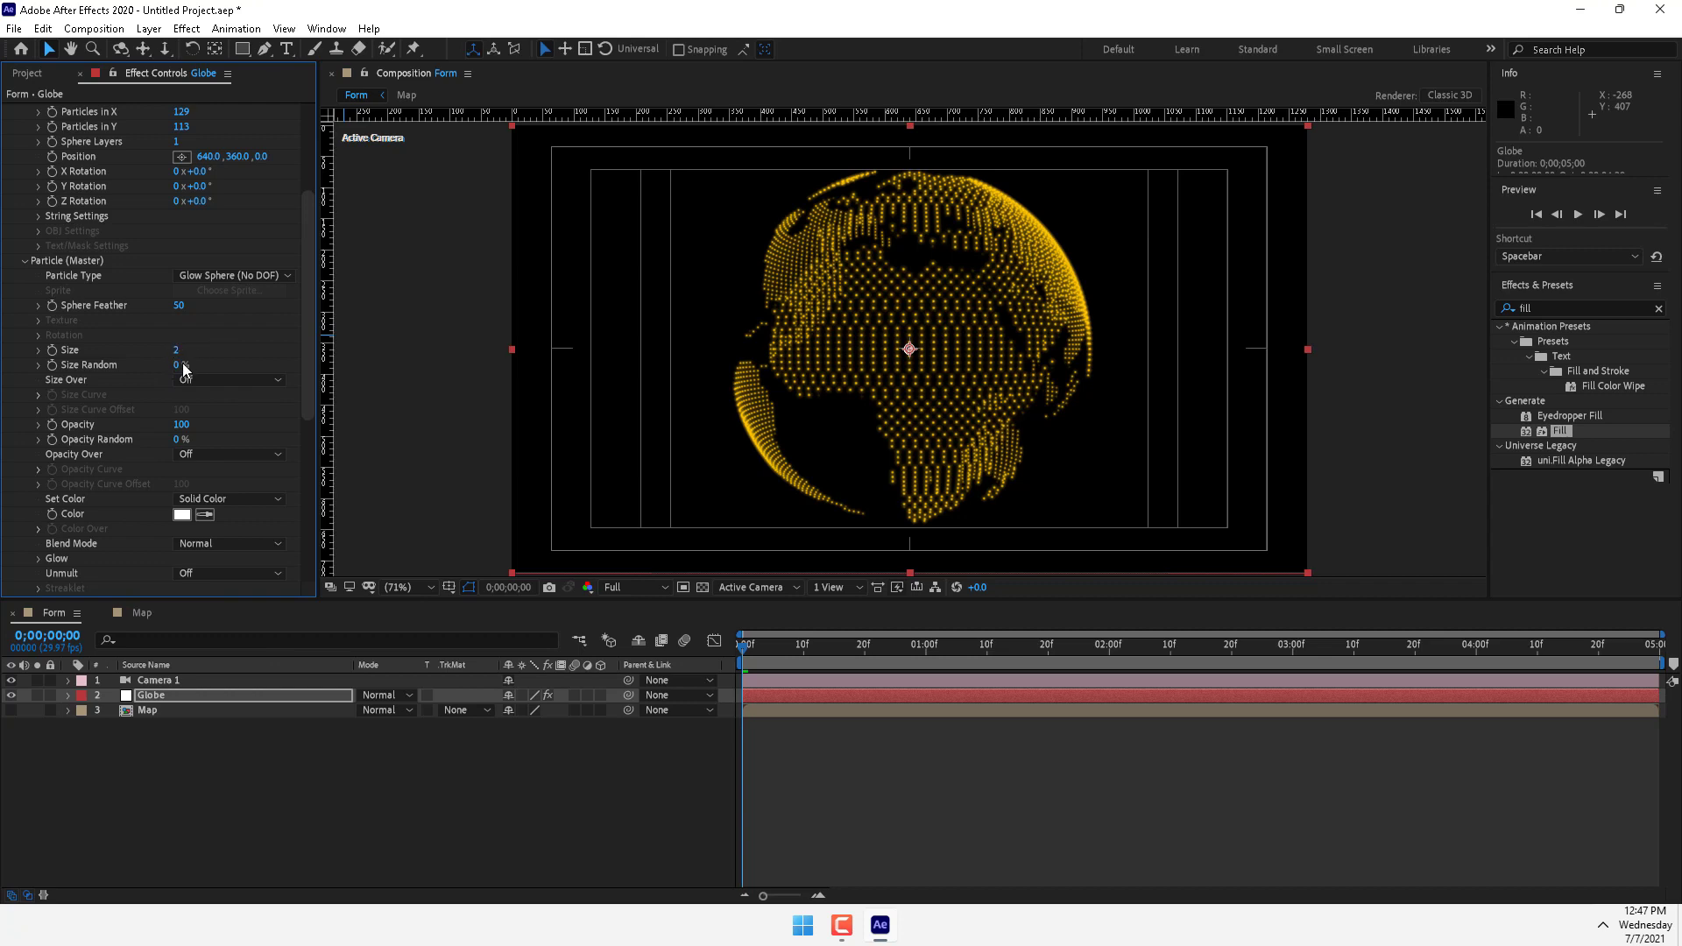
mouse_move(176, 367)
mouse_down()
mouse_move(279, 364)
mouse_move(142, 364)
mouse_up()
Enable depth of field for Camera 1 and set its aperture to 39 mm
click(186, 680)
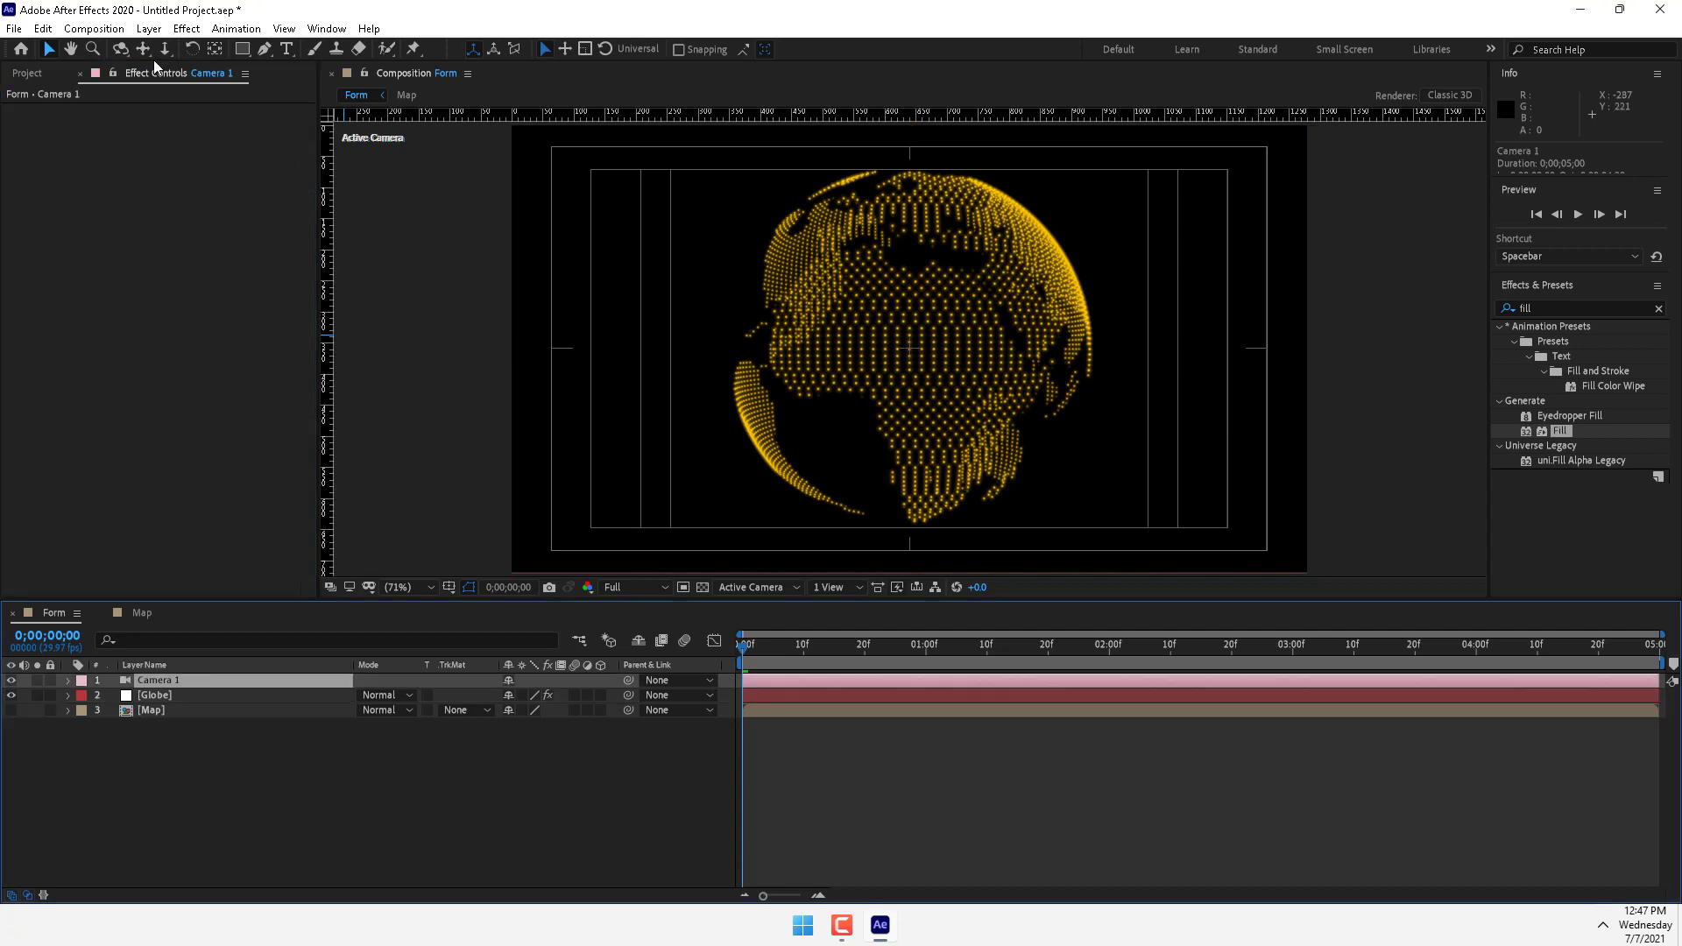
click(193, 33)
mouse_move(148, 28)
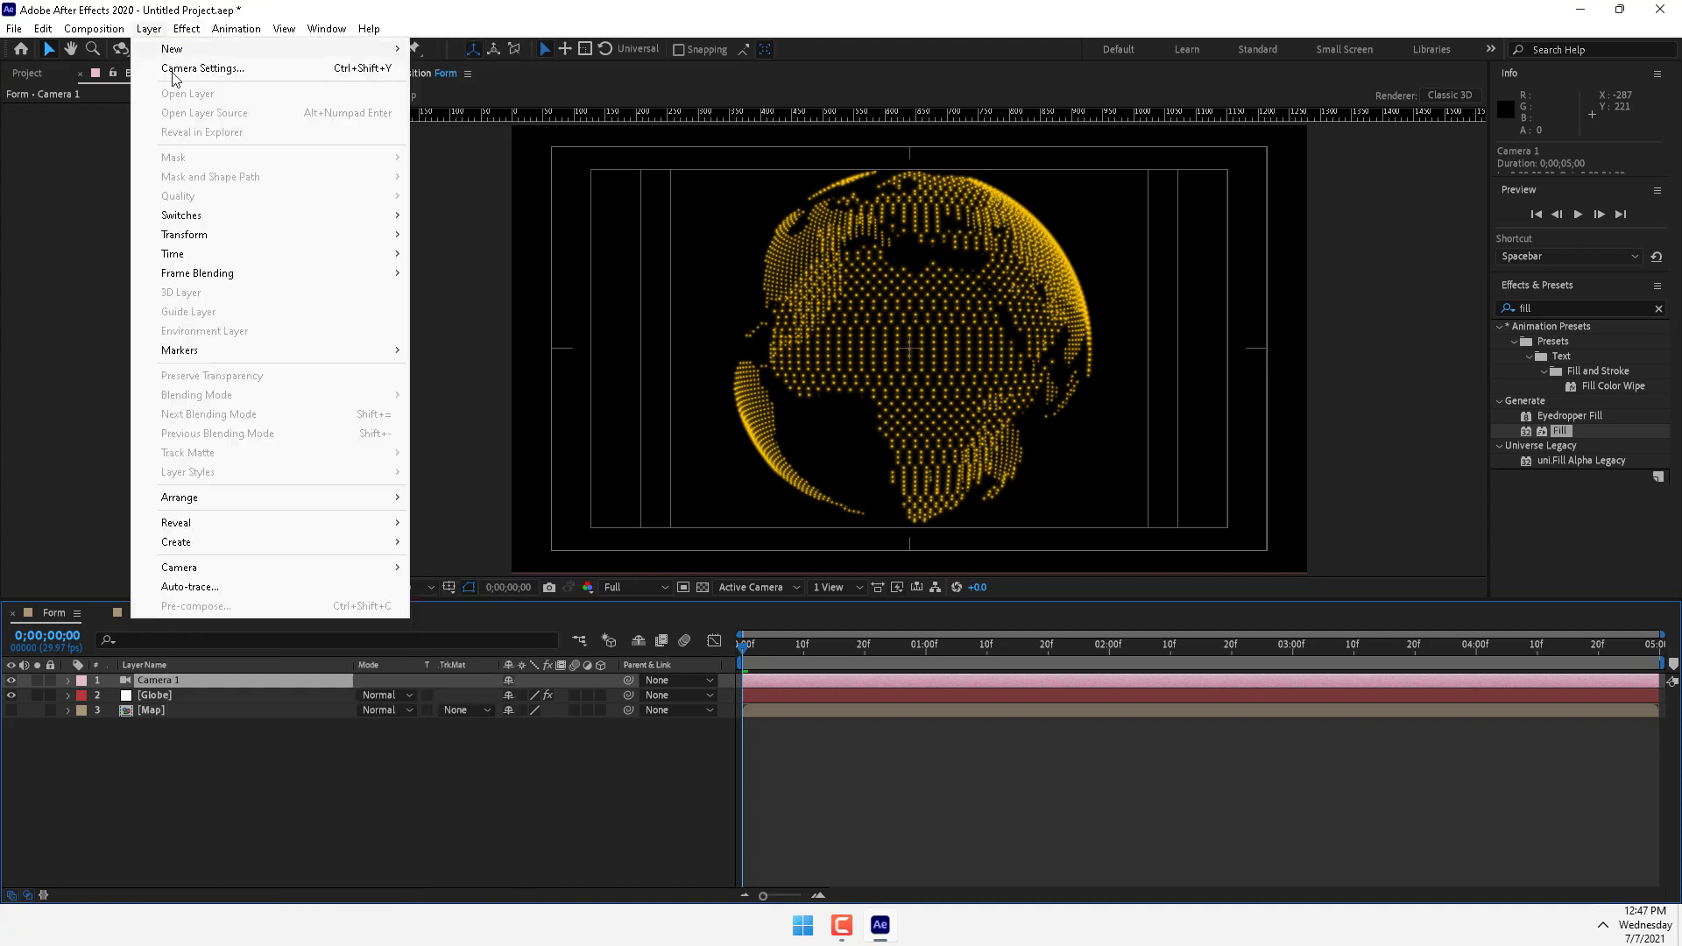
click(193, 69)
click(287, 589)
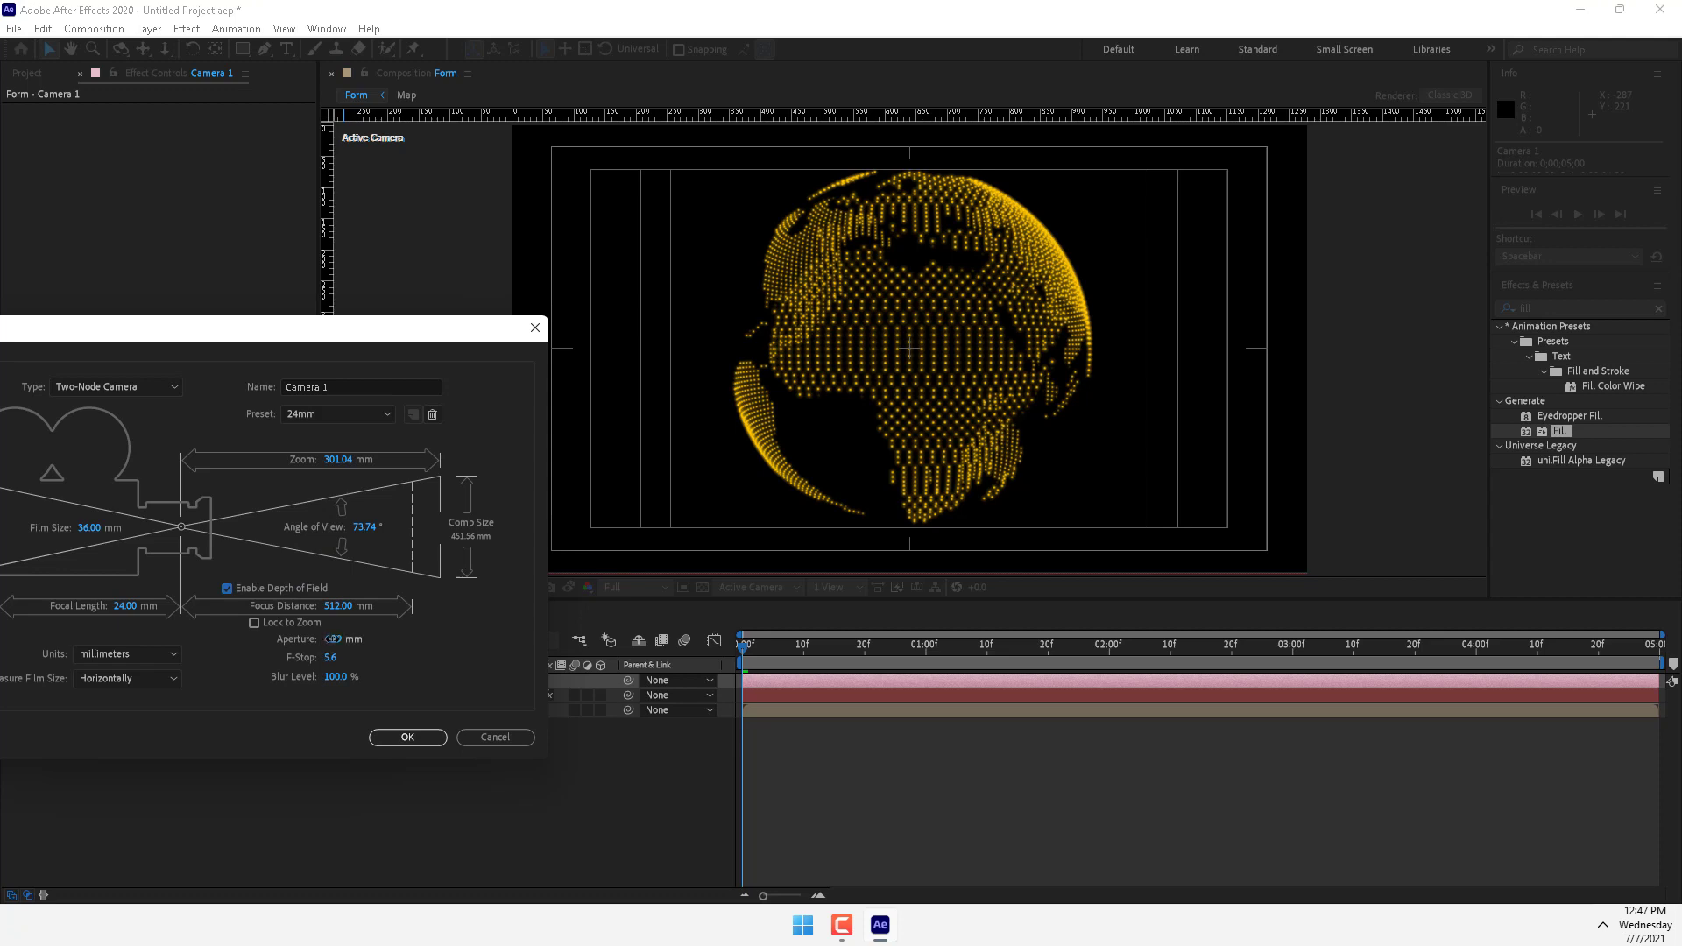
drag(339, 642, 374, 649)
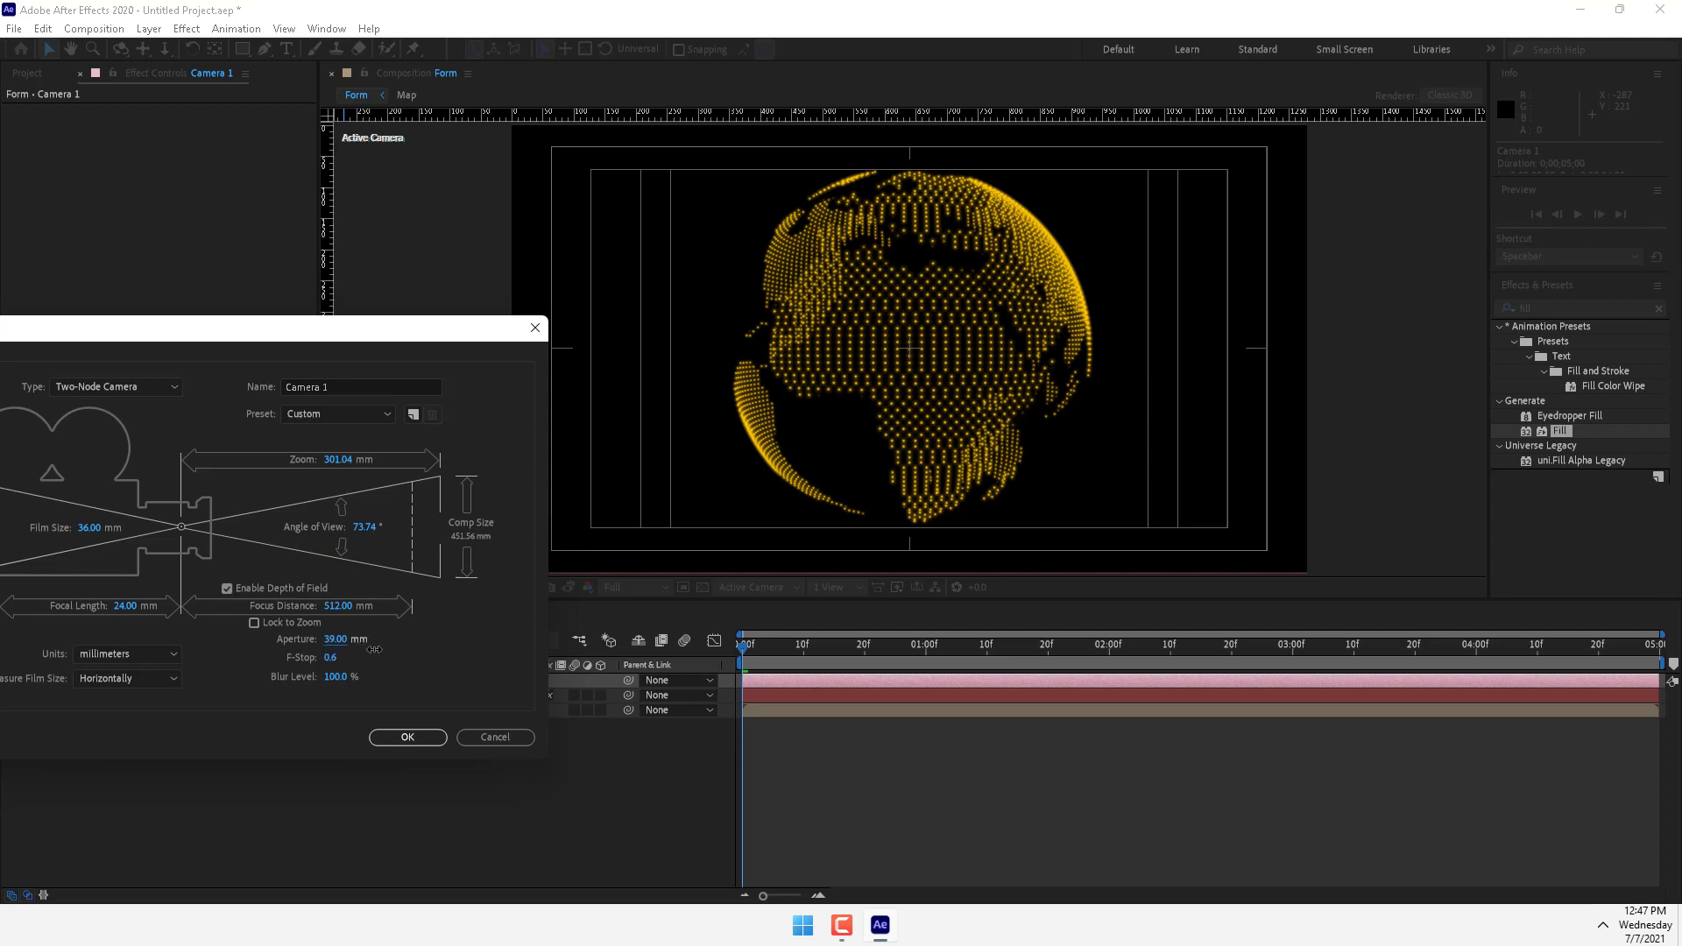
click(386, 734)
Set the Globe's particle type to Sphere so that it responds to the camera's depth of field
click(185, 694)
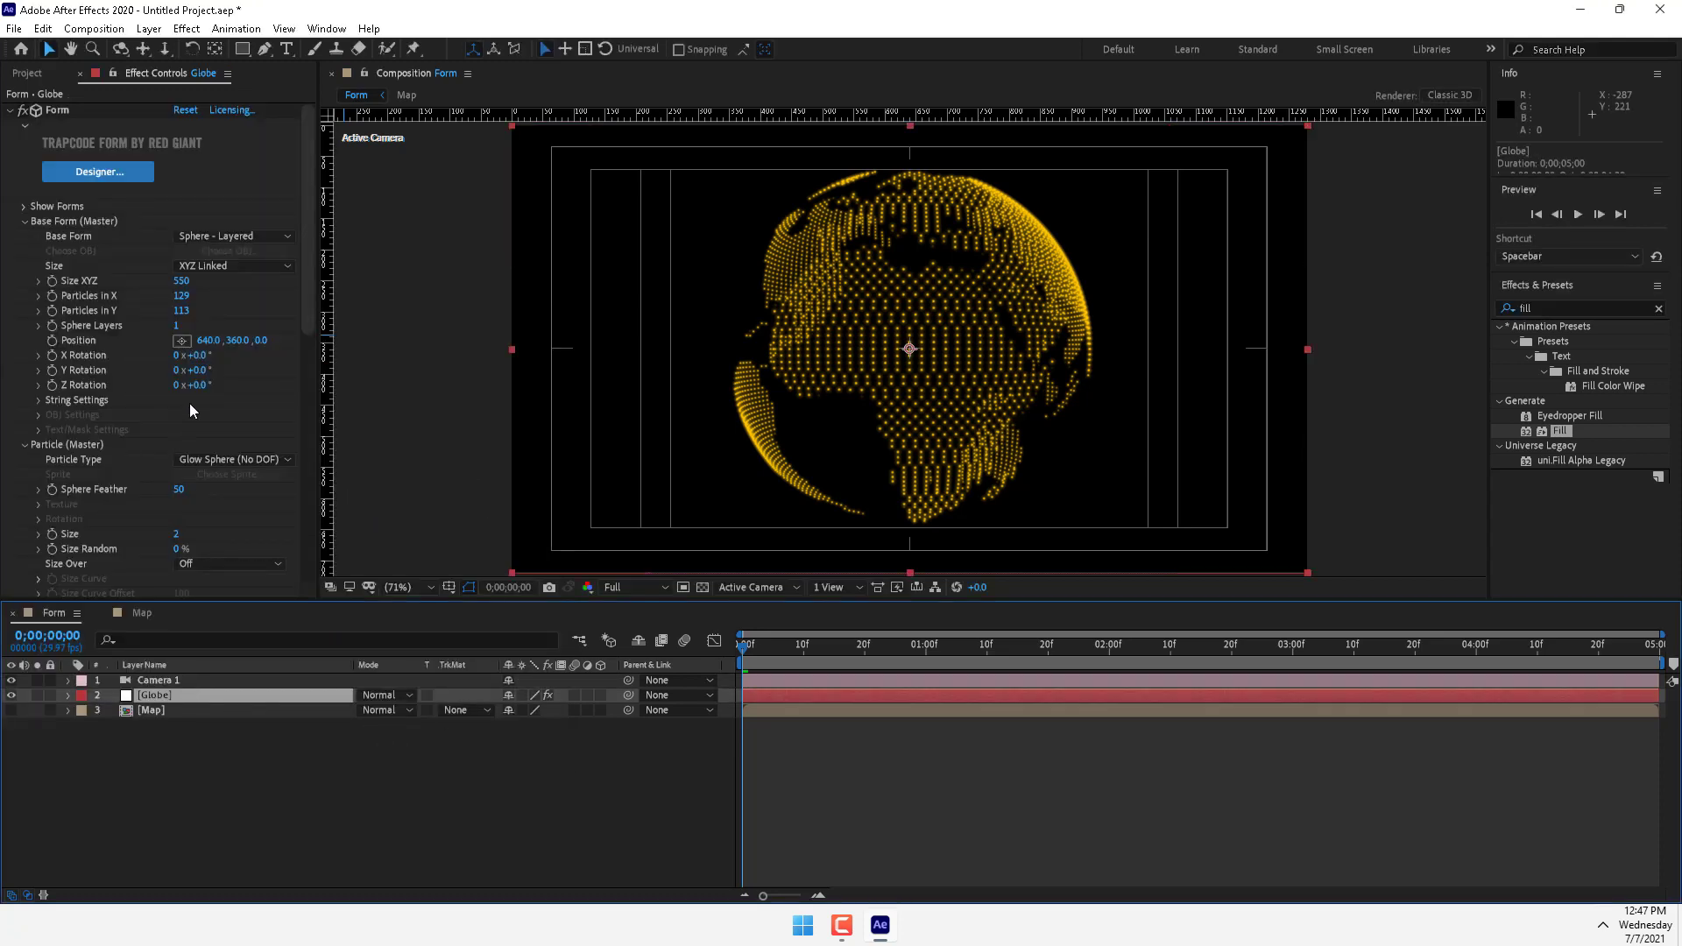
drag(308, 269, 311, 432)
click(233, 111)
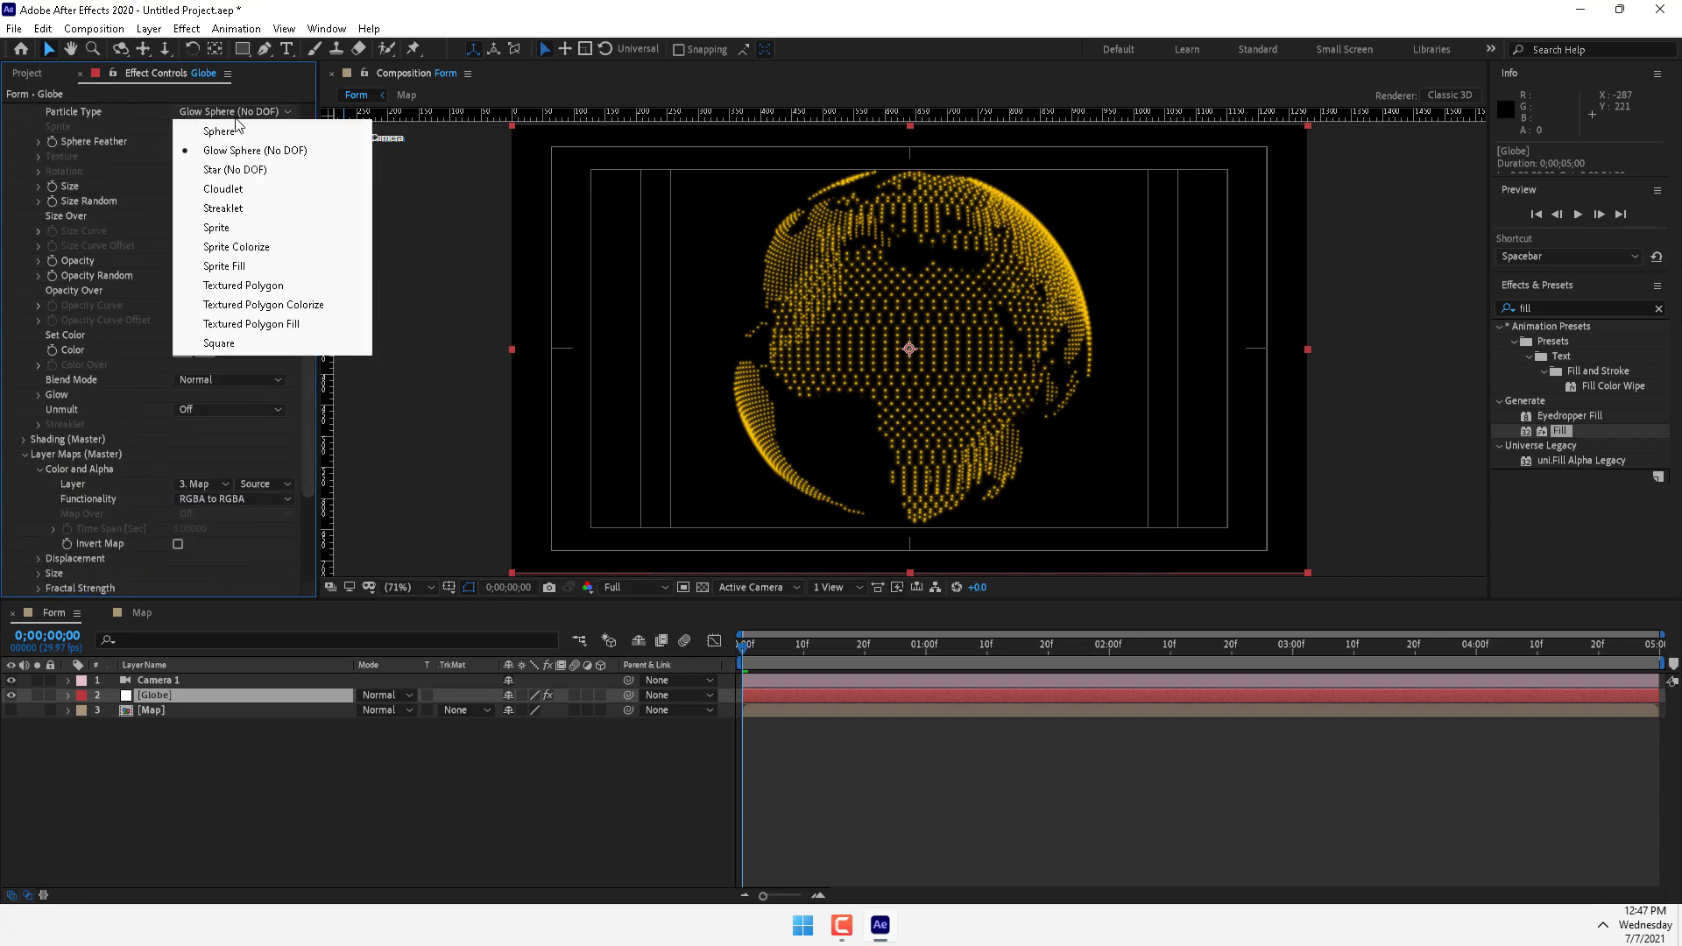
key(ctrl+z)
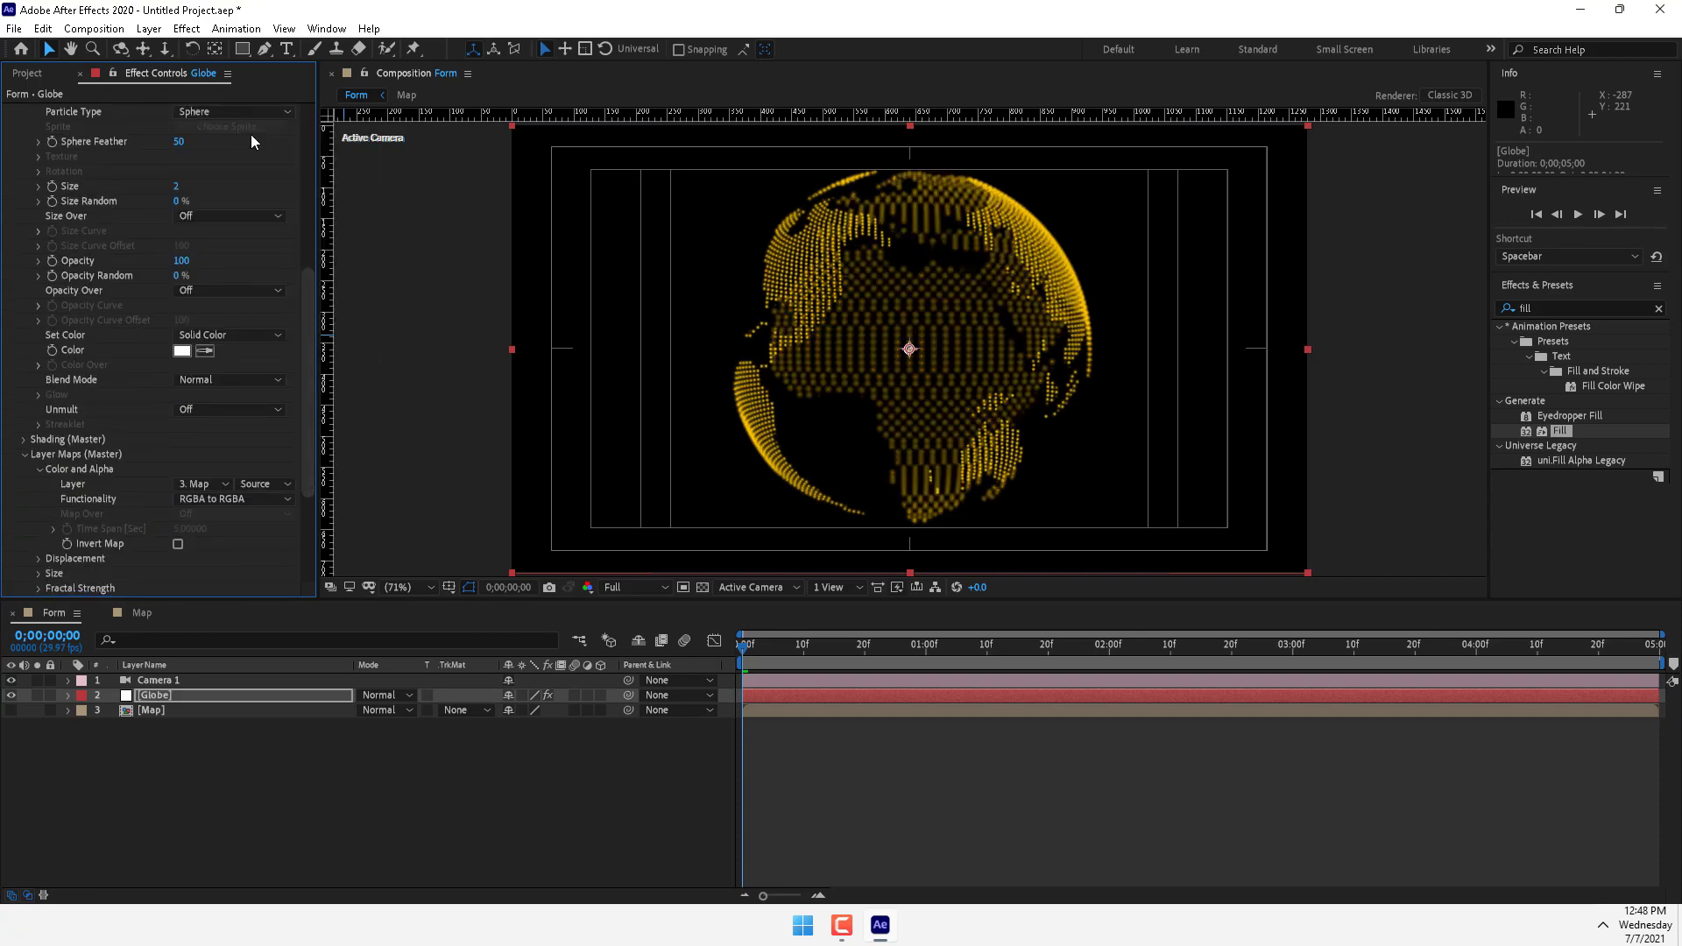
drag(309, 285, 309, 197)
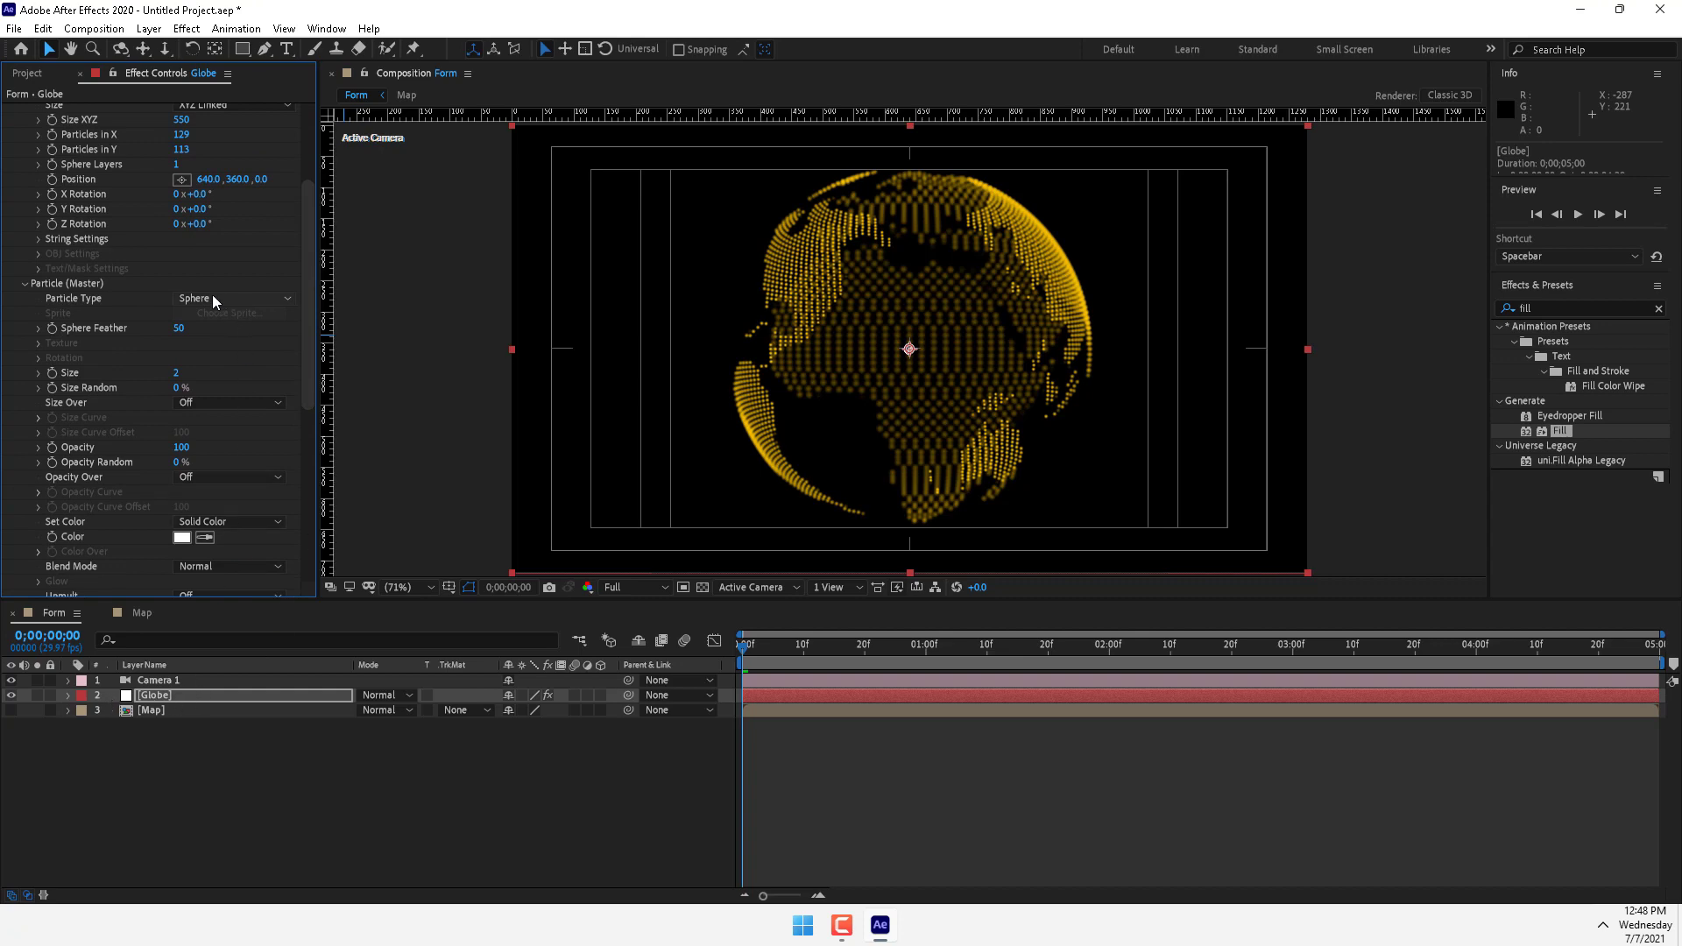
drag(309, 265, 332, 146)
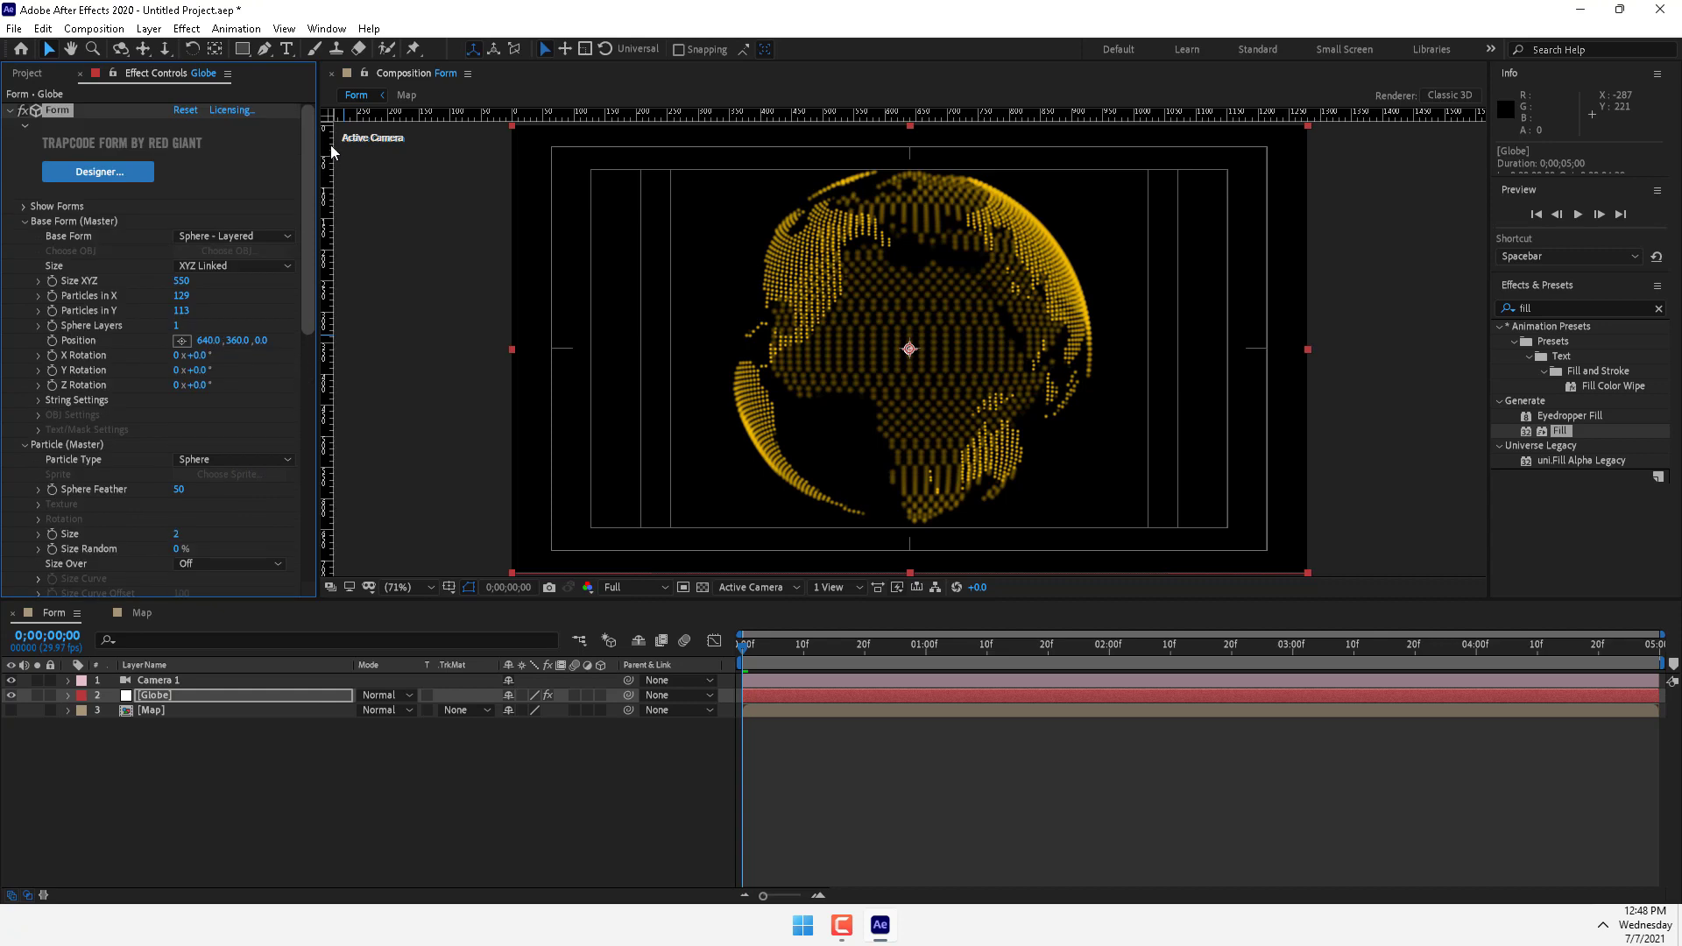
Set Camera 1's aperture to 16 mm and its blur level to about 91%
click(148, 29)
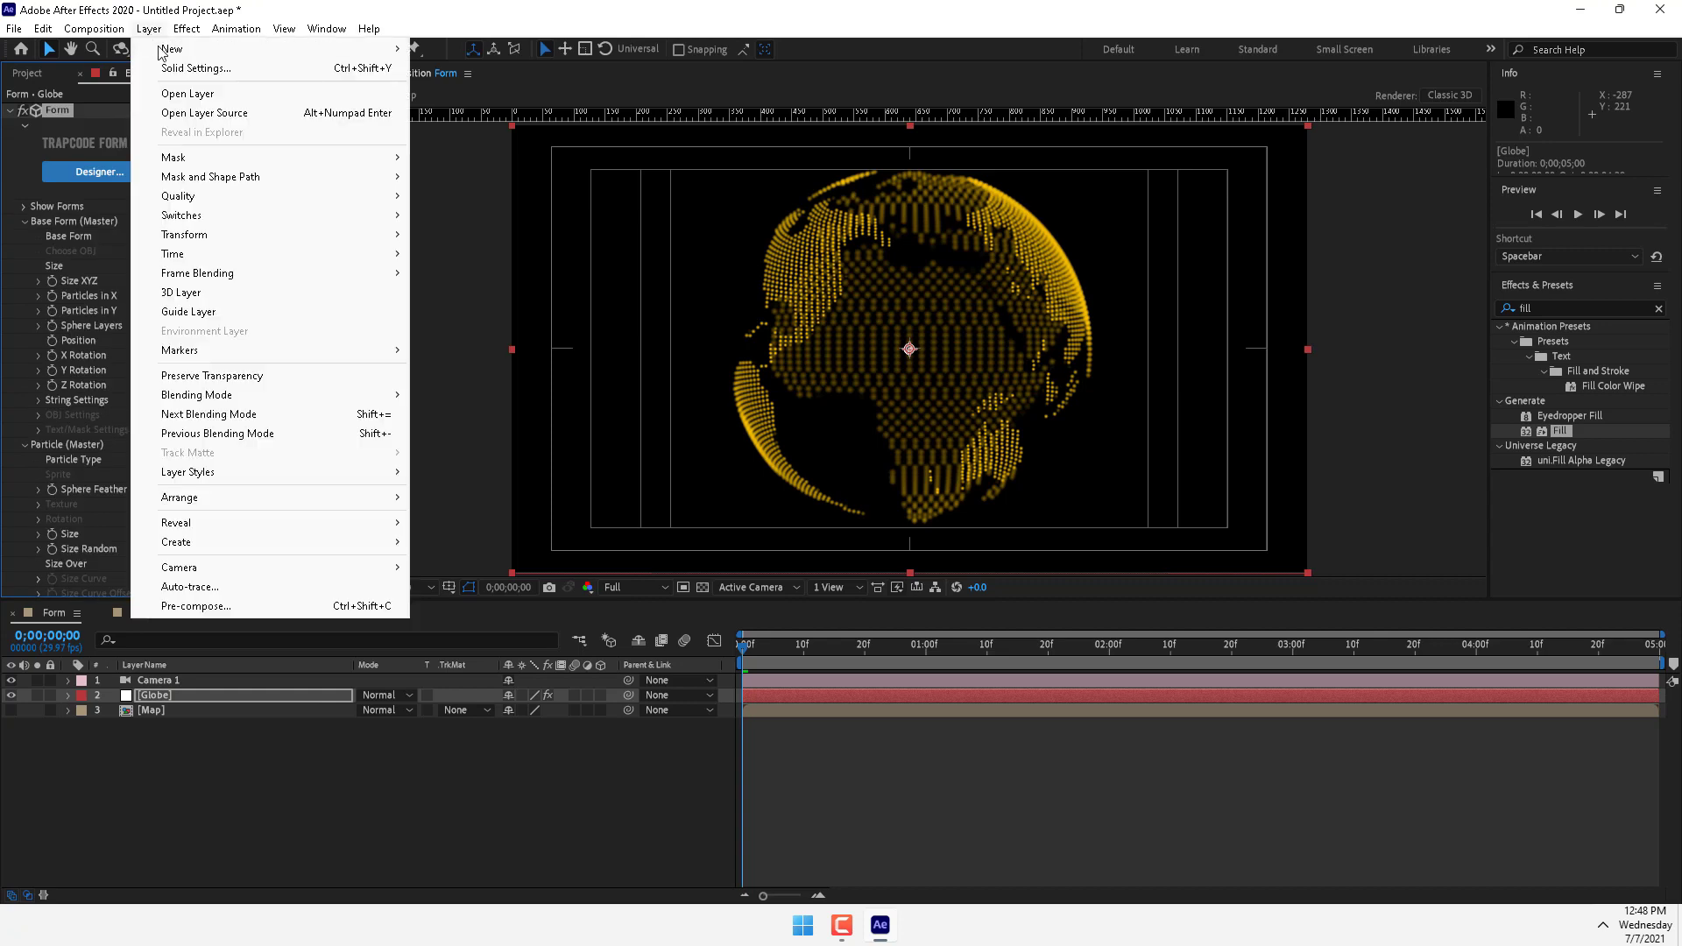
click(151, 683)
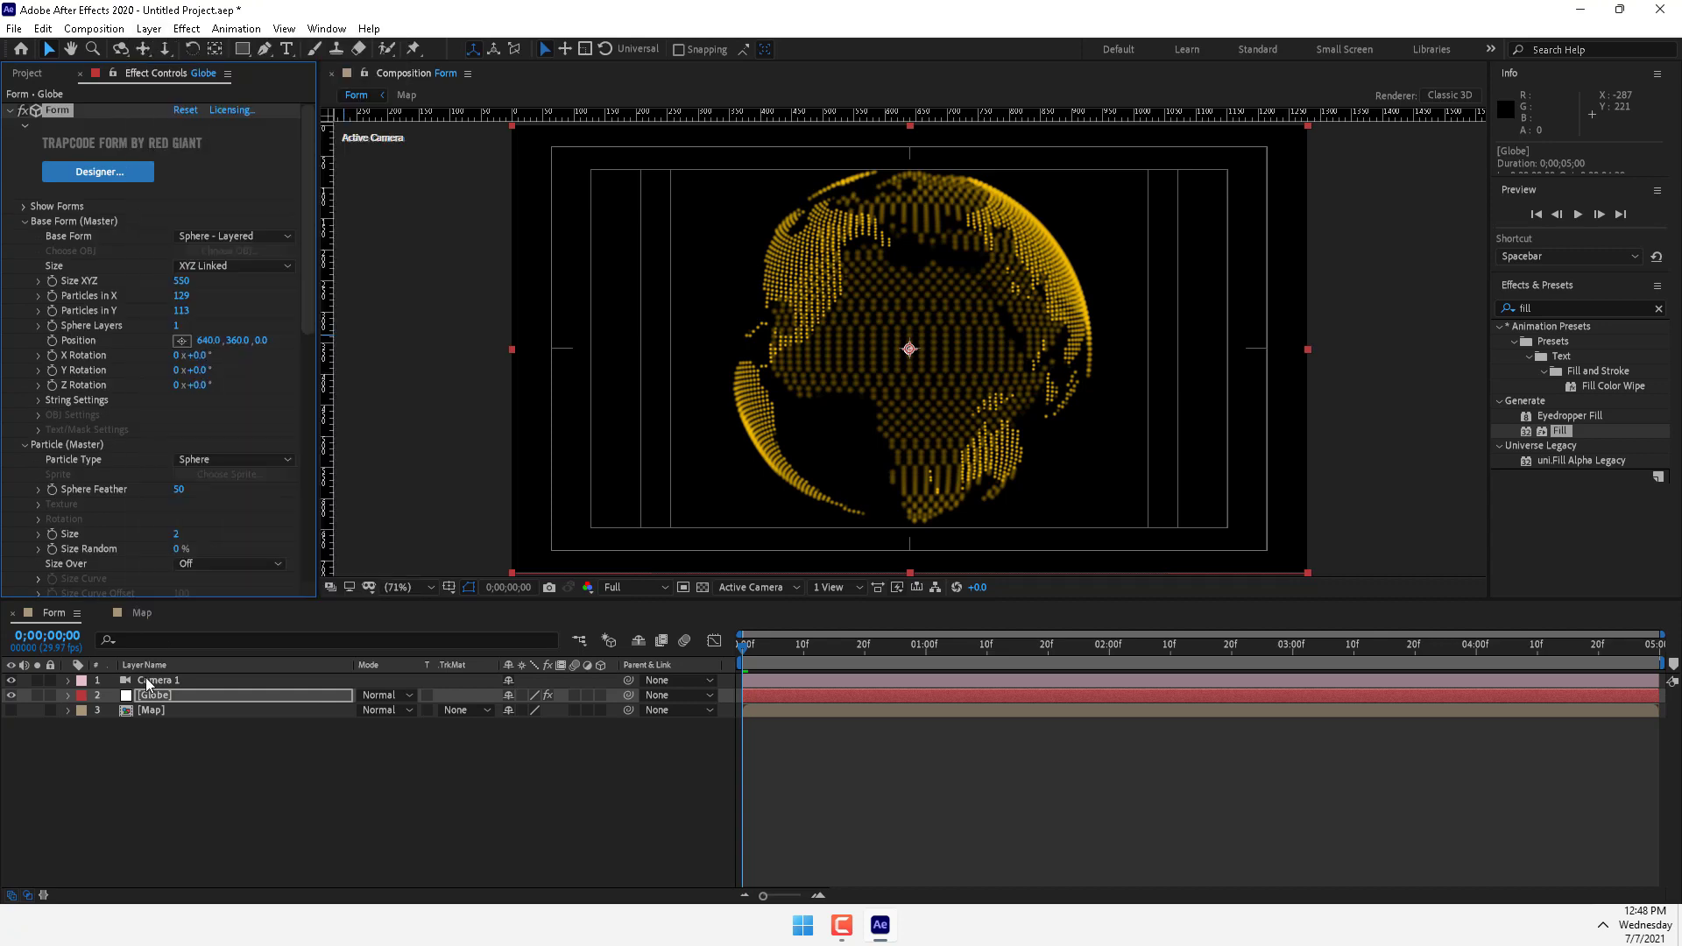
click(148, 682)
click(149, 29)
click(180, 65)
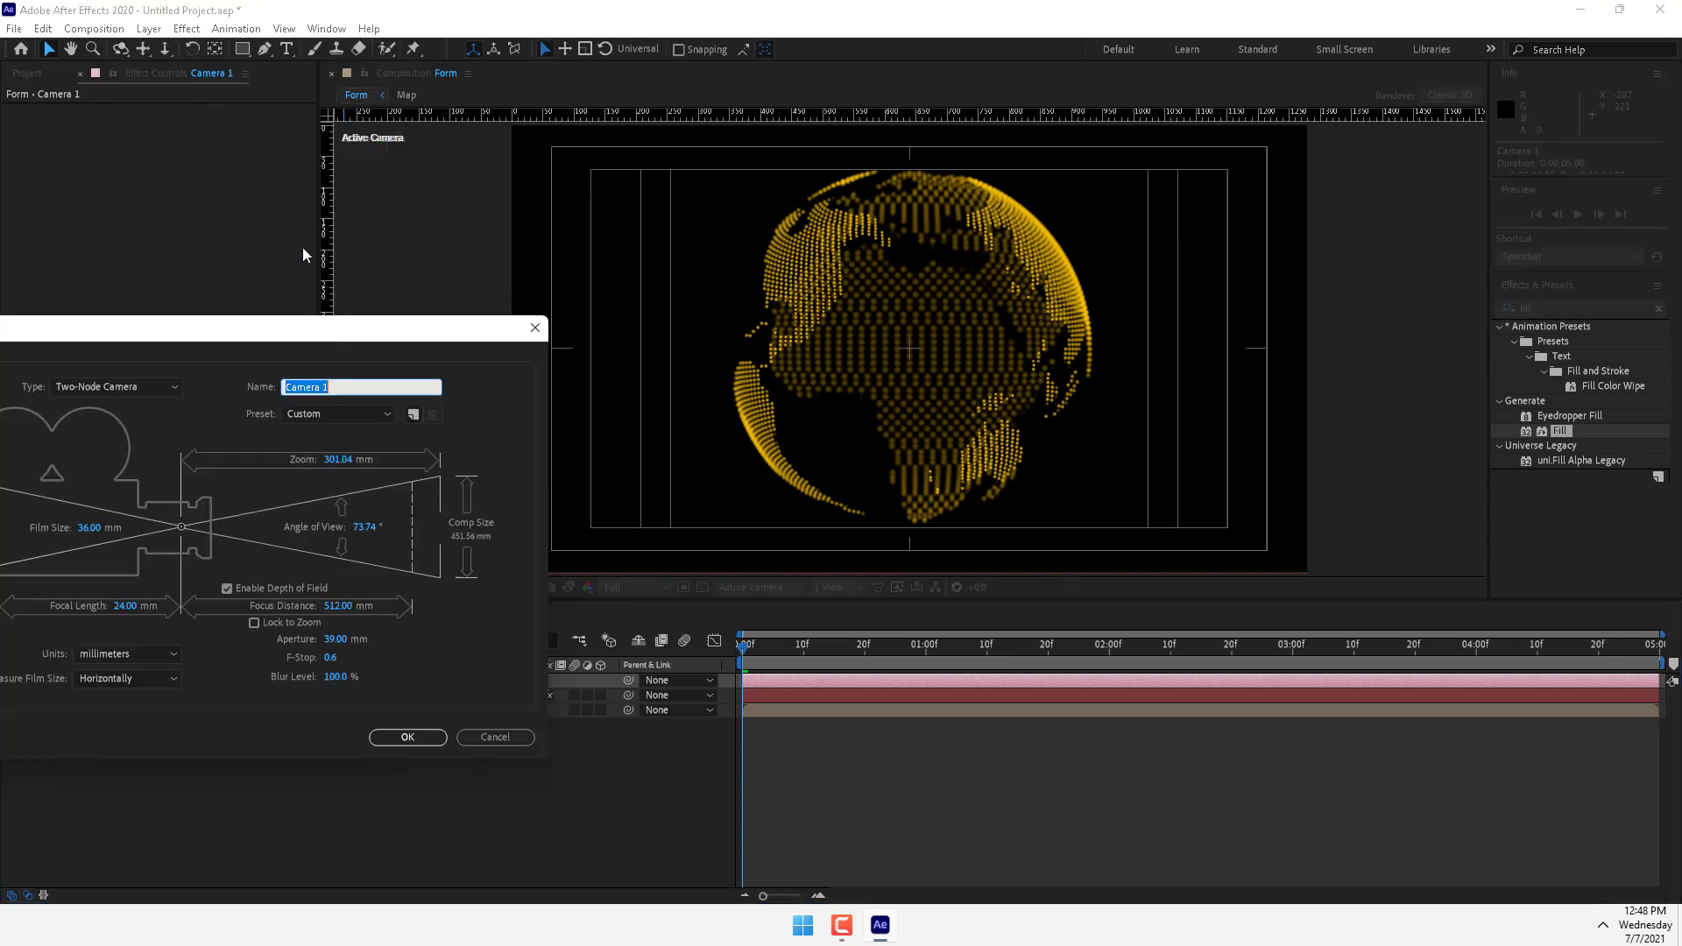
drag(332, 638, 333, 684)
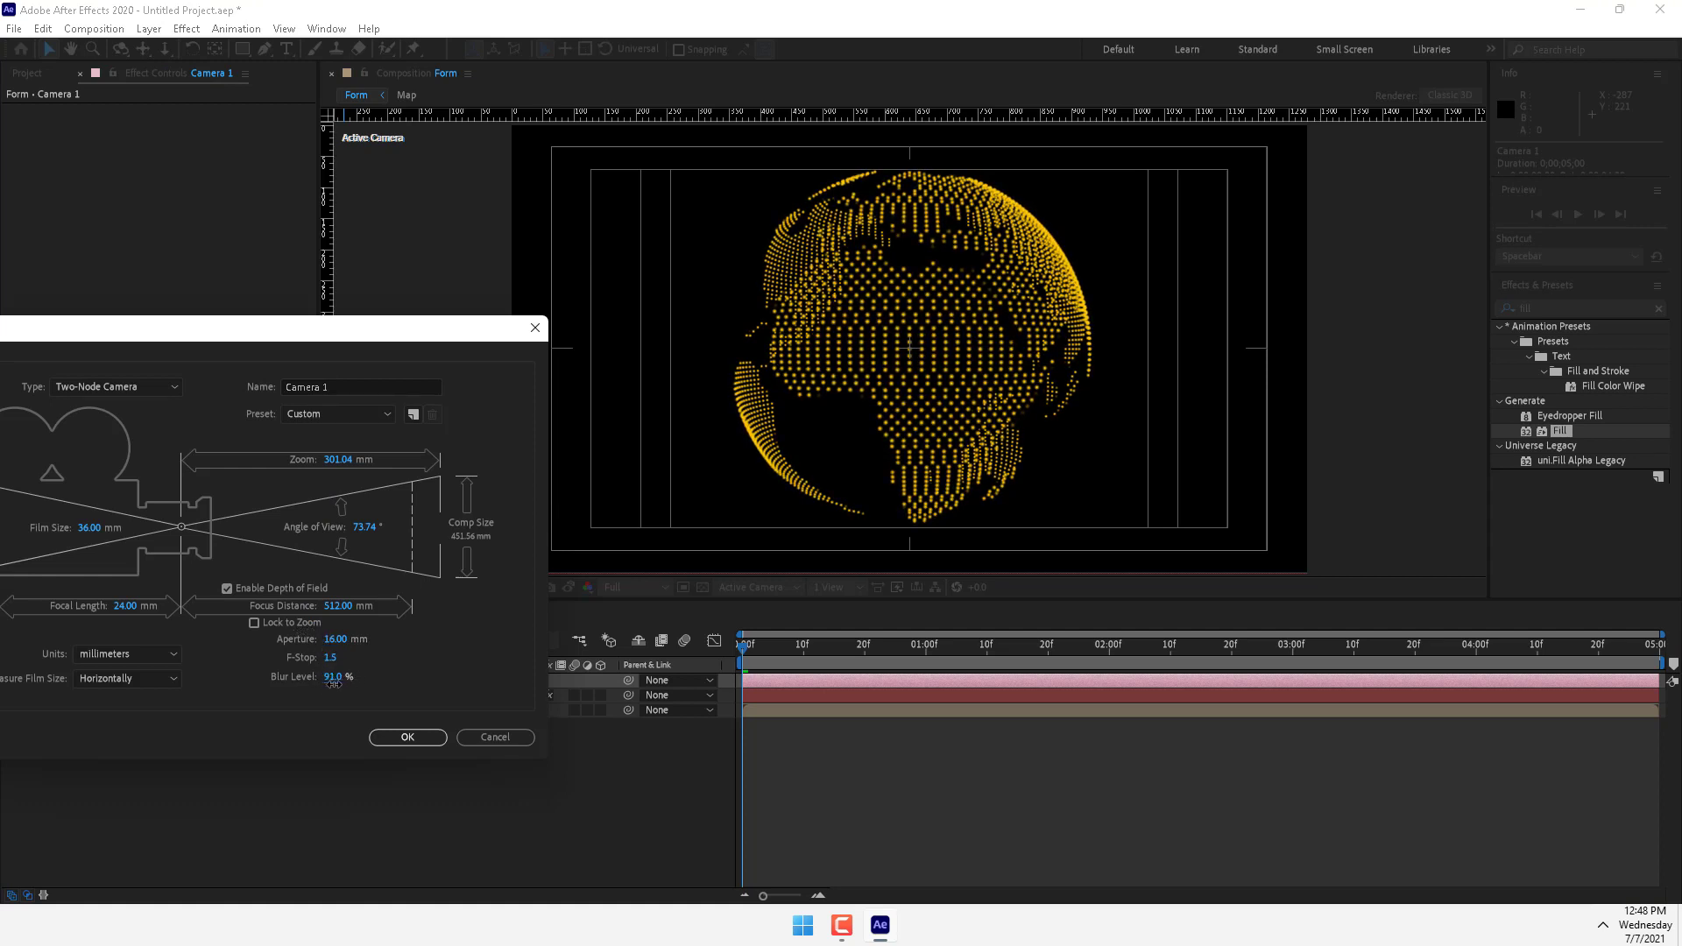
click(396, 739)
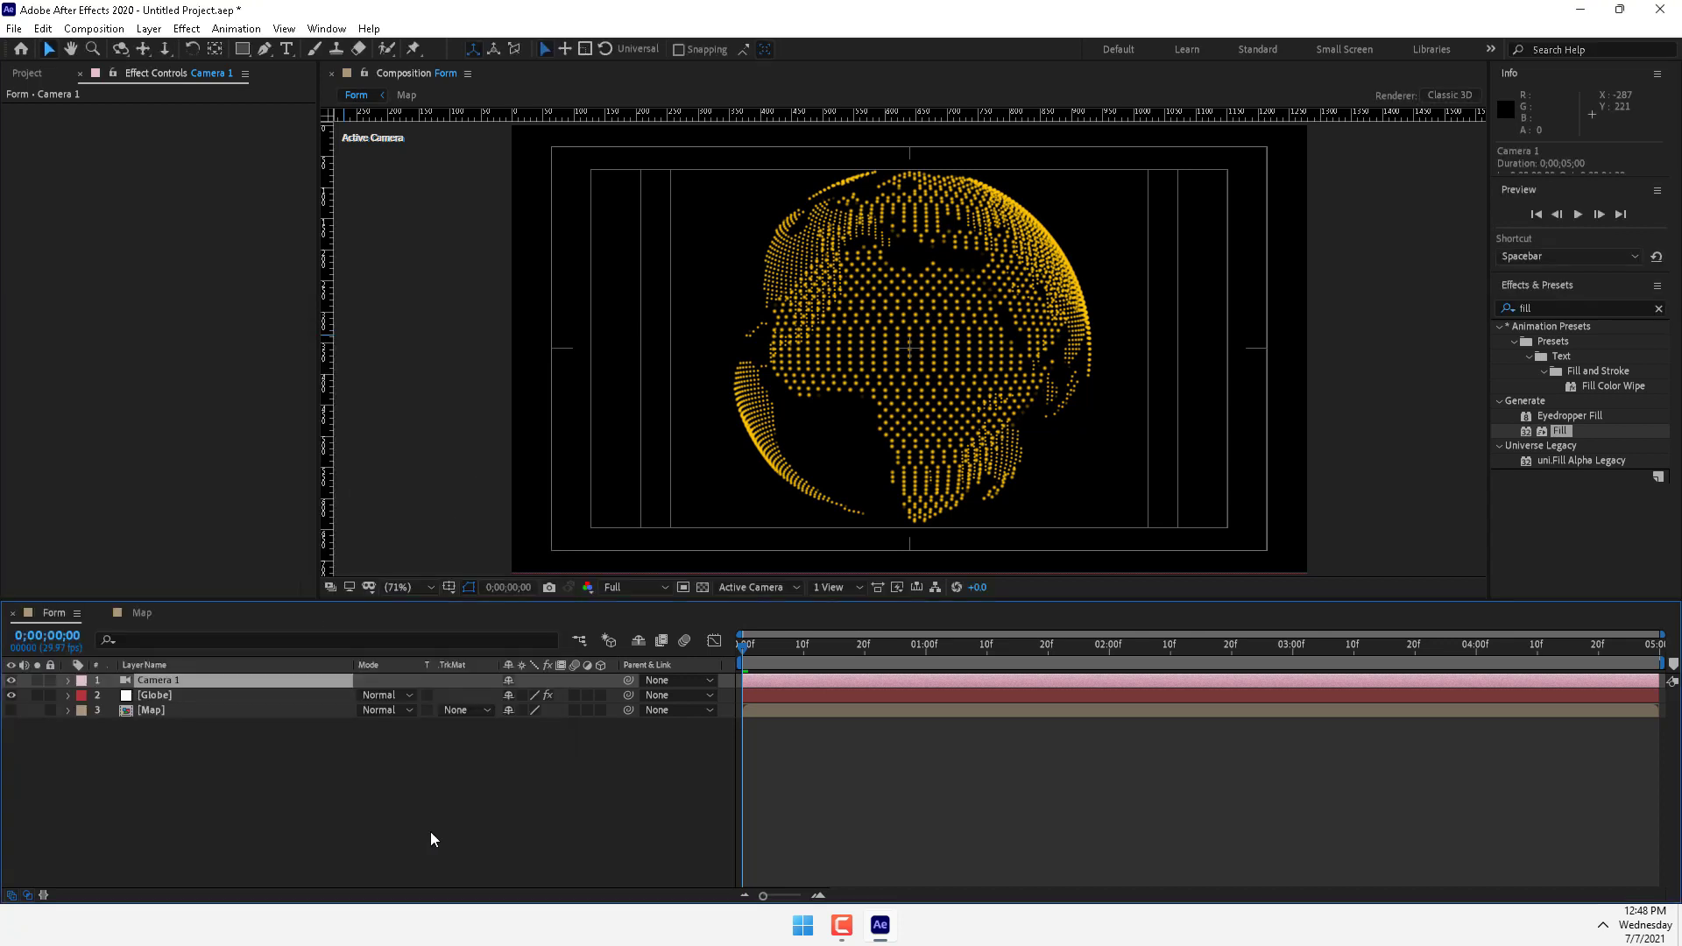
Duplicate the Globe layer and set the copy's Color and Alpha map layer to None with RGB to RGB functionality
click(177, 693)
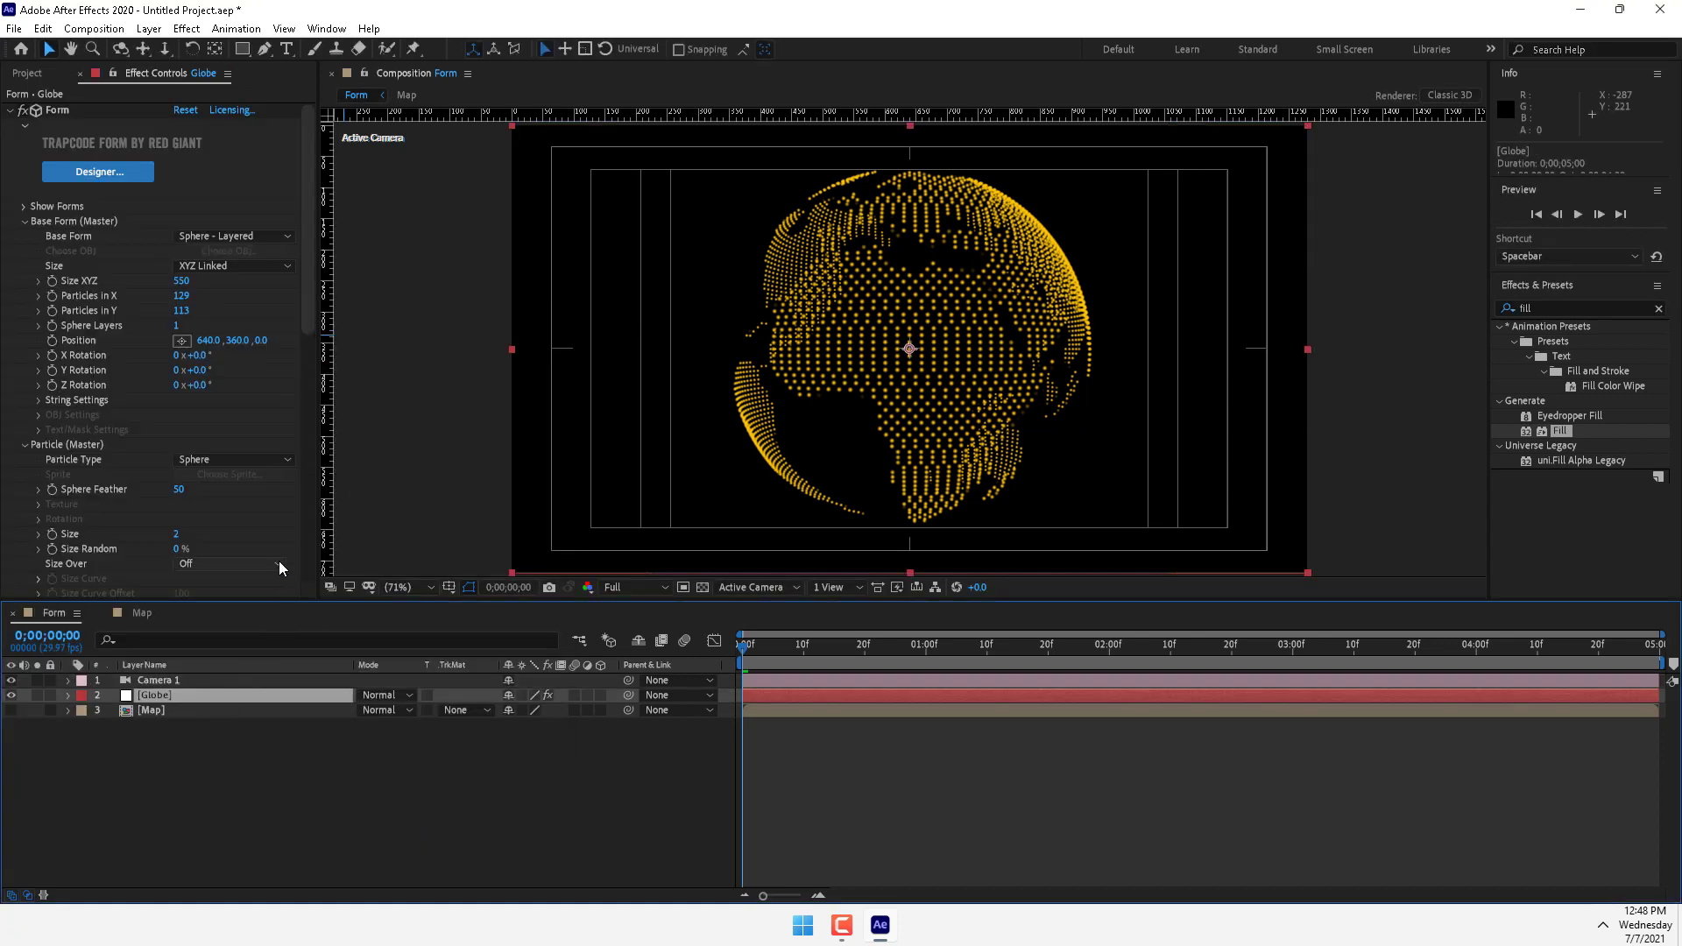
mouse_move(309, 222)
mouse_down()
mouse_move(317, 296)
mouse_move(320, 185)
mouse_move(313, 272)
mouse_move(314, 203)
mouse_up()
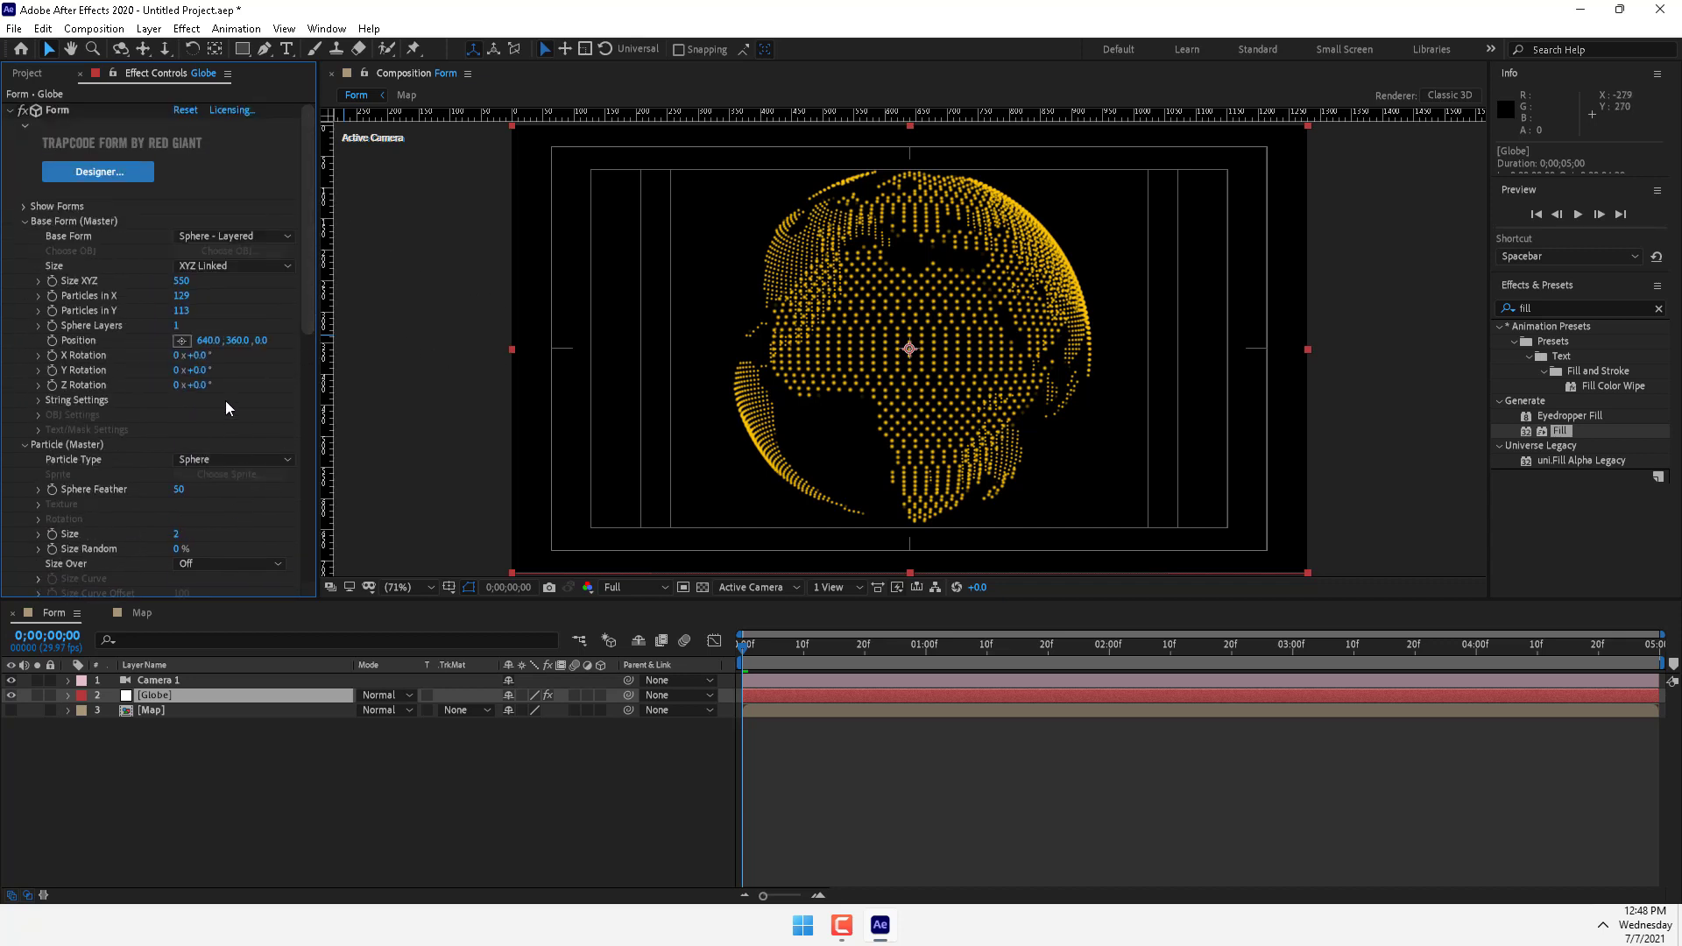
click(146, 703)
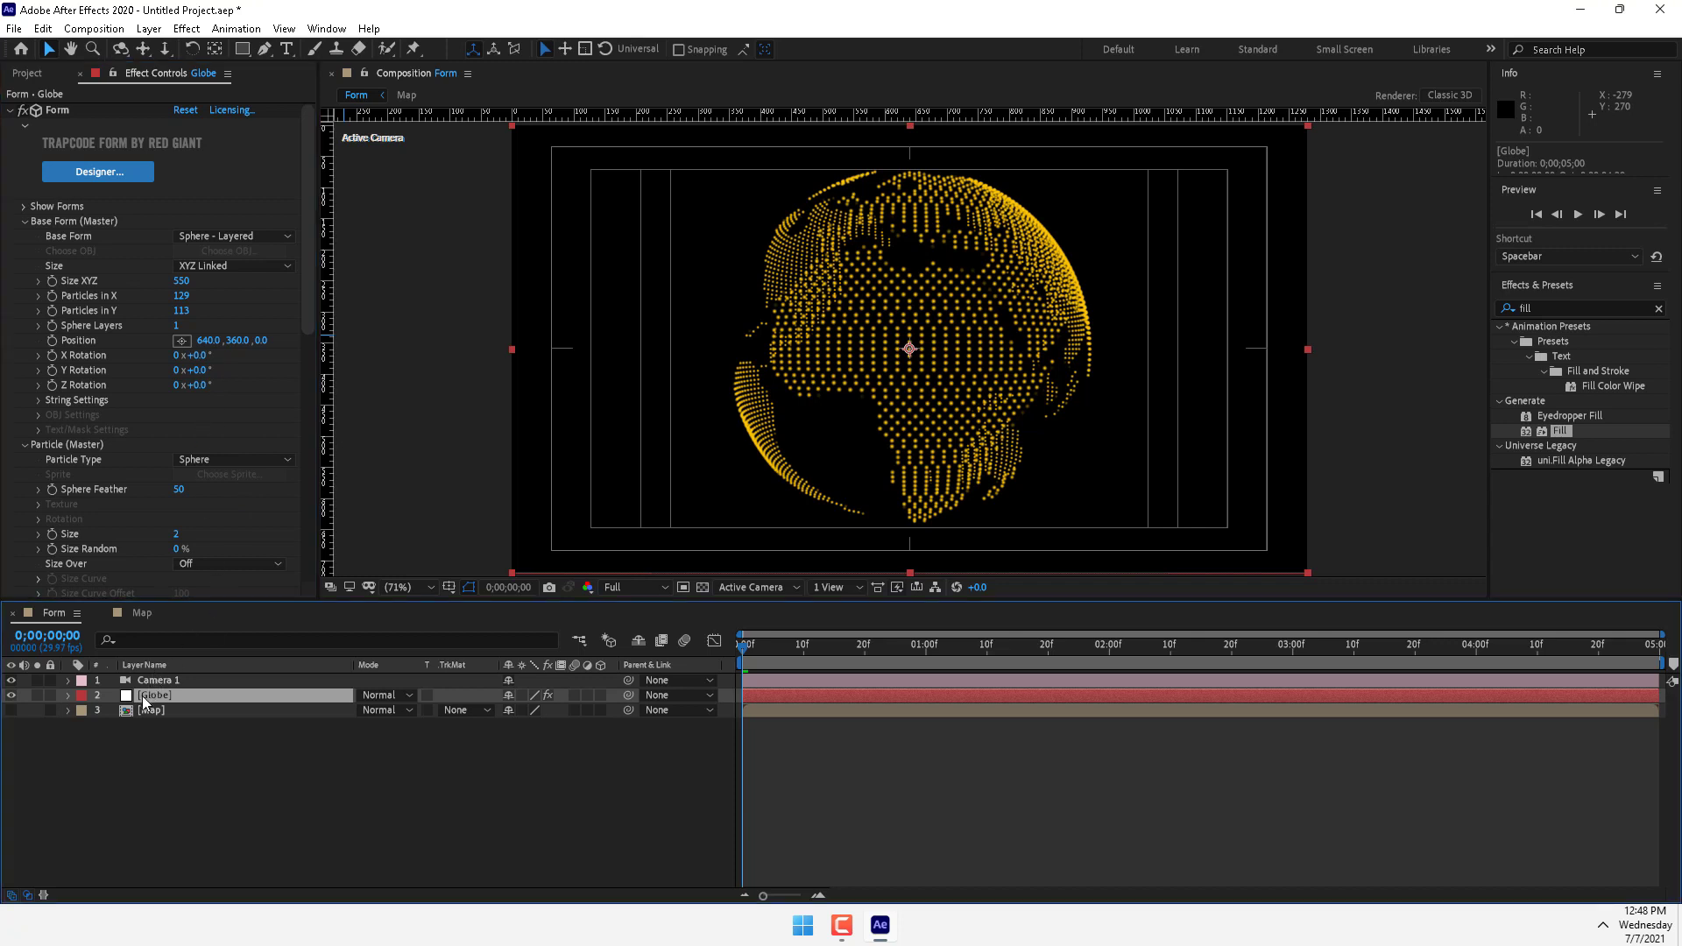
key(ctrl+d)
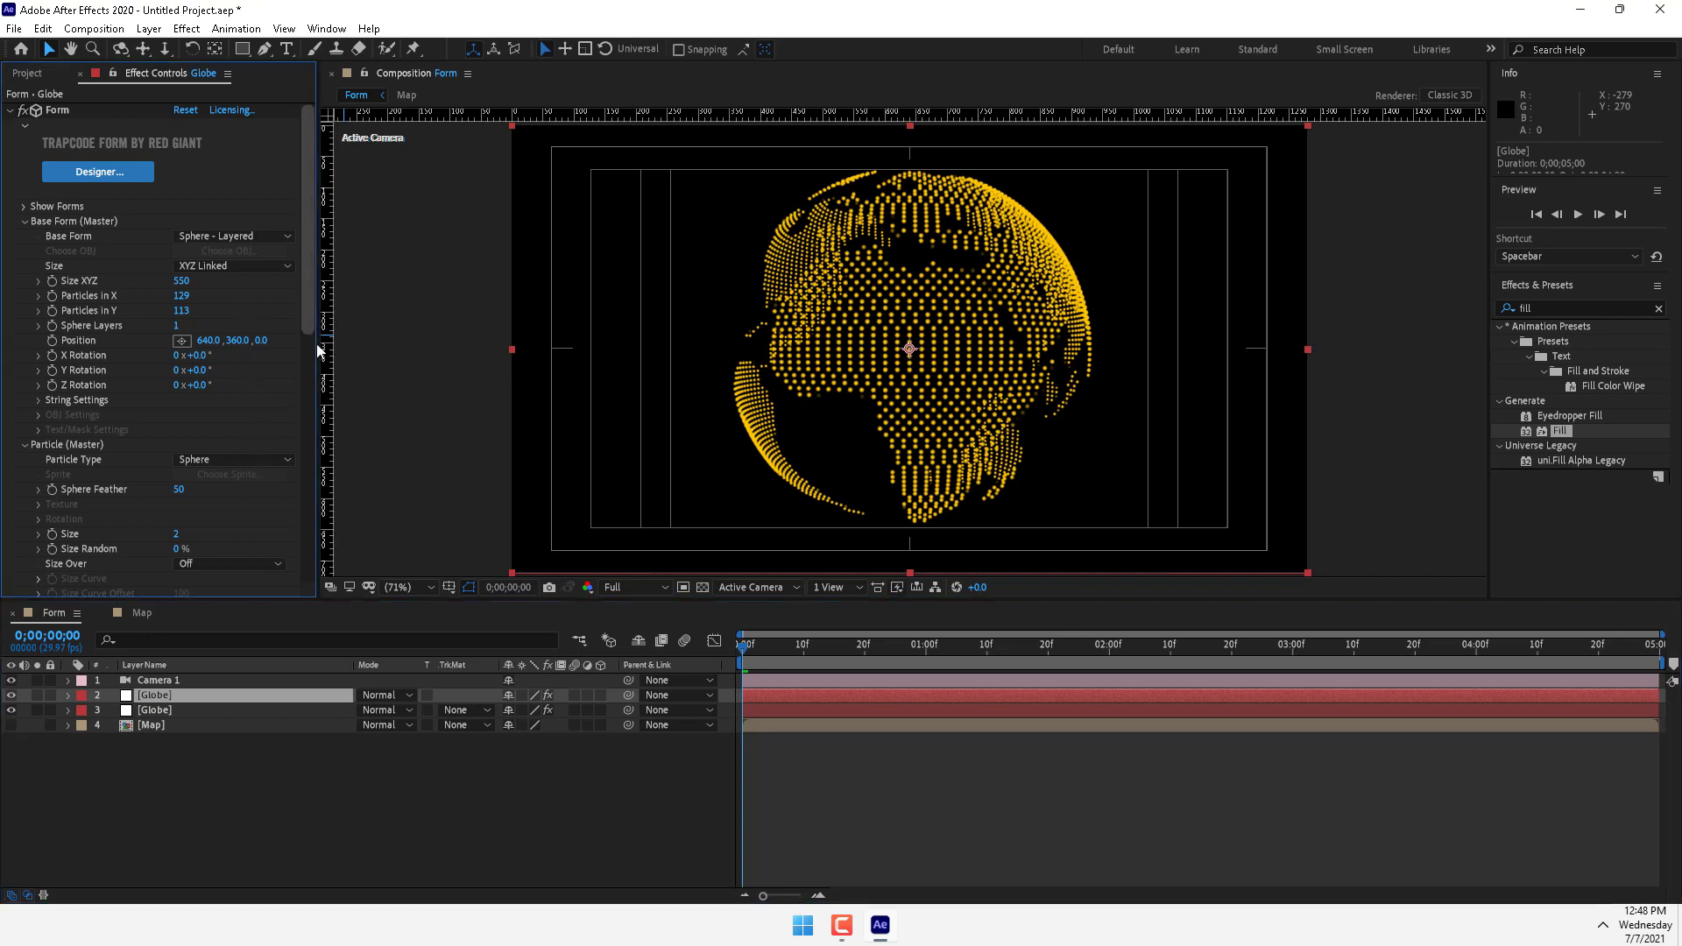
scroll(119, 380, down, 6)
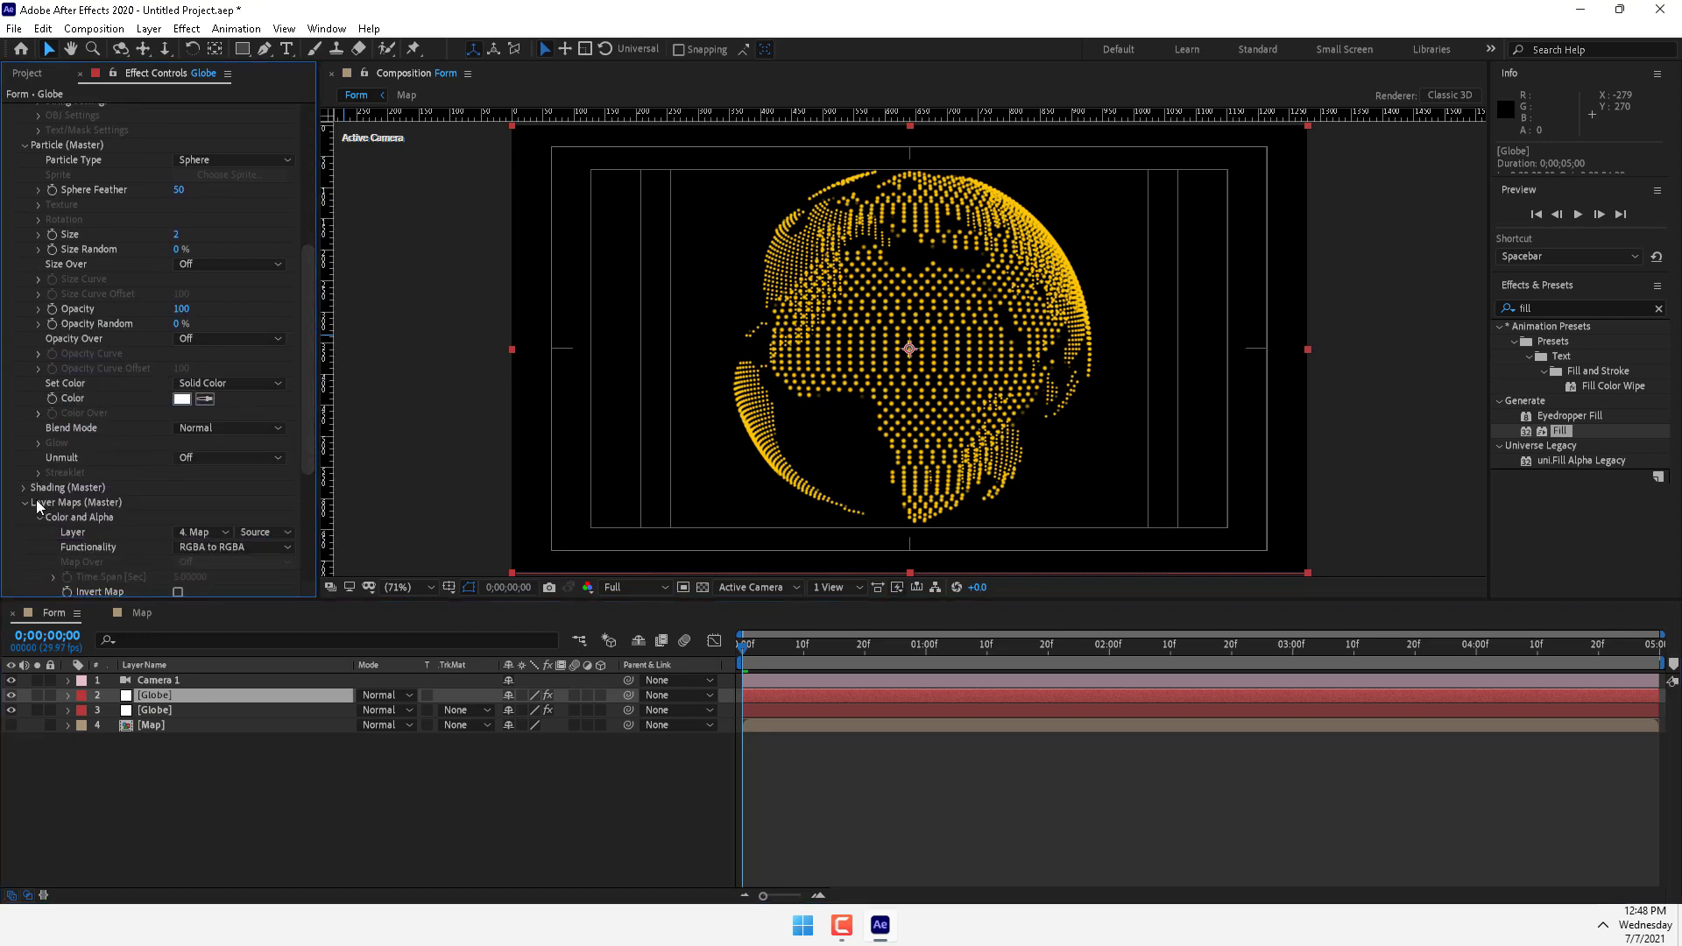
click(190, 534)
click(199, 555)
click(198, 548)
click(211, 603)
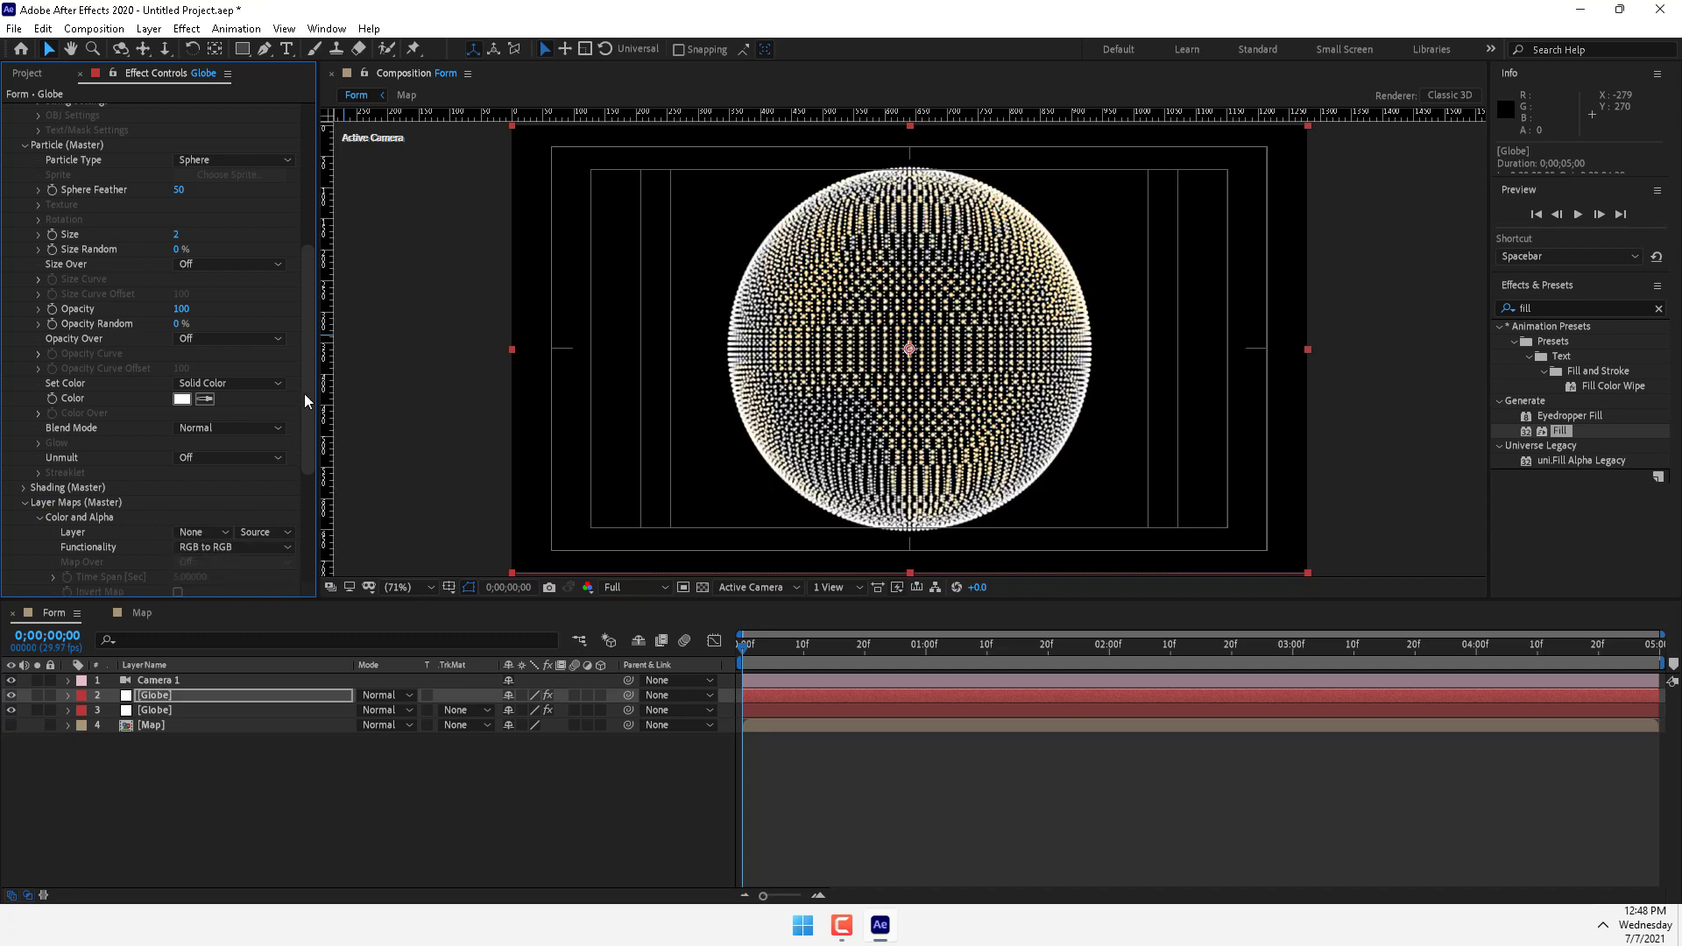
Set the upper Globe copy to 5 particles in X and 134 in Y, and enlarge its Size XYZ to 820
scroll(213, 312, up, 6)
drag(181, 297, 177, 408)
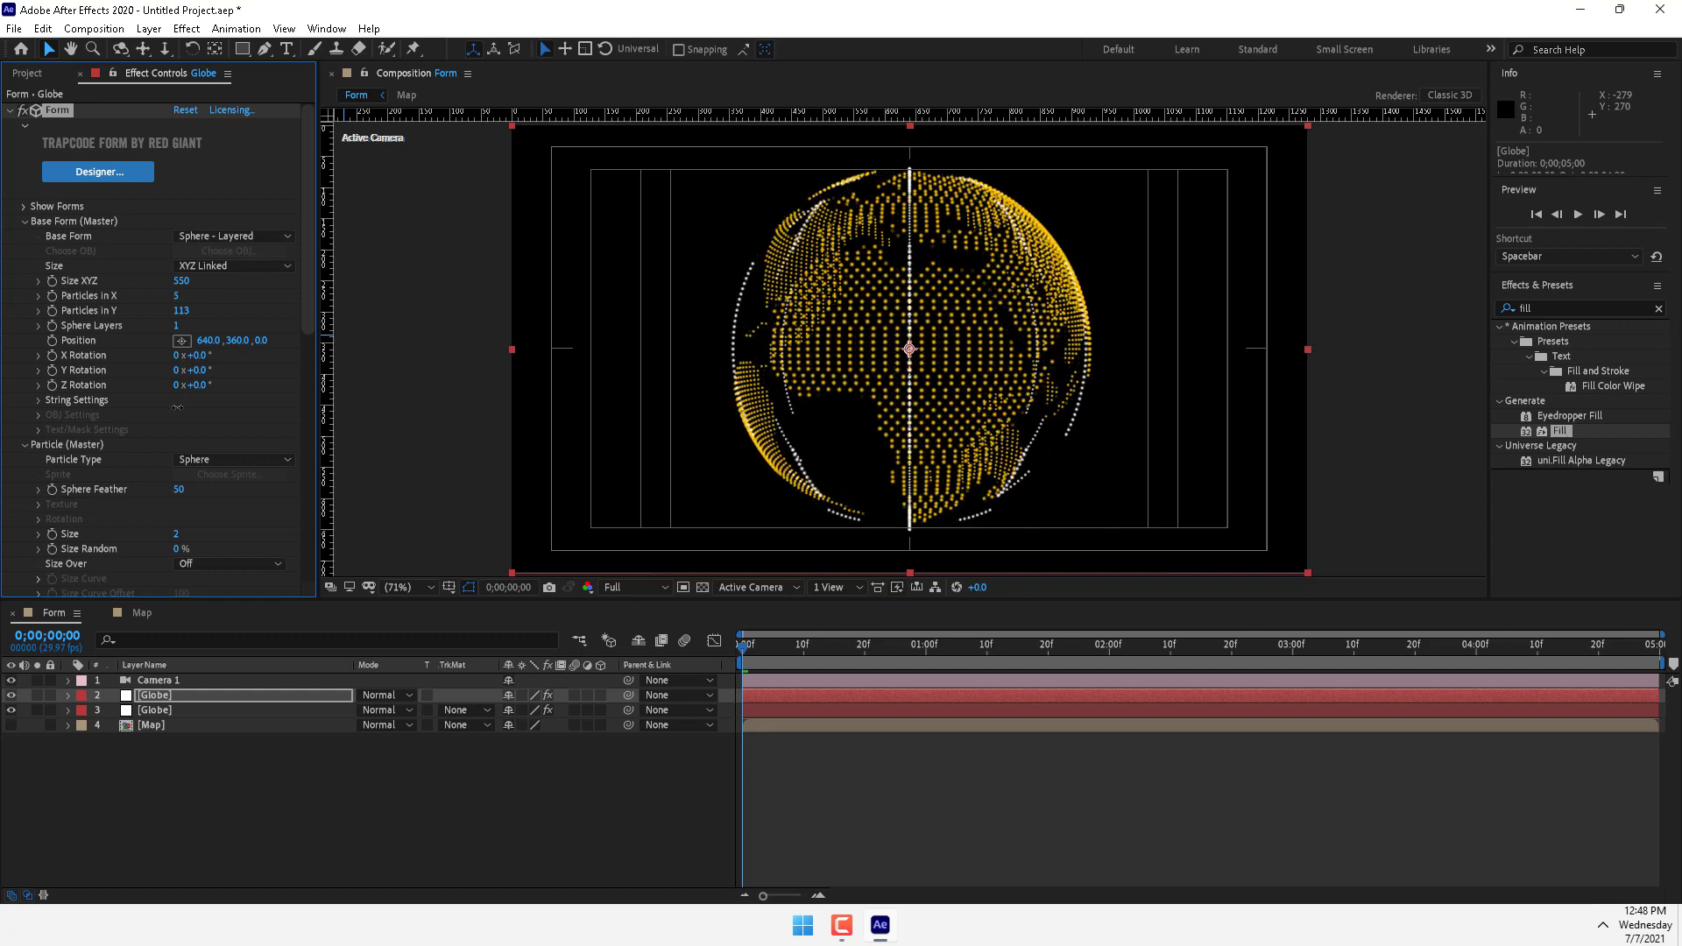
drag(180, 281, 220, 325)
Try the RGBA to RGBA functionality for the upper copy's Color and Alpha map and return it to RGB to RGB
scroll(304, 321, down, 15)
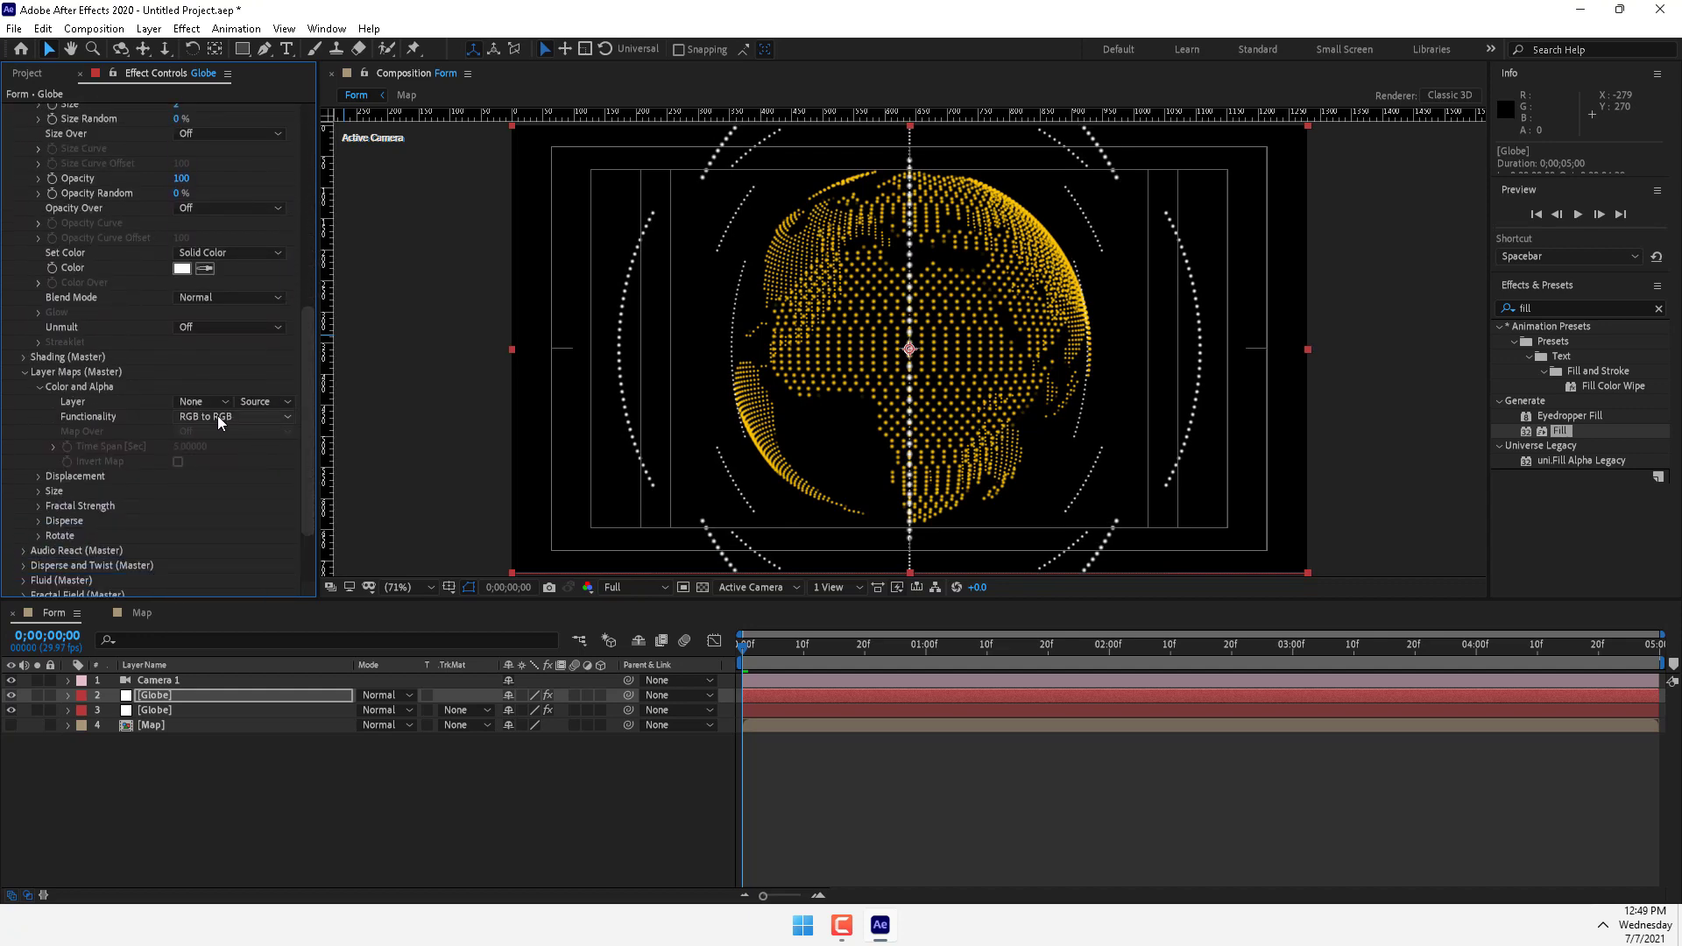
click(217, 415)
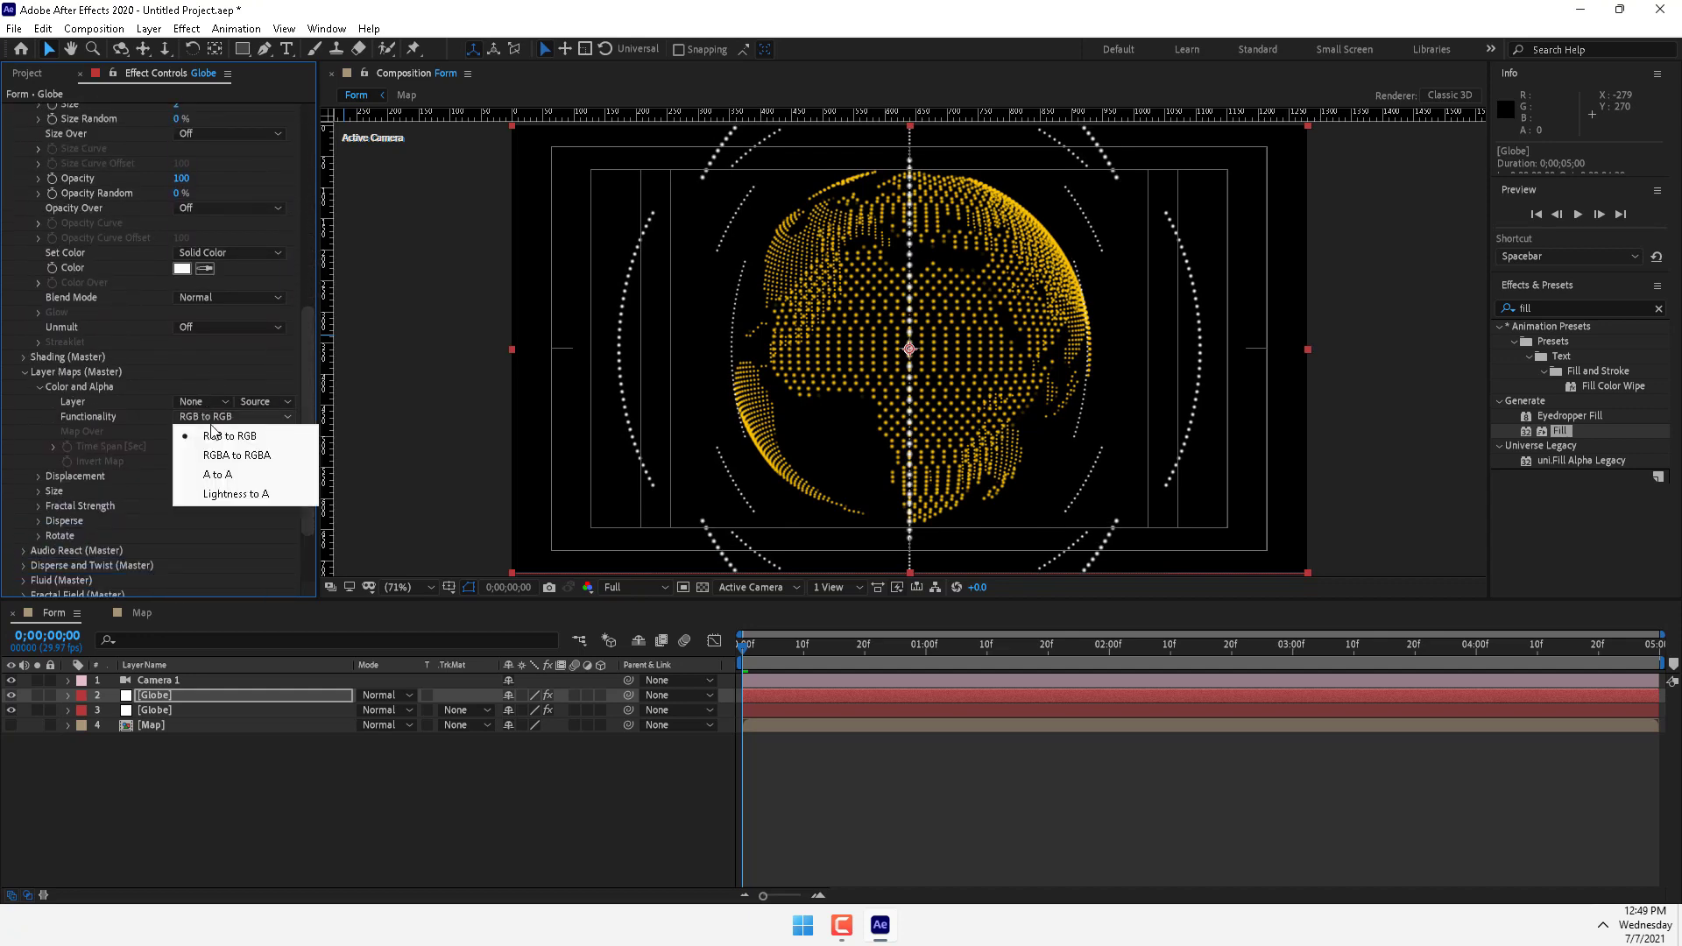
click(213, 453)
click(198, 418)
click(208, 436)
click(26, 372)
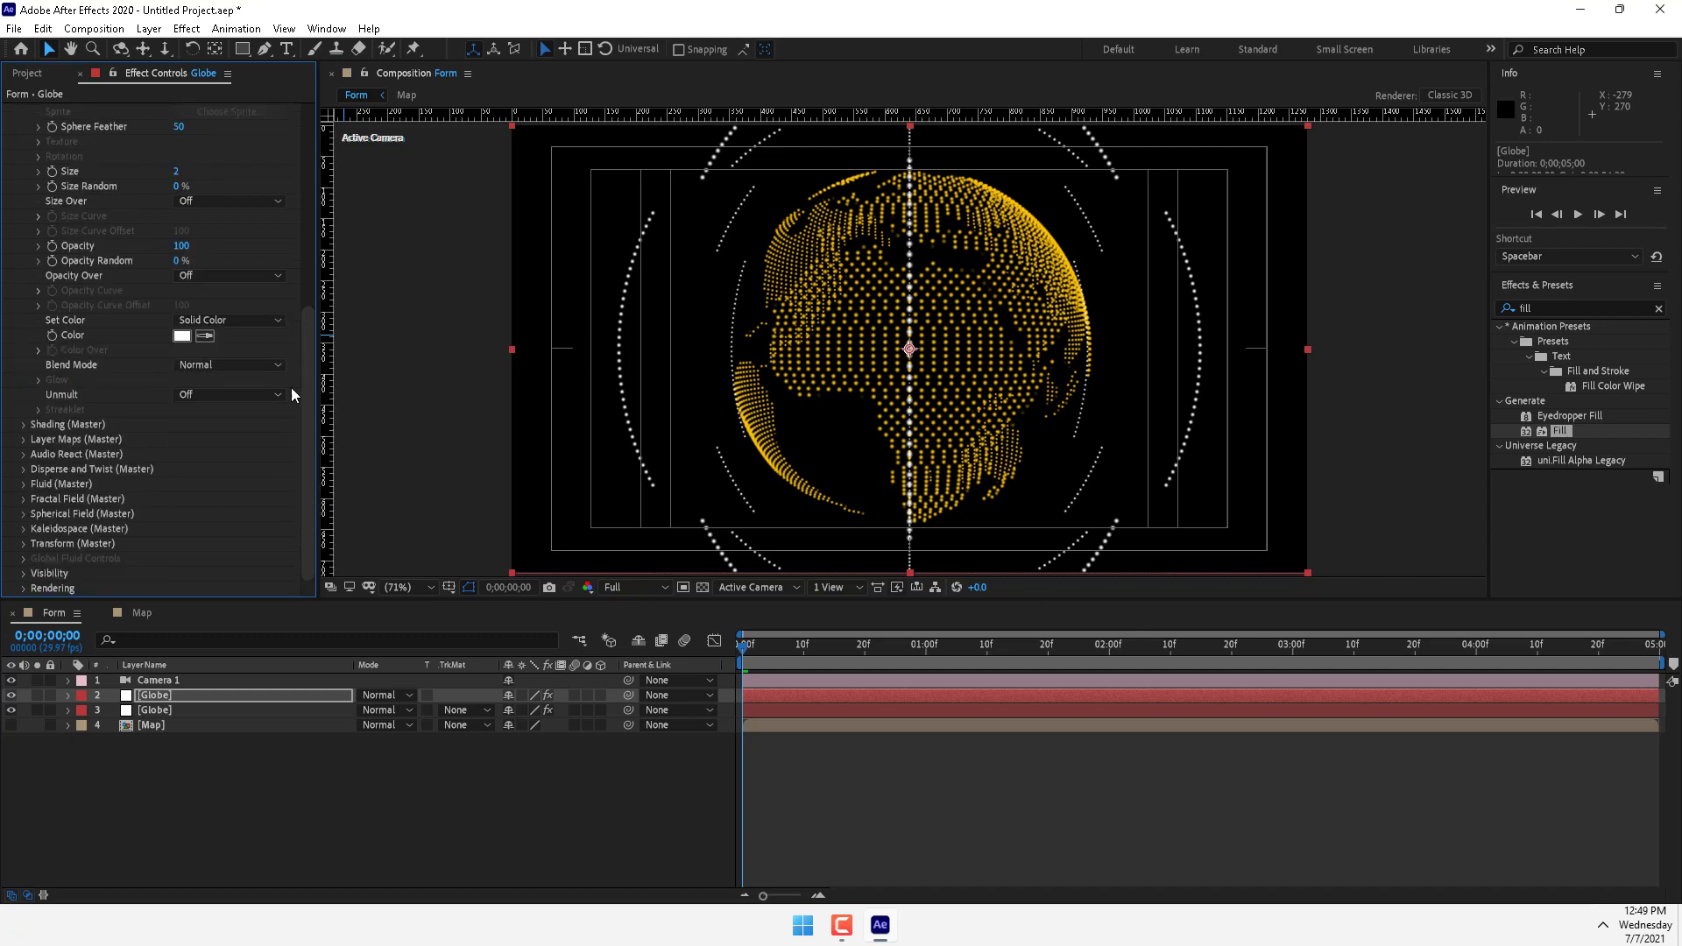
Reduce the outer ring copy to 3 particles in X and 101 in Y, and sample the globe's yellow as its particle color
drag(306, 390, 319, 214)
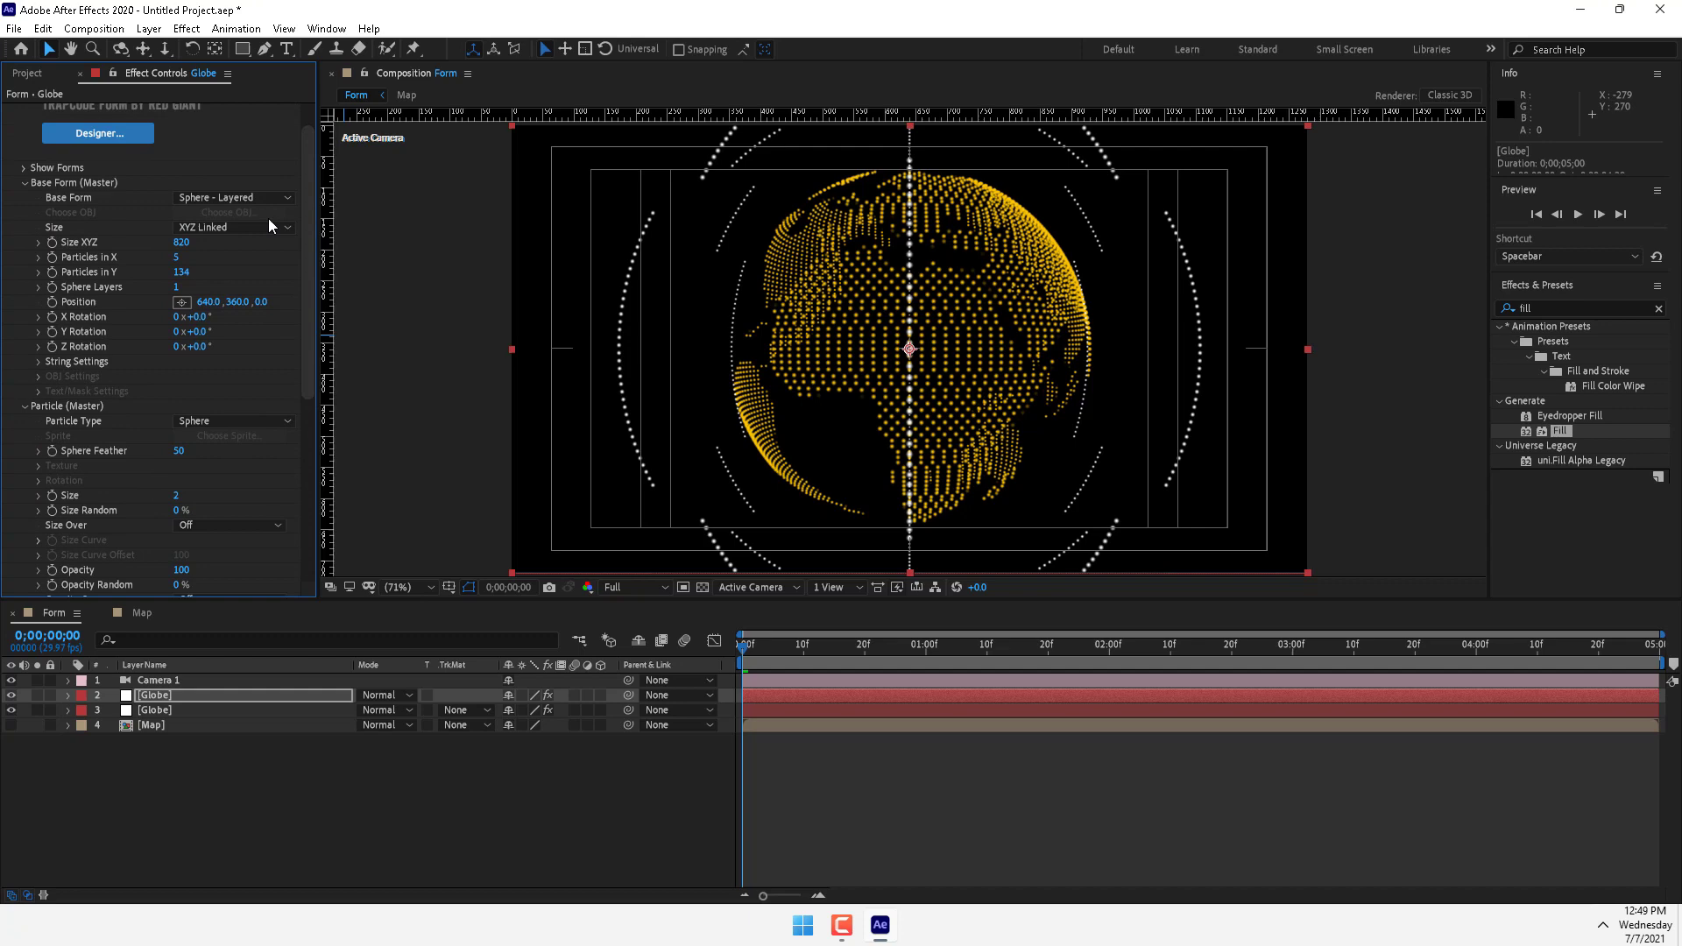
click(225, 197)
click(226, 196)
drag(198, 259, 176, 258)
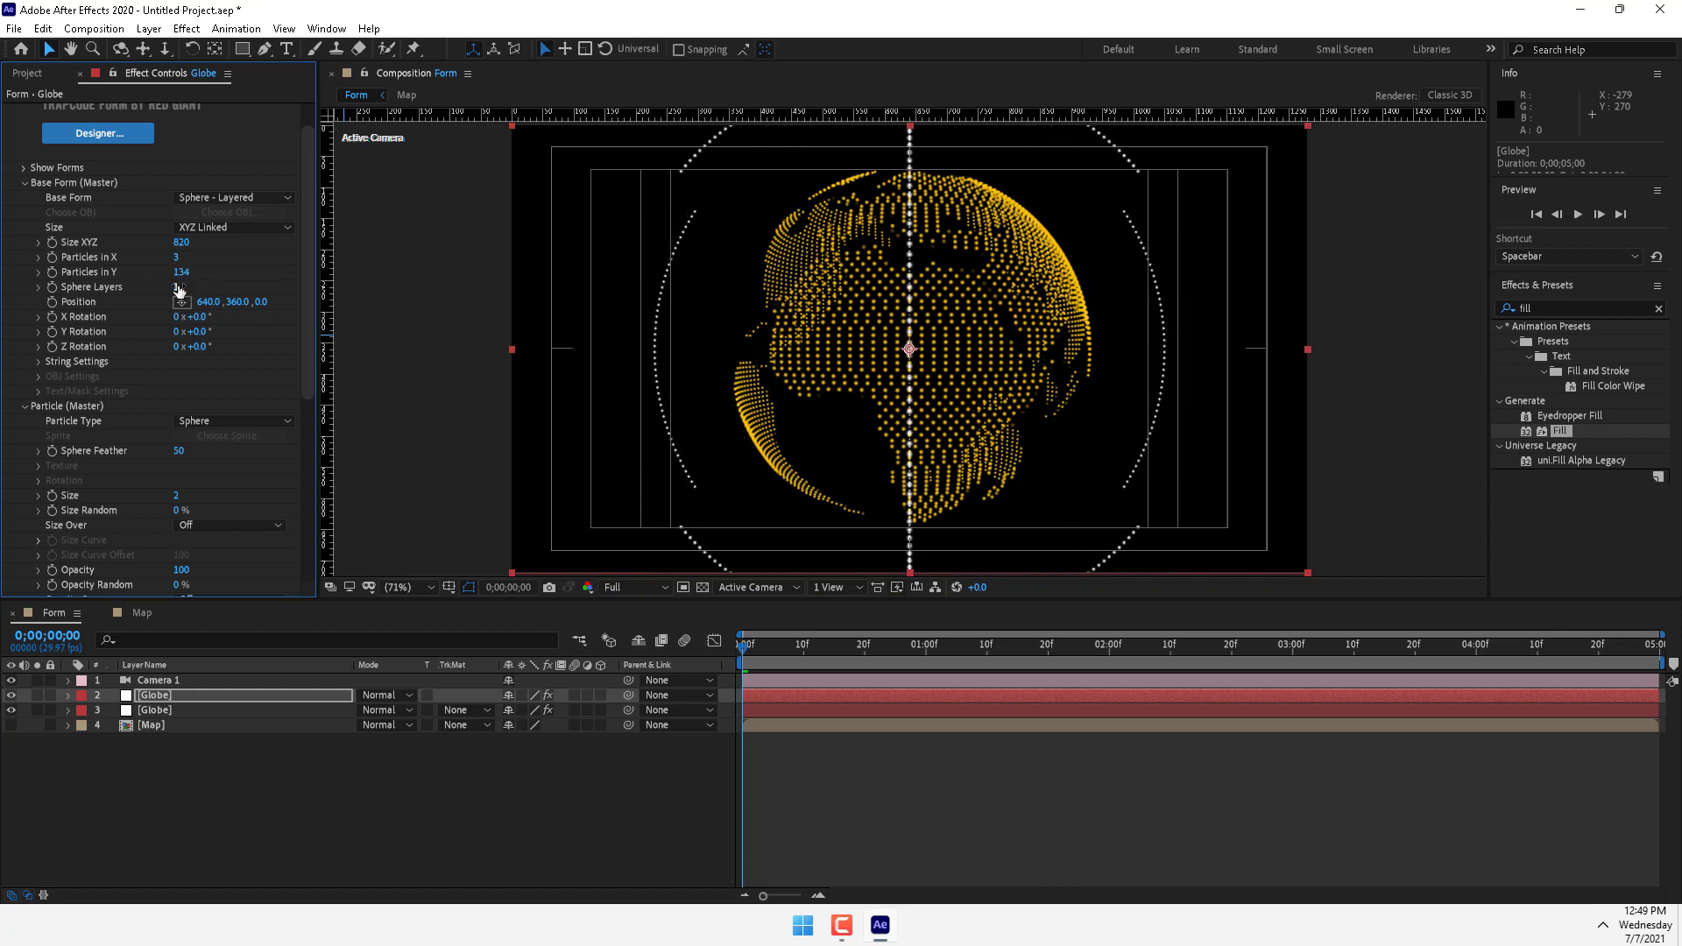
drag(186, 276, 162, 283)
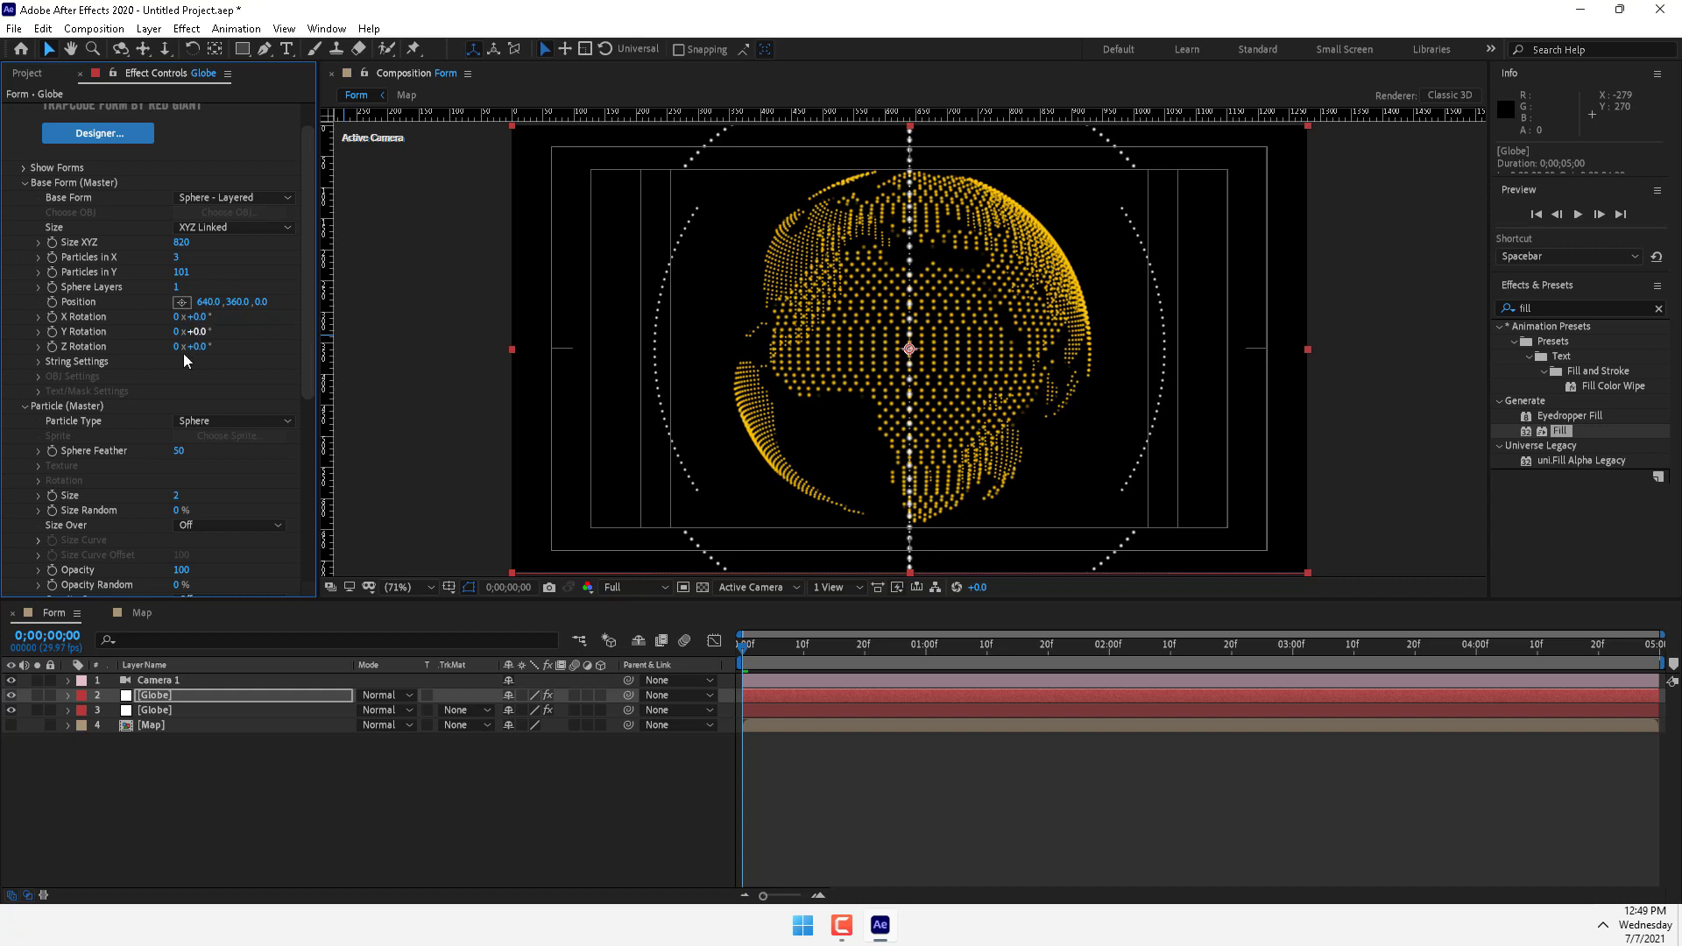
scroll(305, 438, down, 5)
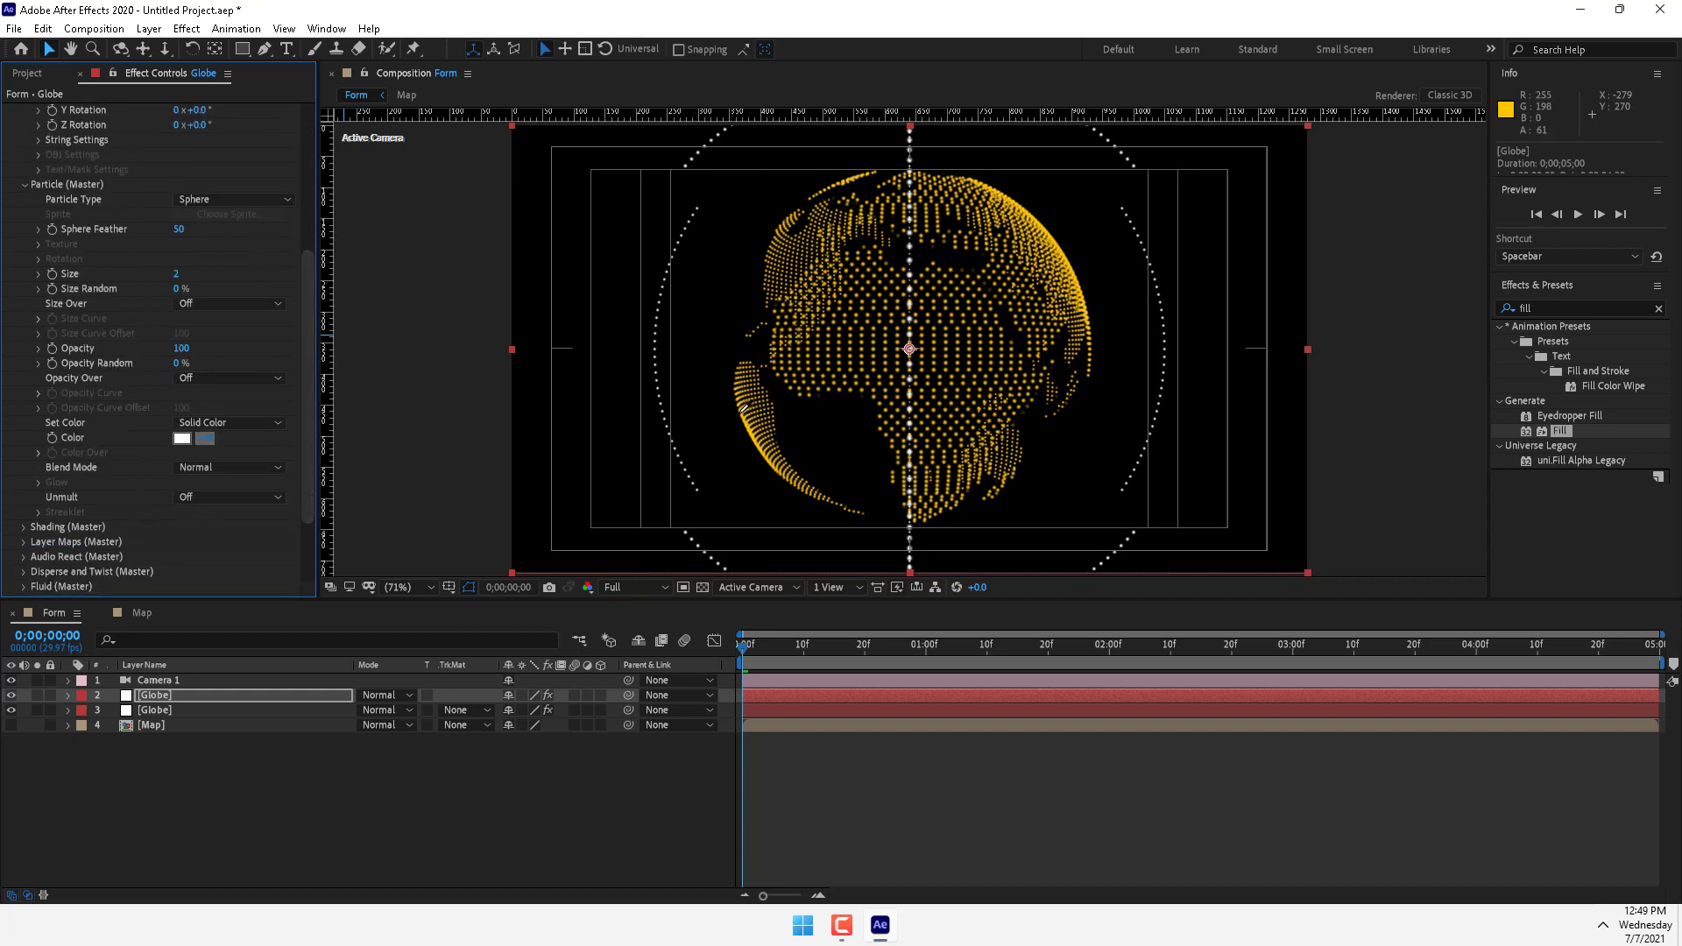
click(742, 413)
Increase the aperture of Camera 1 in its camera settings to strengthen the depth-of-field blur
click(150, 30)
click(160, 679)
click(160, 680)
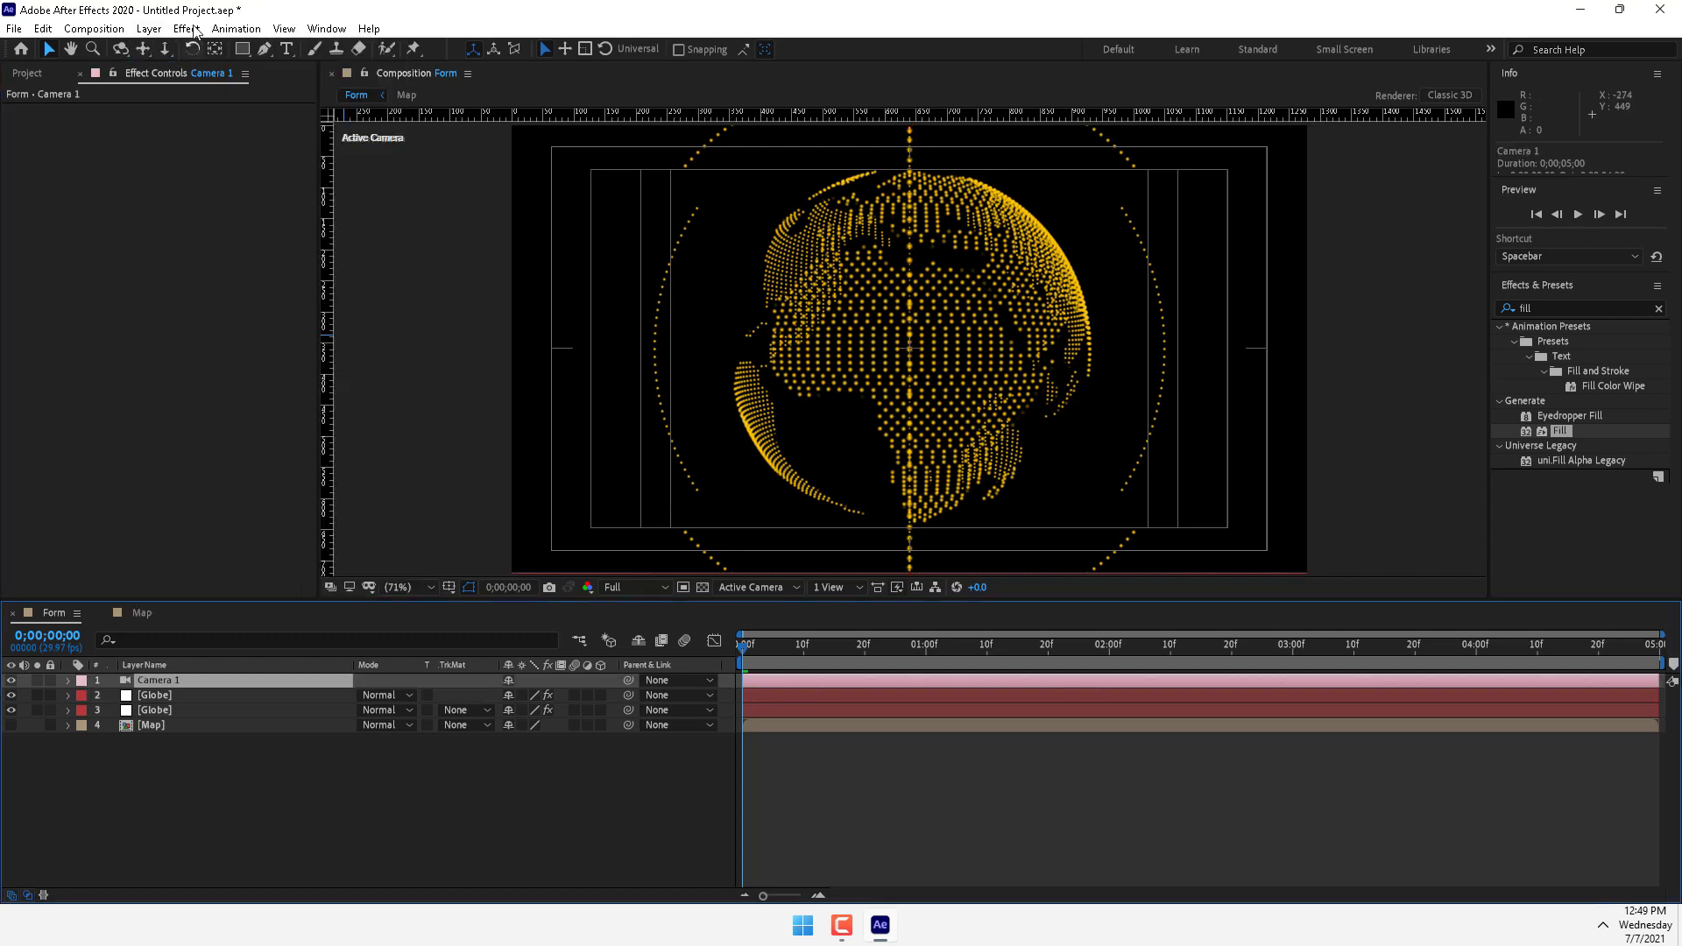
click(151, 31)
click(207, 64)
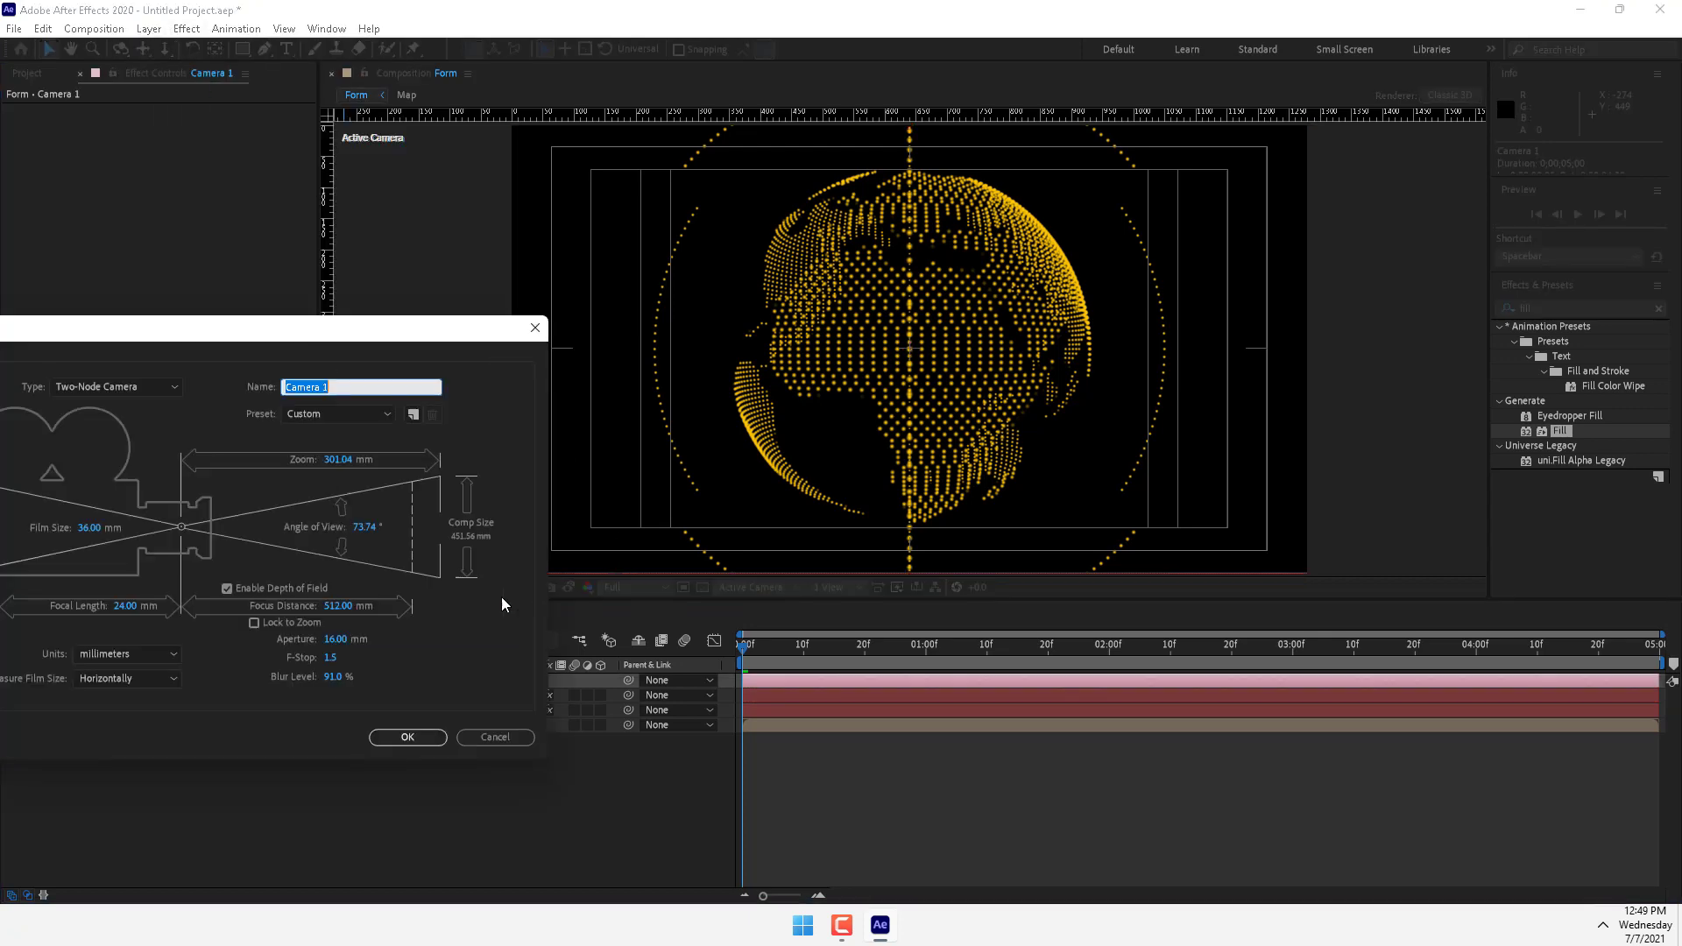
drag(334, 640, 343, 673)
click(408, 738)
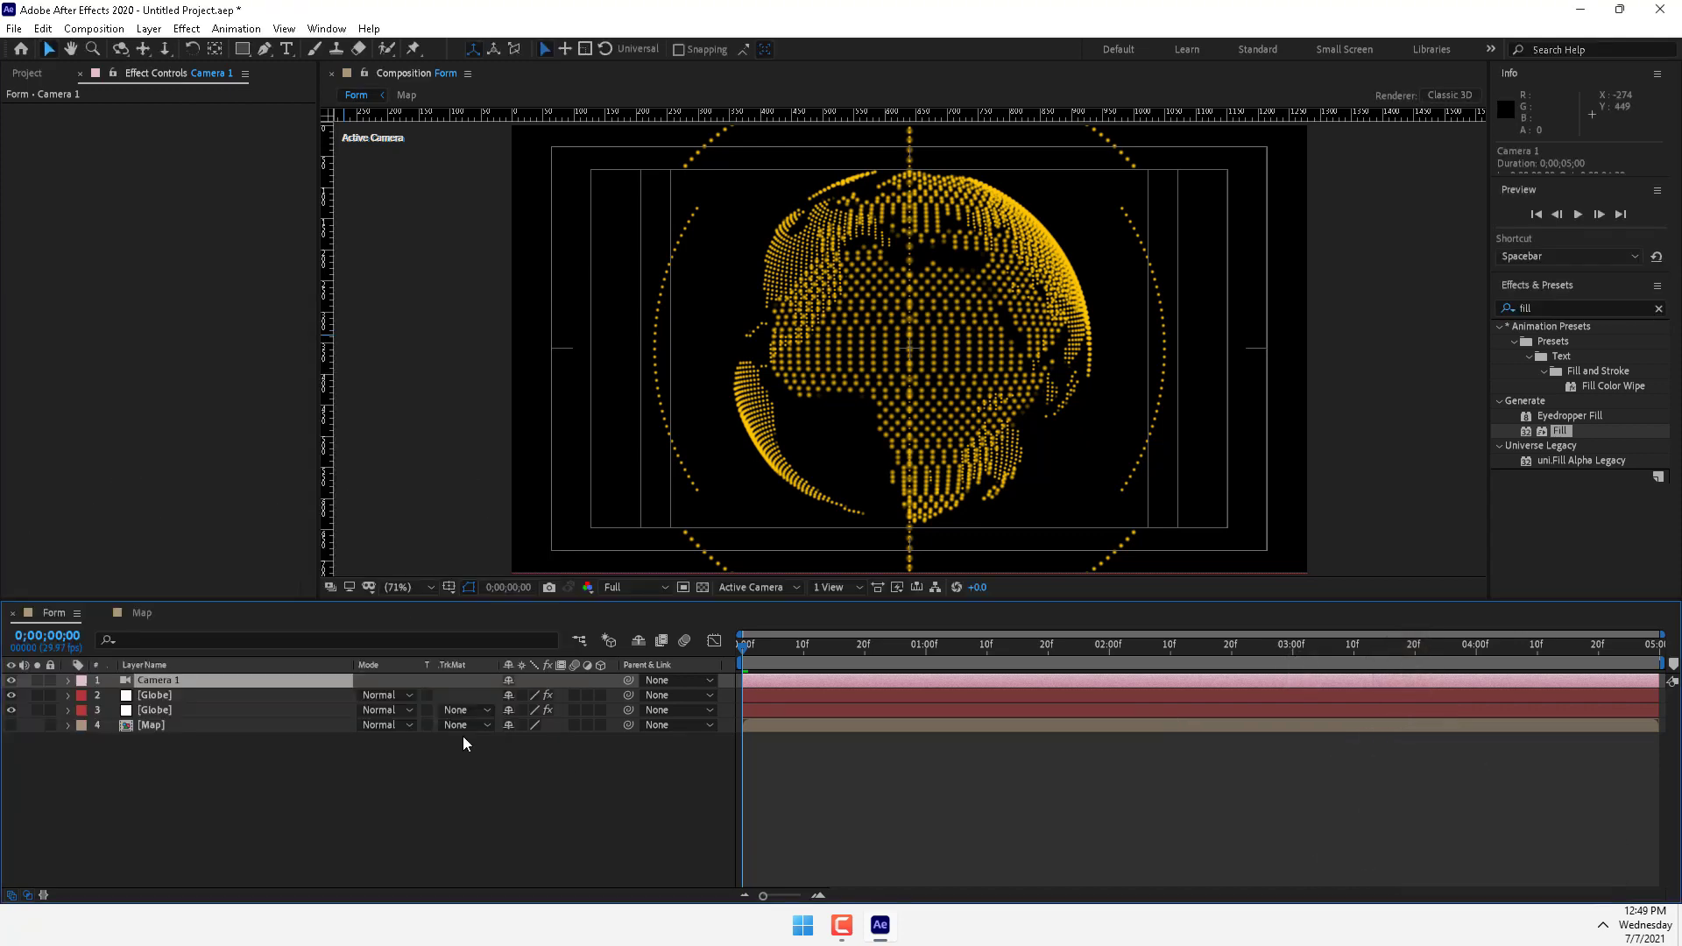
Duplicate the outer ring layer and set the copy's Particles in X to 100
click(170, 697)
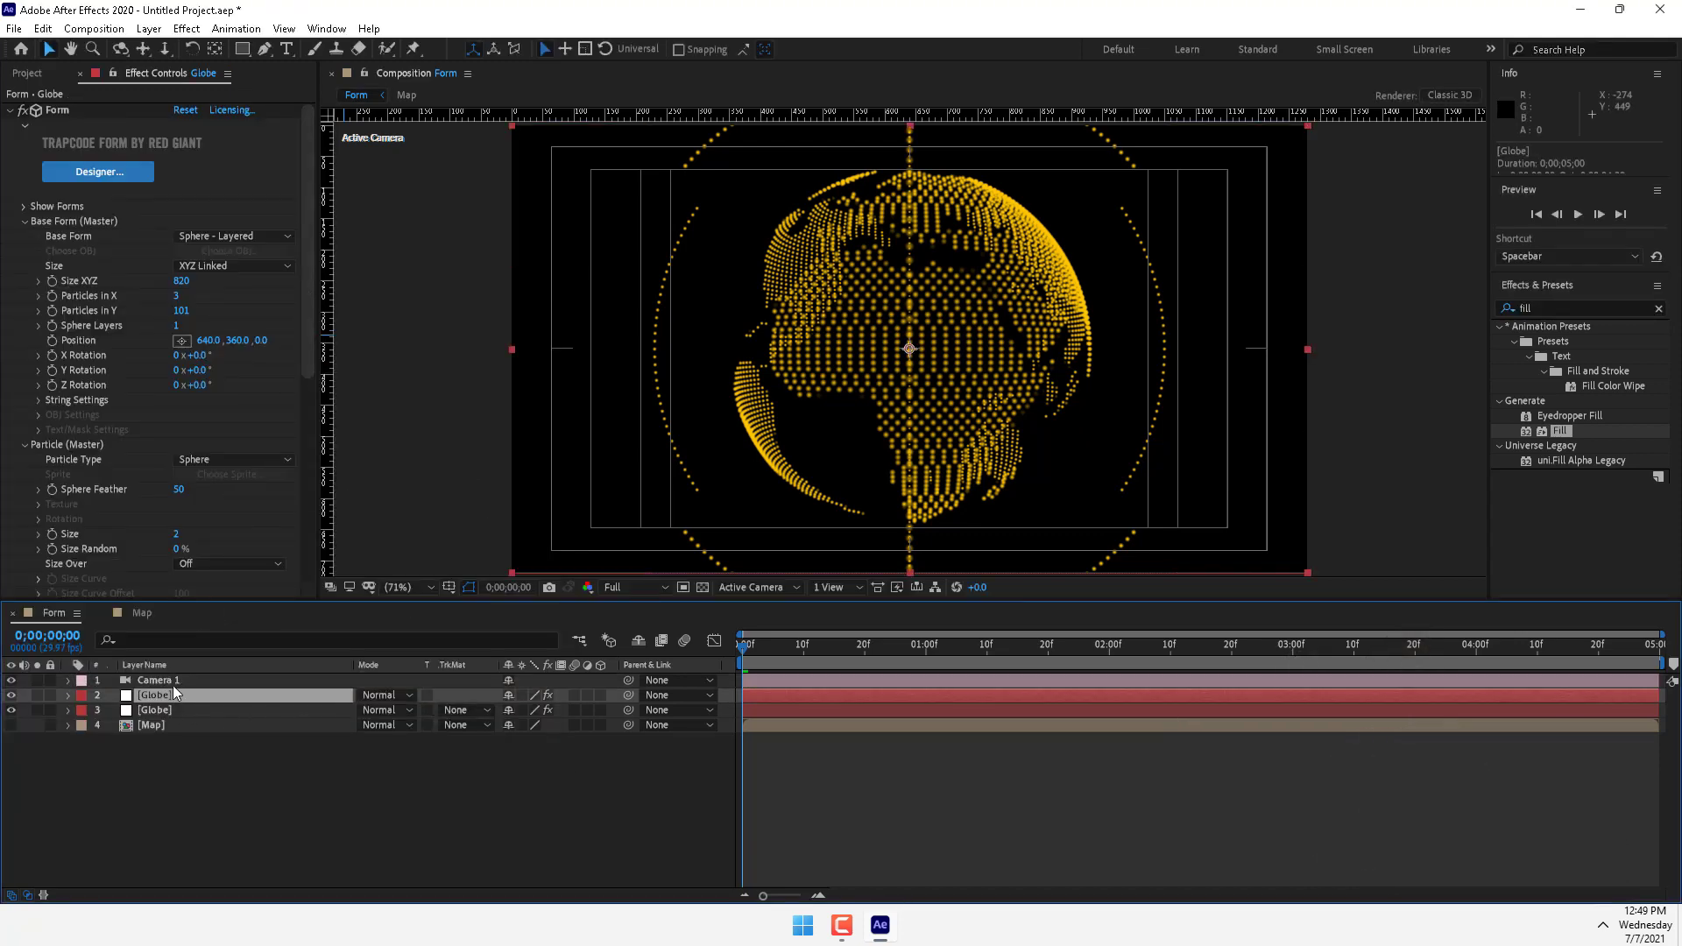
key(ctrl+d)
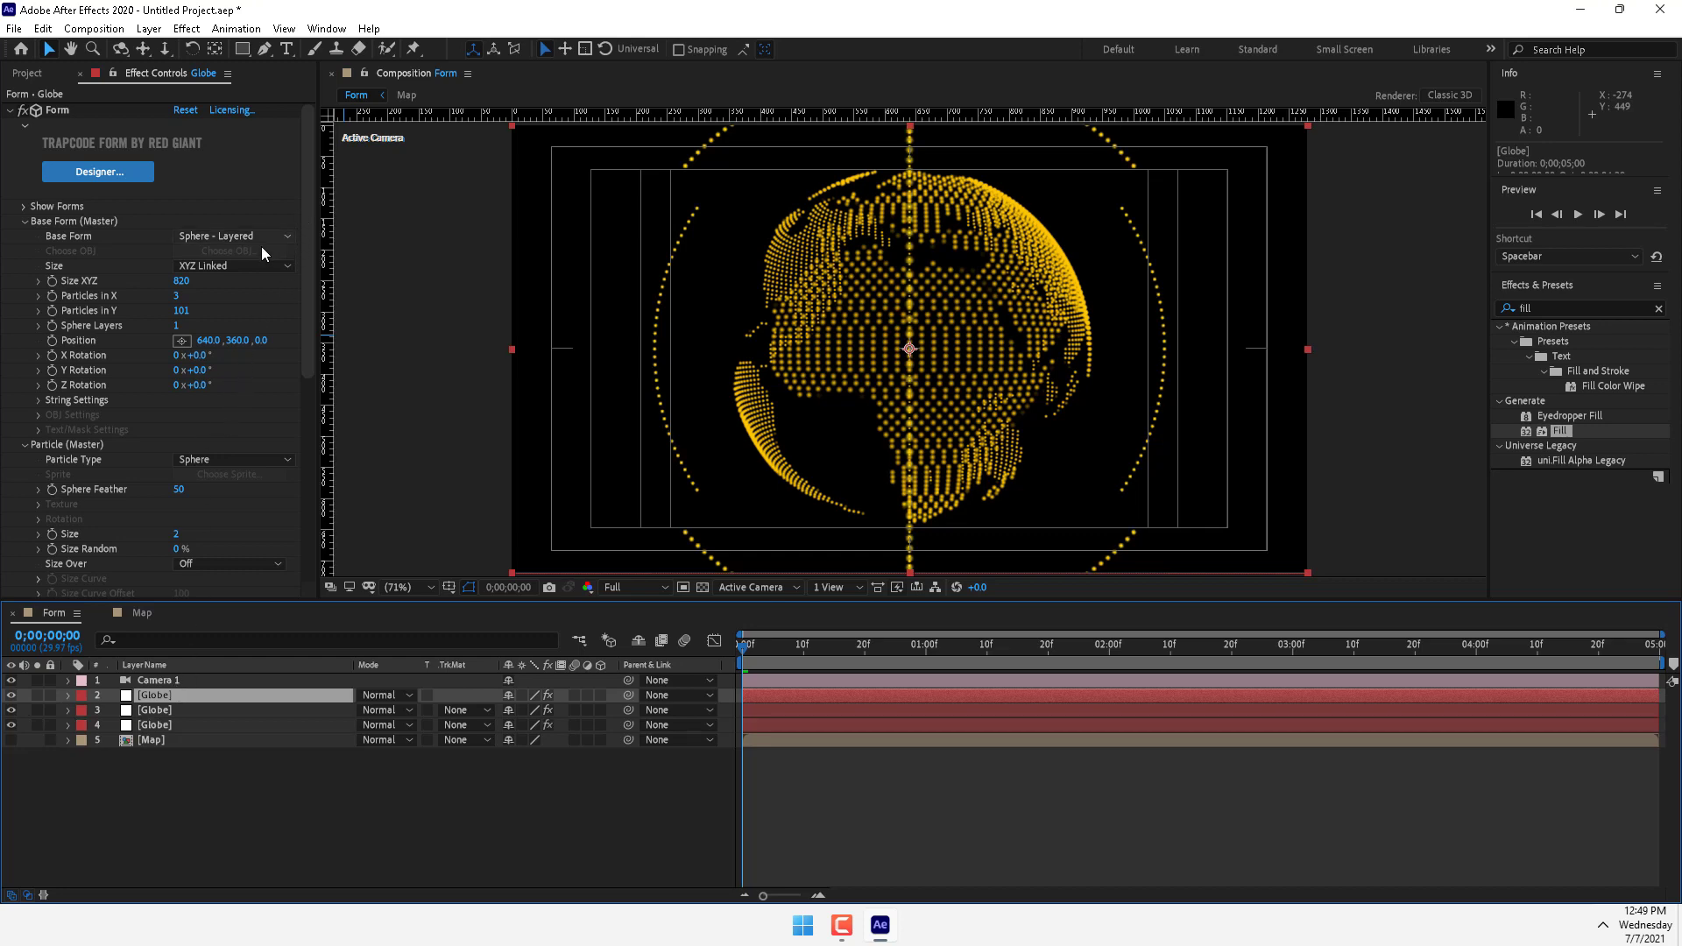
click(177, 295)
text(100)
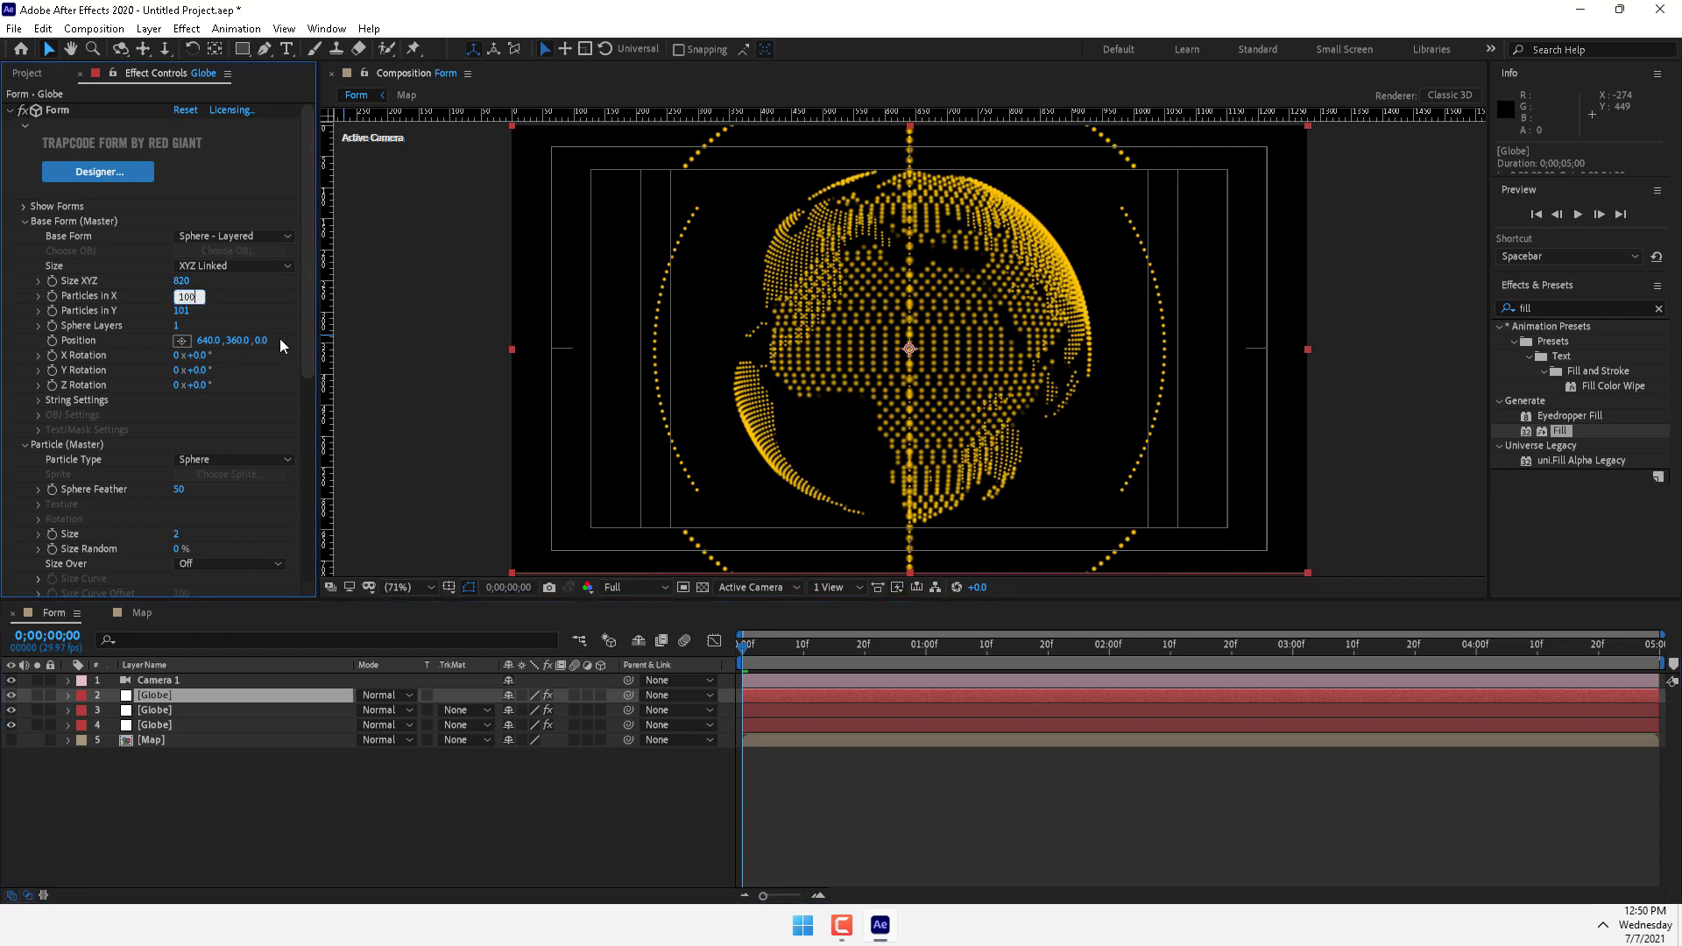
key(Return)
Set the new ring copy's Particles in Y to 3 and enlarge its Size XYZ to 1250
click(180, 310)
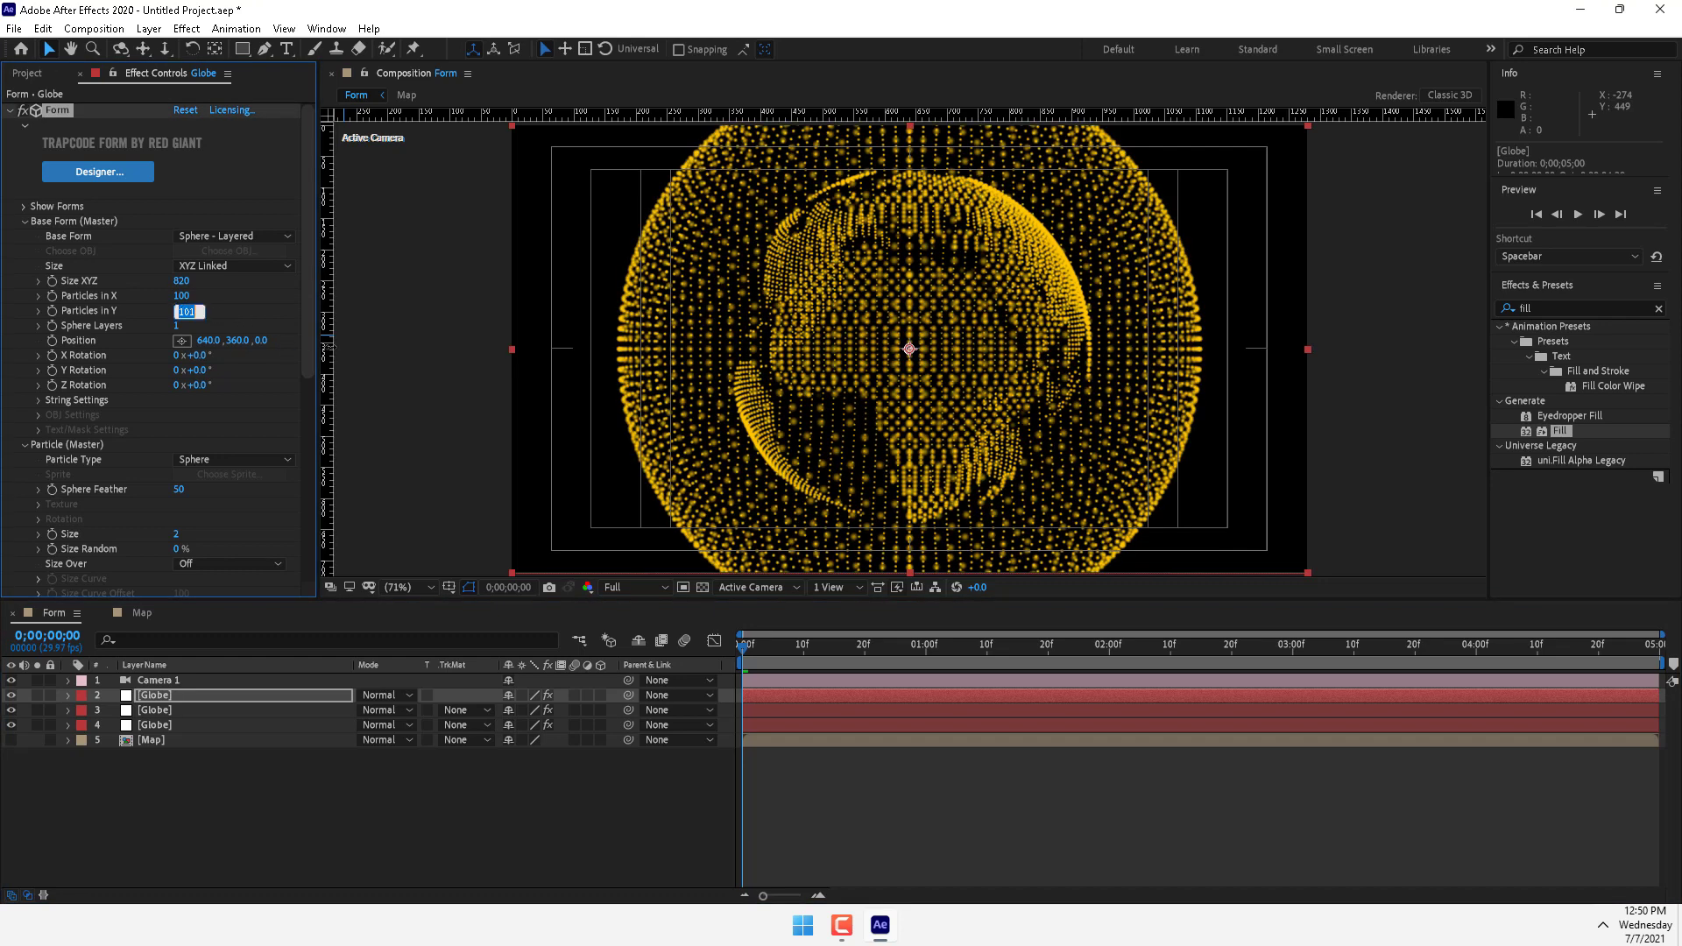
text(1)
key(Return)
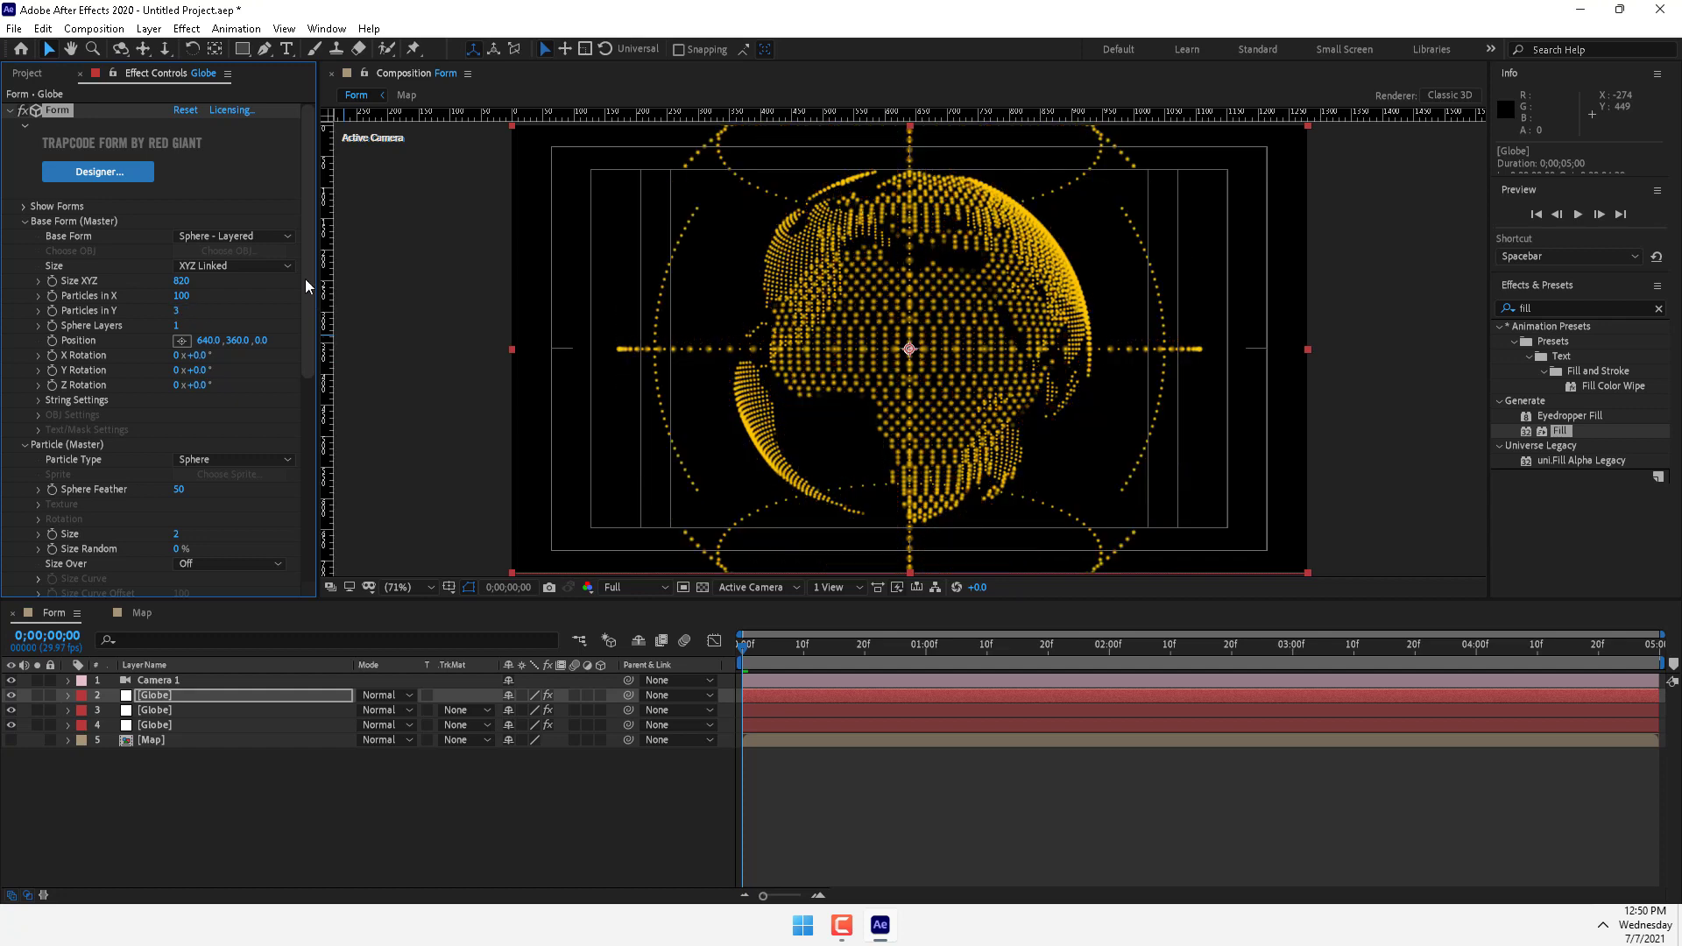
drag(183, 282, 221, 282)
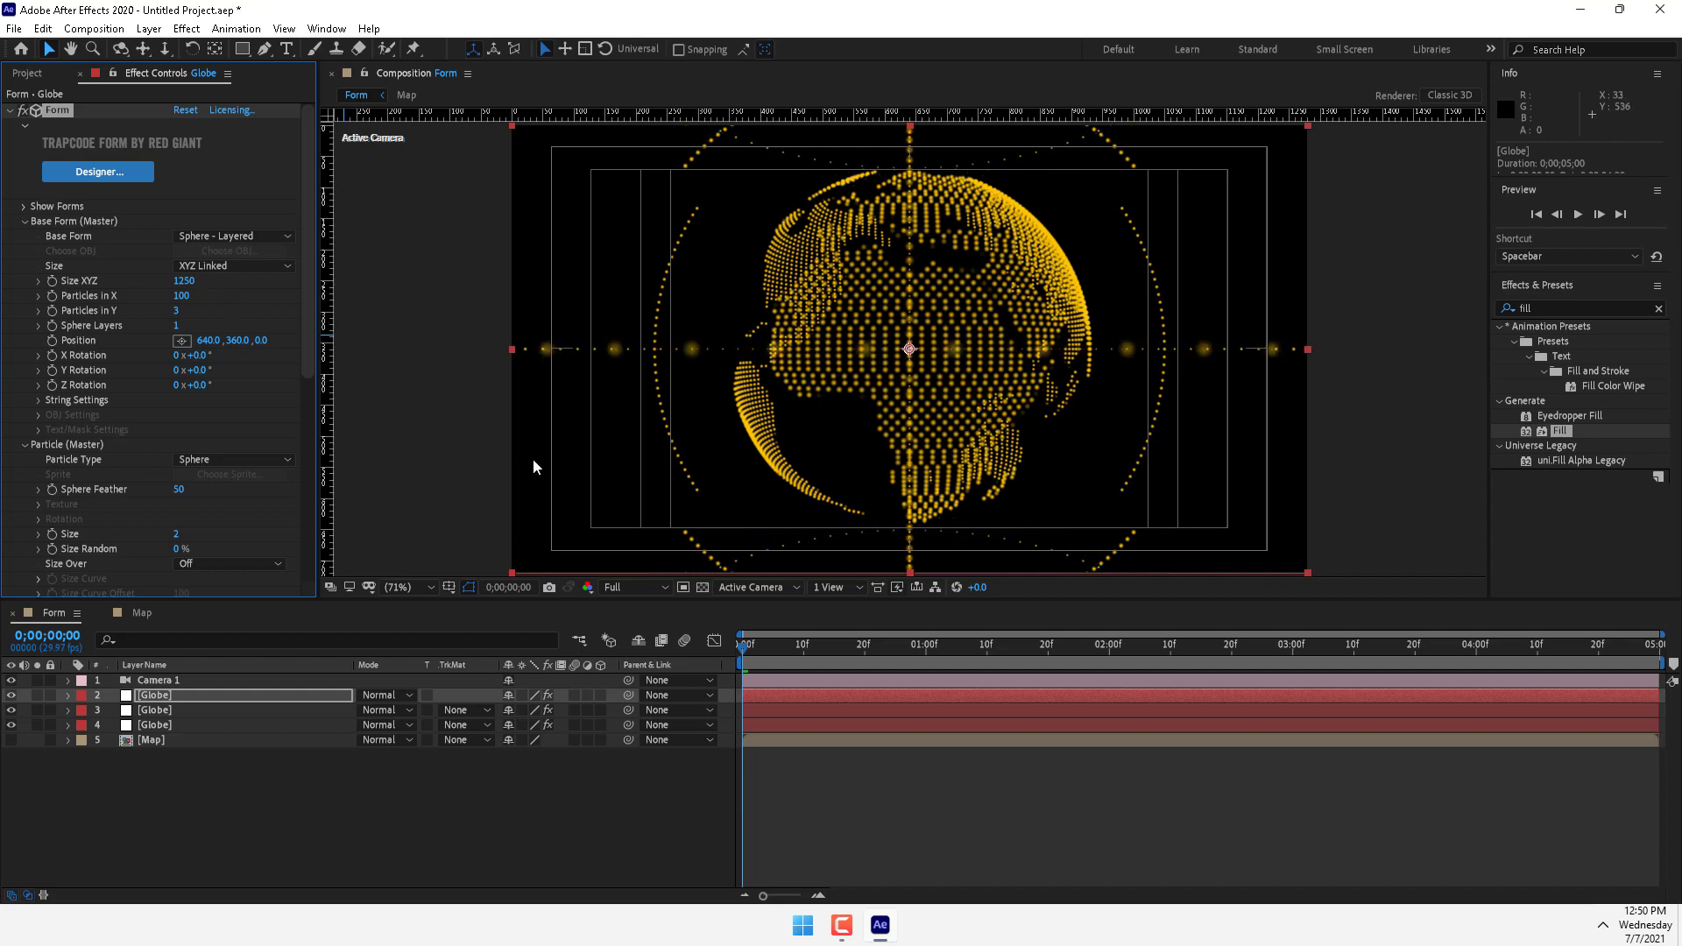
click(307, 829)
right_click(307, 829)
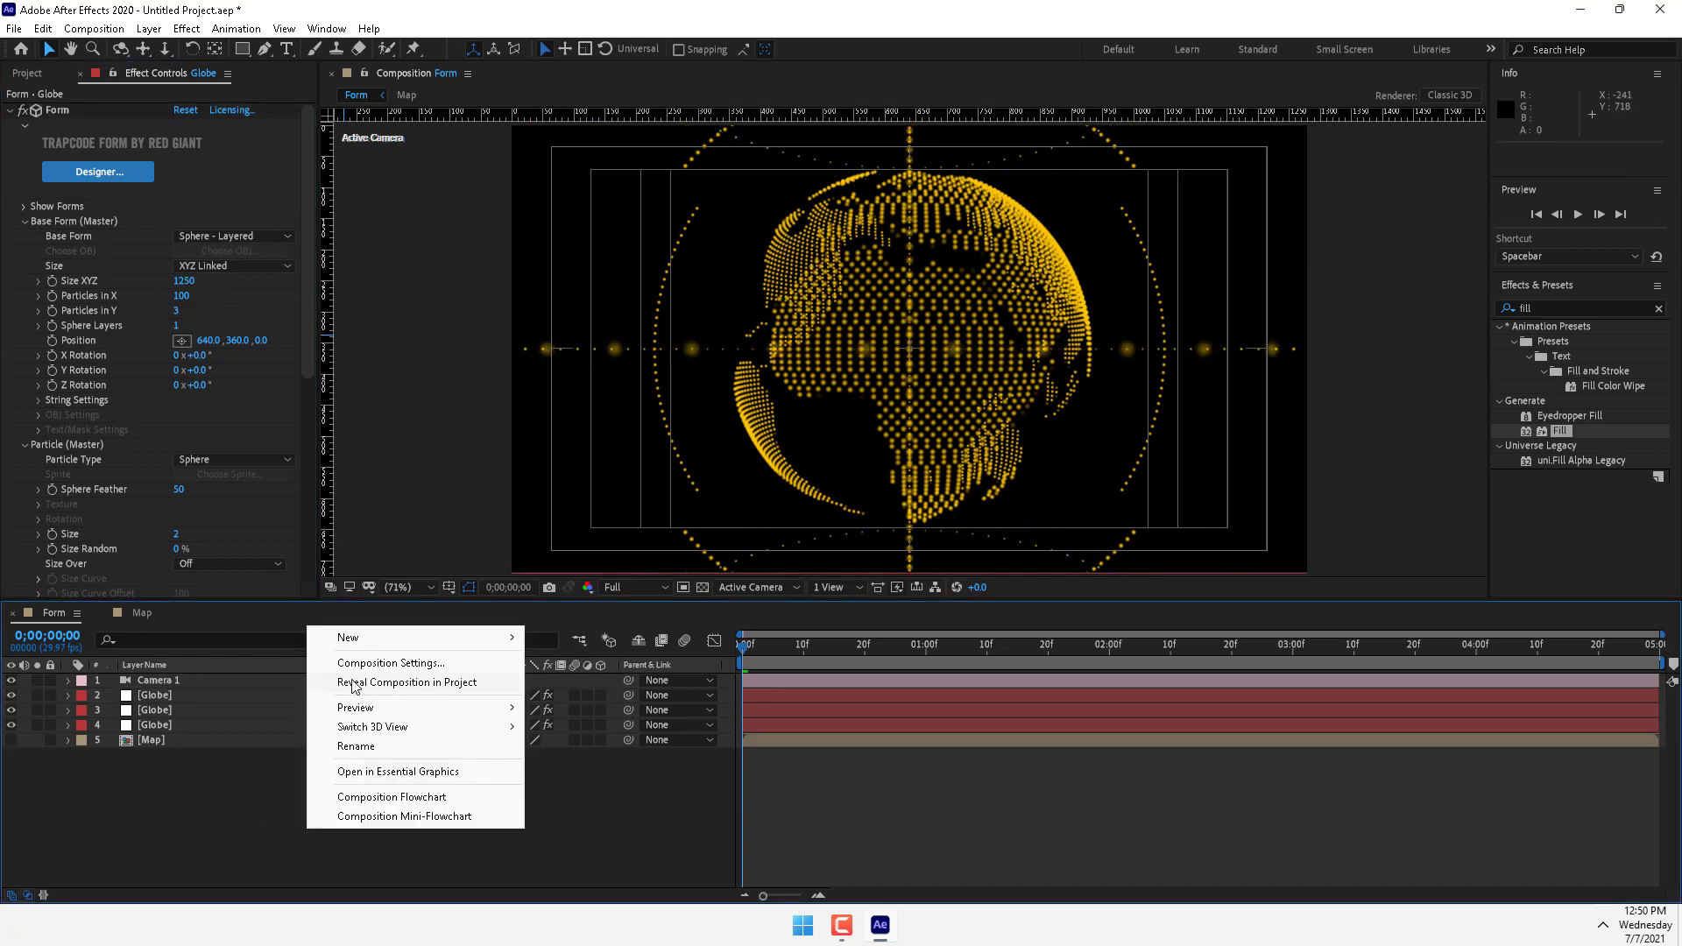
Duplicate the original map-based Globe layer and set the copy to 75 particles in both X and Y
click(161, 727)
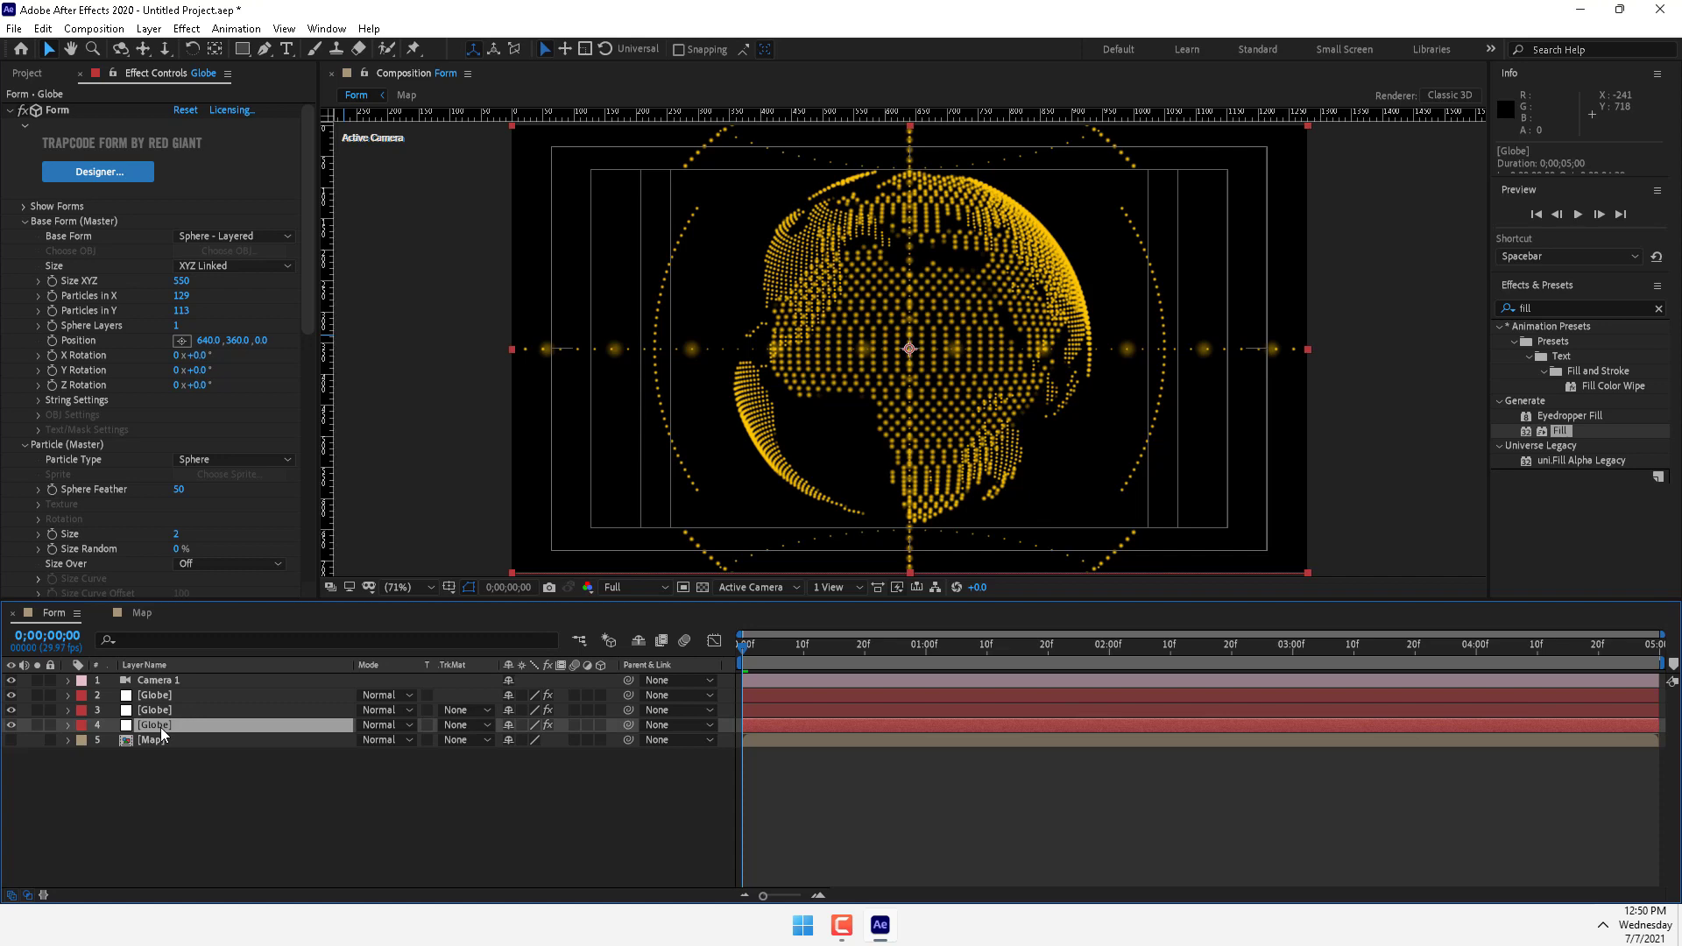
key(ctrl+d)
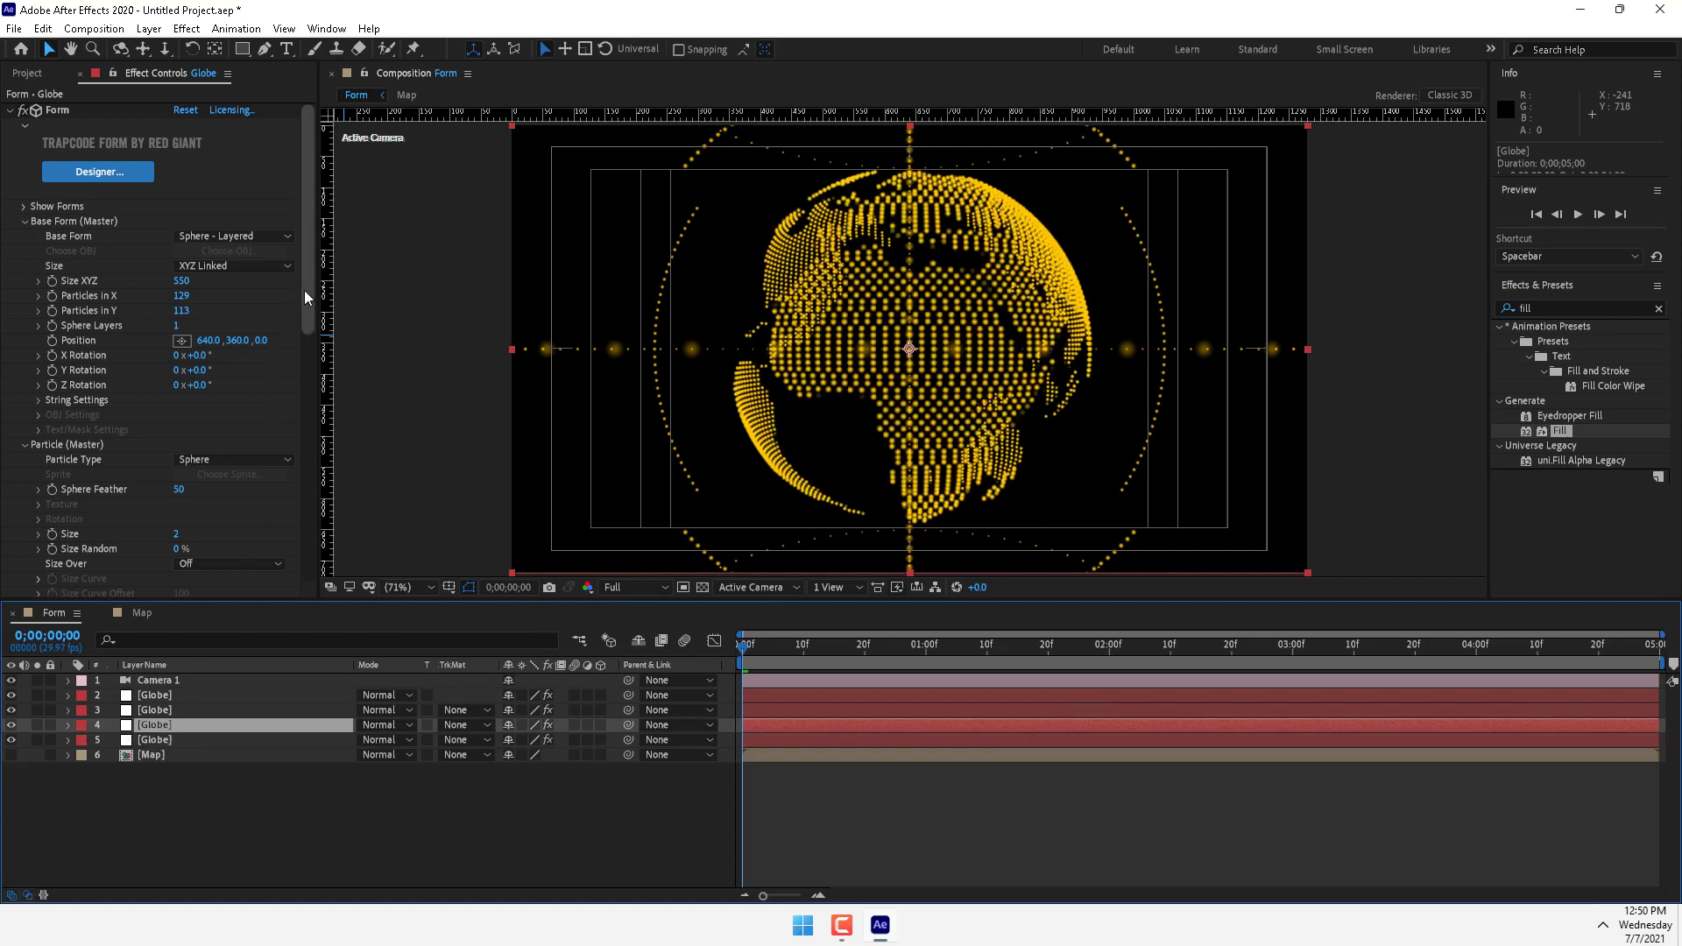
click(181, 296)
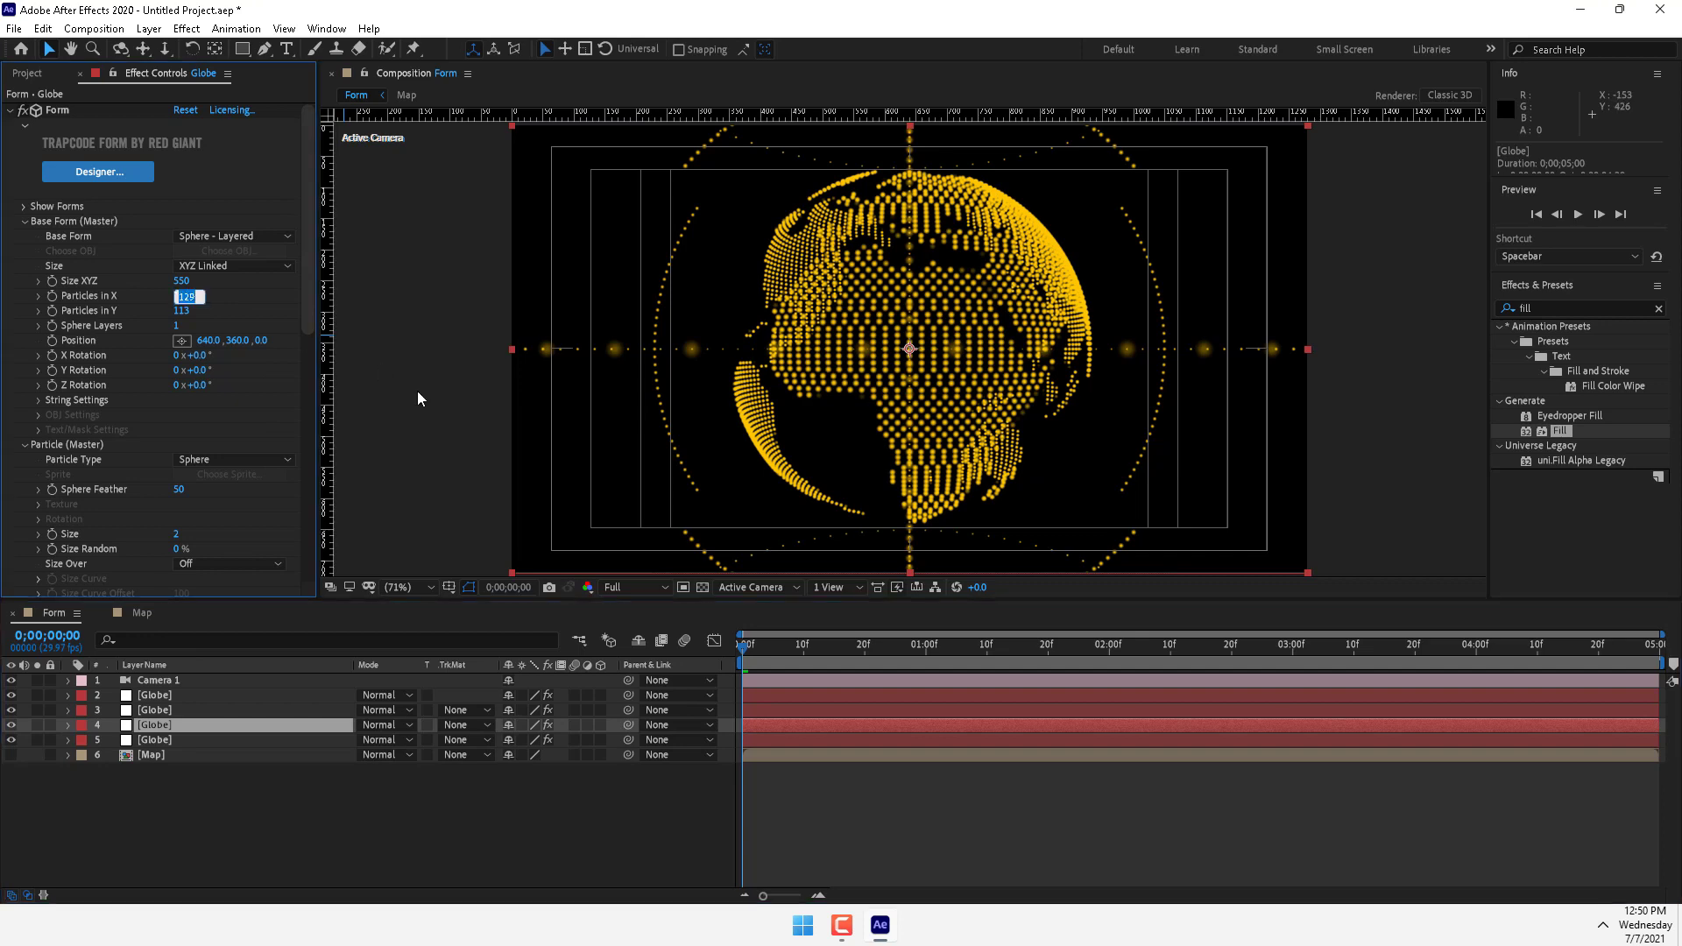
text(75)
key(Tab)
text(75)
key(Return)
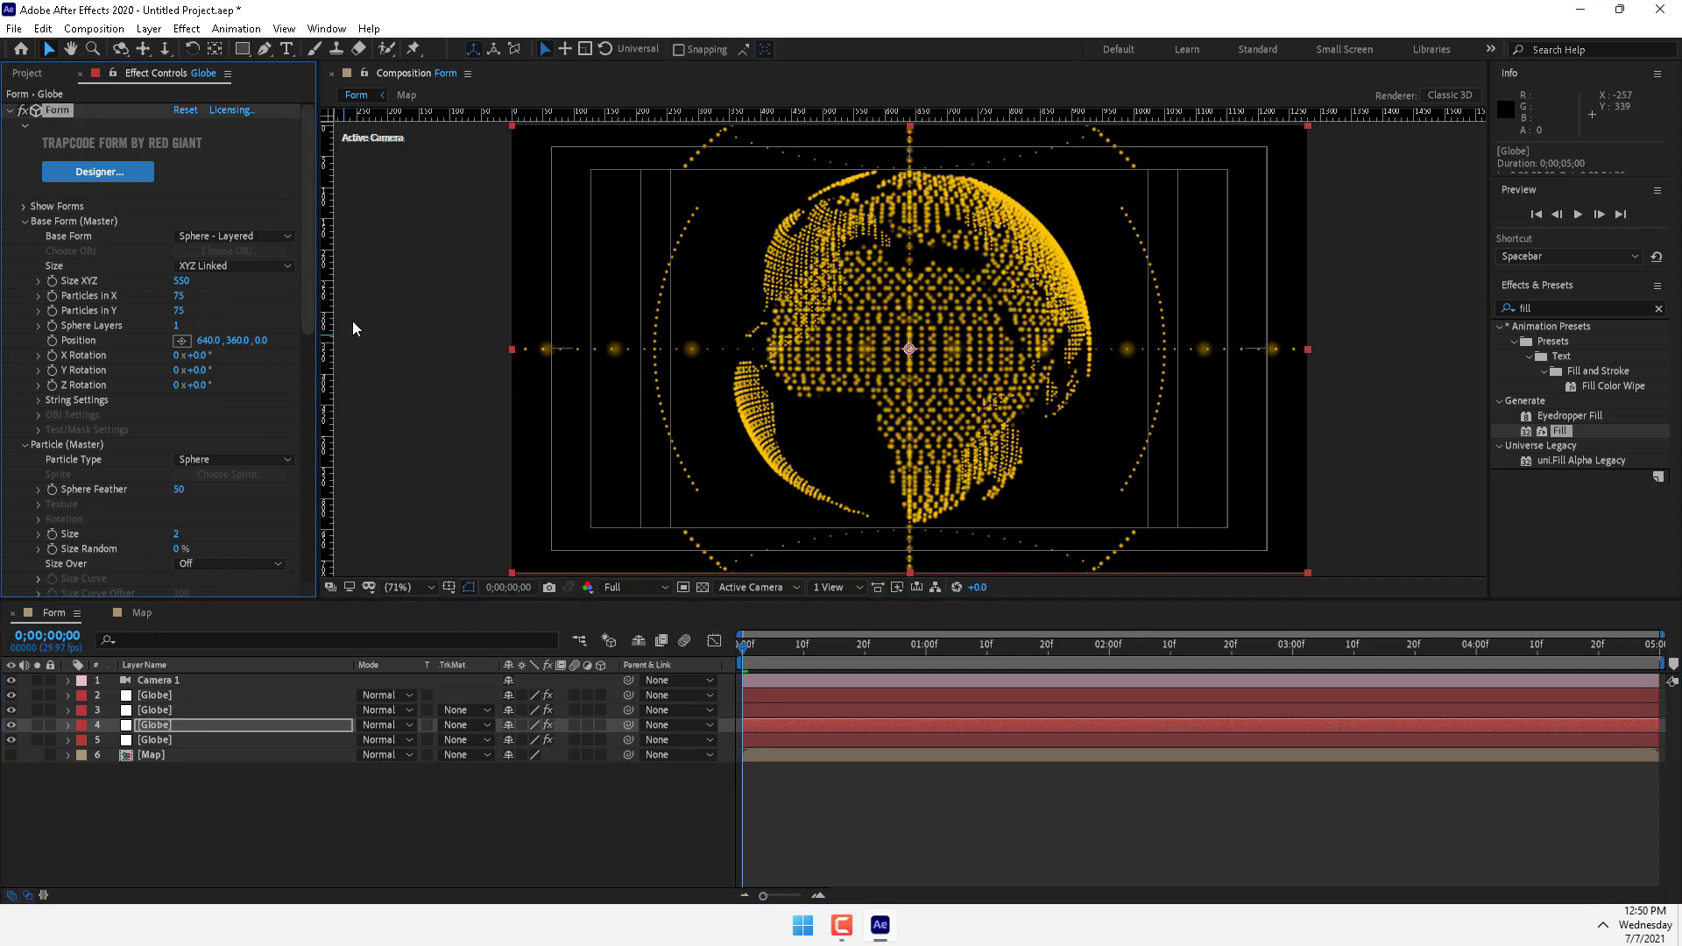
Try a smaller particle size on the copy of the map-based globe
scroll(192, 362, down, 4)
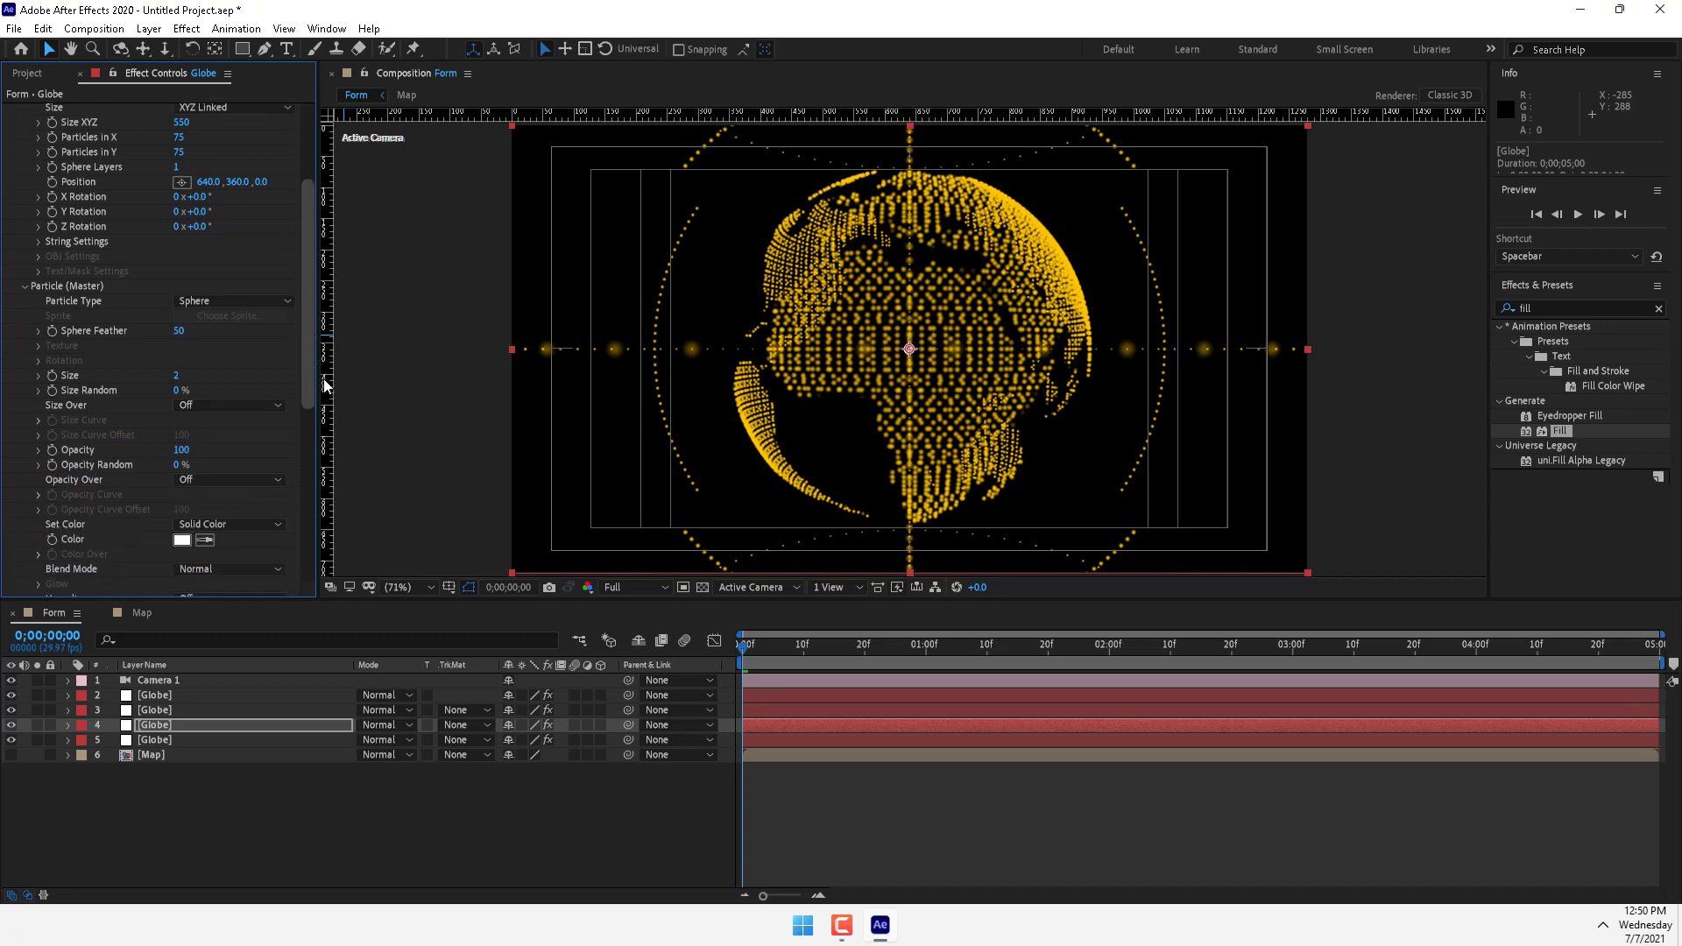
click(176, 367)
text(0.5)
key(Return)
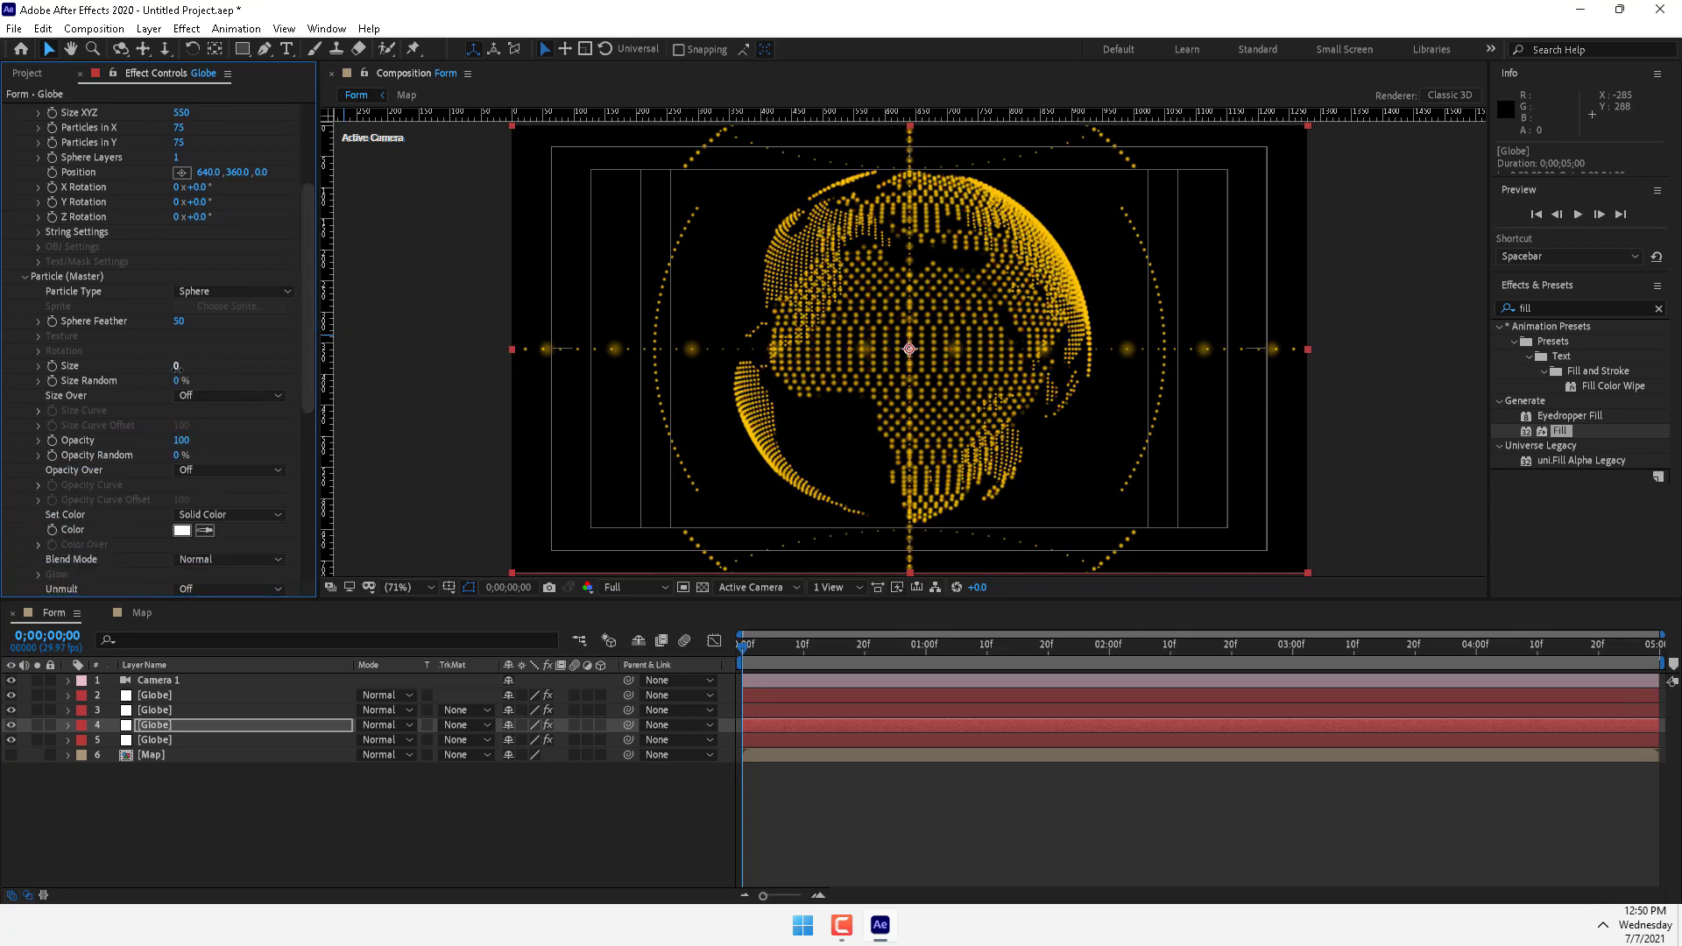
Set the map-based globe copy's Disperse to about 15 and its particle size to 2
drag(311, 330, 312, 456)
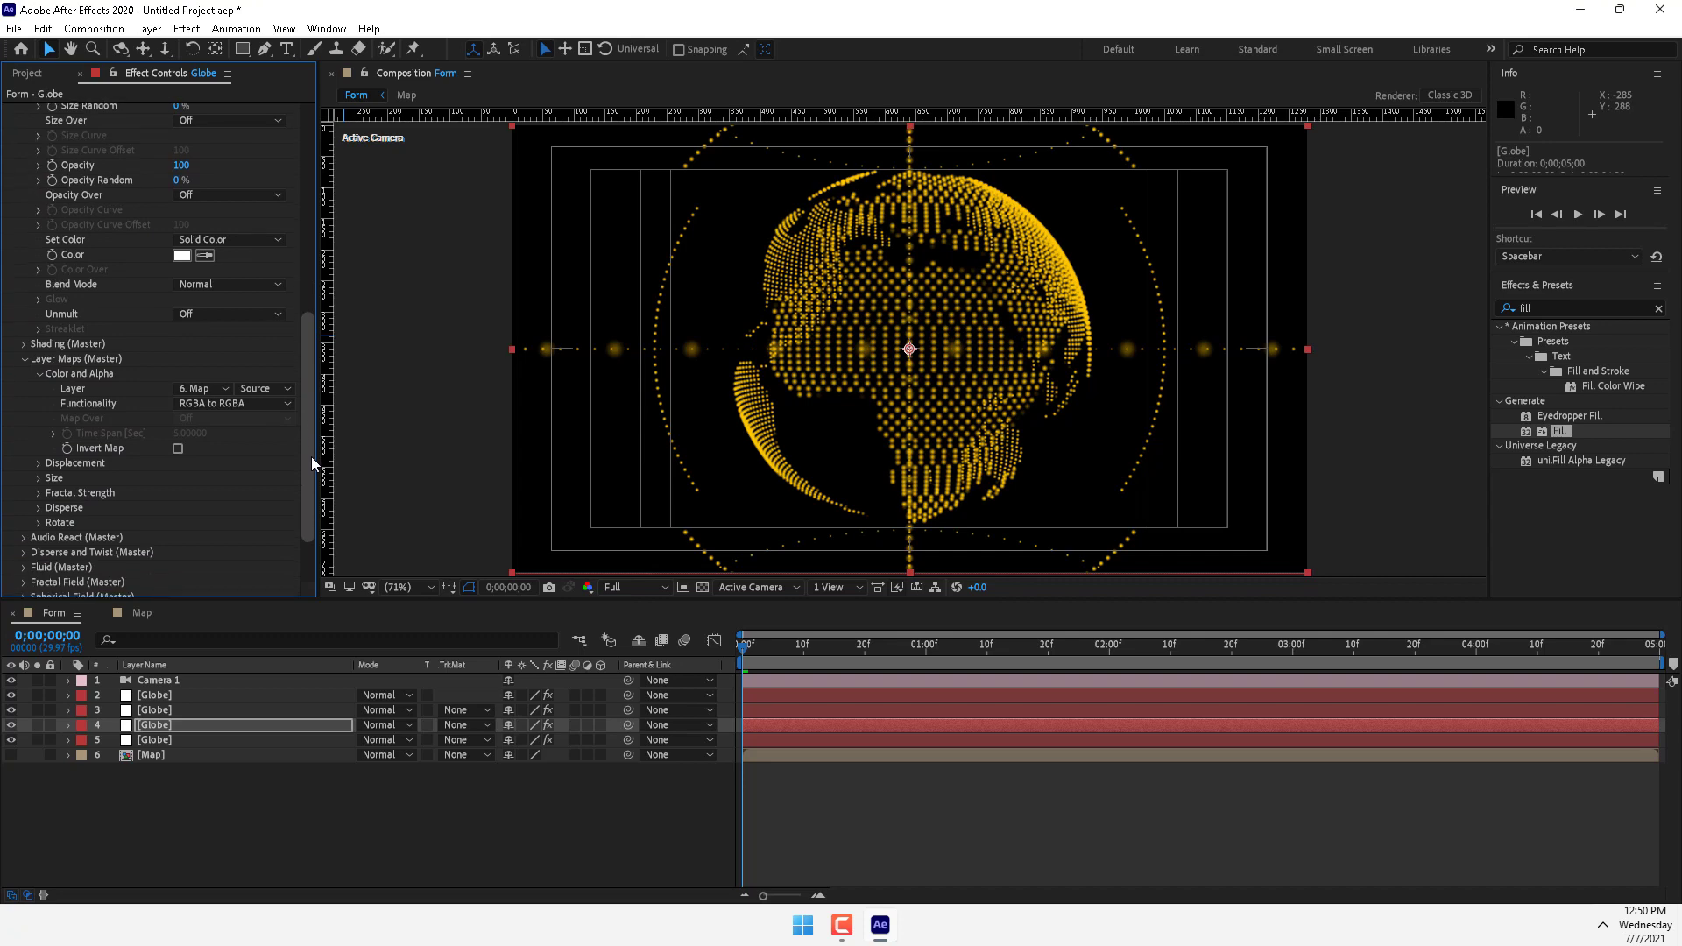
click(24, 552)
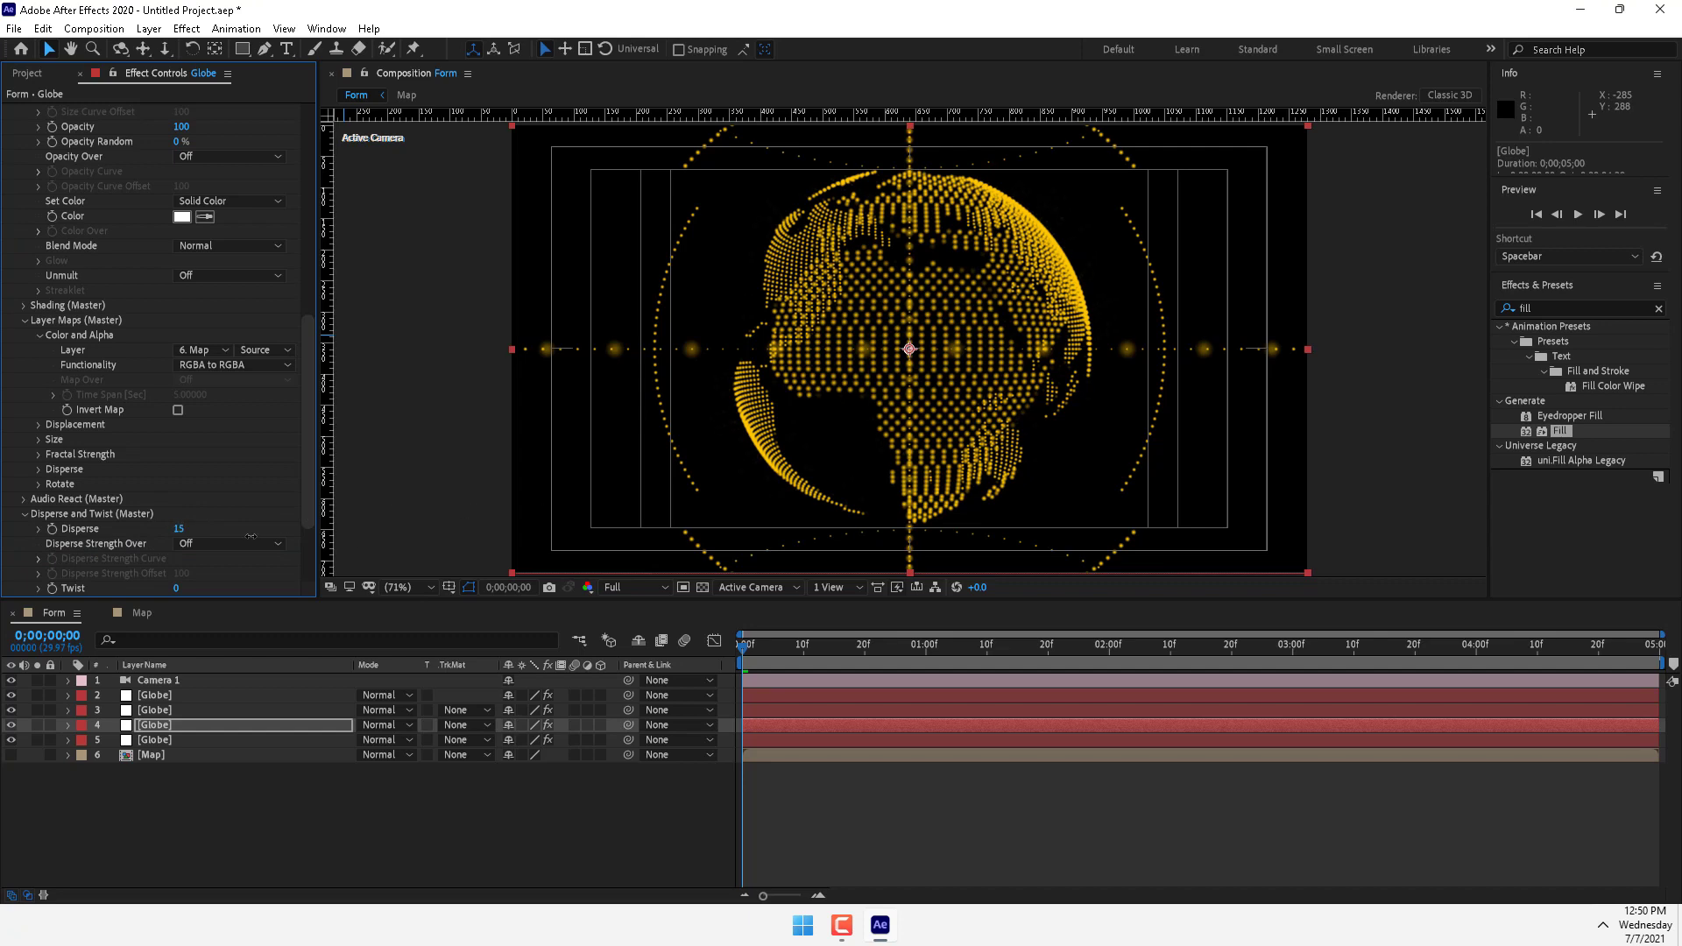
drag(311, 428, 326, 268)
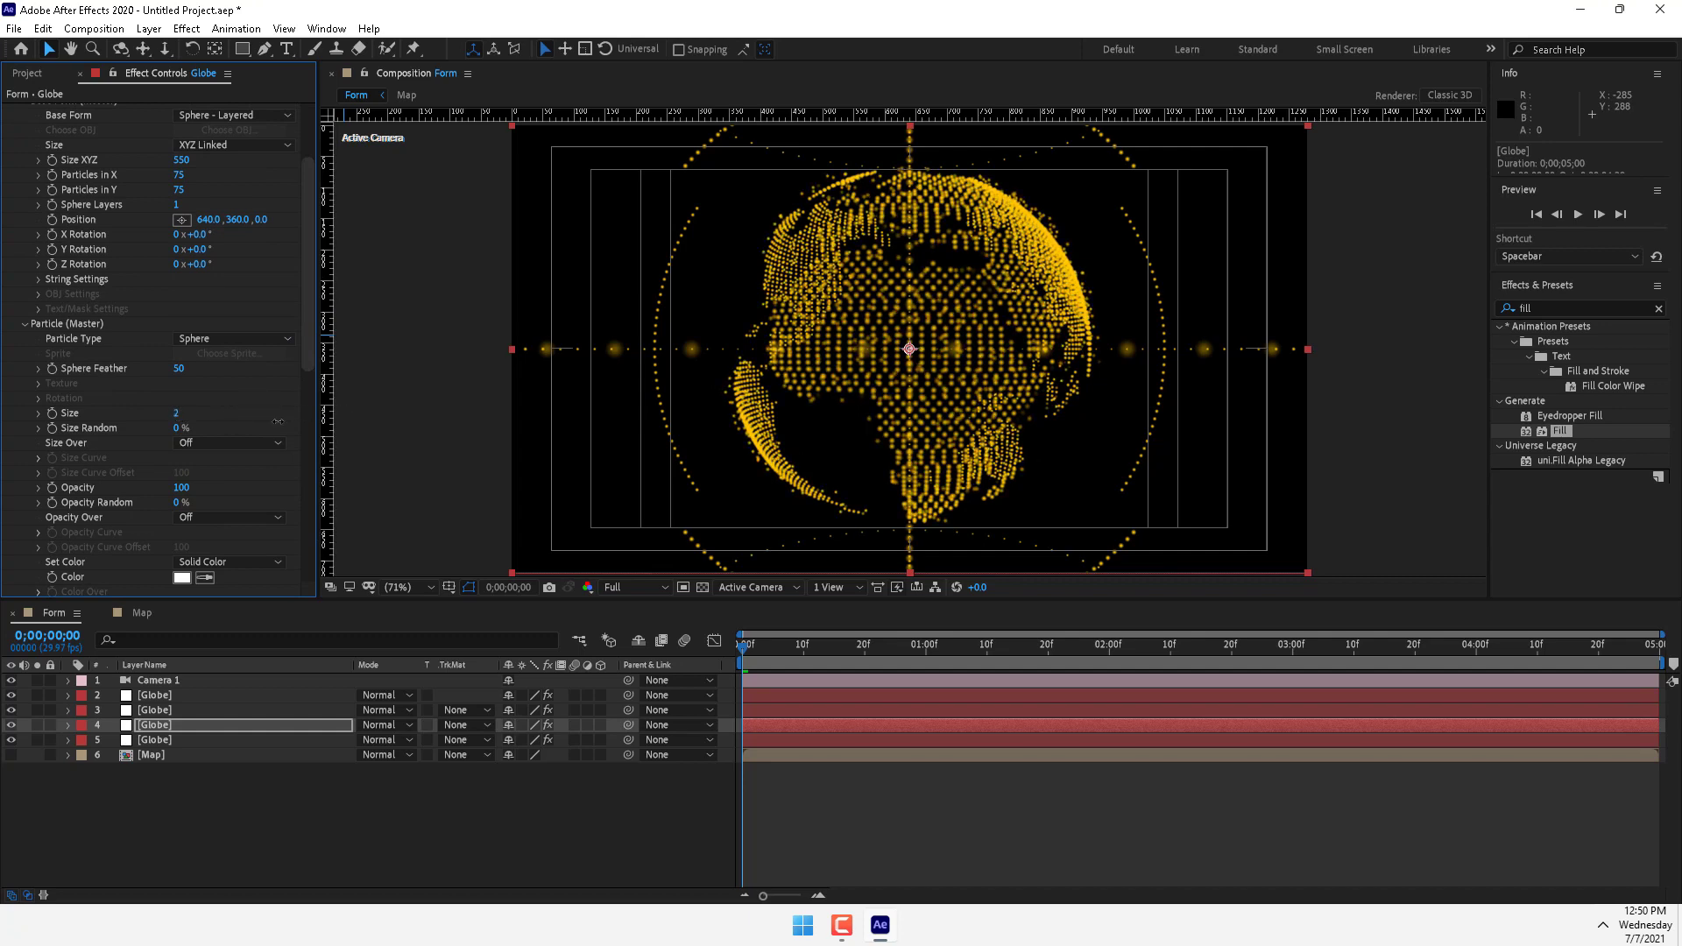
Set the original map-based globe's particle size to 1.5
click(182, 741)
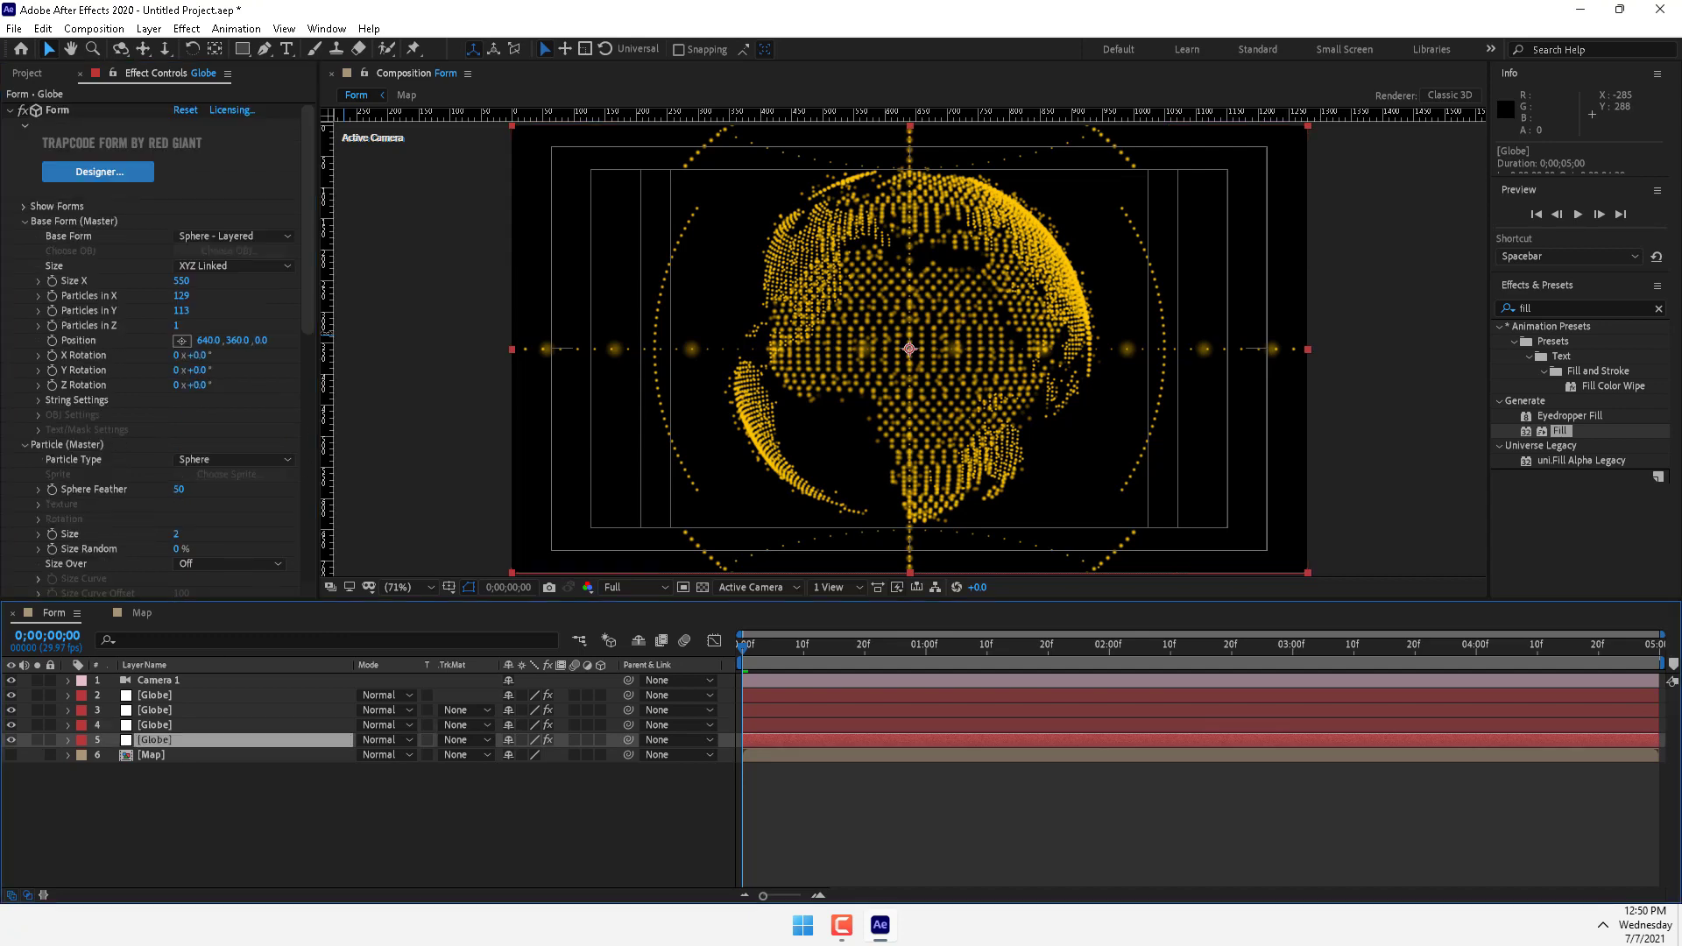
drag(310, 282, 313, 397)
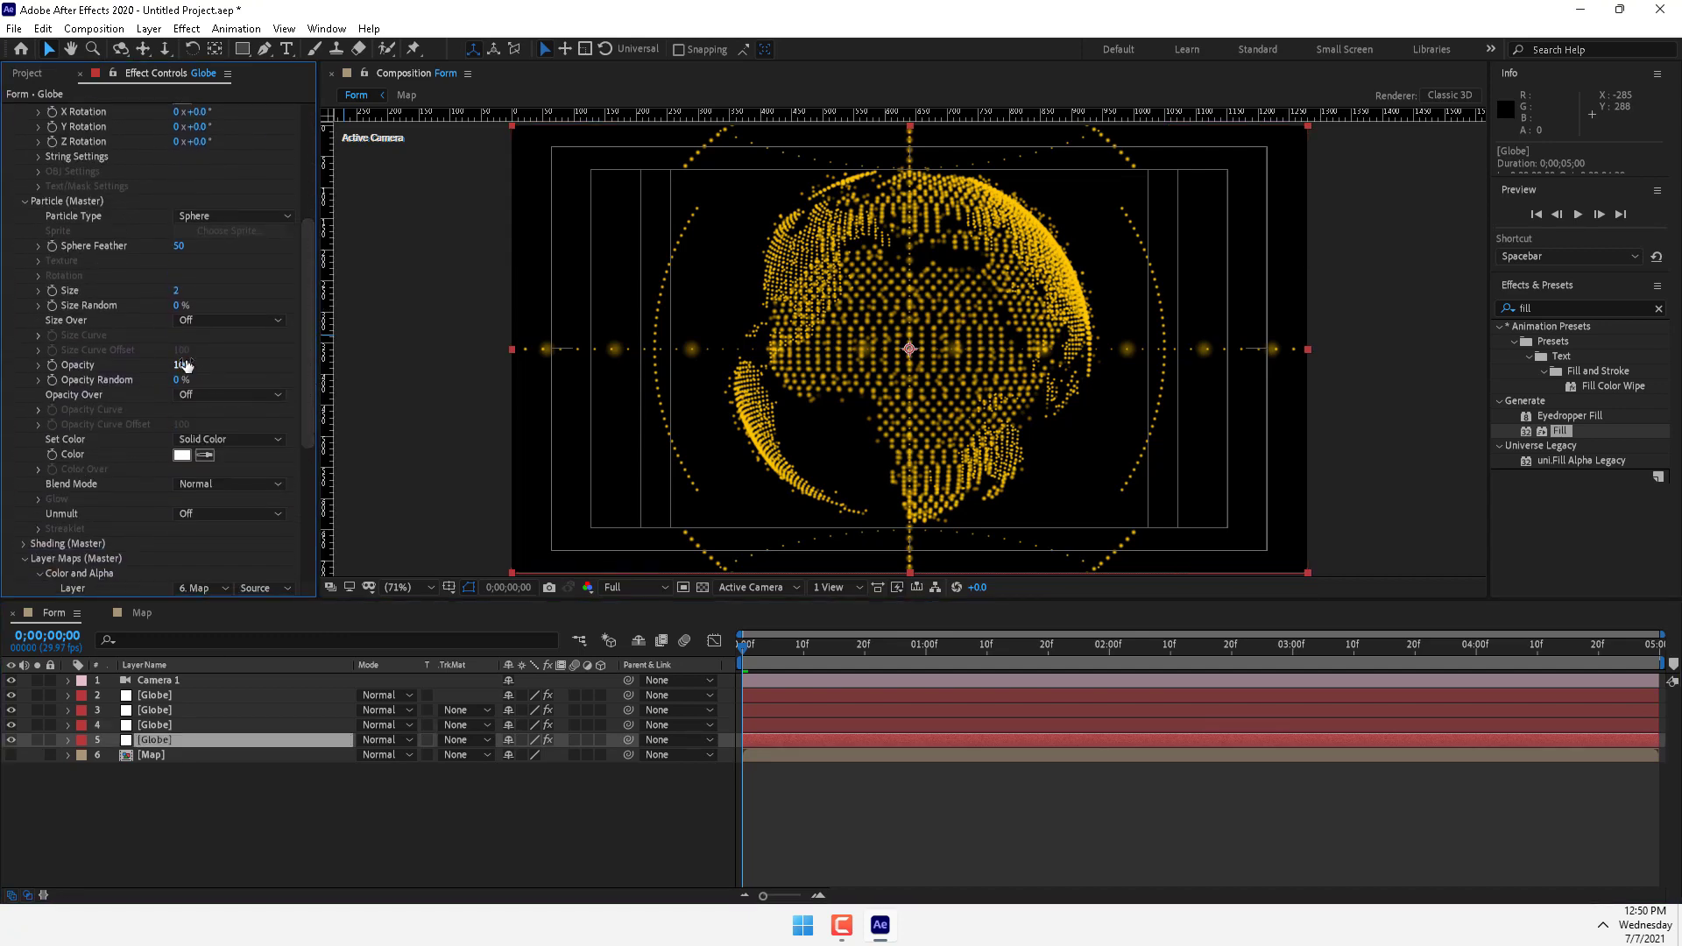
click(177, 291)
text(1.5)
key(Return)
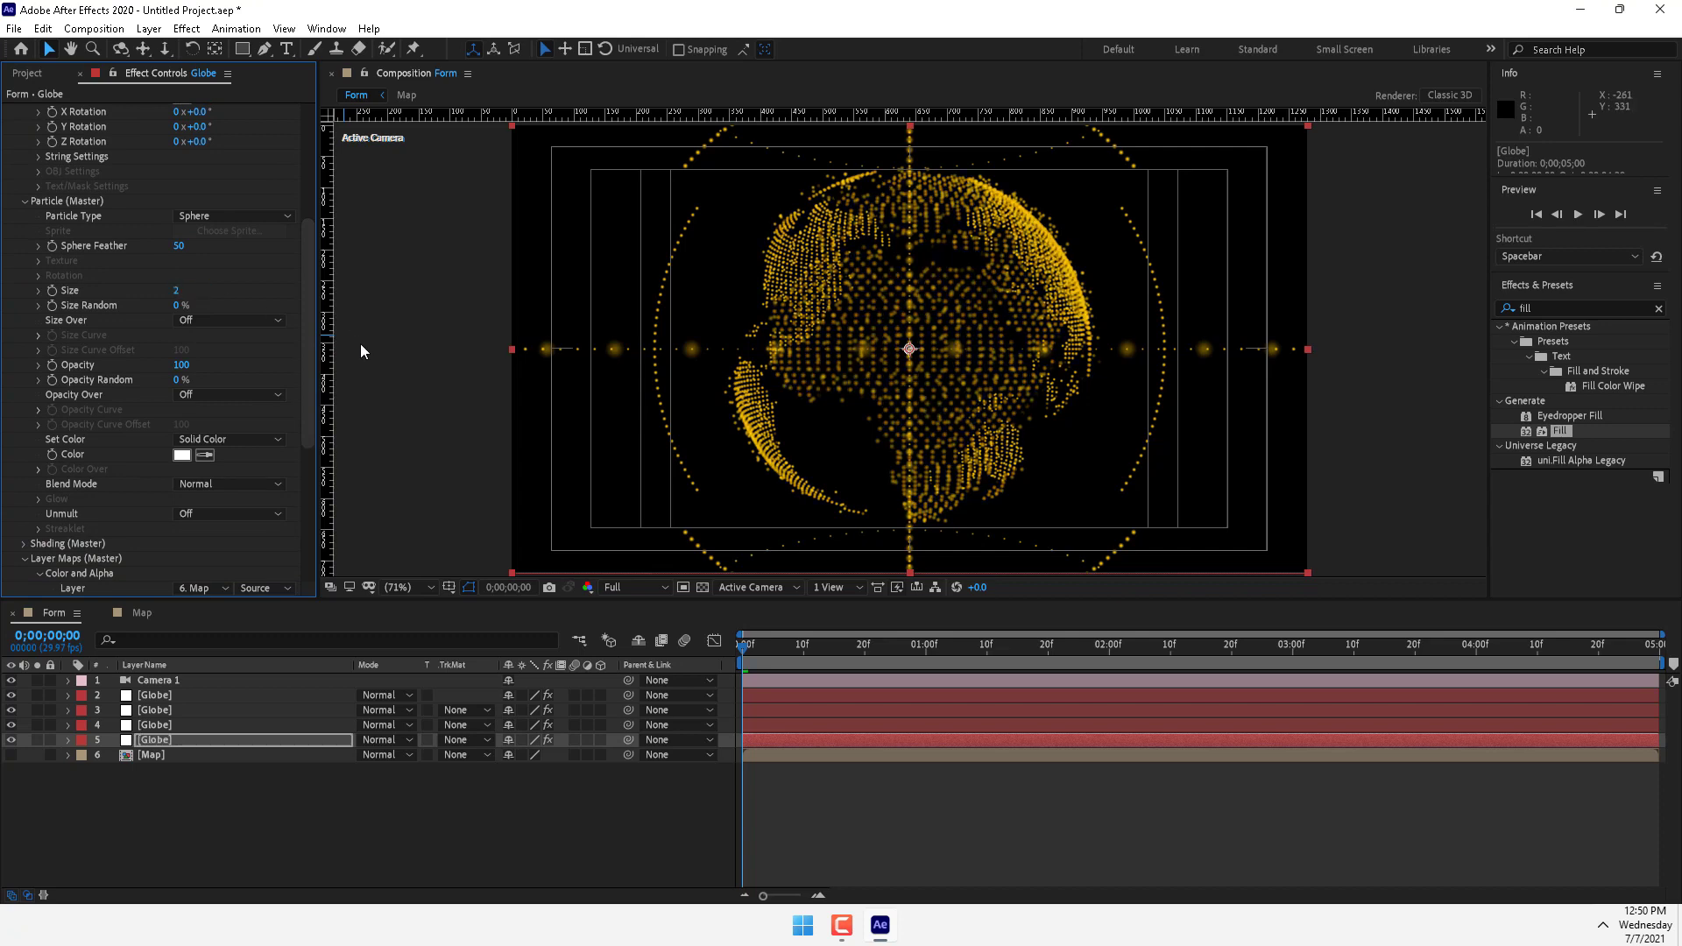
click(202, 724)
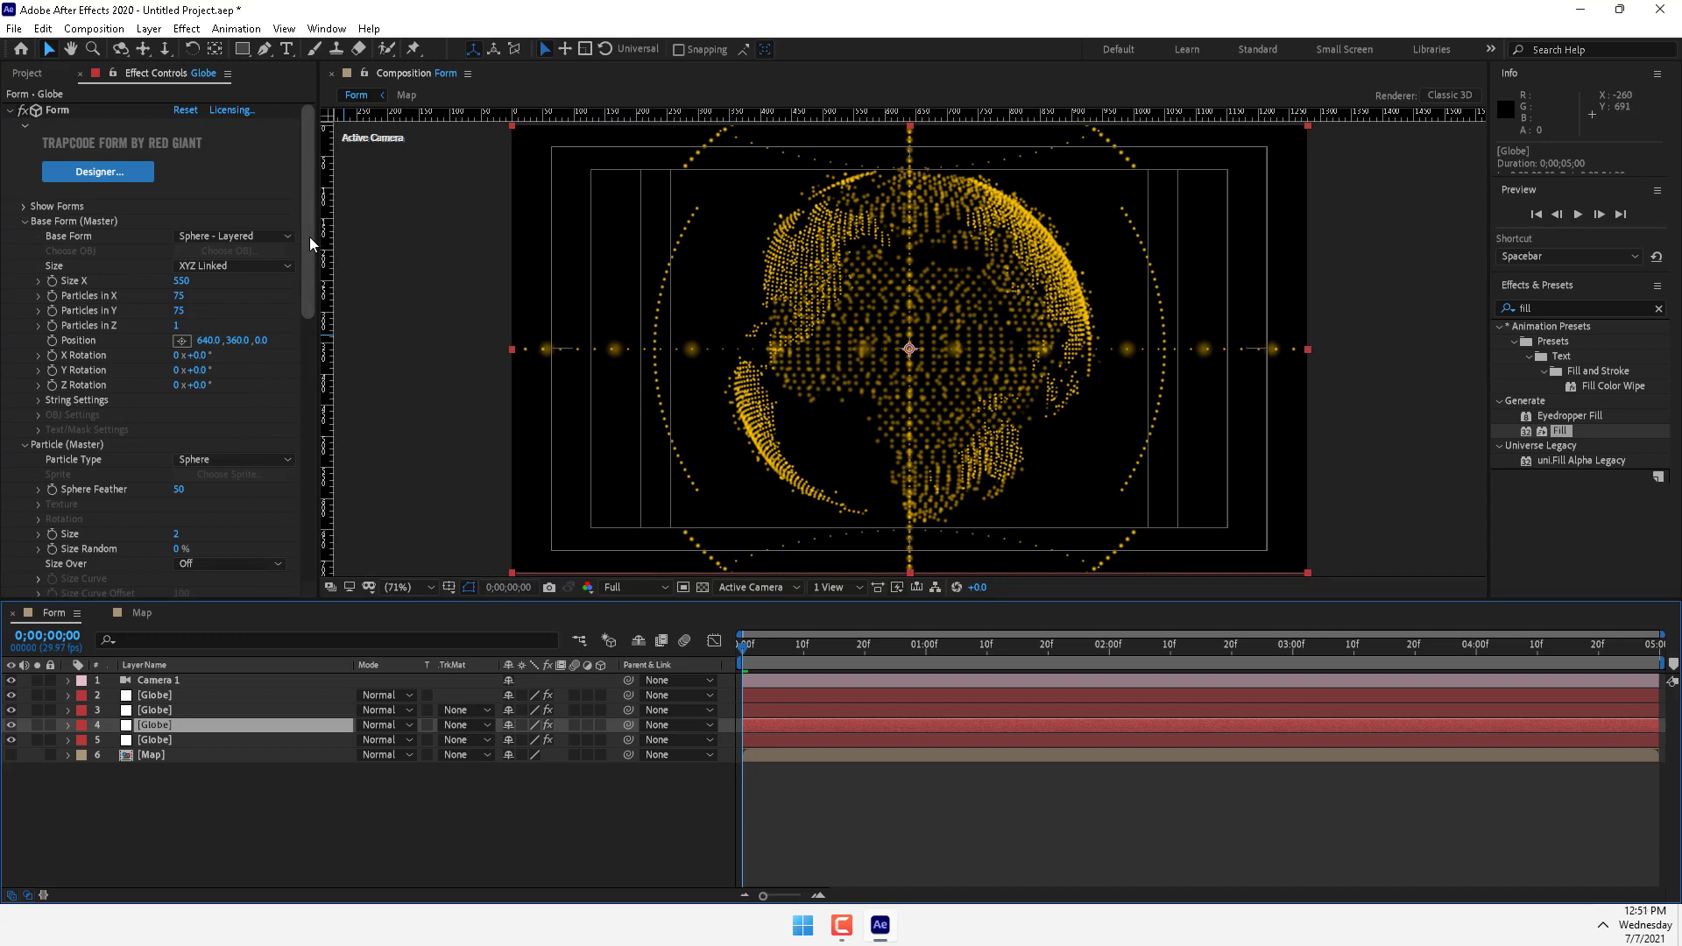
Create a null object and parent Camera 1 to it, then undo a trial move of the null
right_click(342, 846)
mouse_move(409, 665)
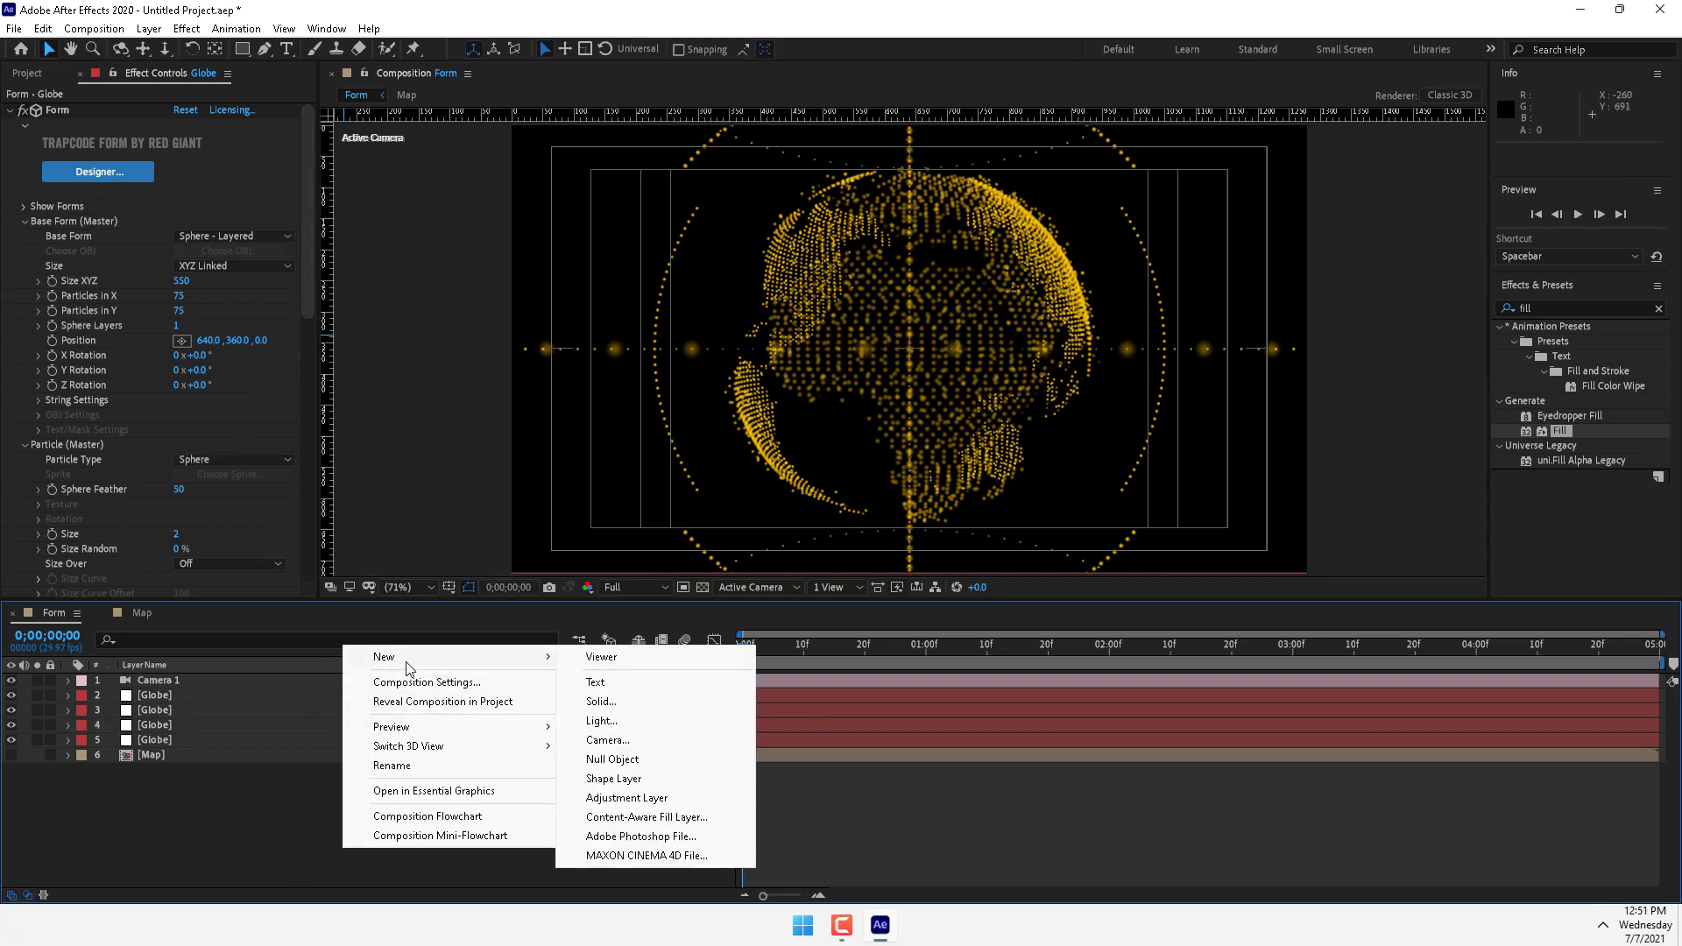
click(618, 760)
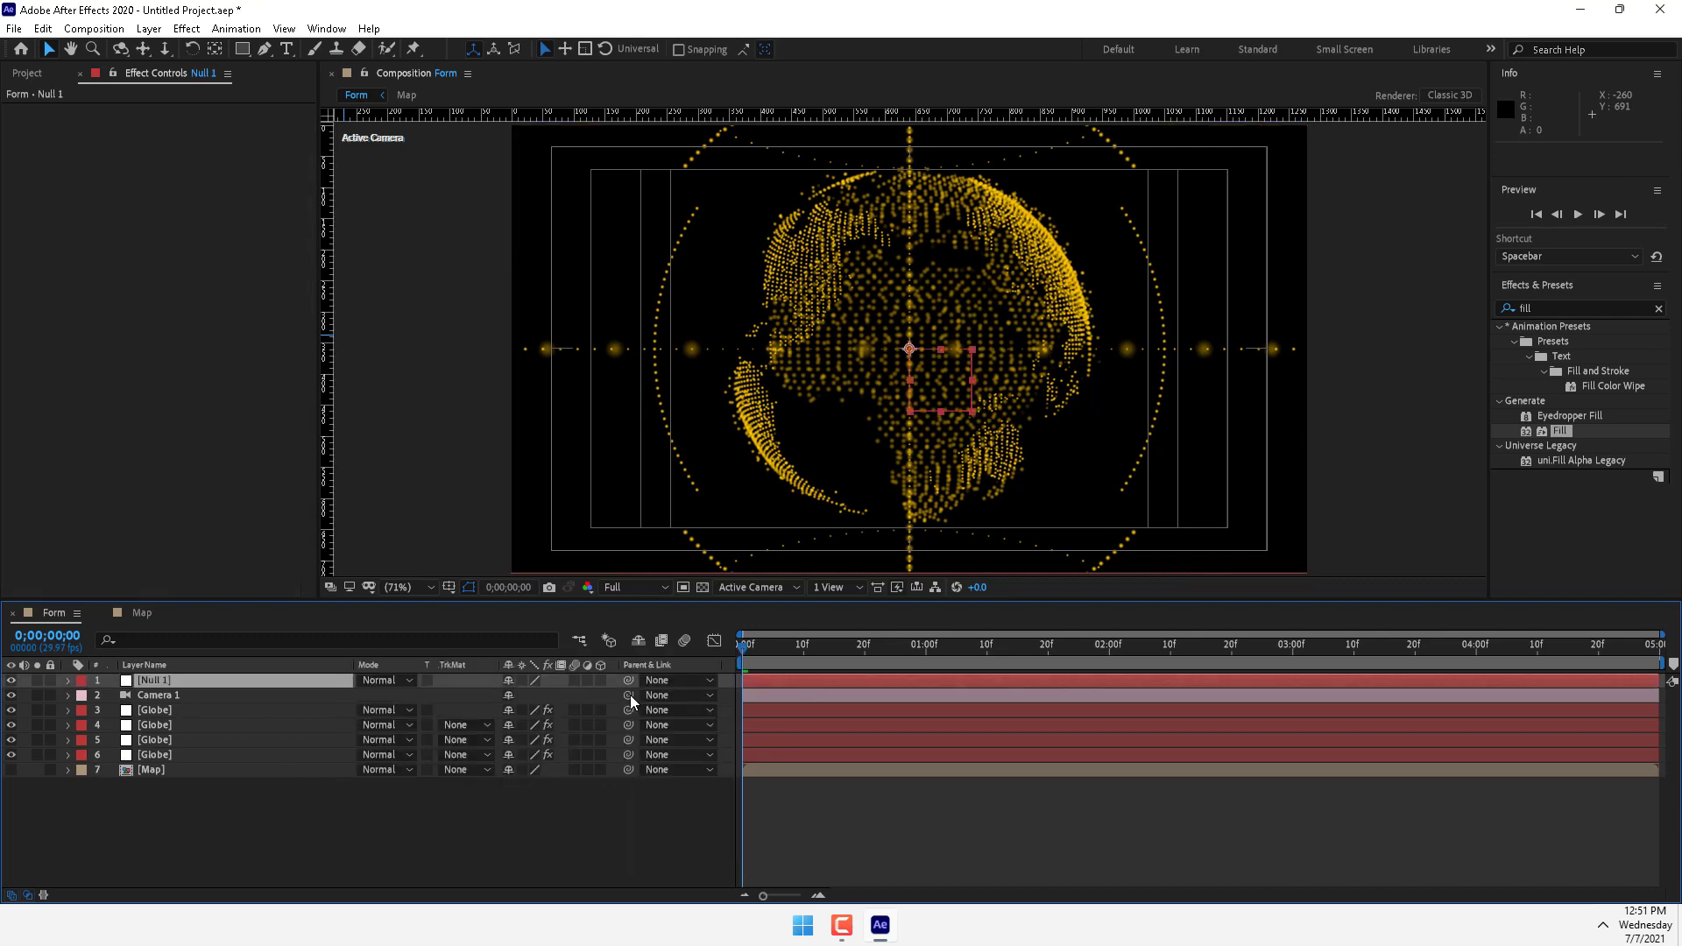
drag(629, 696, 158, 681)
drag(949, 380, 978, 390)
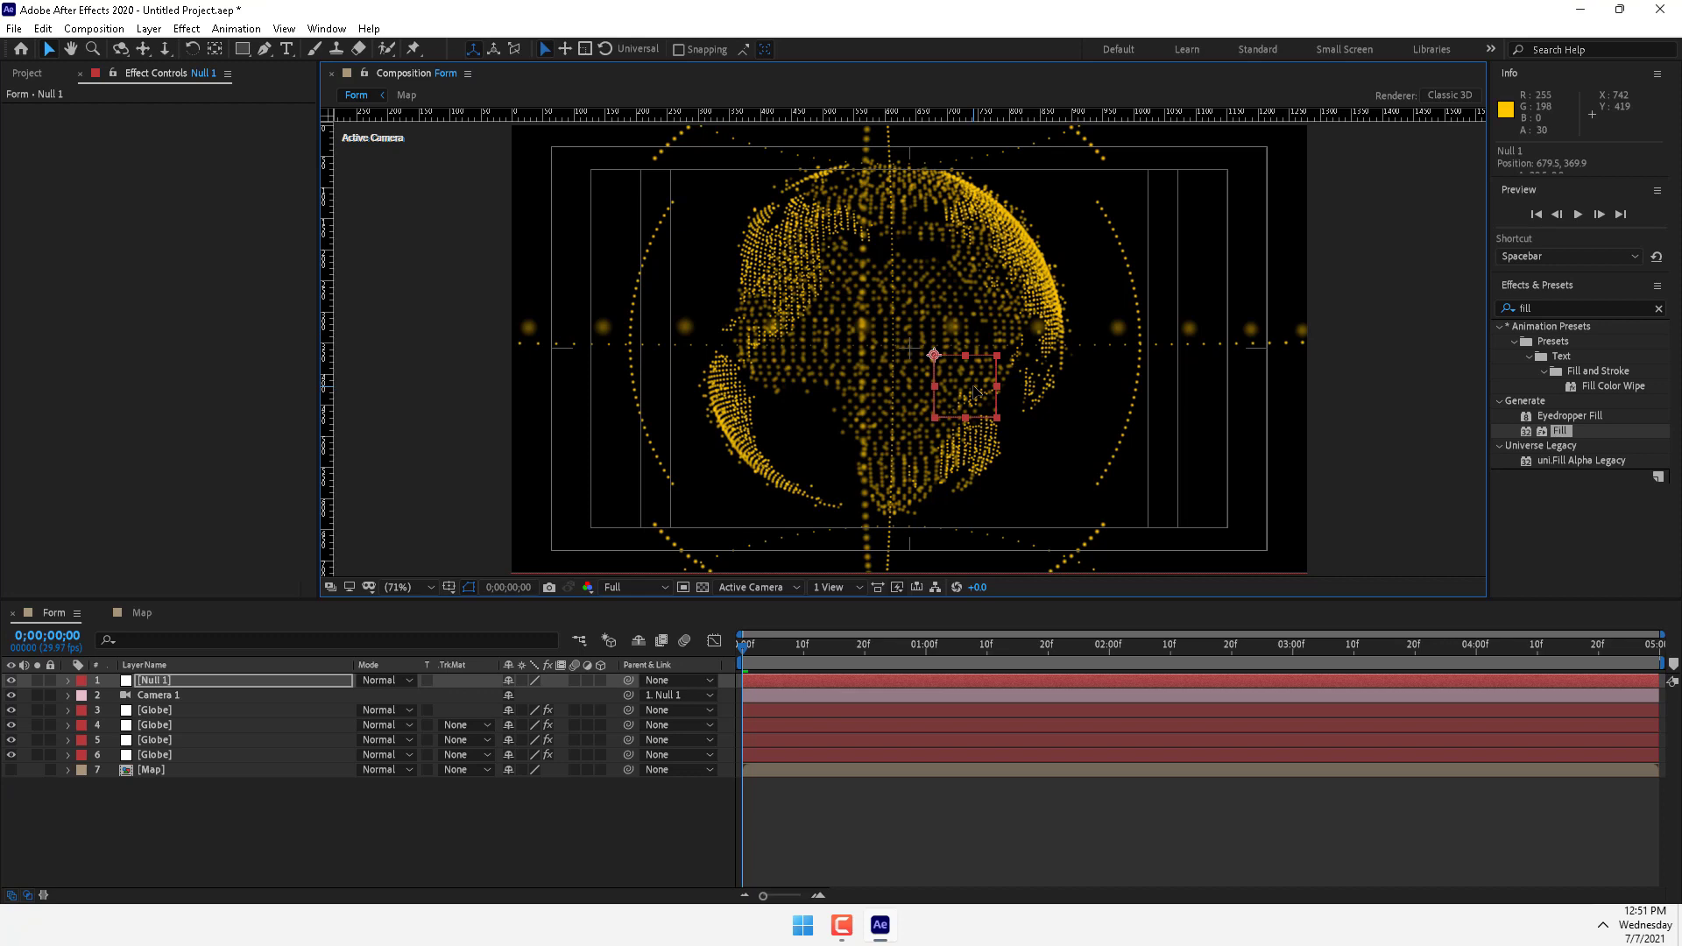
key(ctrl+z)
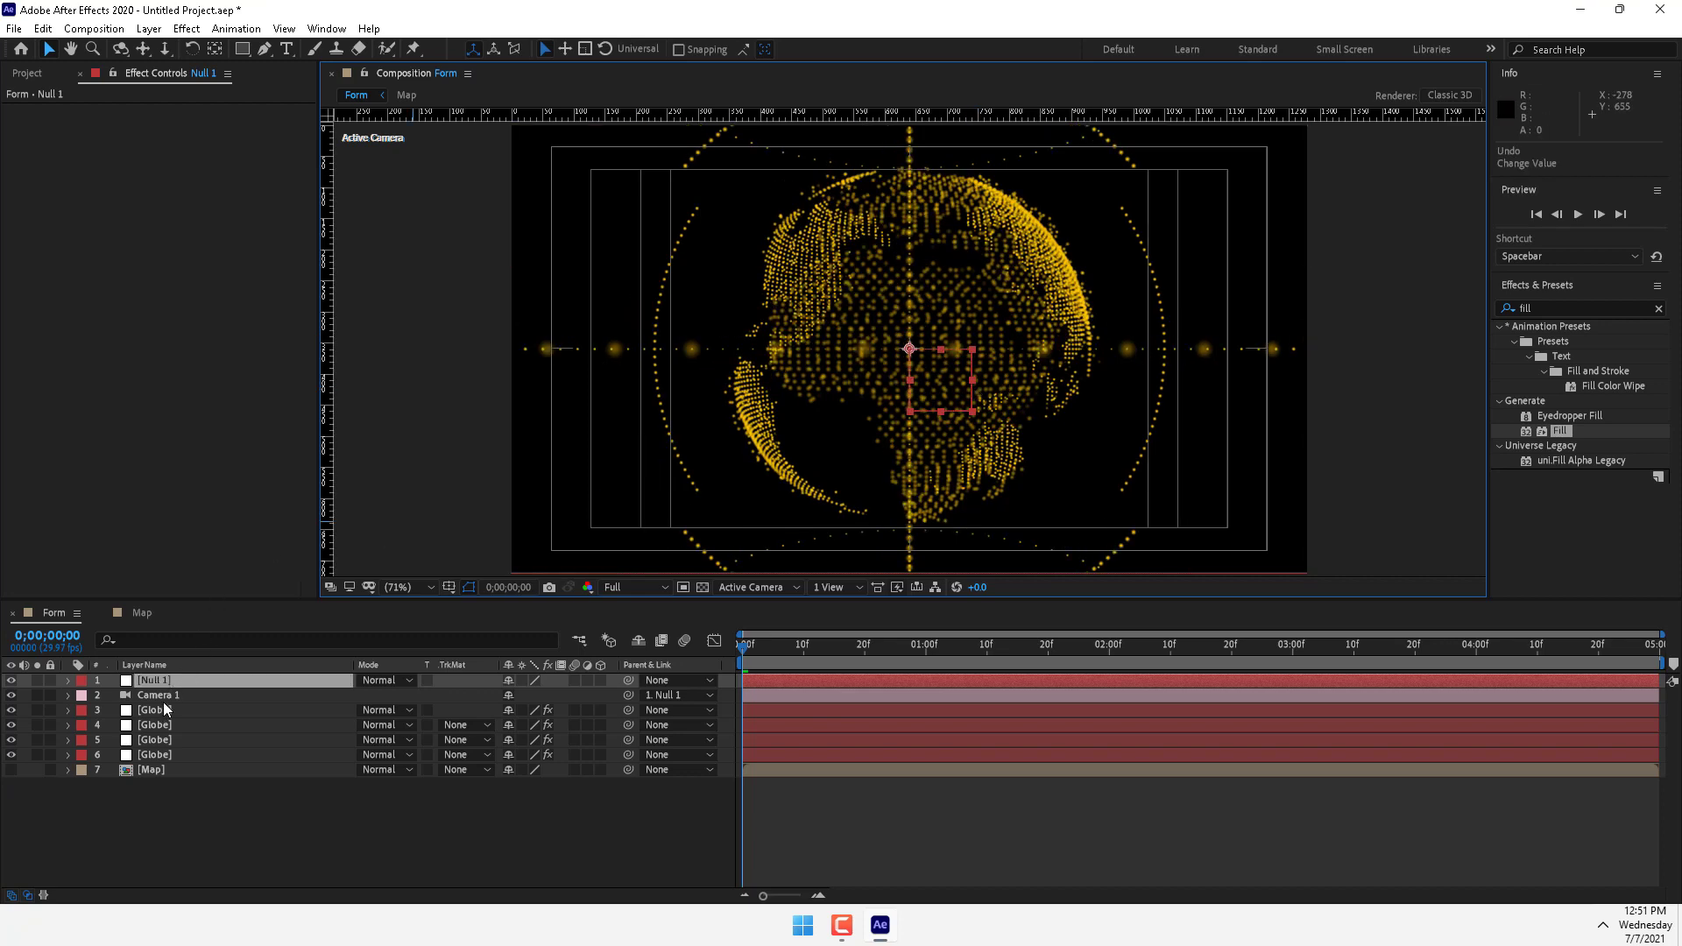
Make the null 3D and keyframe its Y Rotation from 0 at the first frame to 2 revolutions at 0;00;04;29
click(601, 681)
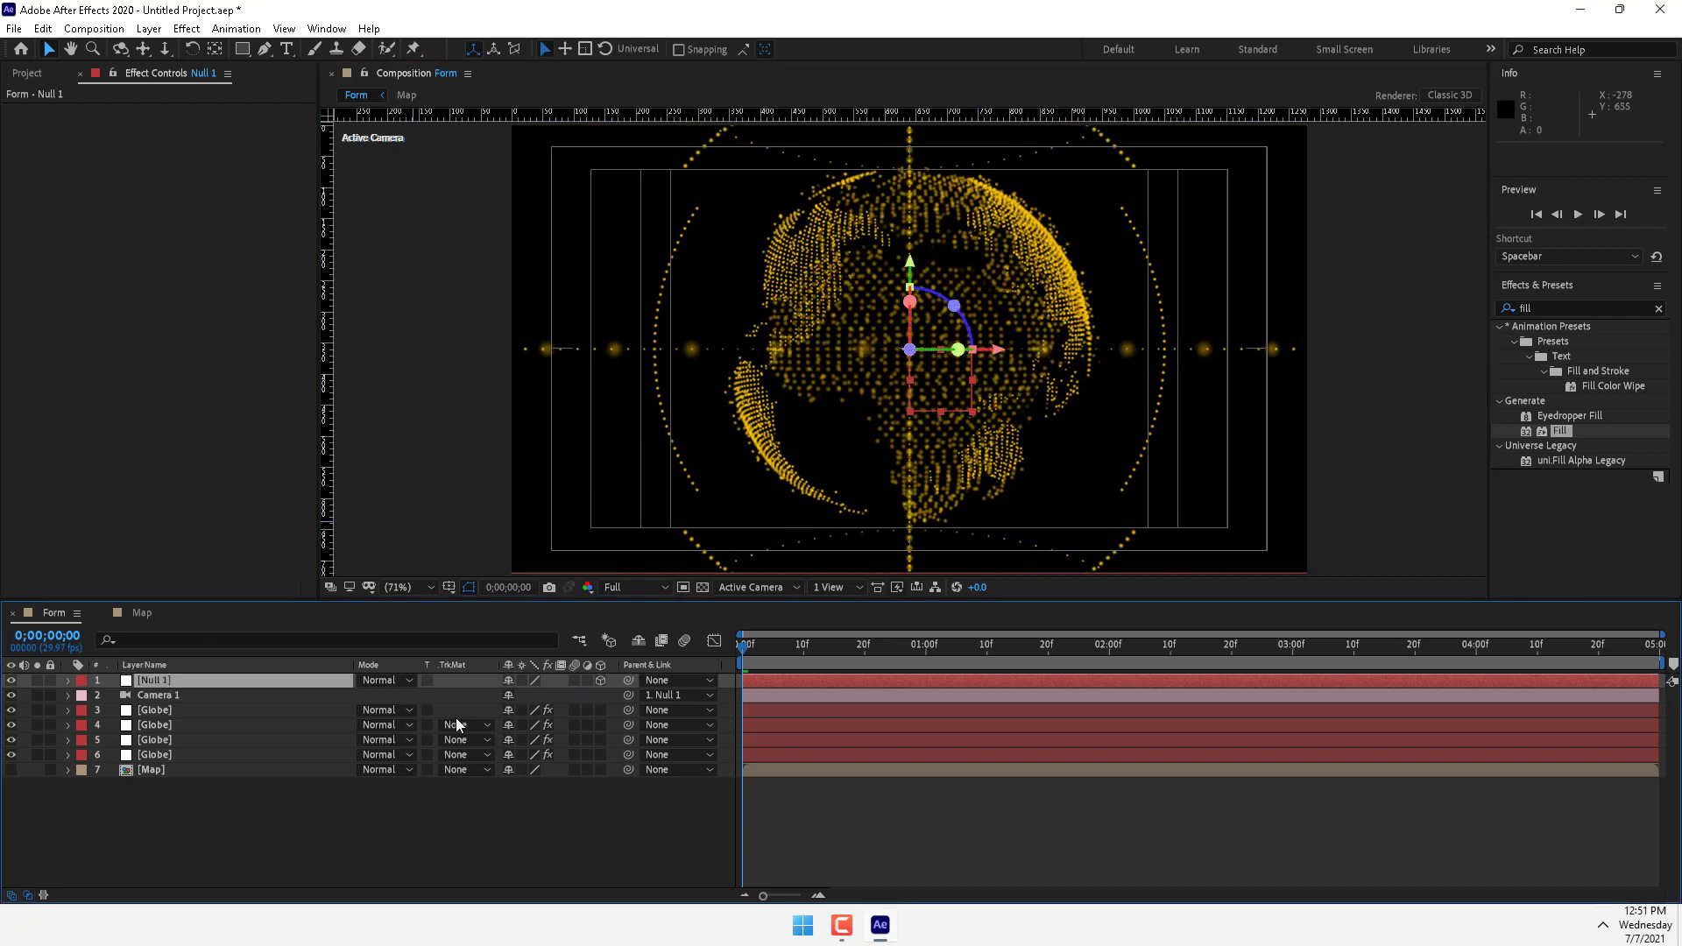
key(r)
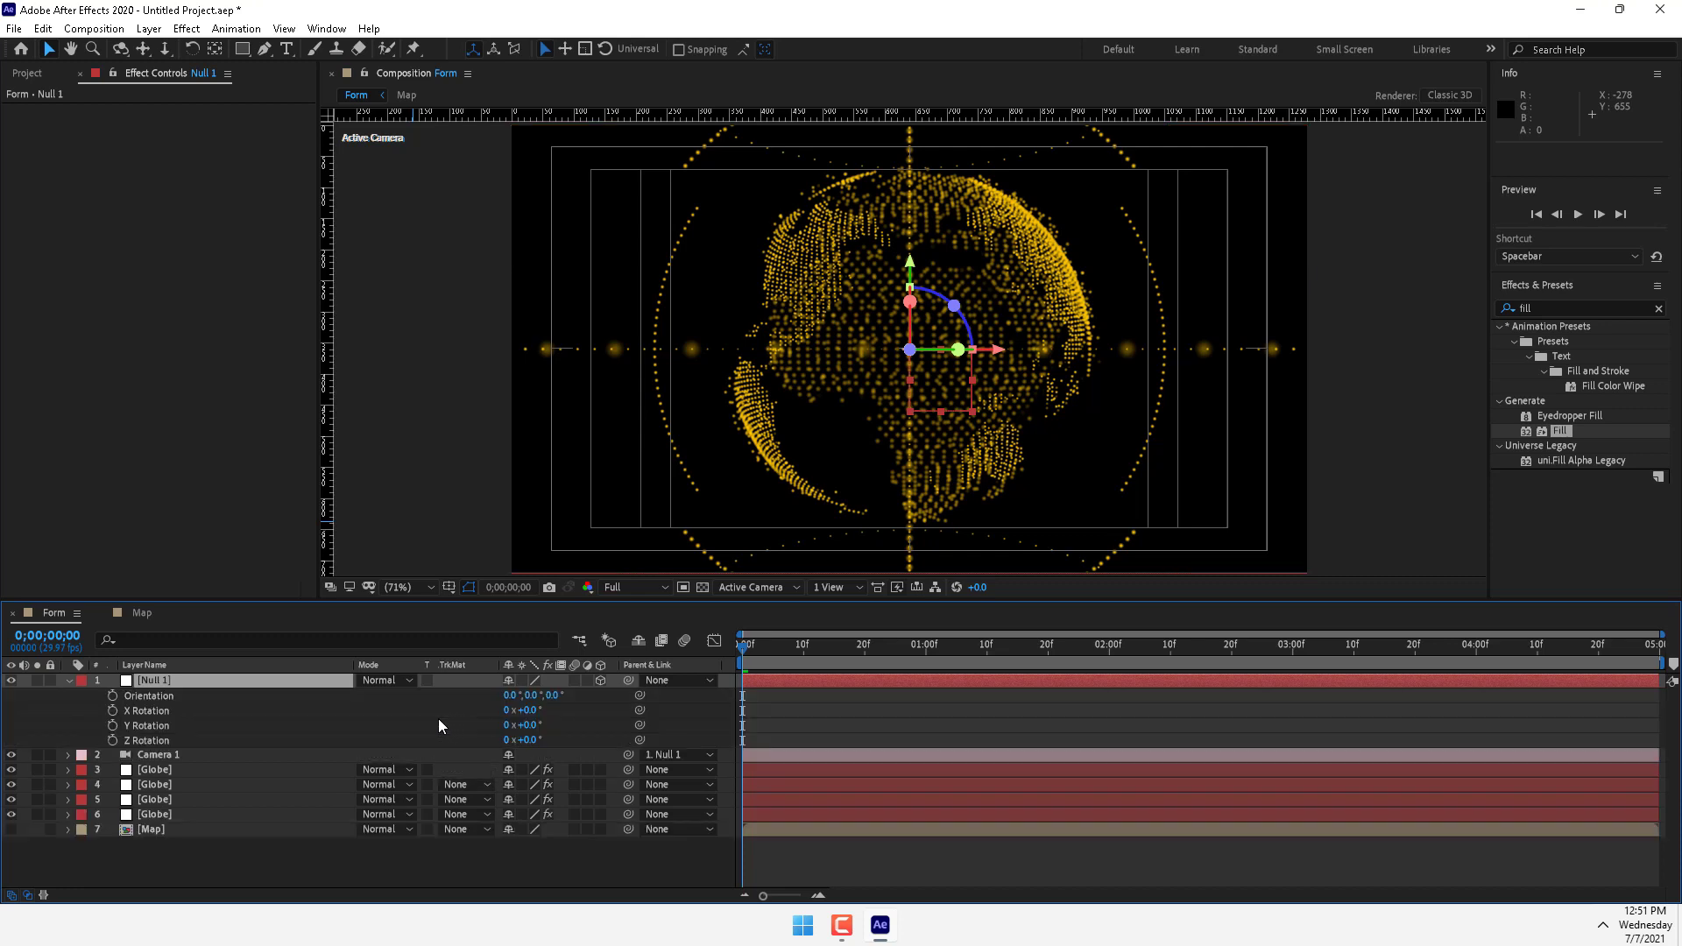
click(112, 726)
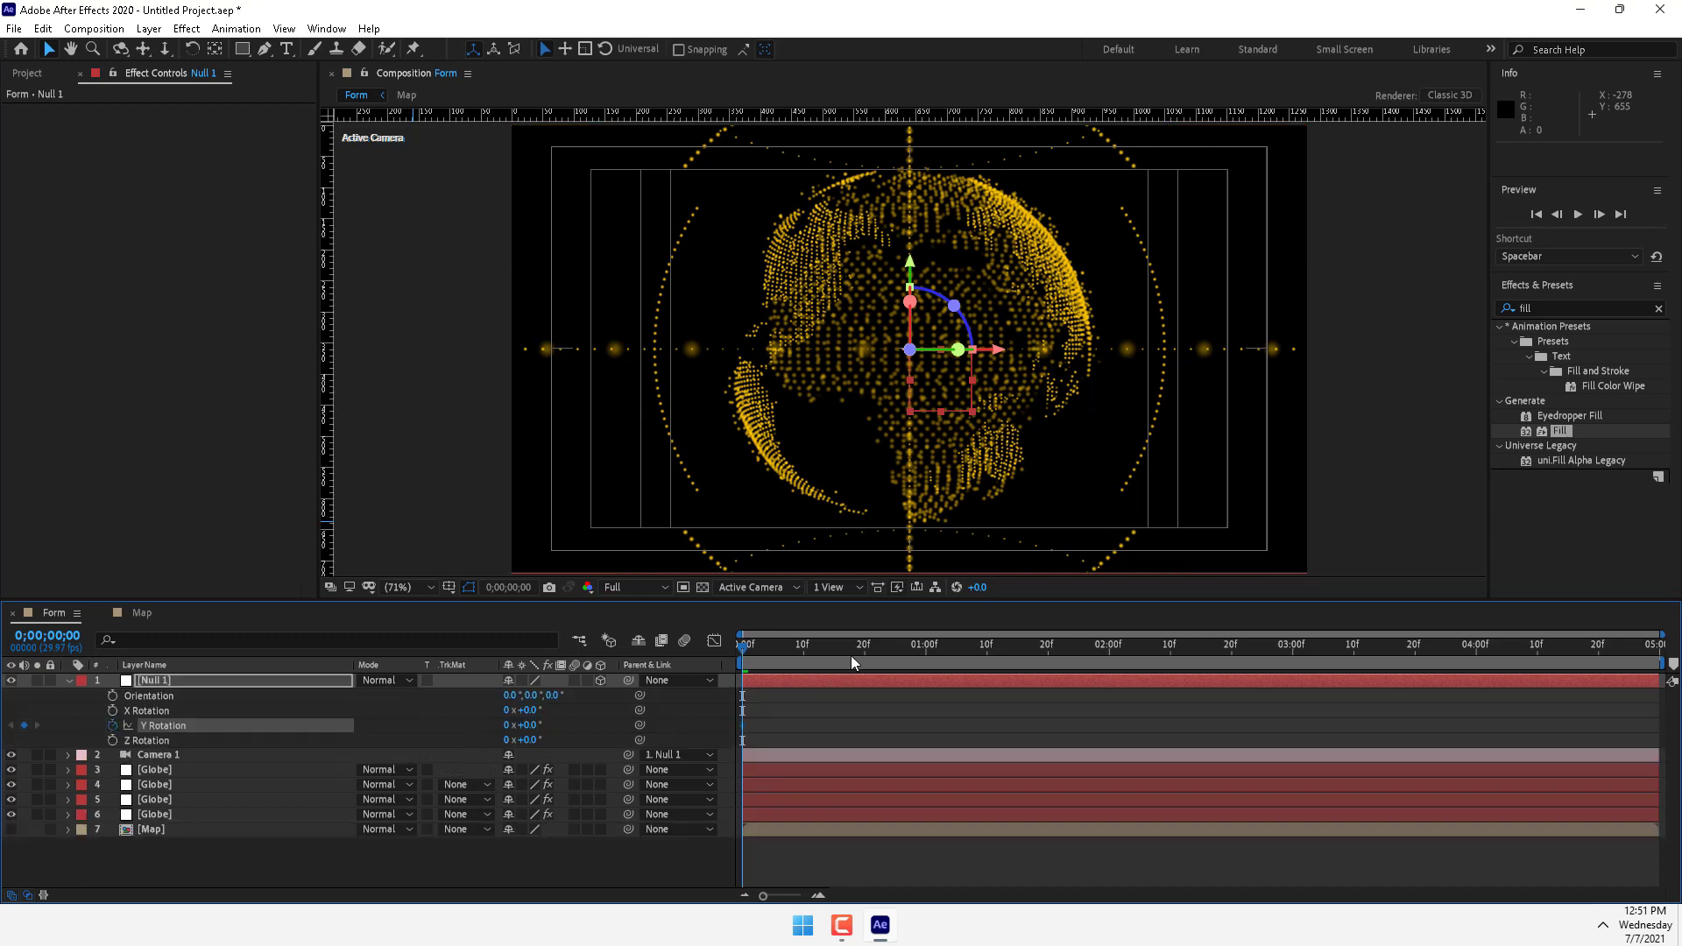
drag(850, 655, 1657, 665)
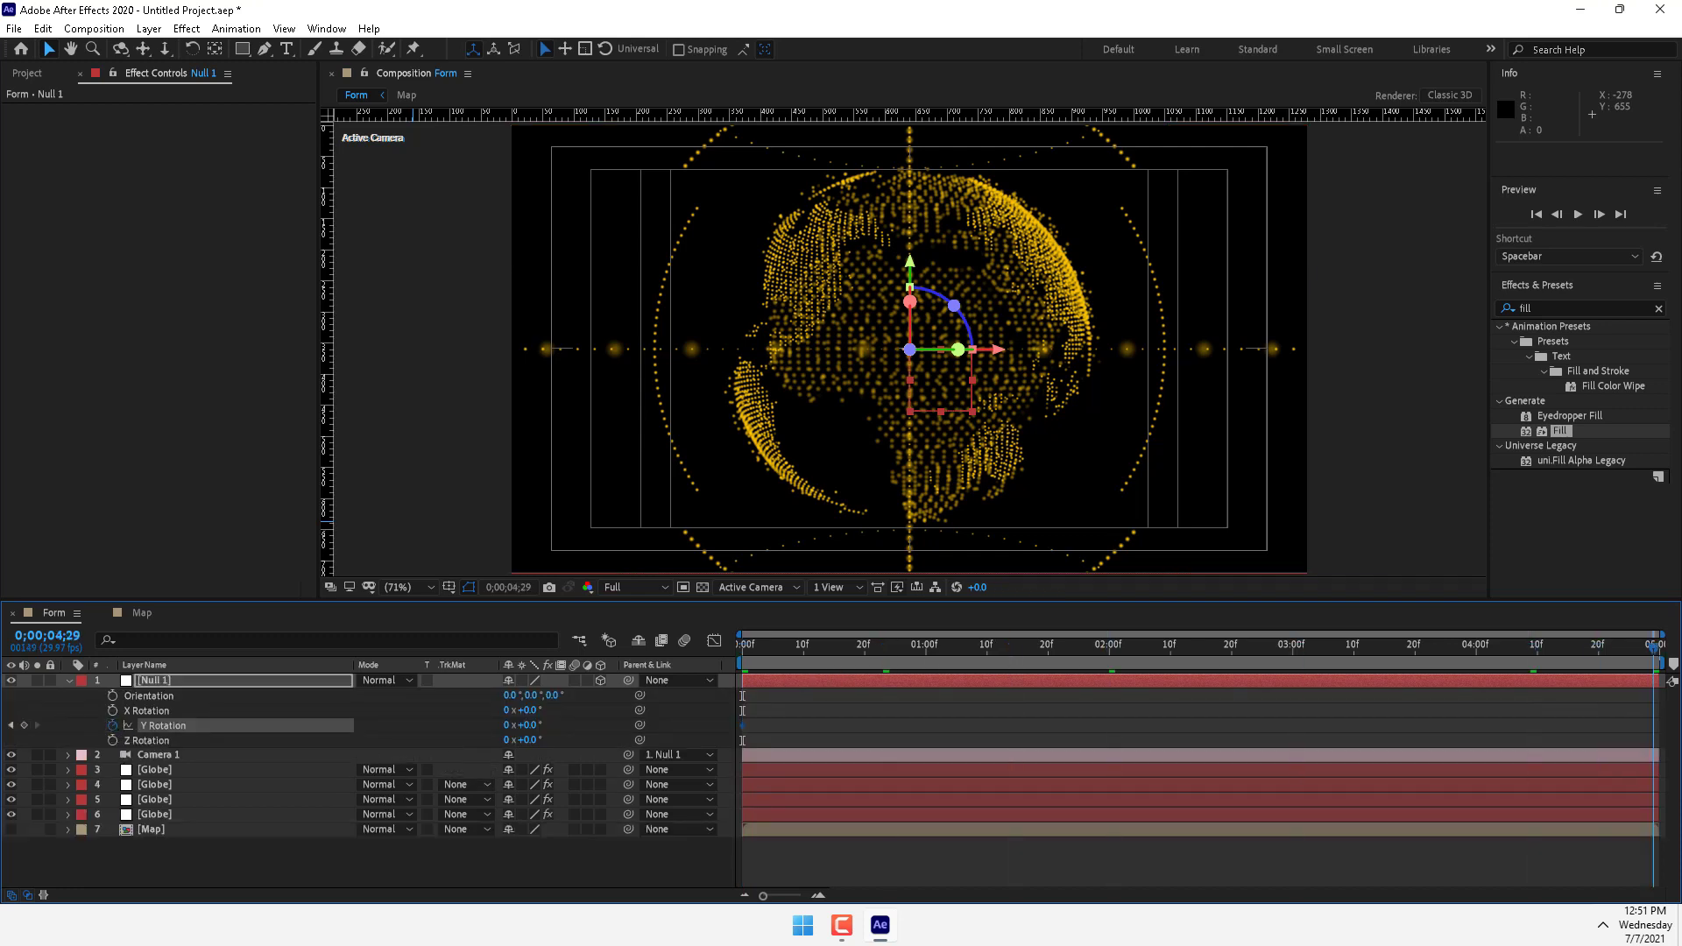
click(507, 725)
key(Return)
key(space)
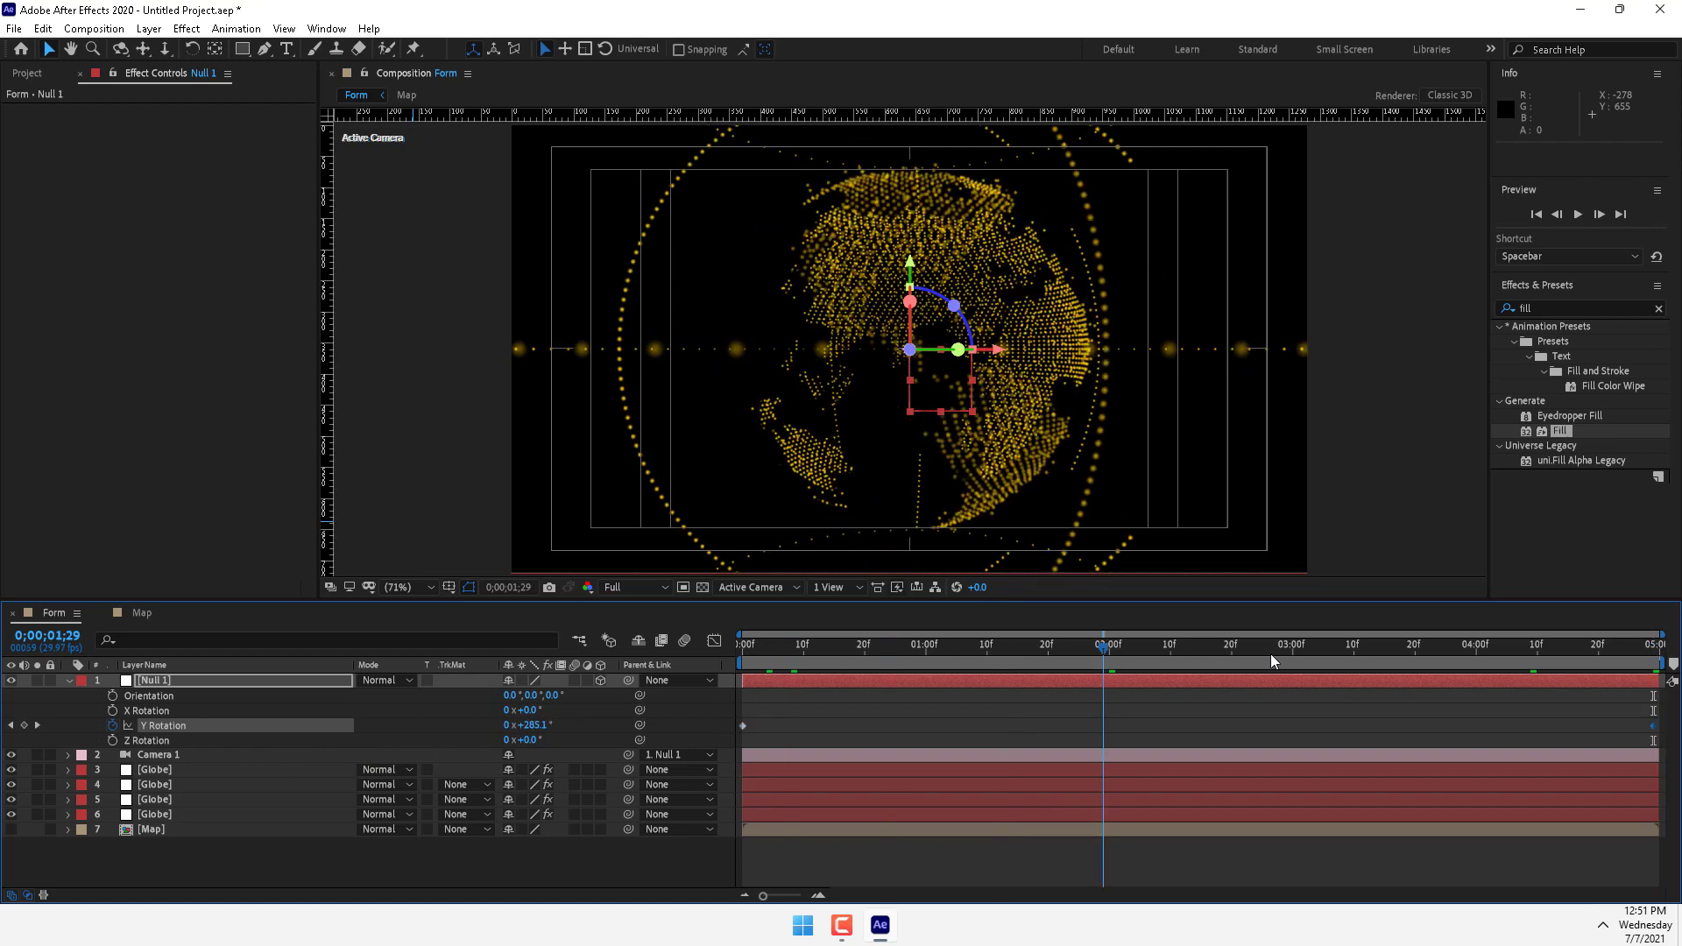
Keyframe the map-based globe copy's Disperse at 14 on the first frame and raise it at 0;00;04;29
drag(1090, 707, 281, 747)
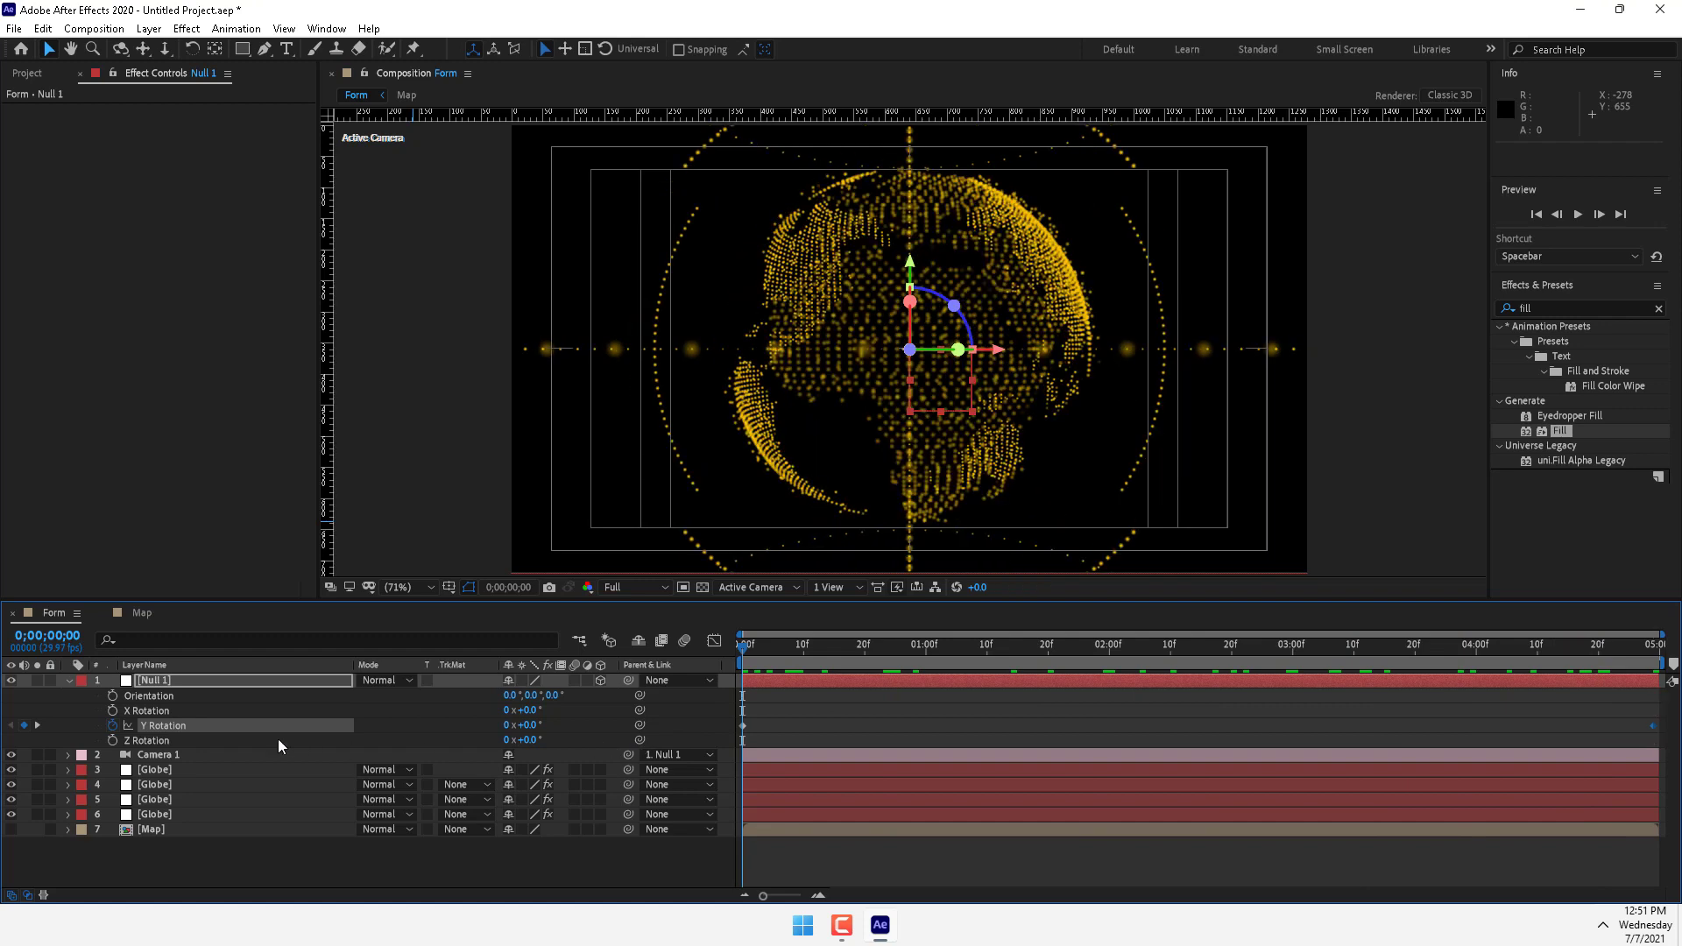
click(156, 800)
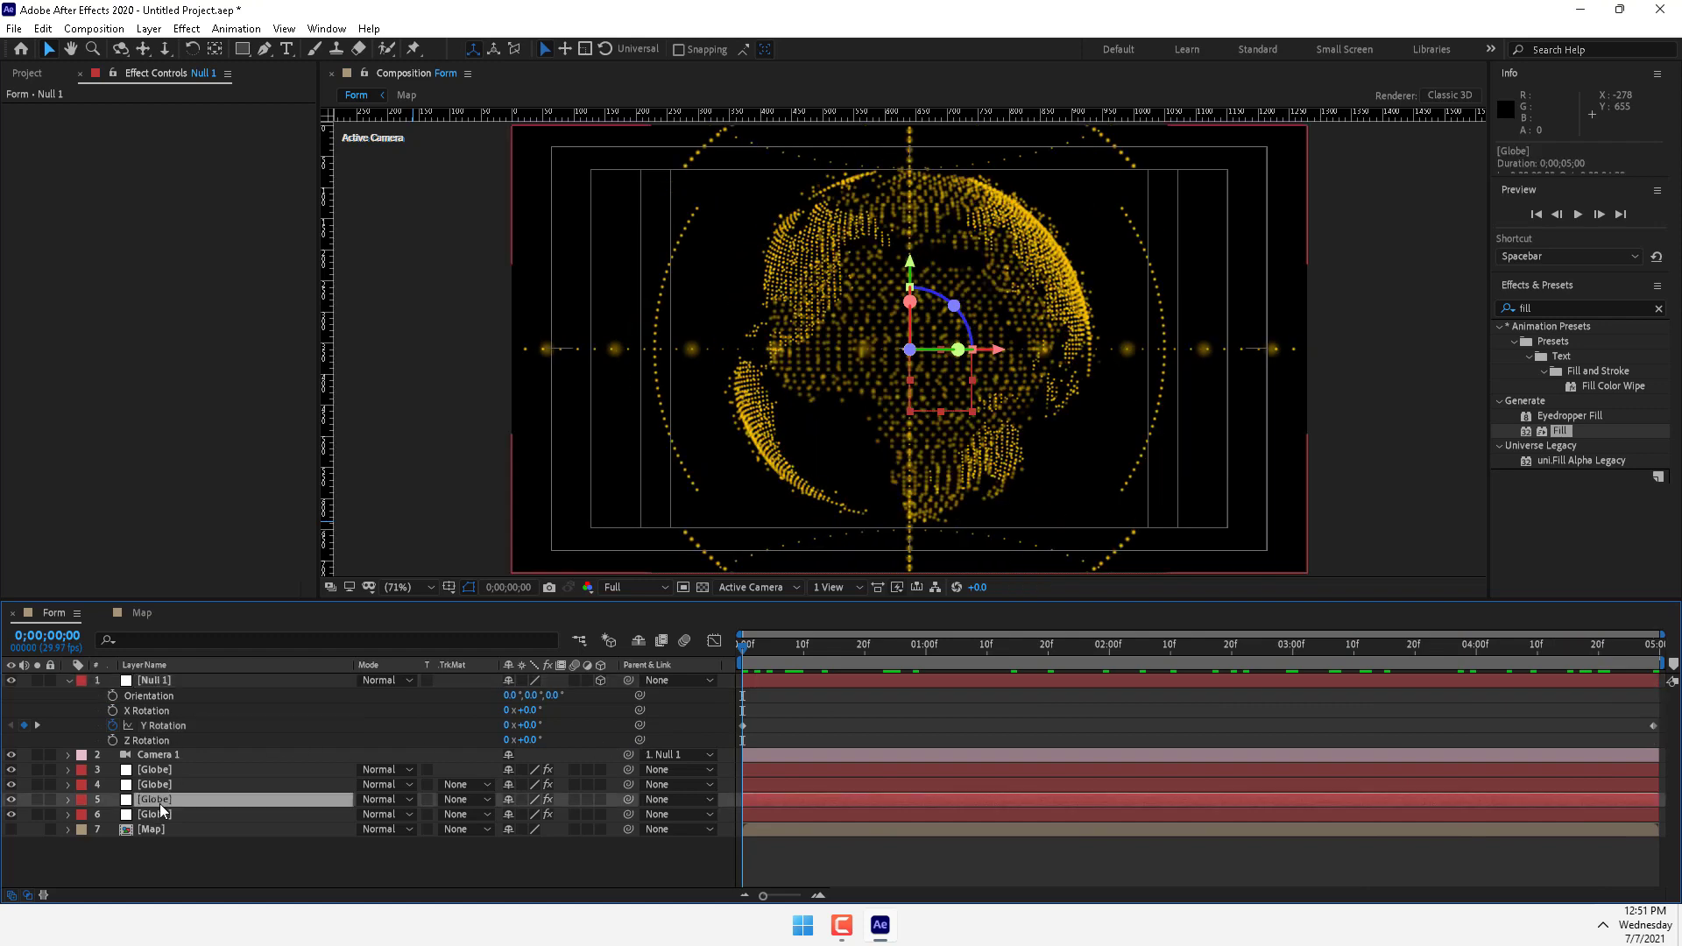
click(10, 800)
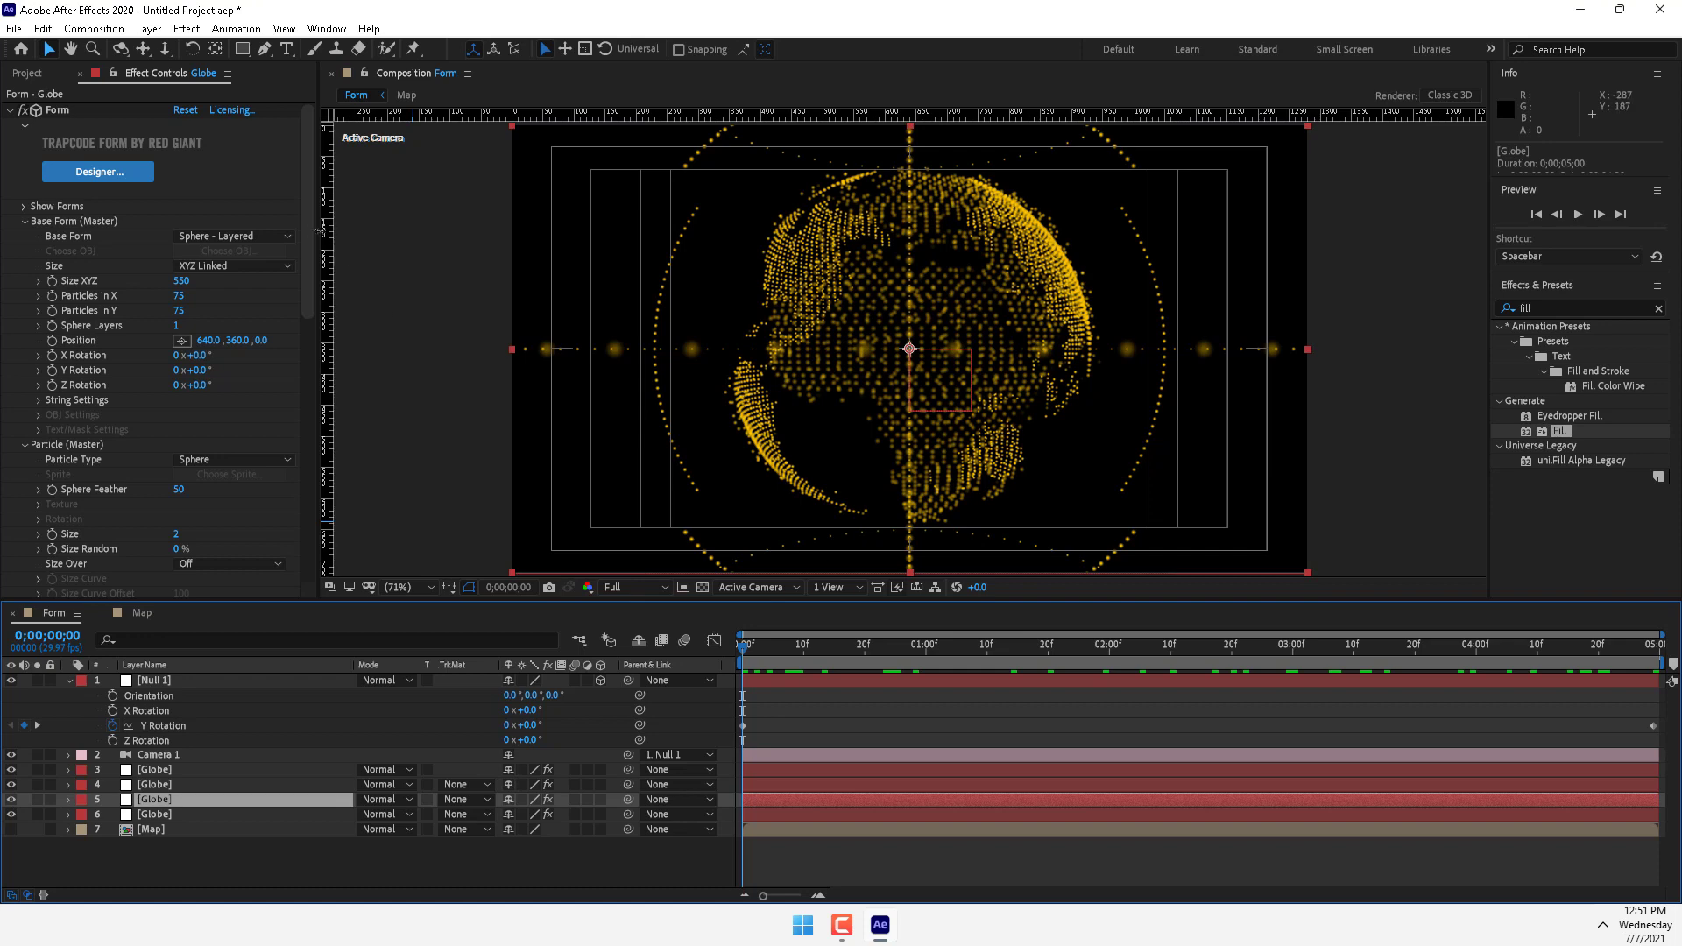
scroll(291, 492, down, 15)
scroll(292, 493, down, 1)
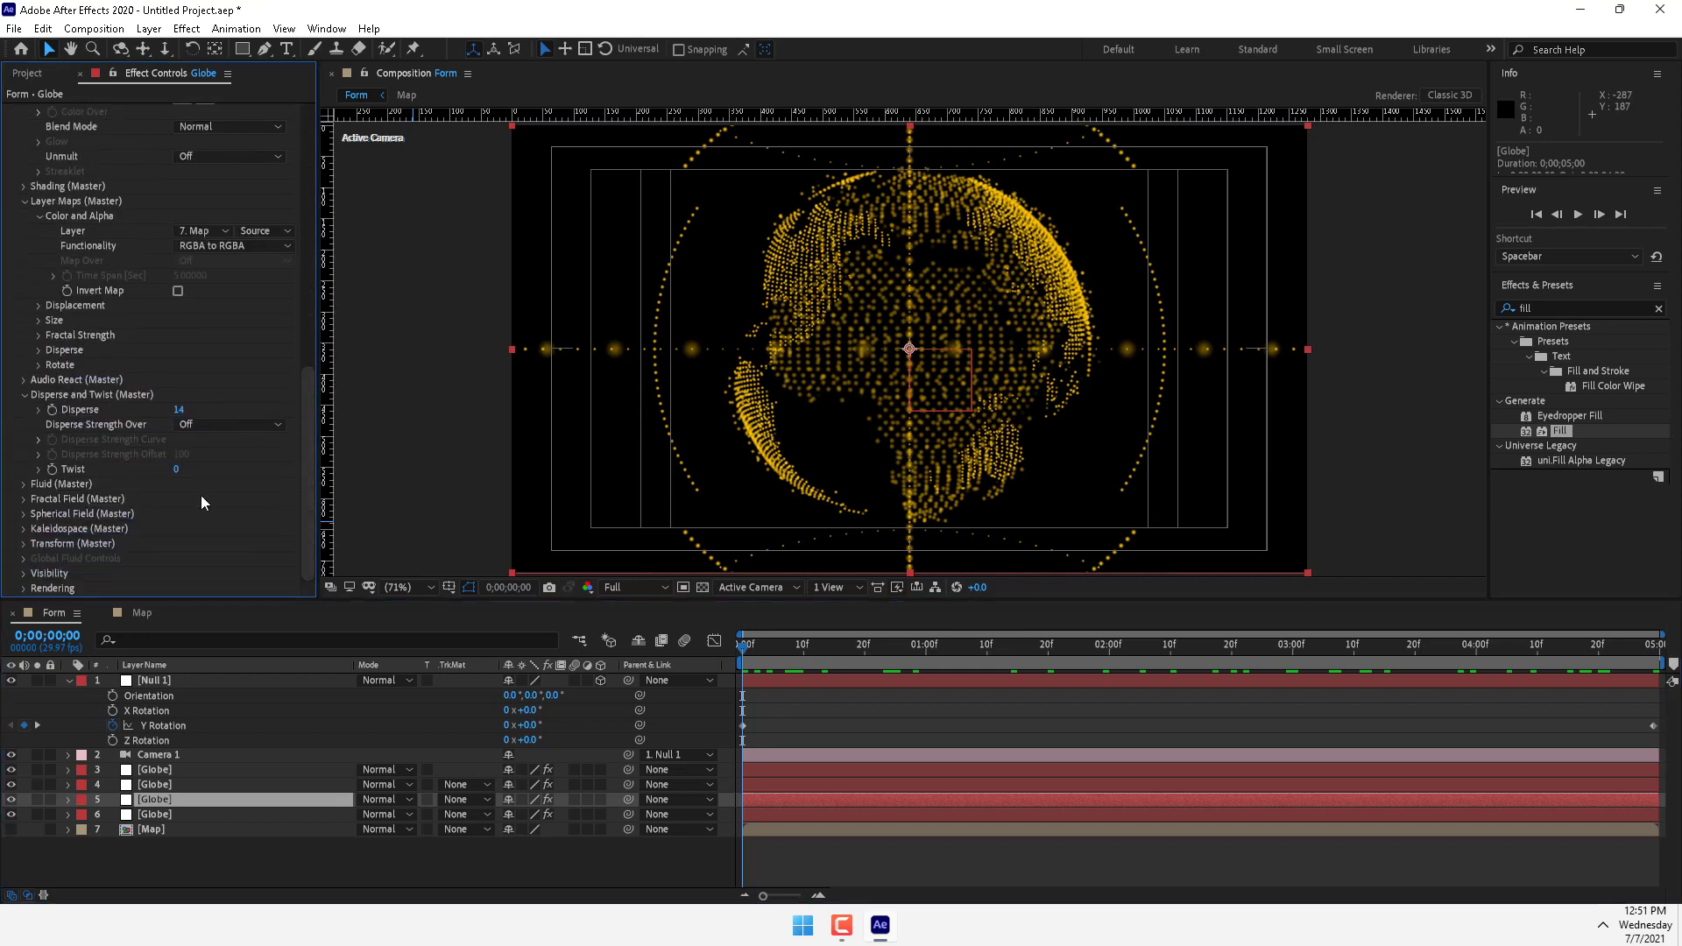
click(53, 410)
drag(1525, 647, 1659, 647)
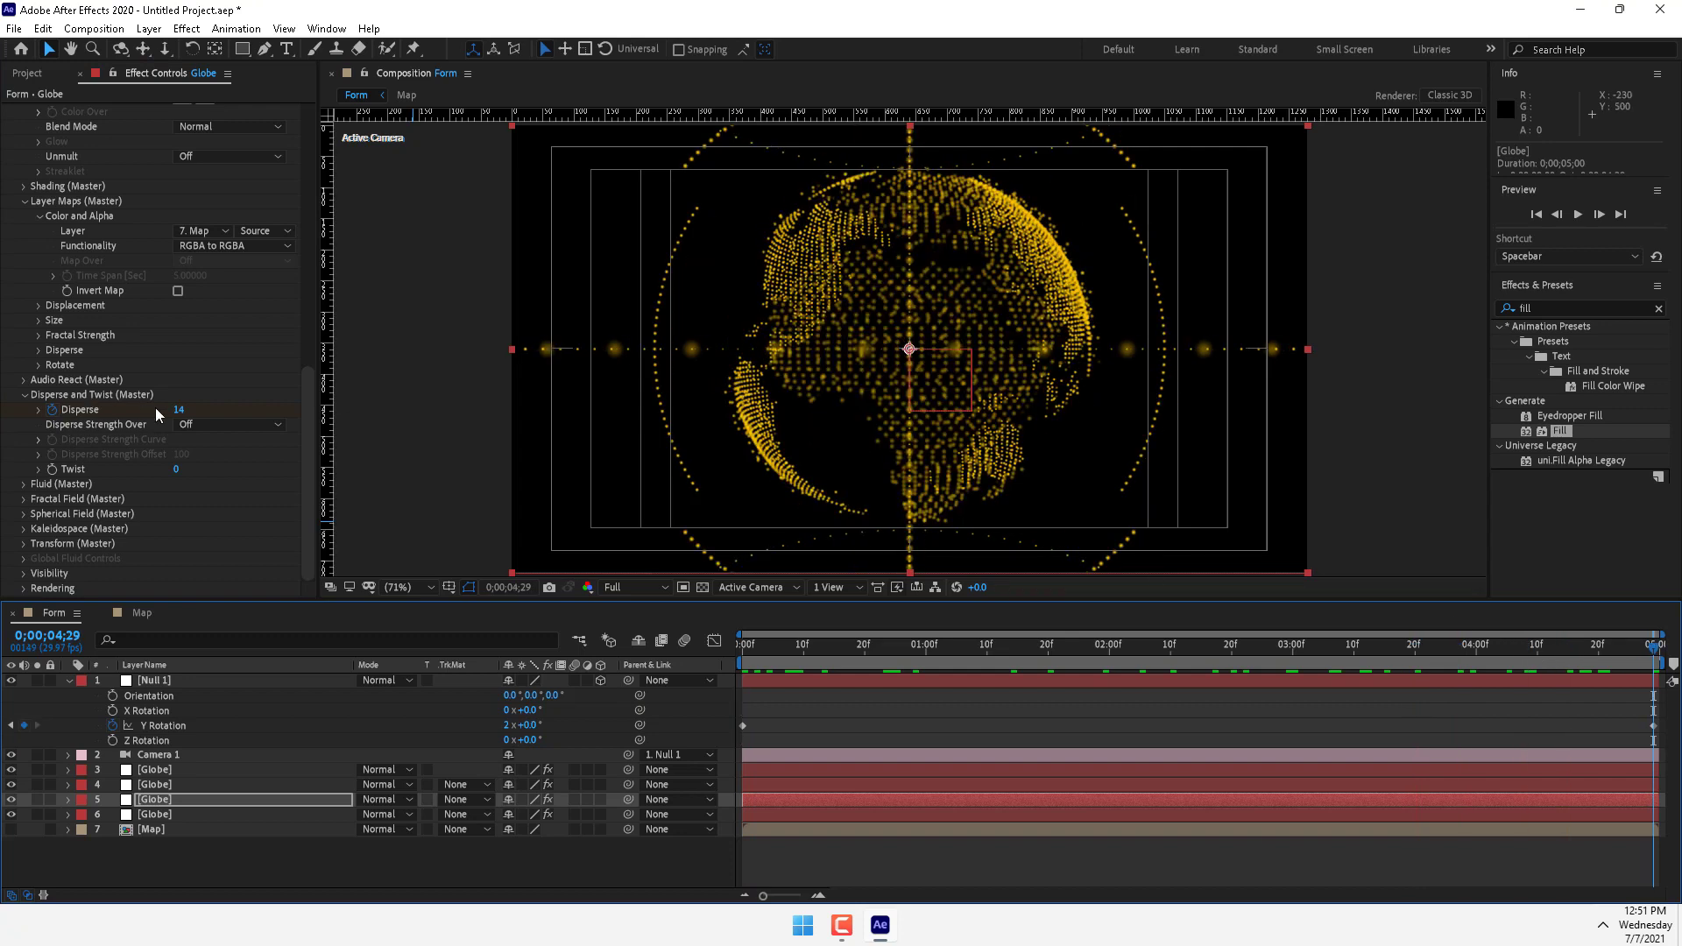
drag(181, 413, 318, 297)
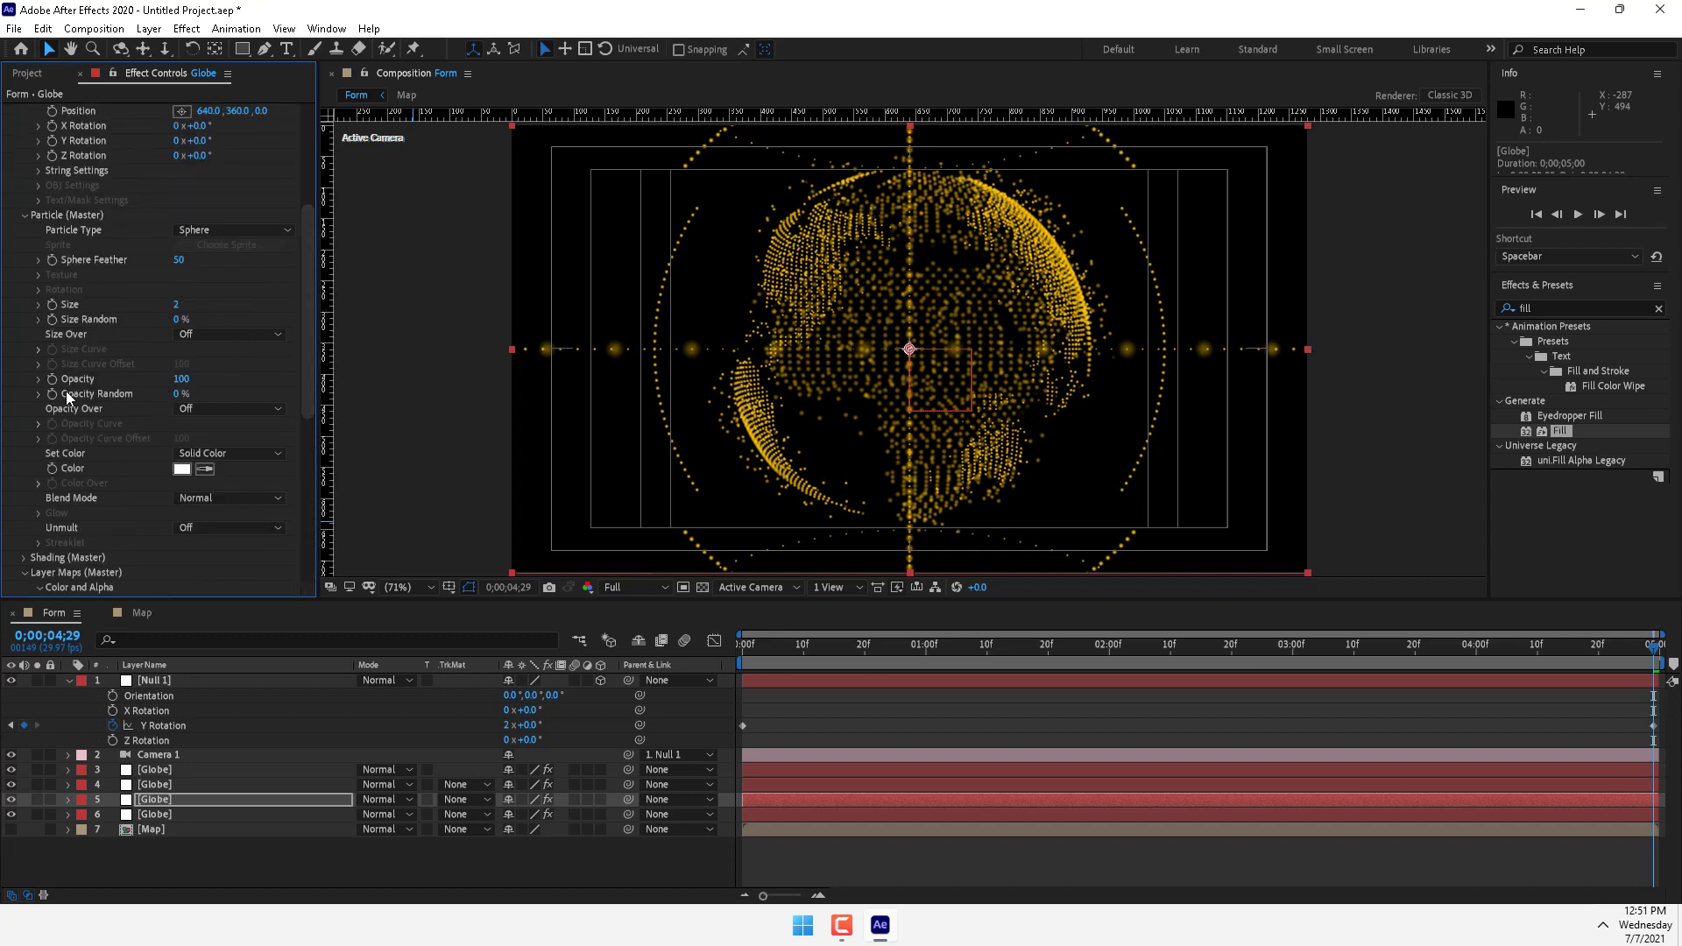
Set the dispersed globe copy's particle size to 1 and its Size Random to about 84%
click(176, 305)
text(1)
key(Return)
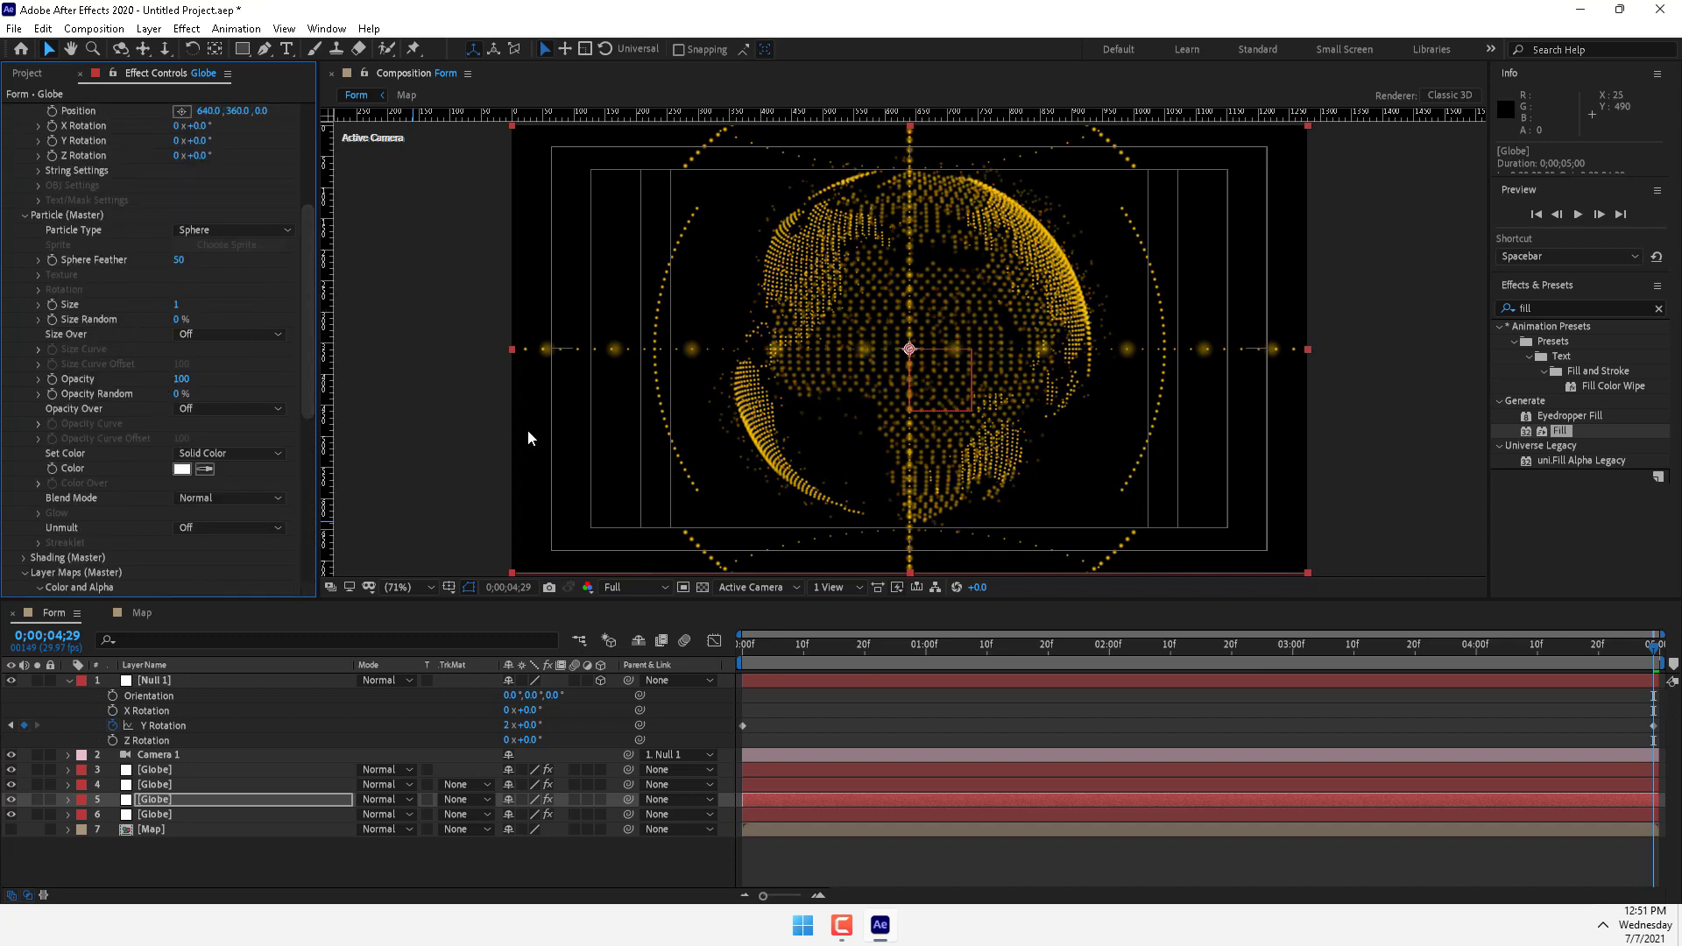
click(178, 395)
drag(178, 319, 276, 317)
click(69, 680)
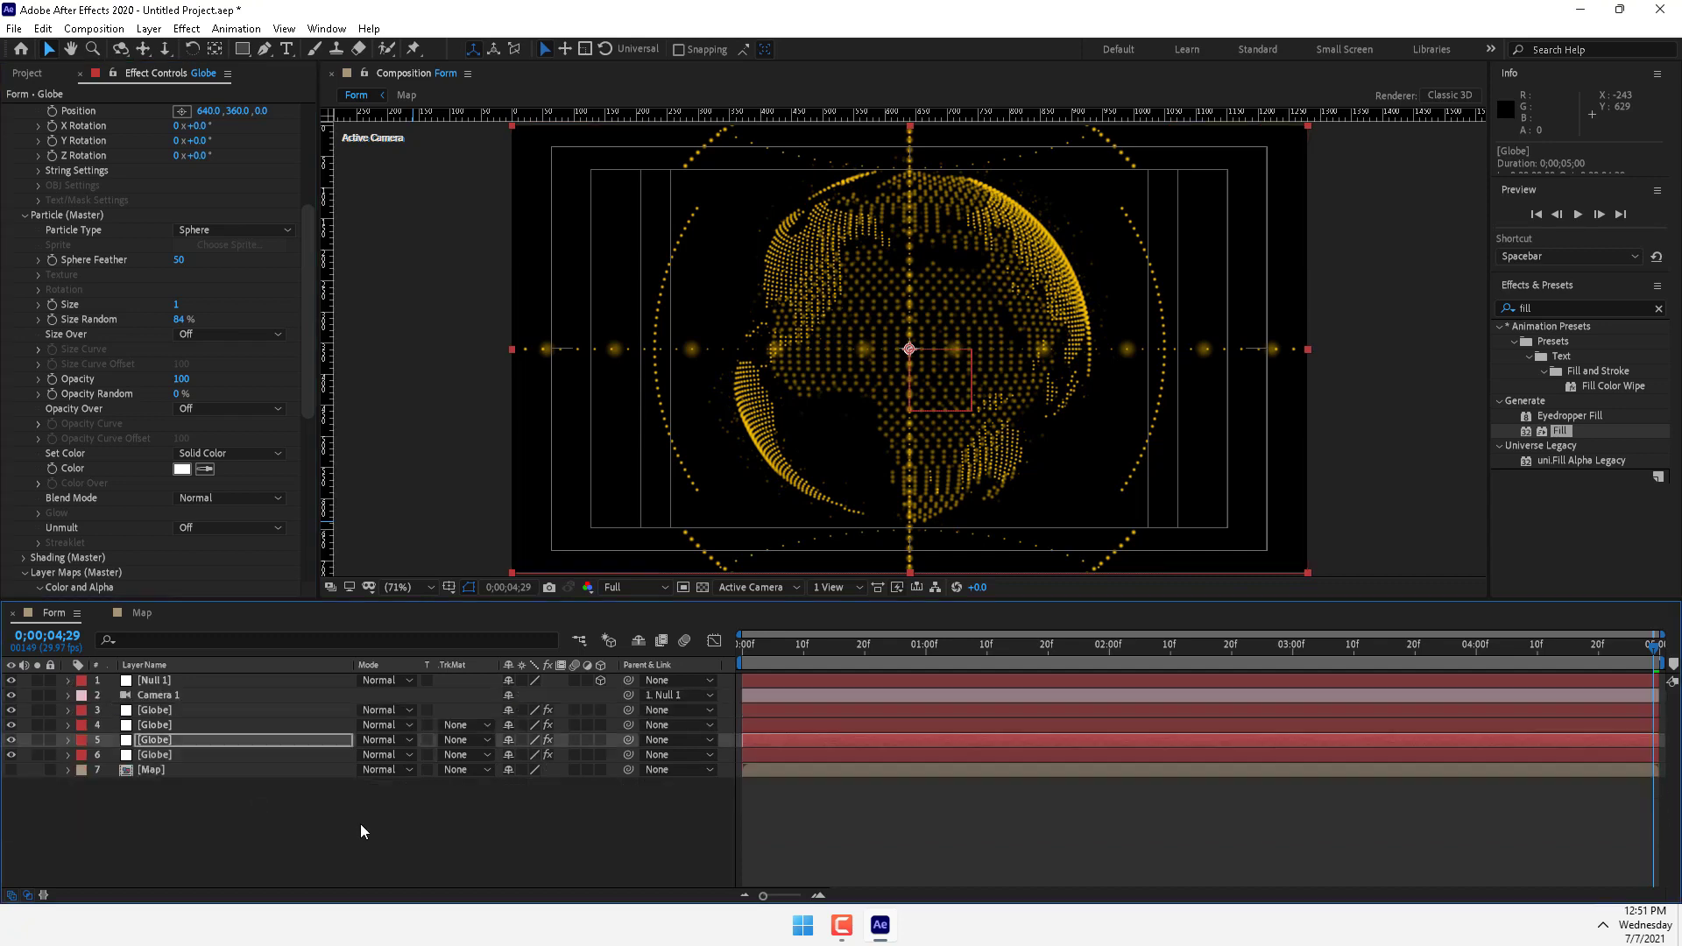
Add a new adjustment layer above all other layers in the Form composition
right_click(361, 826)
mouse_move(426, 638)
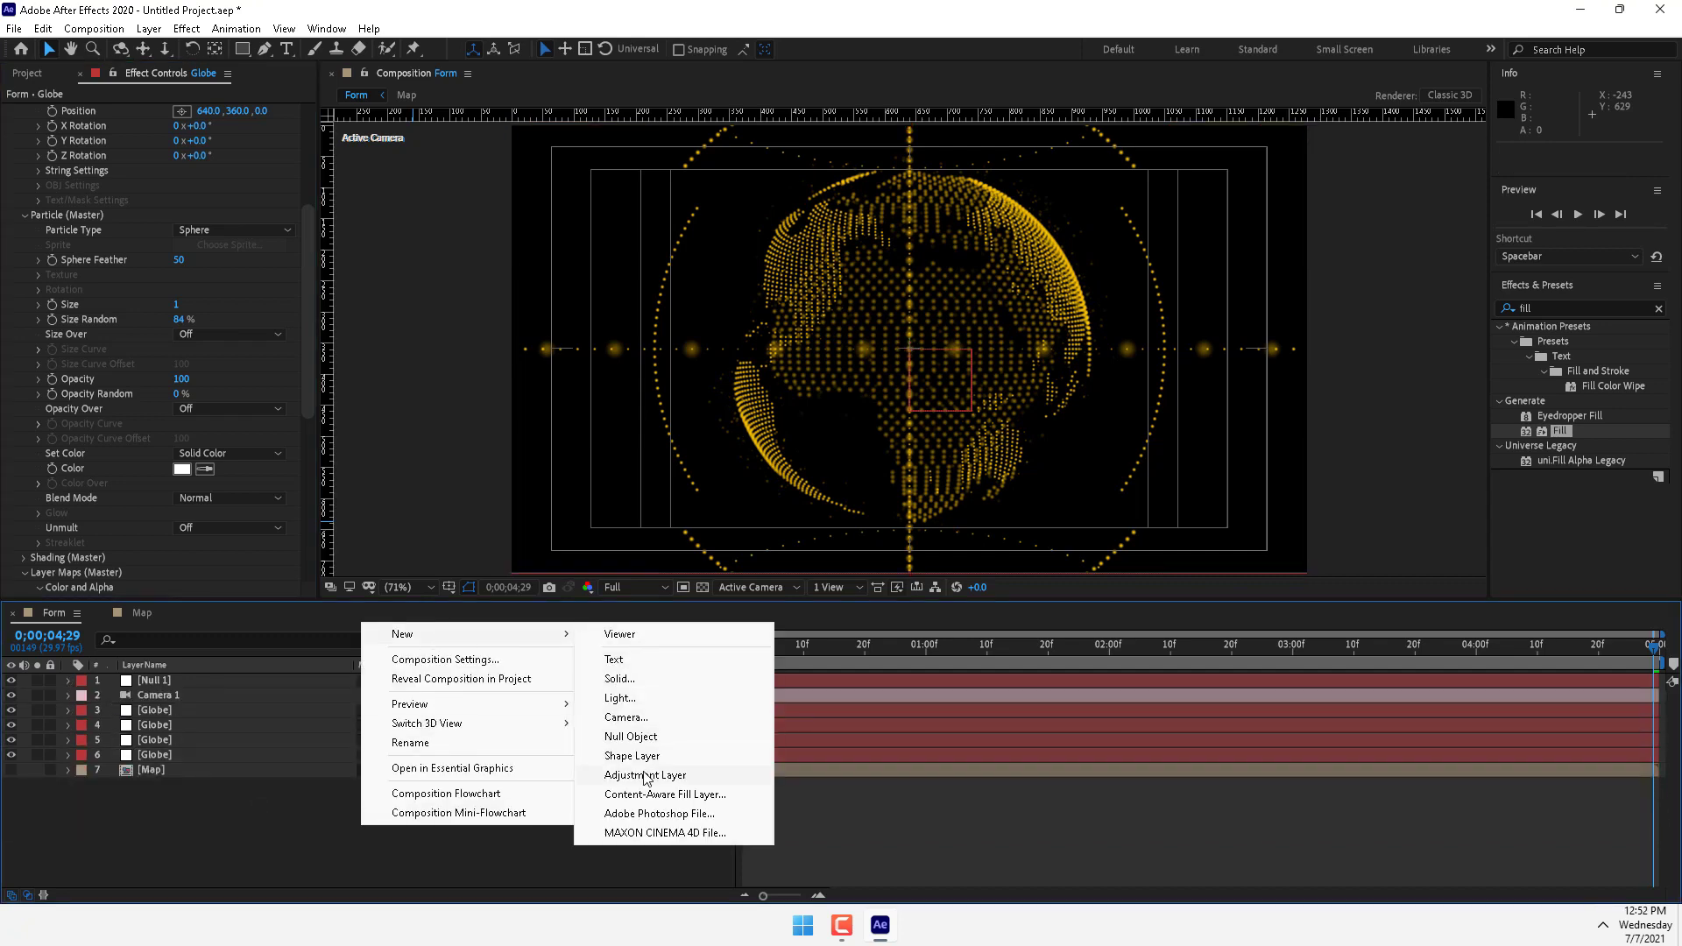
click(646, 775)
Apply the Stylize Glow effect to the adjustment layer with a radius of about 217 and a threshold of about 88.2%
click(1589, 306)
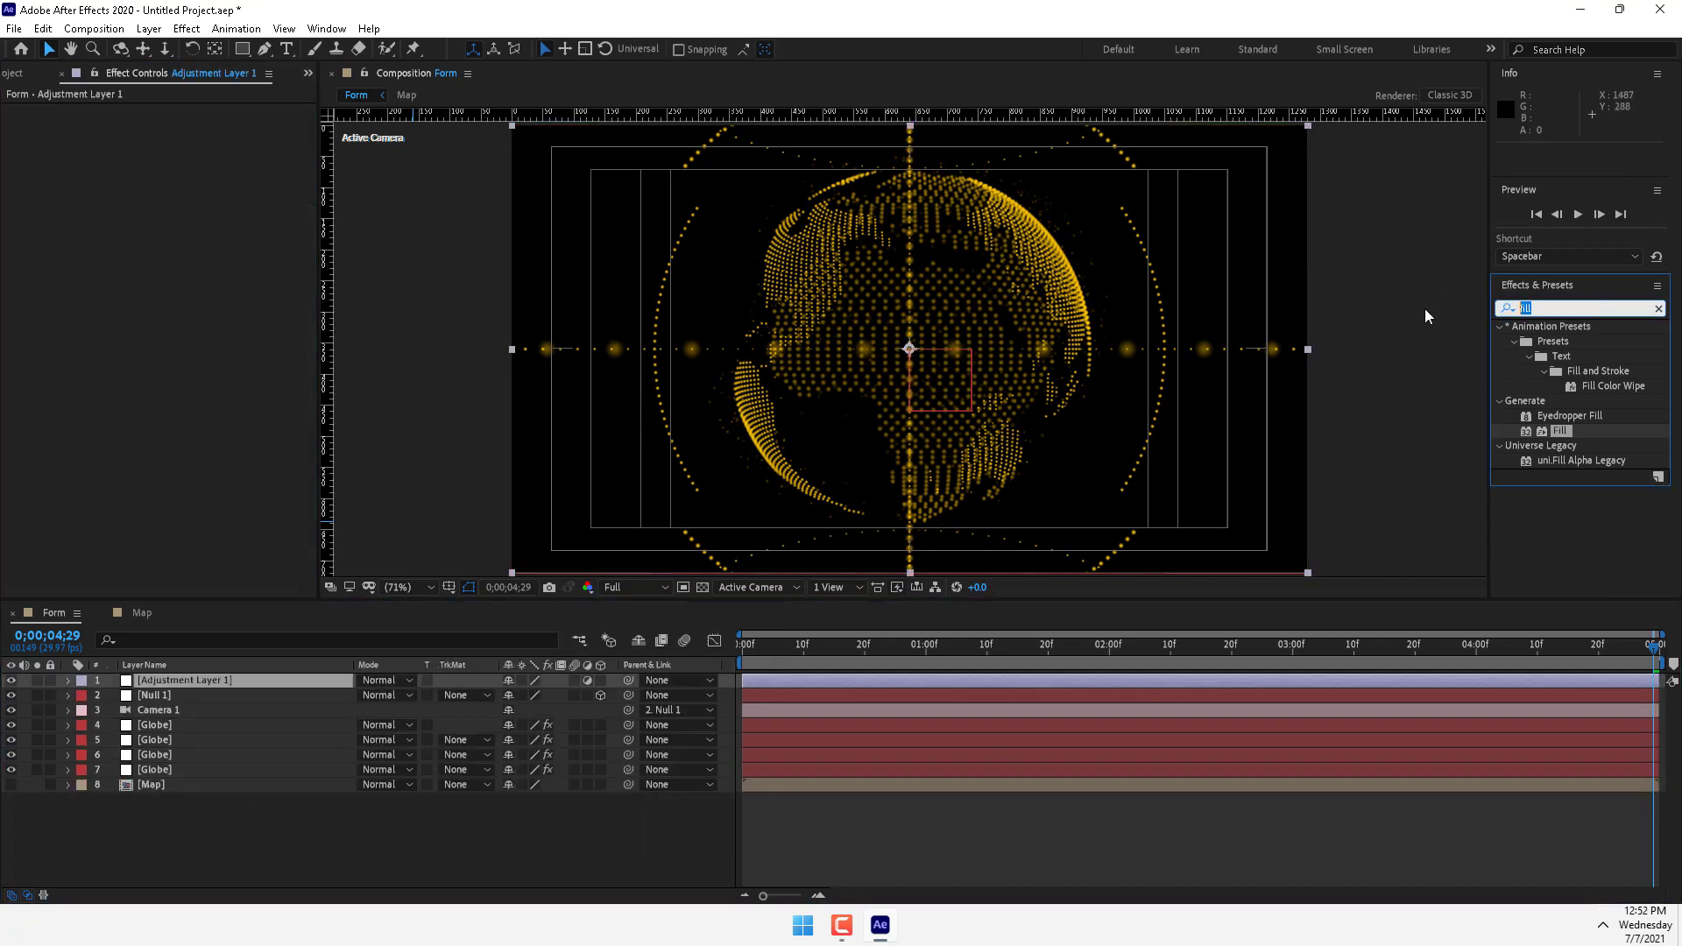
text(glow)
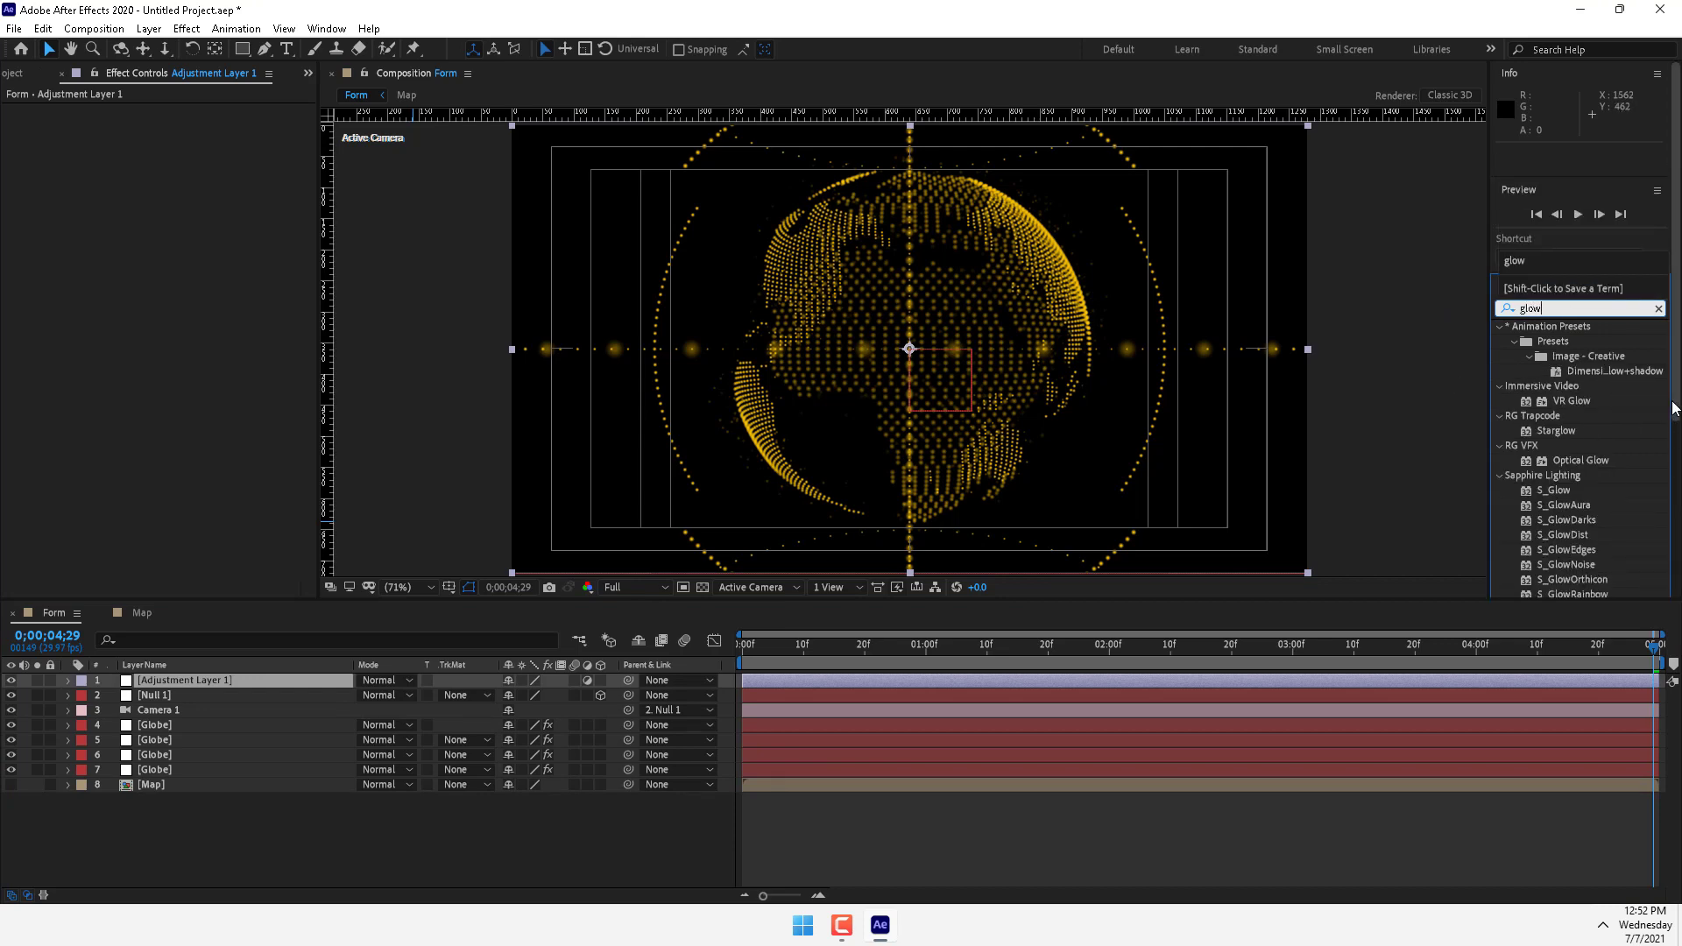
drag(1678, 409, 1674, 566)
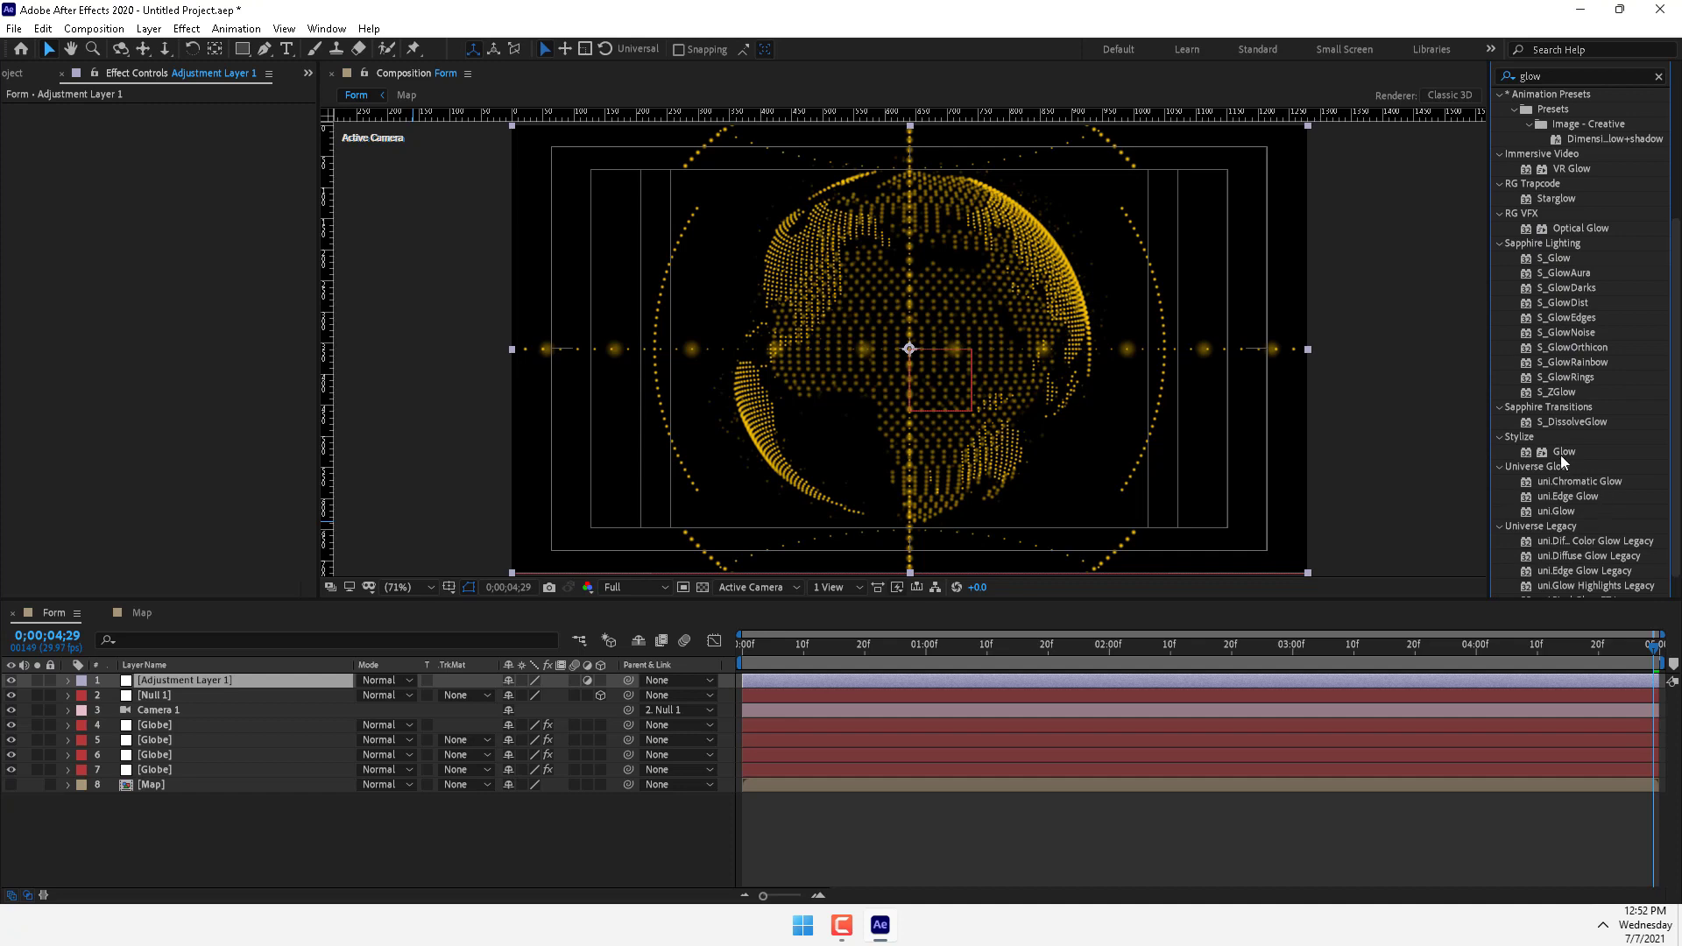
drag(1563, 454, 181, 682)
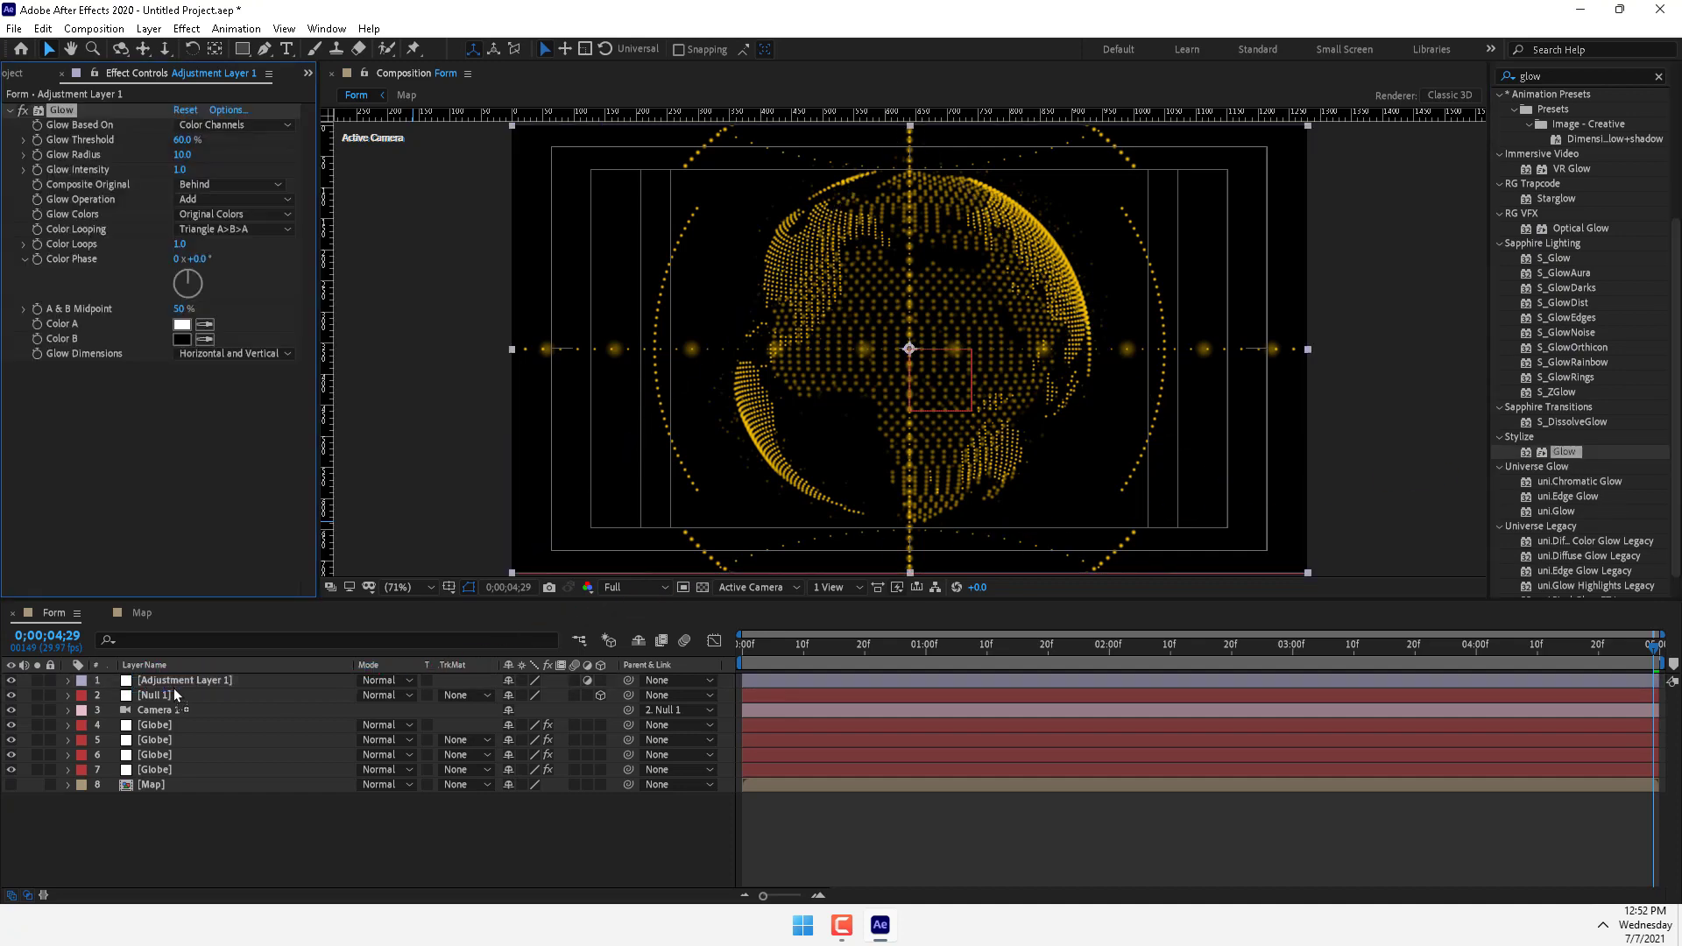
drag(182, 154, 361, 153)
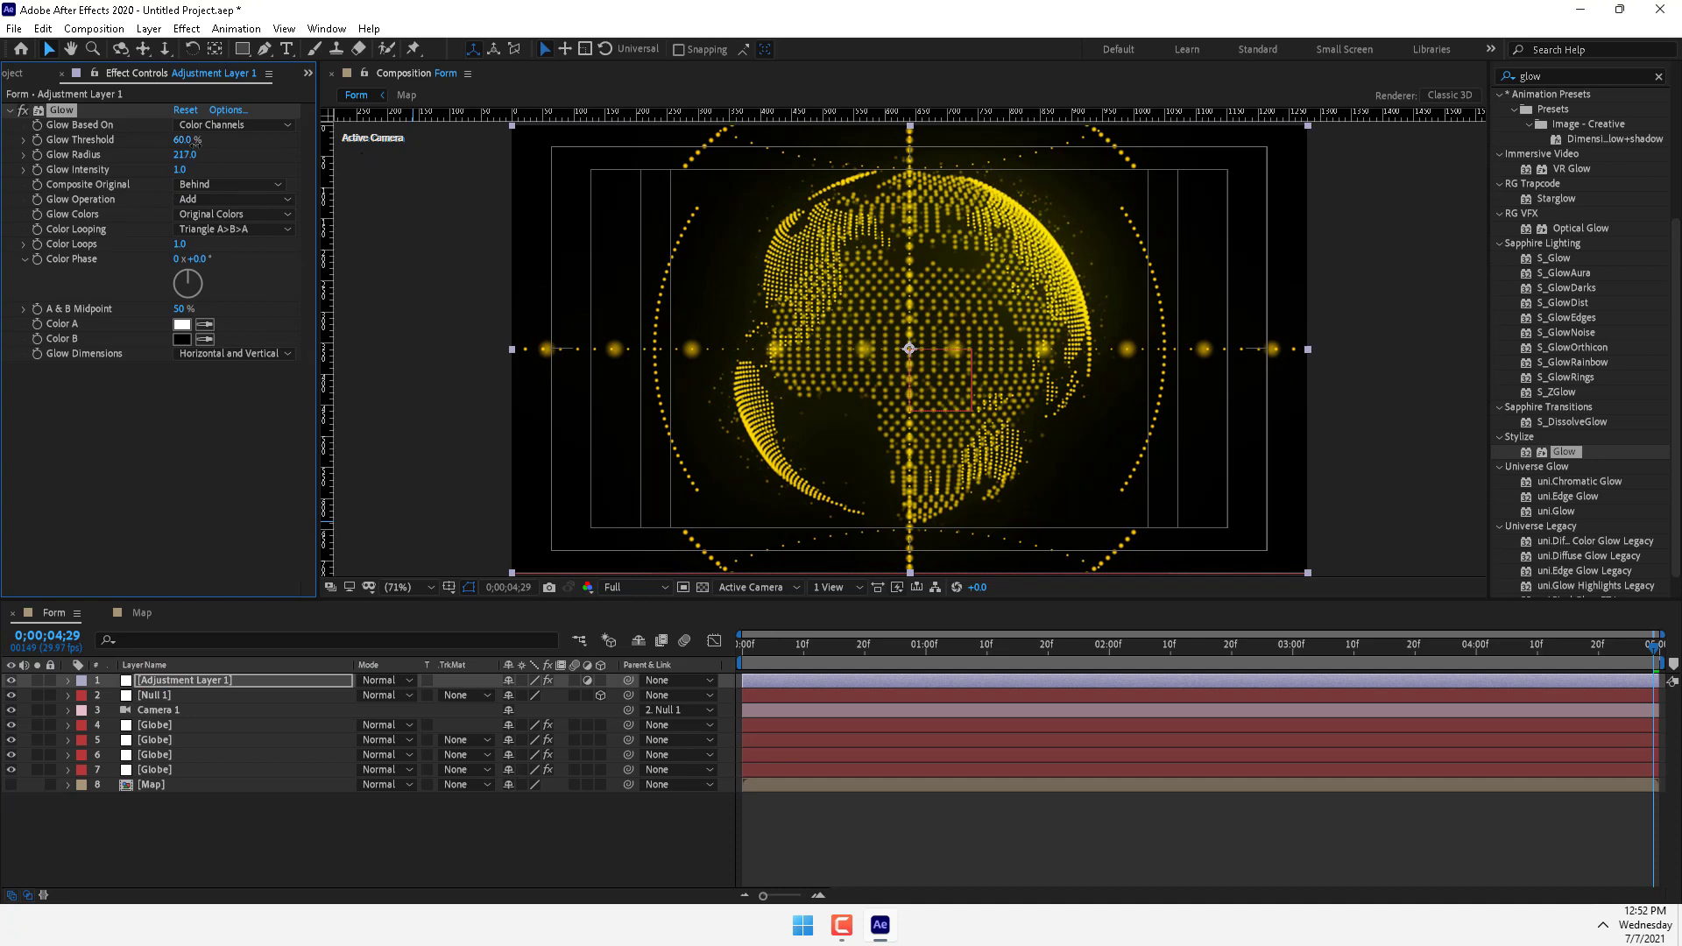
drag(195, 141, 307, 156)
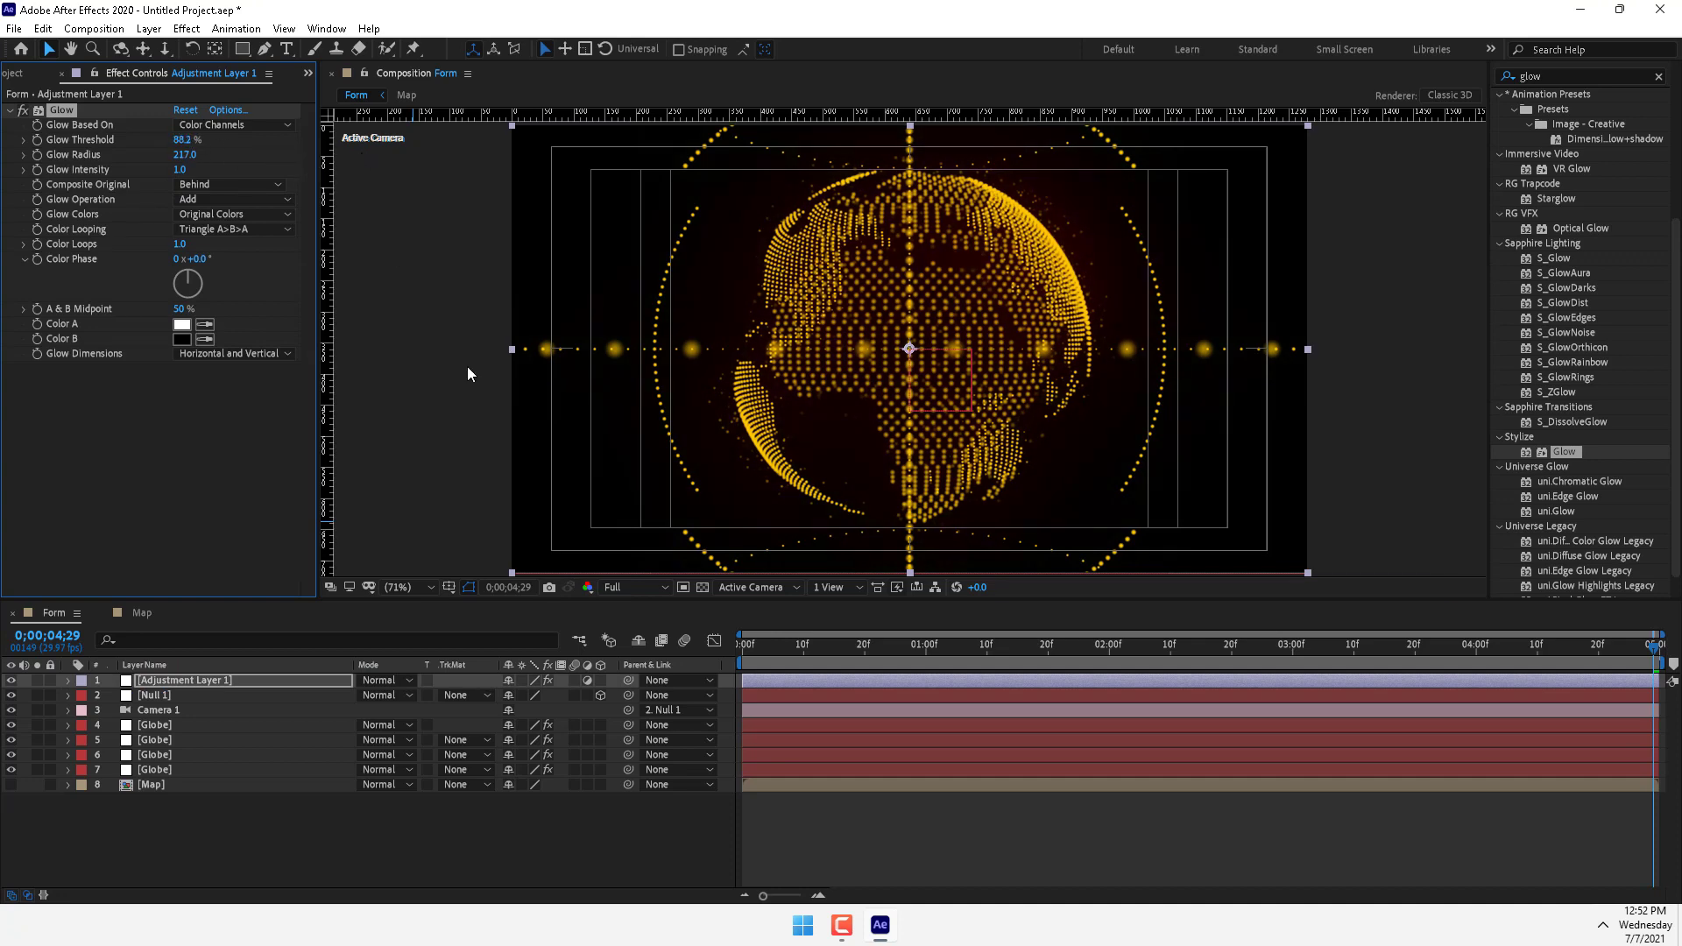
Identify the smaller ring layer by toggling visibility and set its particle size to 1 and Size Random to 100%
click(166, 728)
click(12, 726)
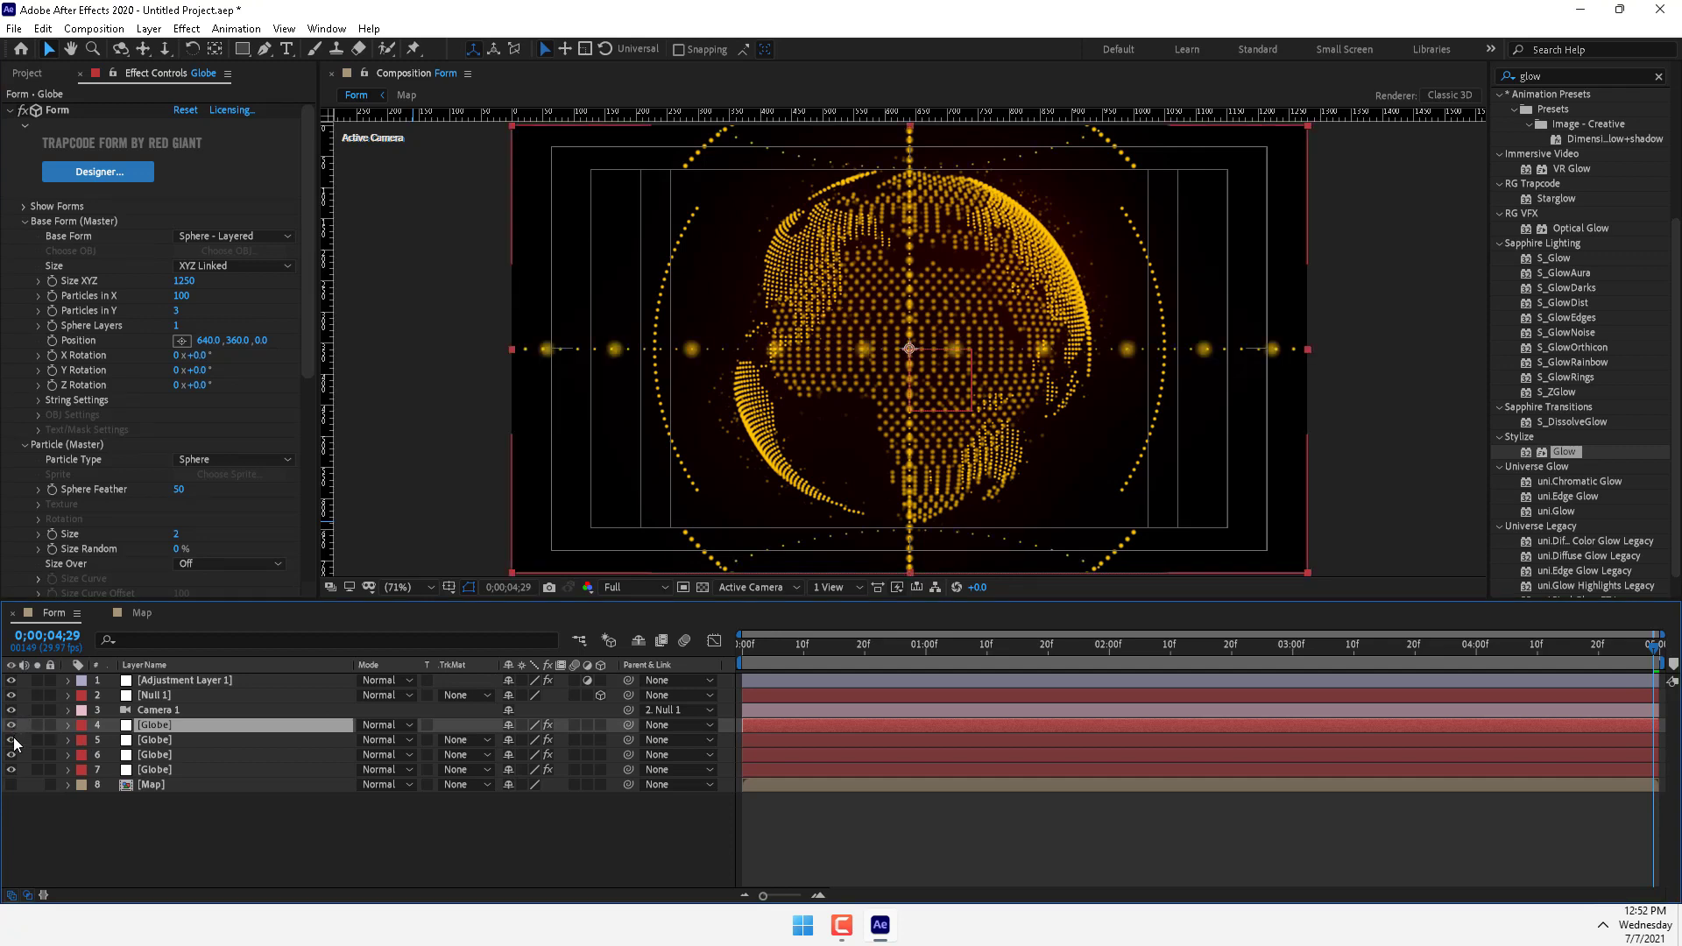
click(13, 739)
click(13, 739)
click(145, 740)
click(12, 741)
click(12, 740)
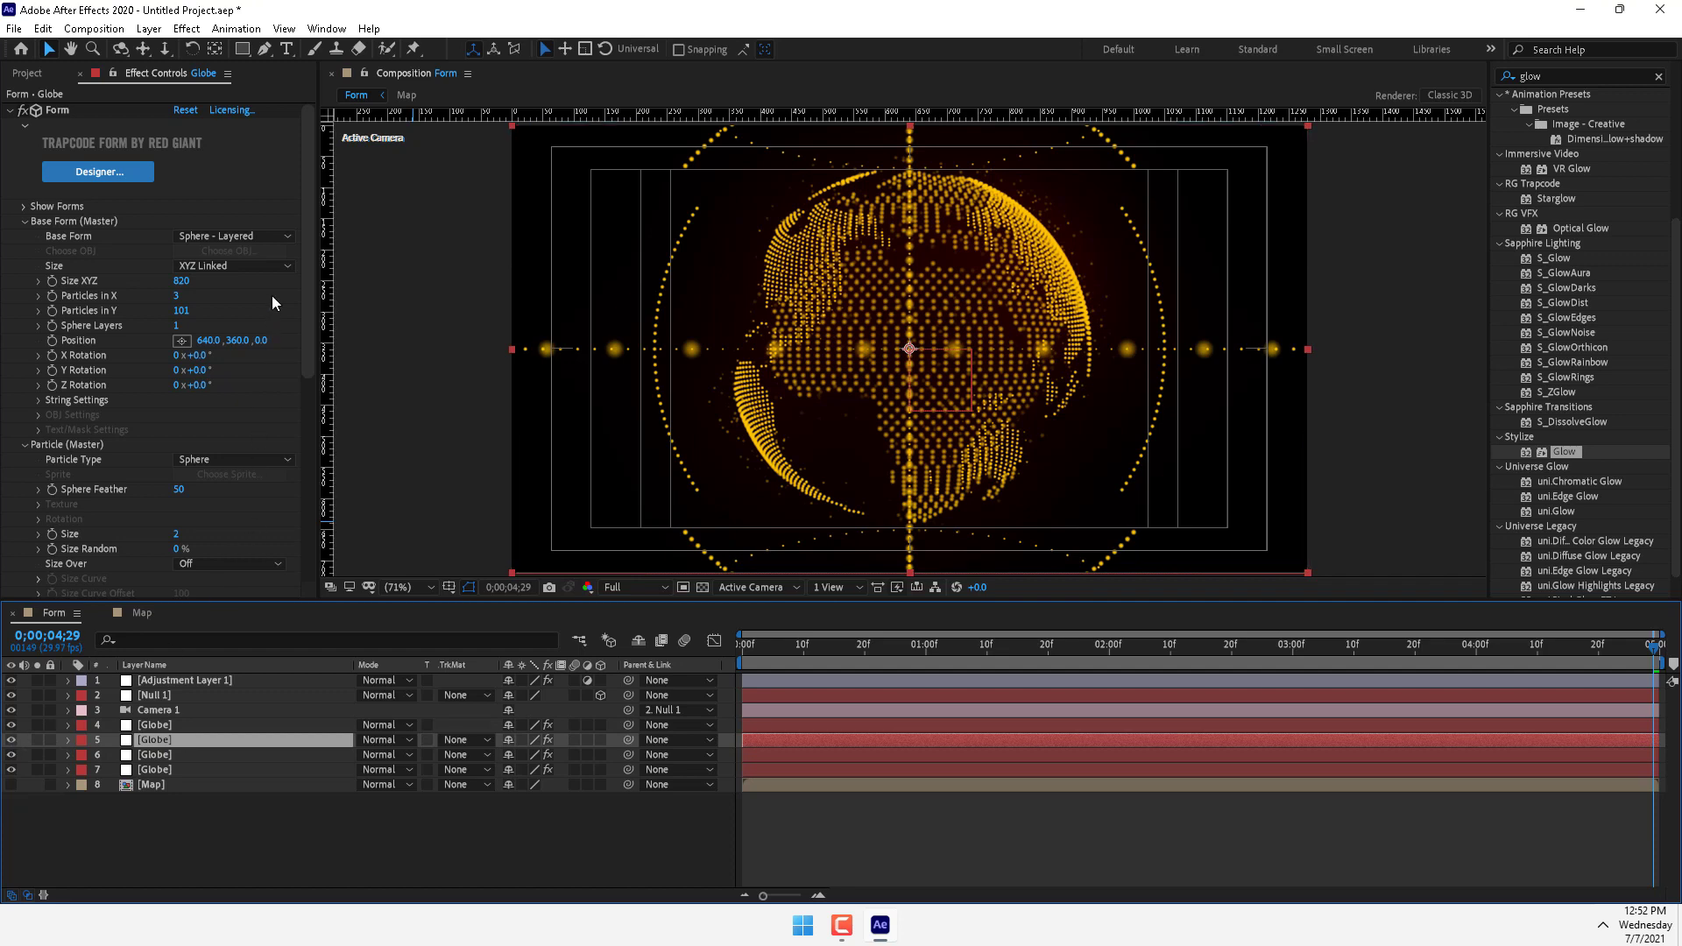
drag(310, 264, 295, 432)
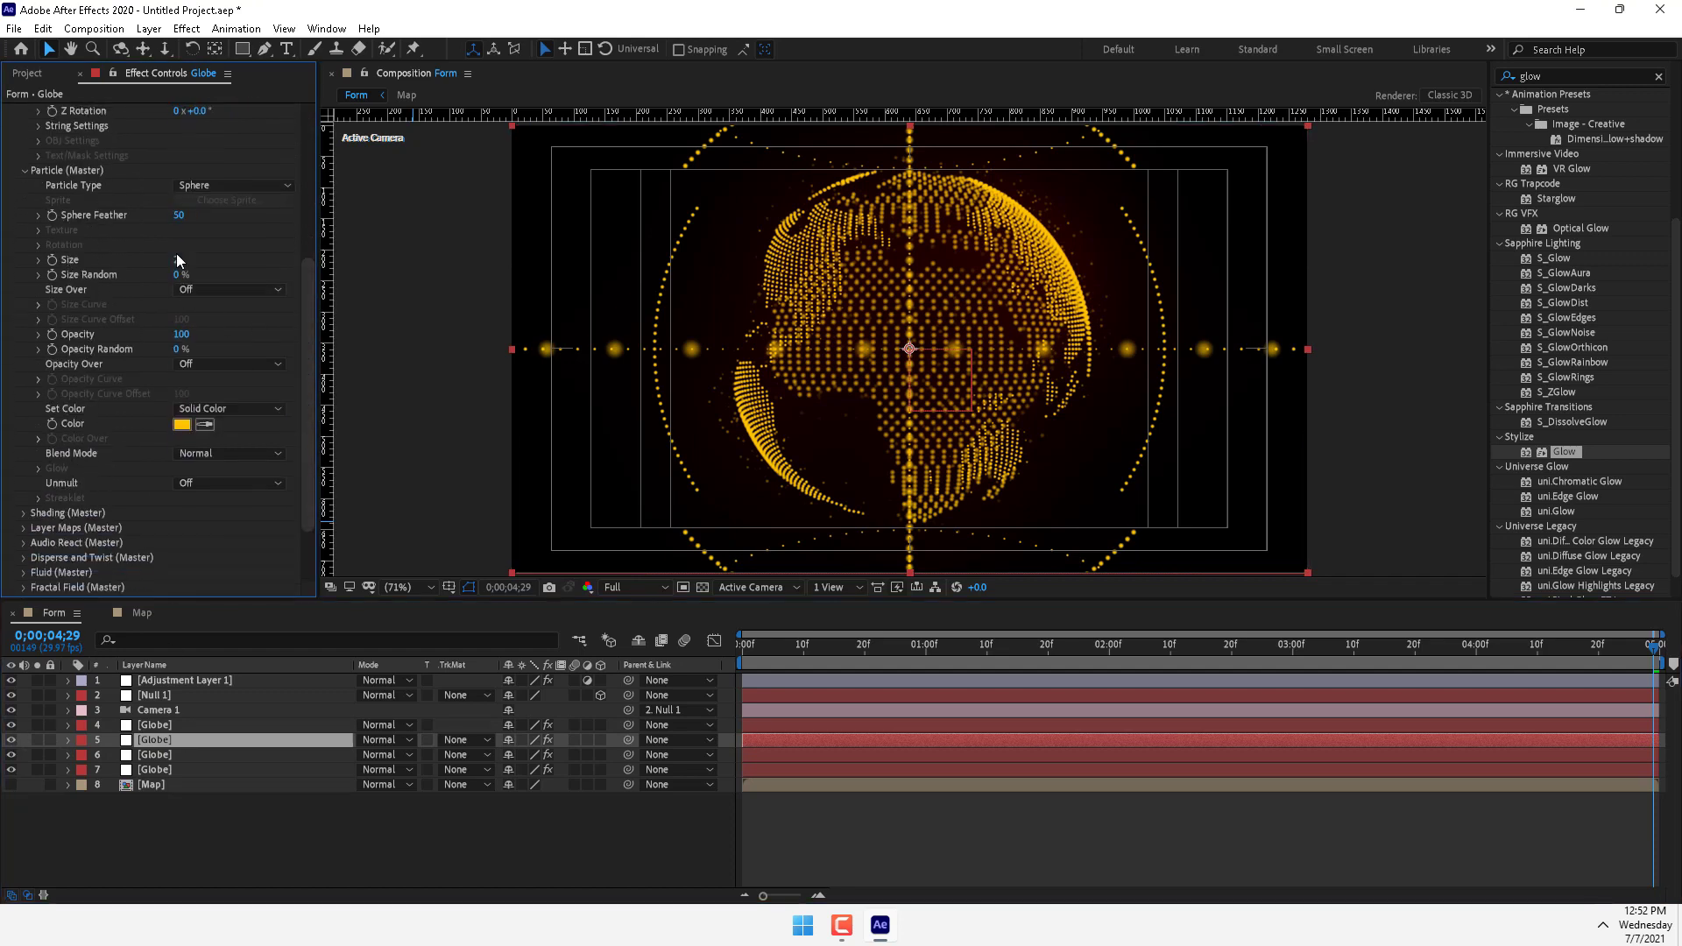
click(177, 259)
text(1)
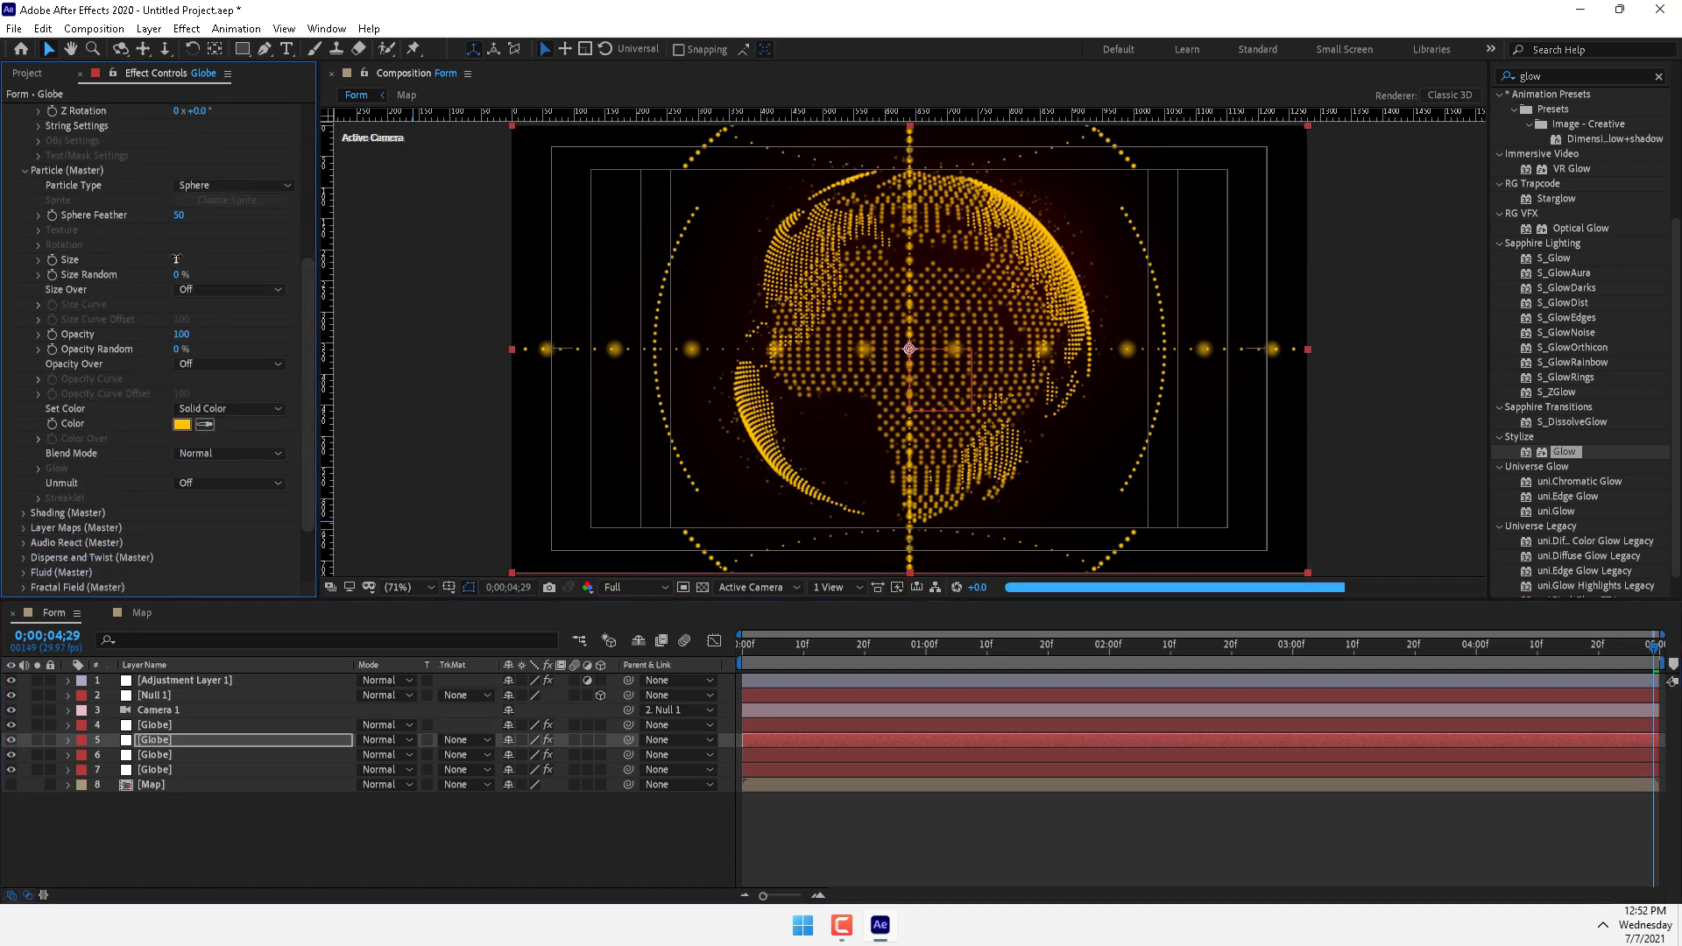
key(Return)
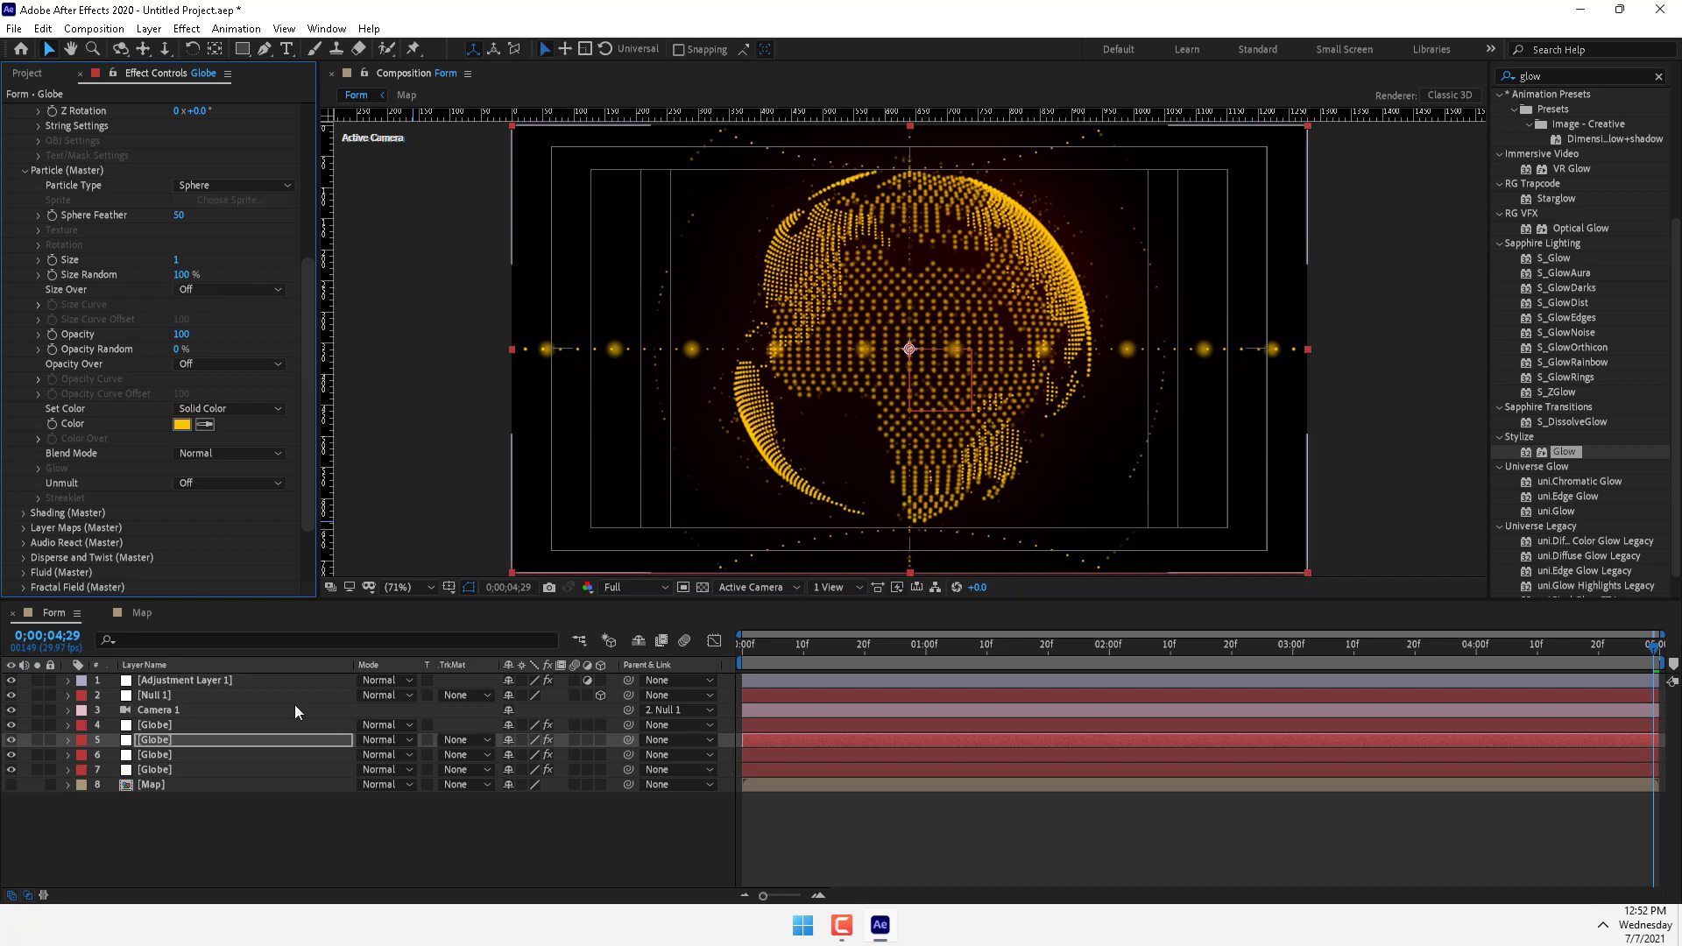
Raise the larger ring layer's Particles in X to about 349 and set its Size Random to 100%
click(158, 727)
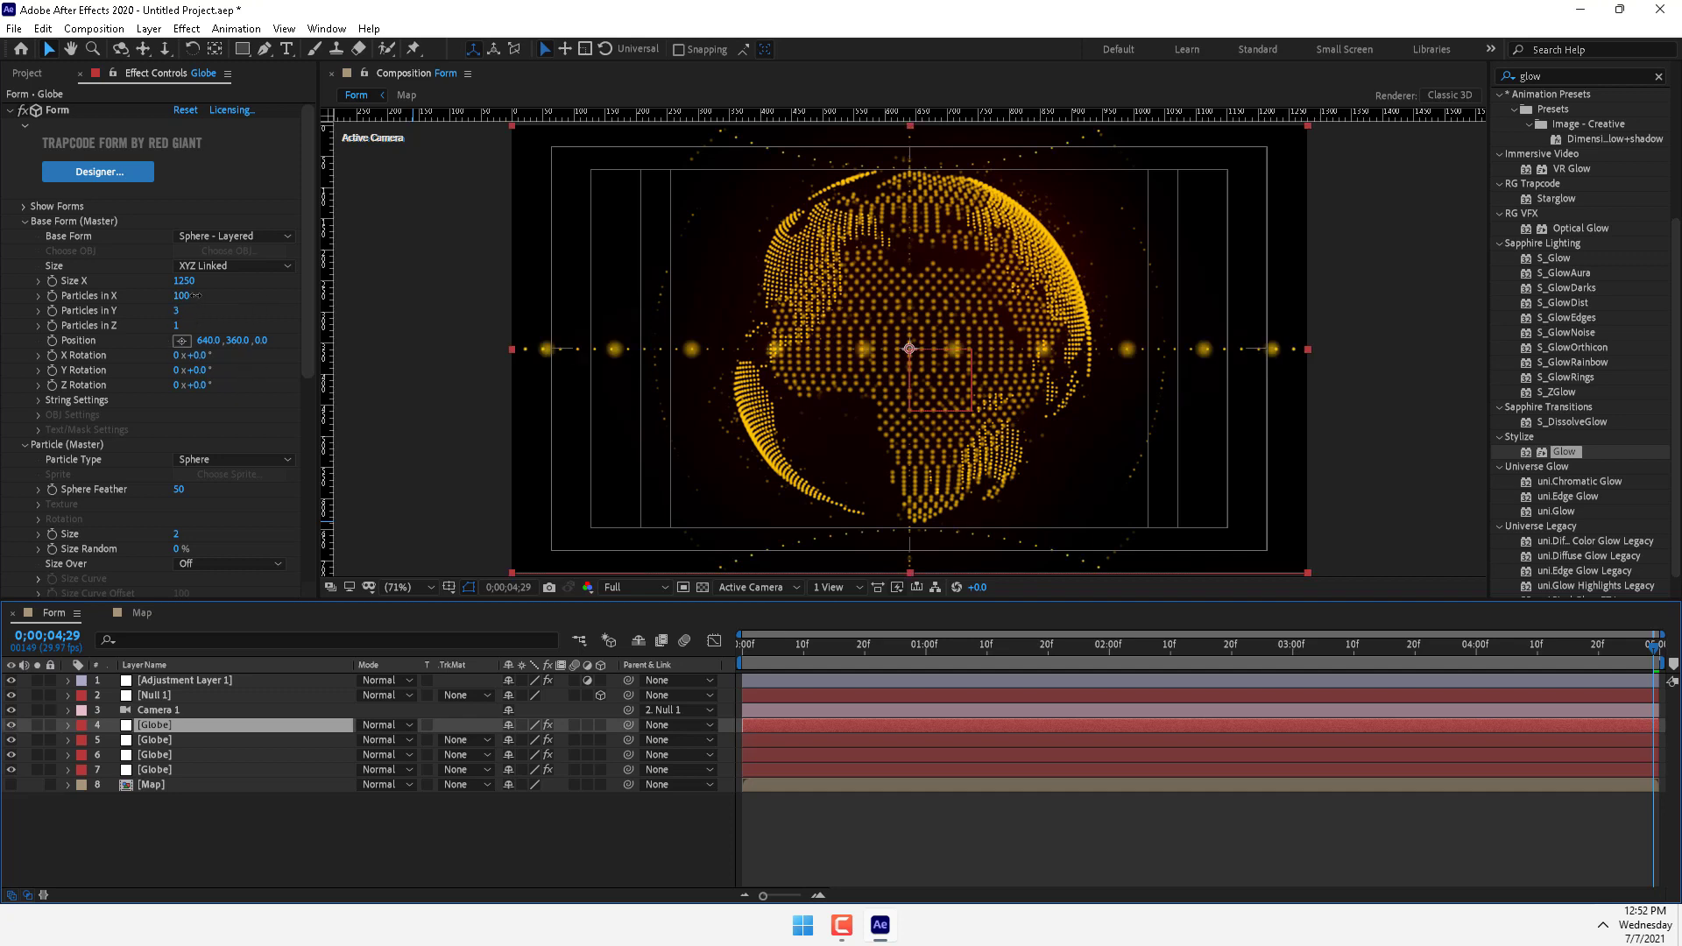
drag(182, 296, 431, 296)
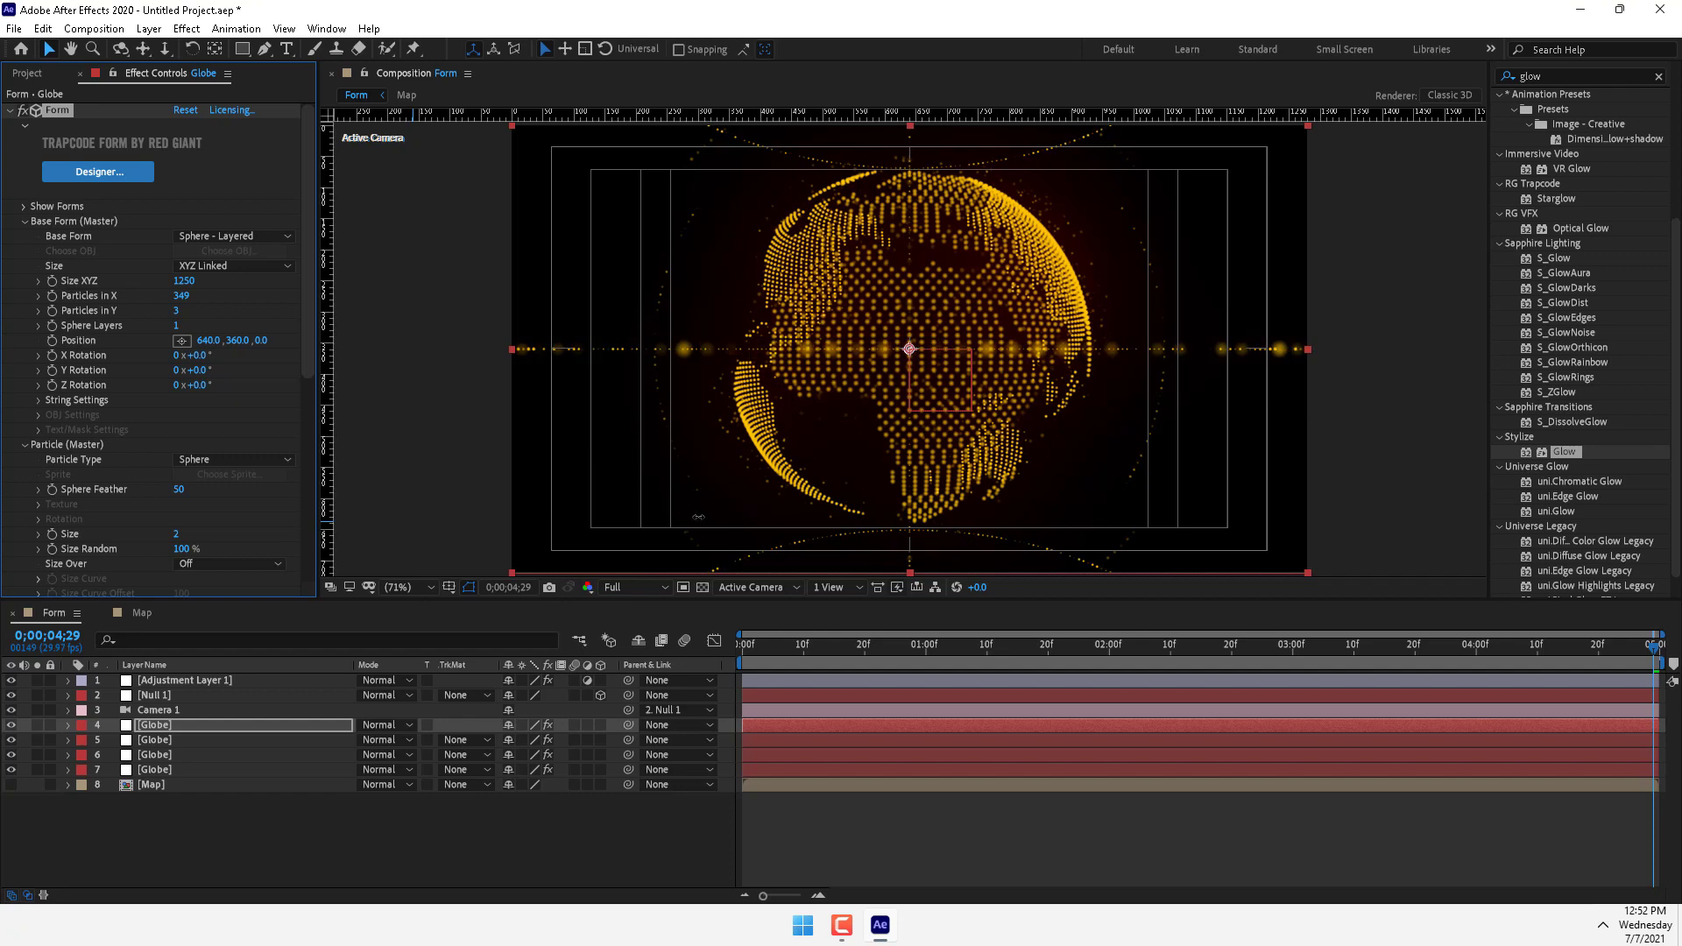
Set the larger ring layer's particle size to 1 and enable motion blur for the composition and its layers
click(175, 534)
text(1)
key(Return)
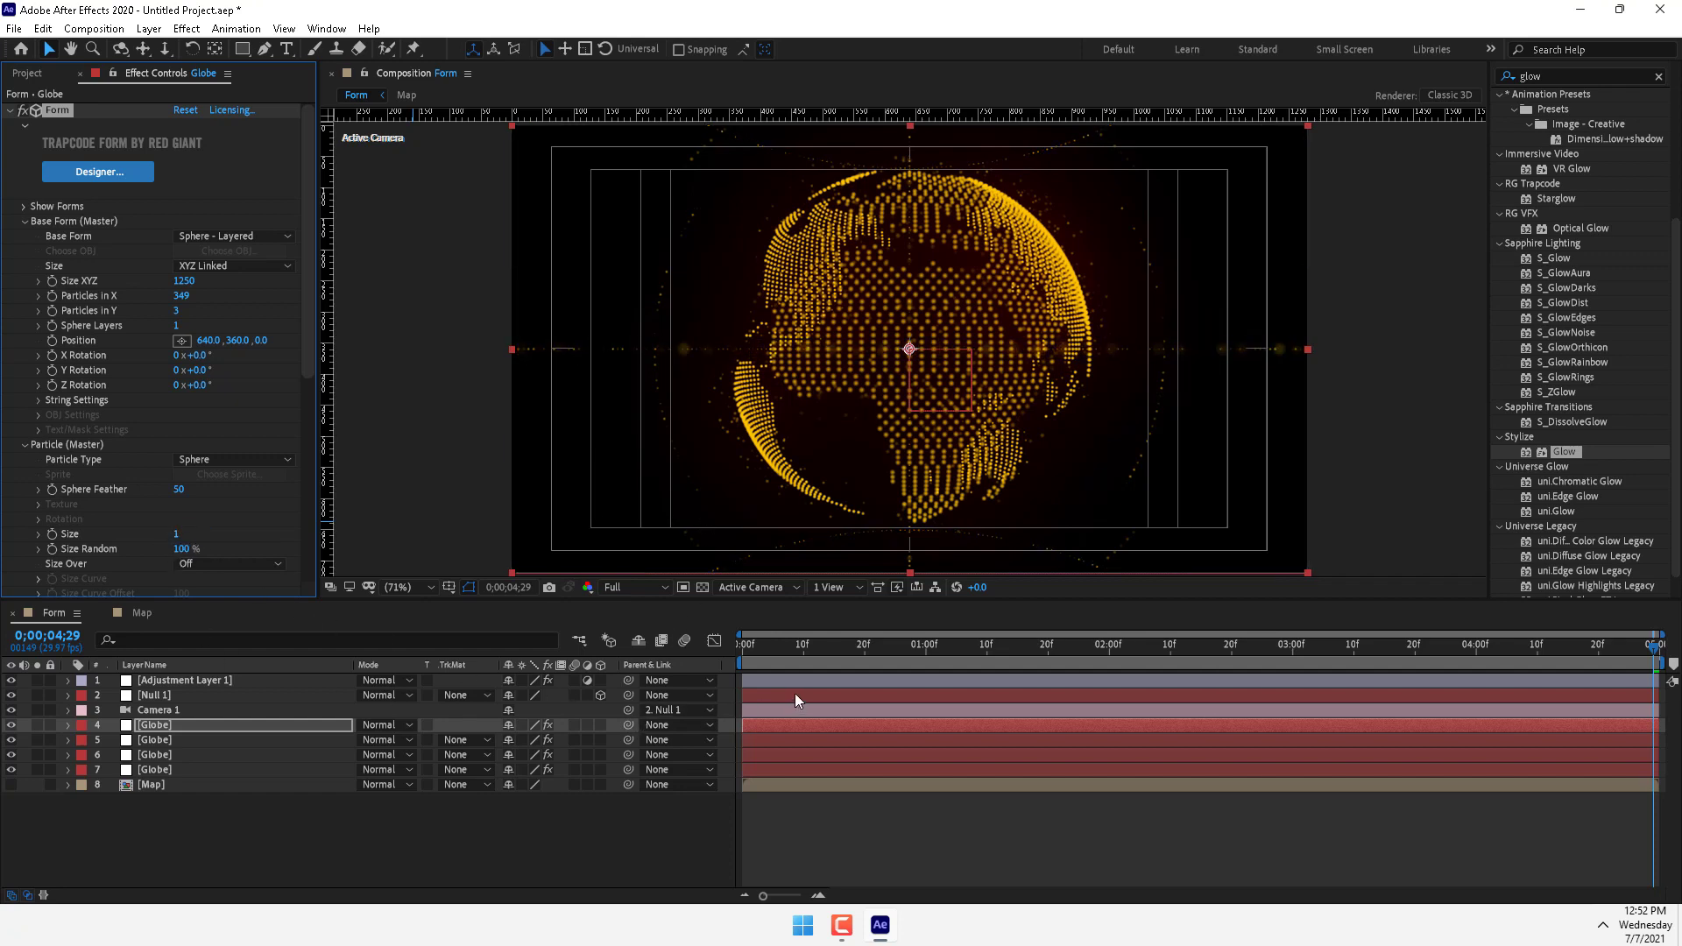
drag(774, 650, 581, 815)
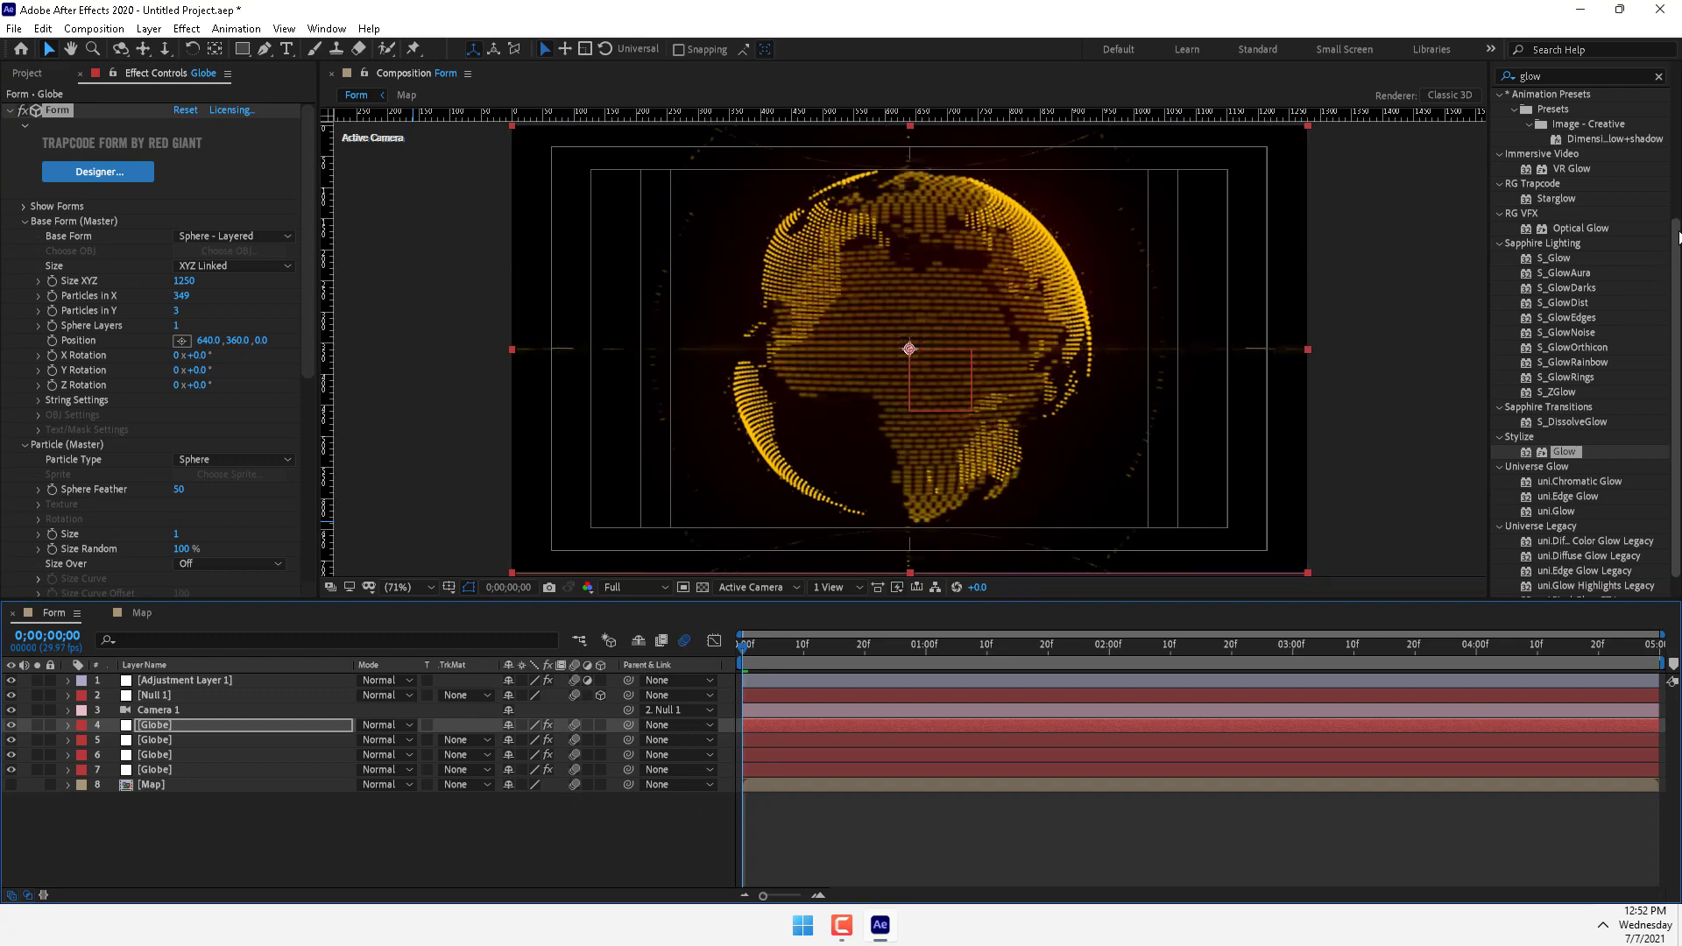
Play back the globe animation from the first frame, then scrub to 0;00;02;22
drag(1678, 289, 1677, 129)
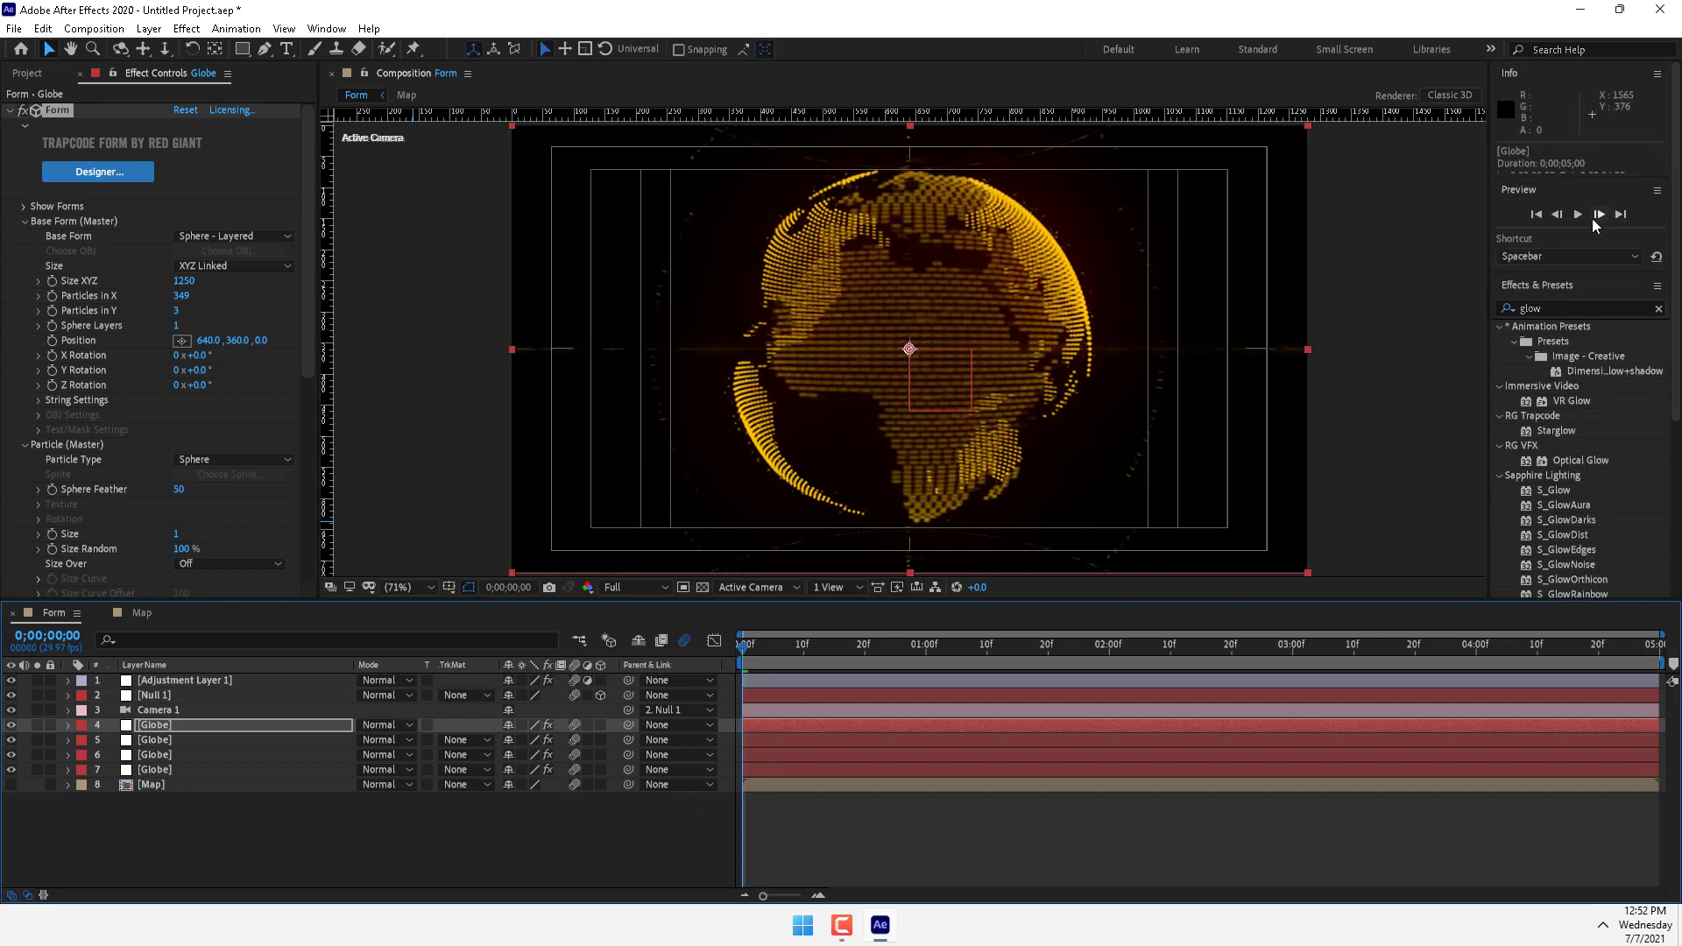
click(1578, 214)
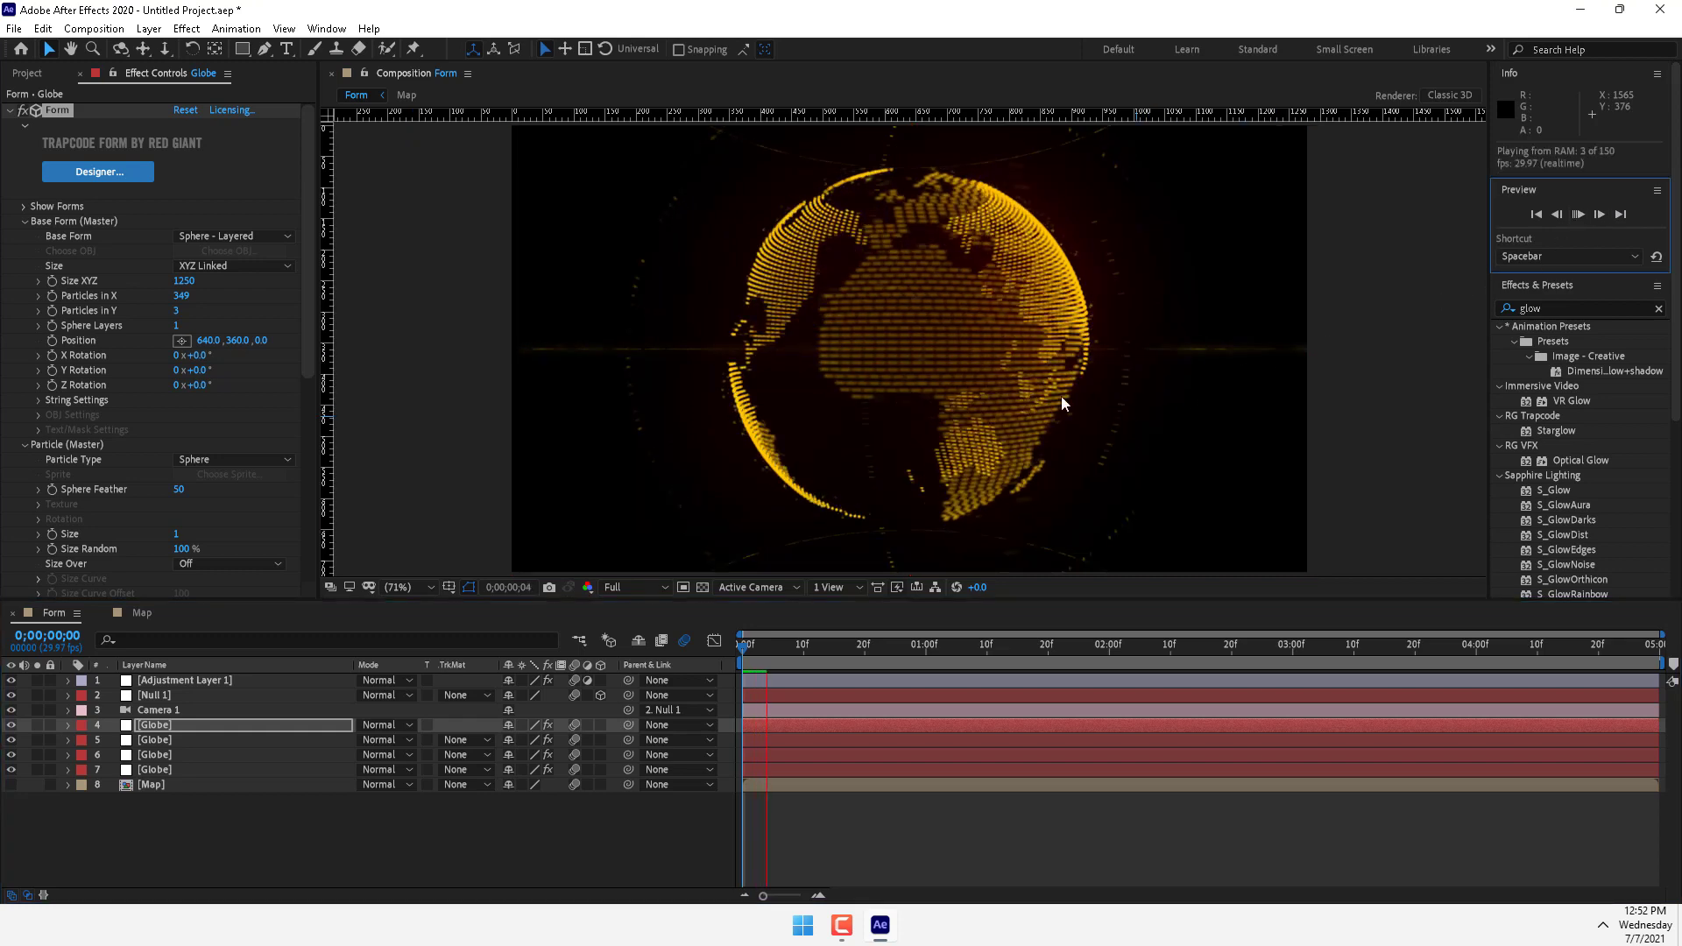
click(842, 926)
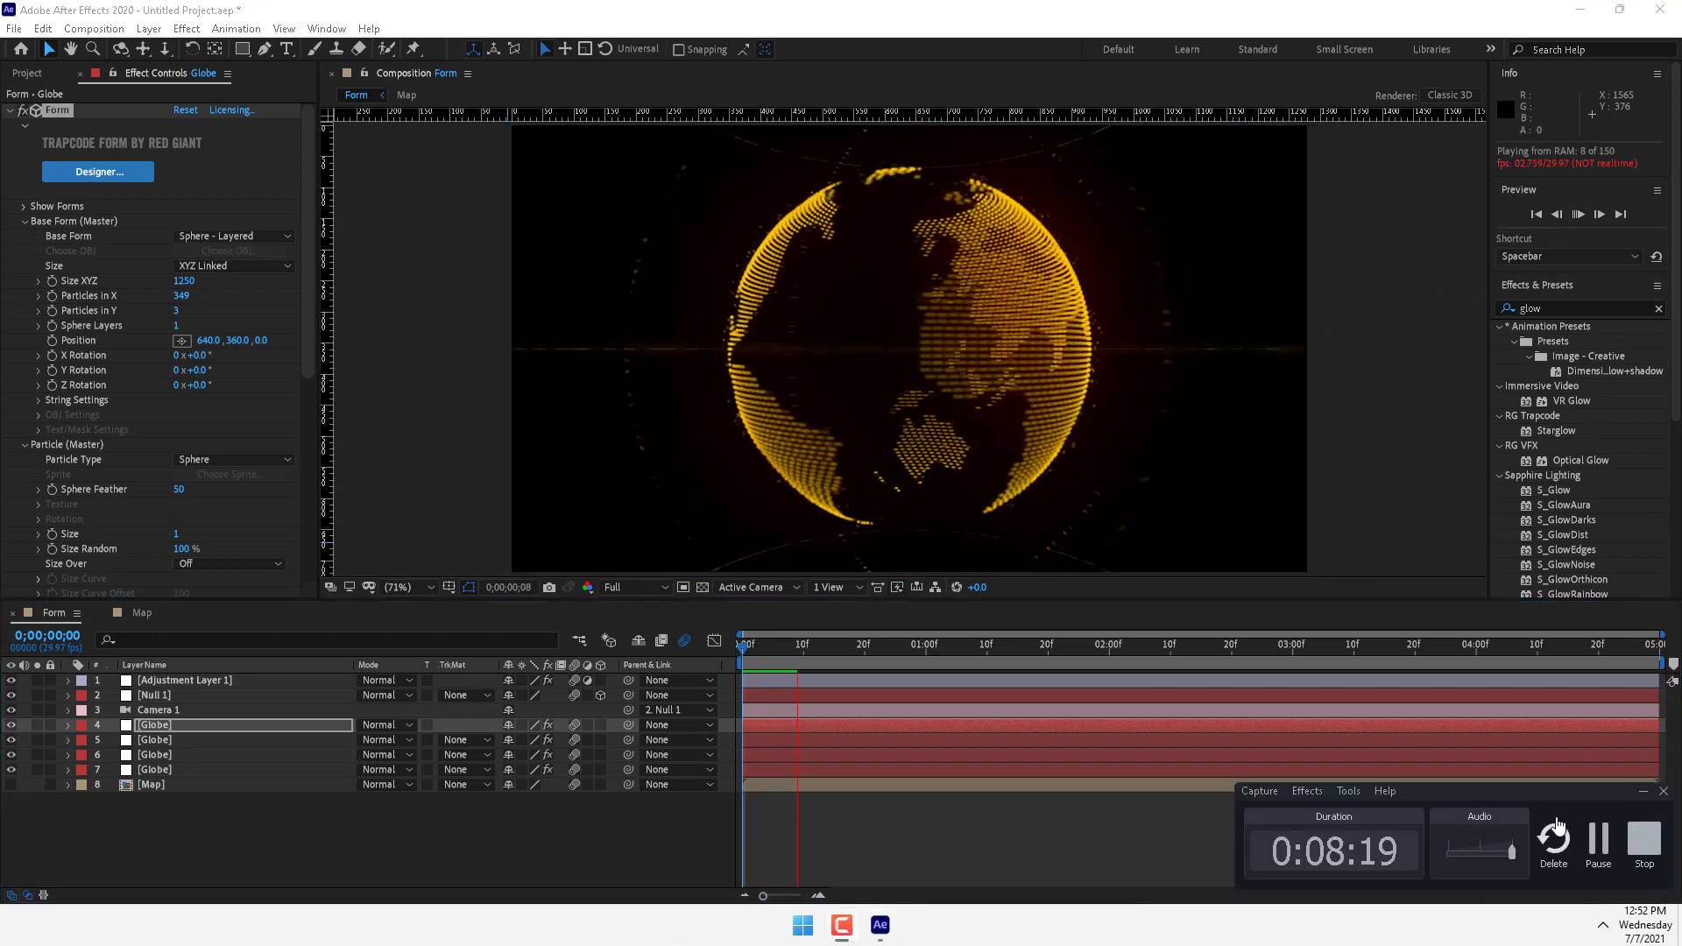
click(1598, 841)
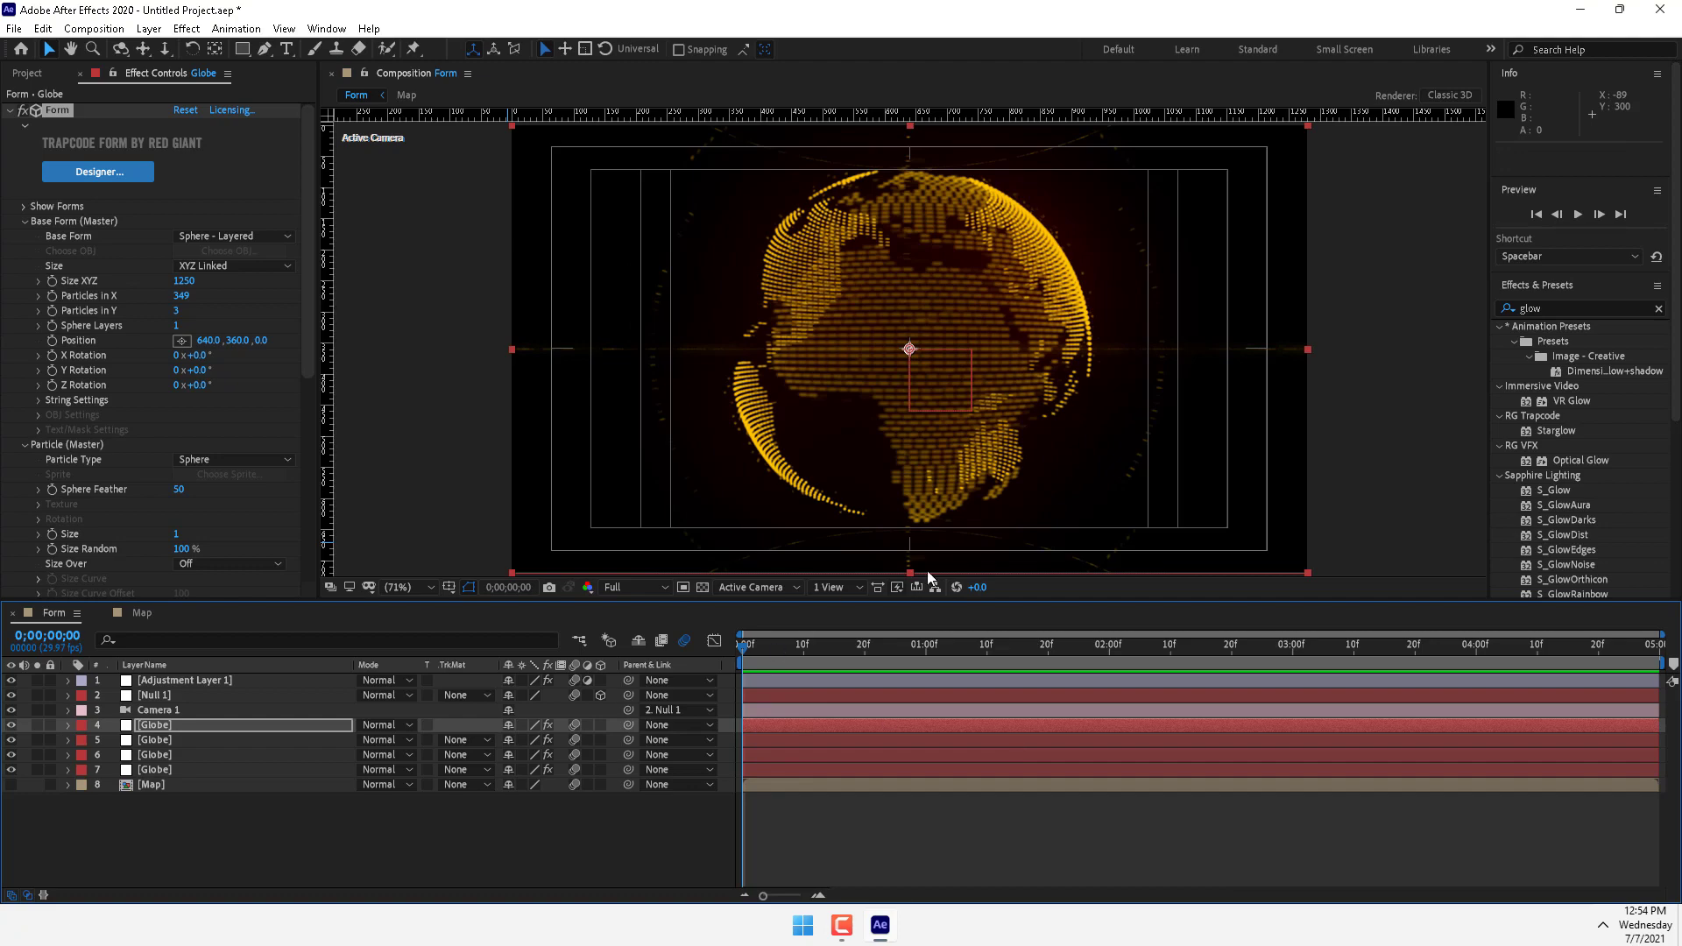
click(1575, 219)
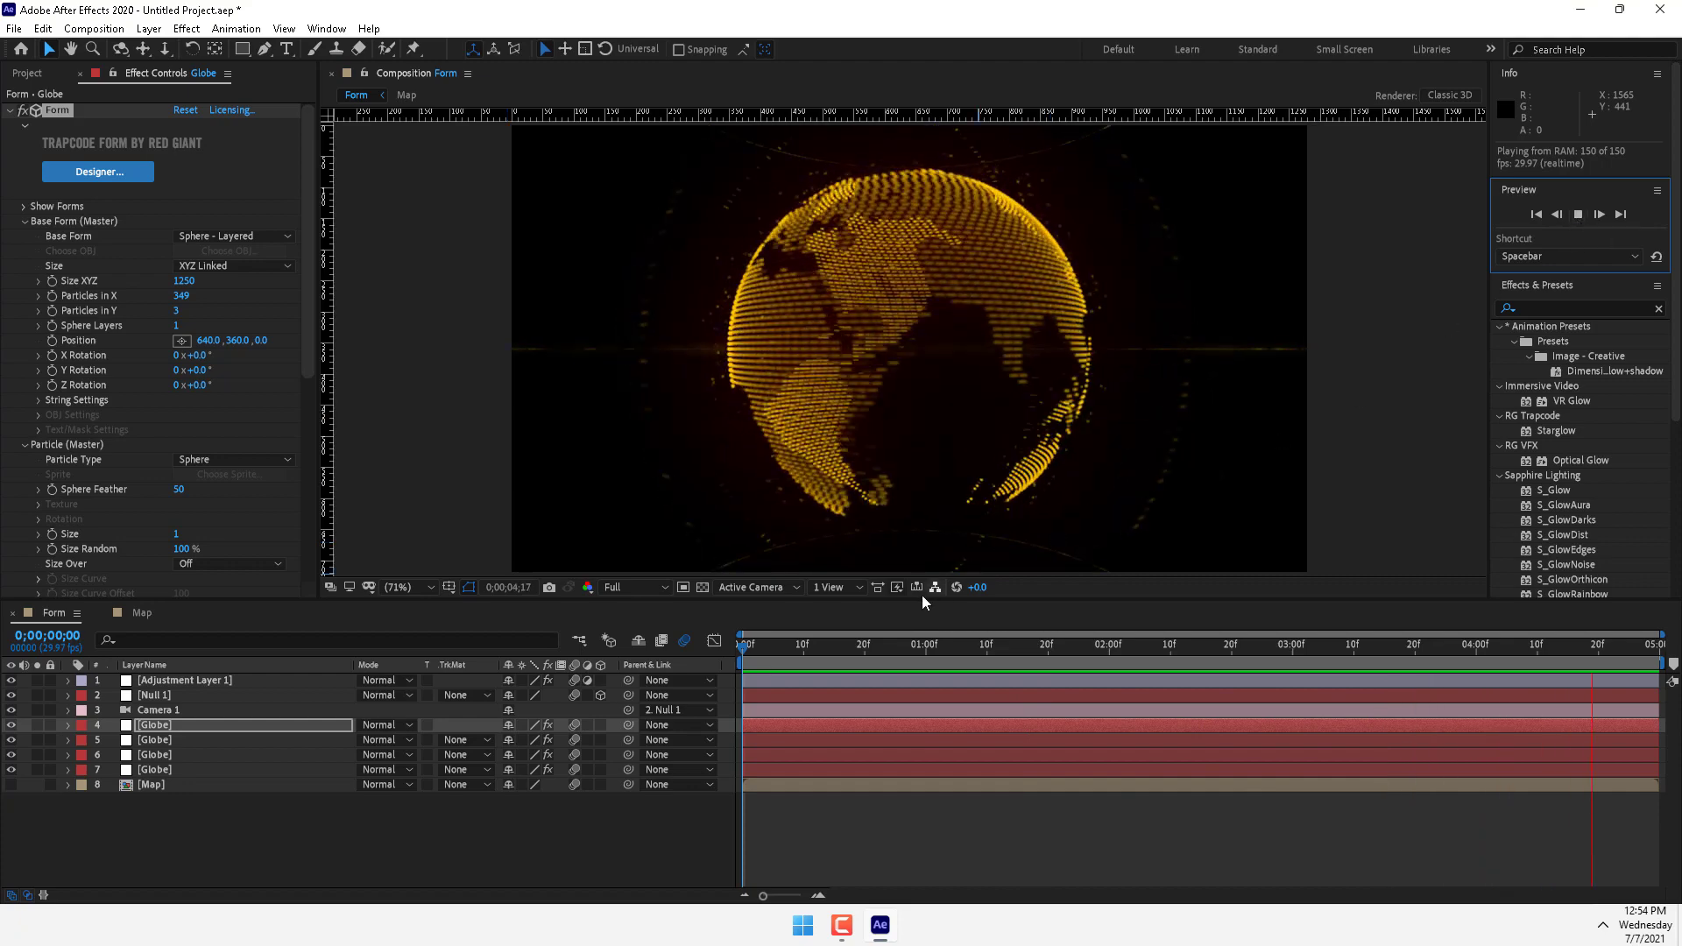
drag(809, 652, 1245, 659)
Create a new white solid named Plexus in the Form composition
click(412, 852)
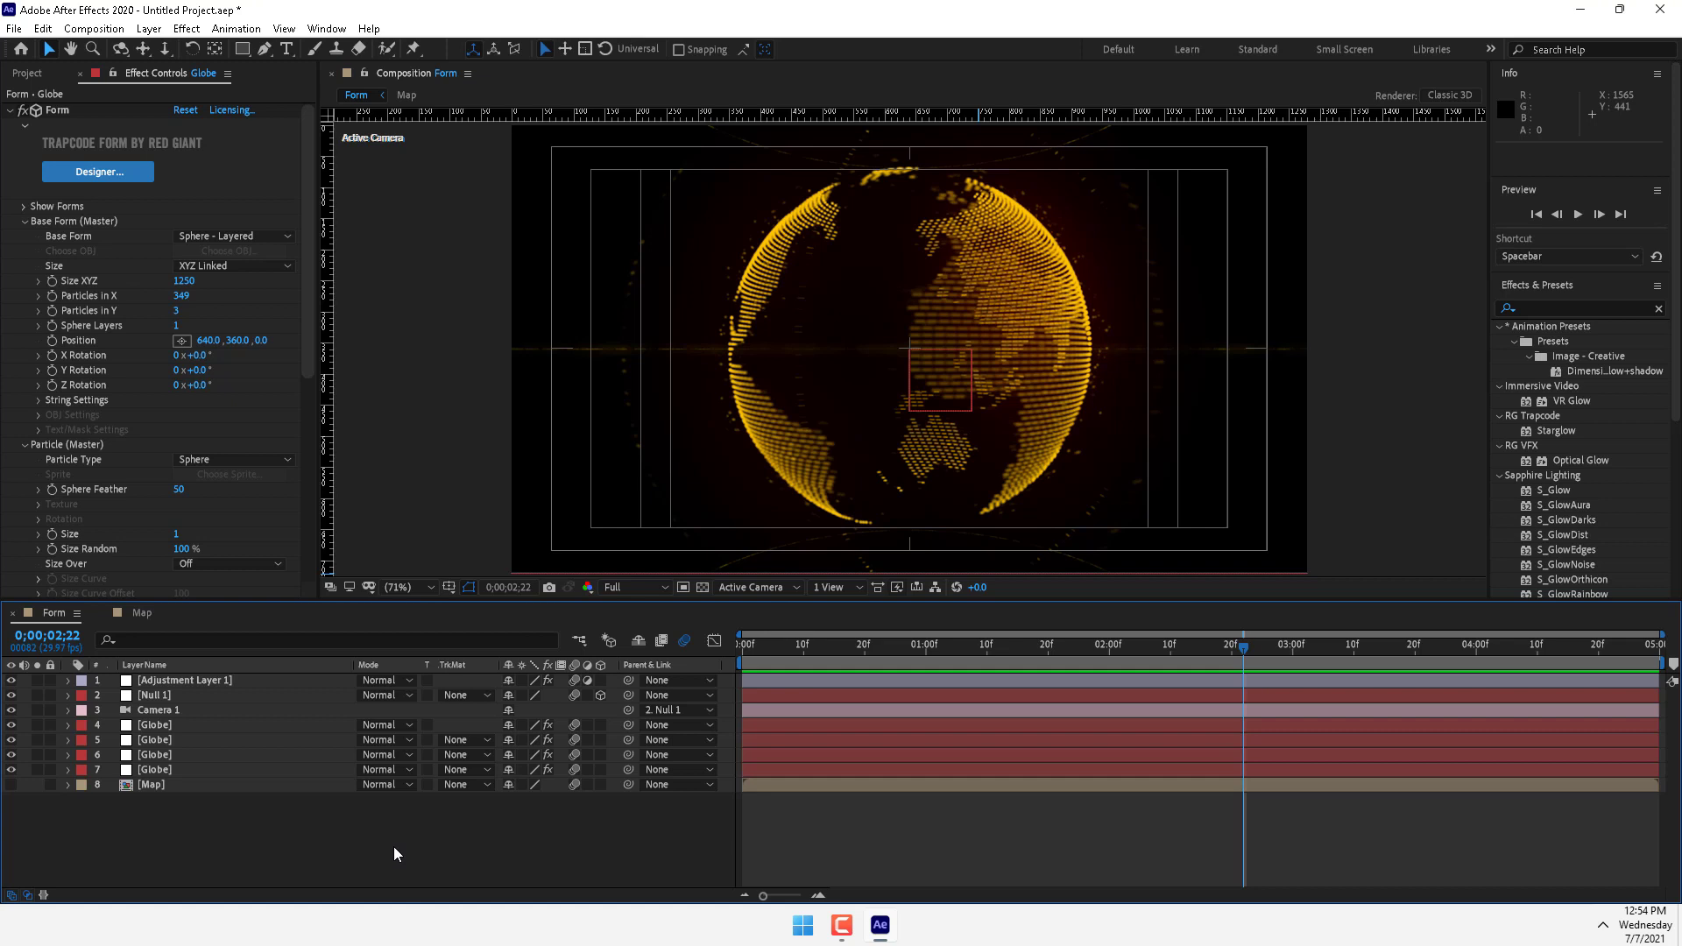
right_click(379, 850)
mouse_move(427, 662)
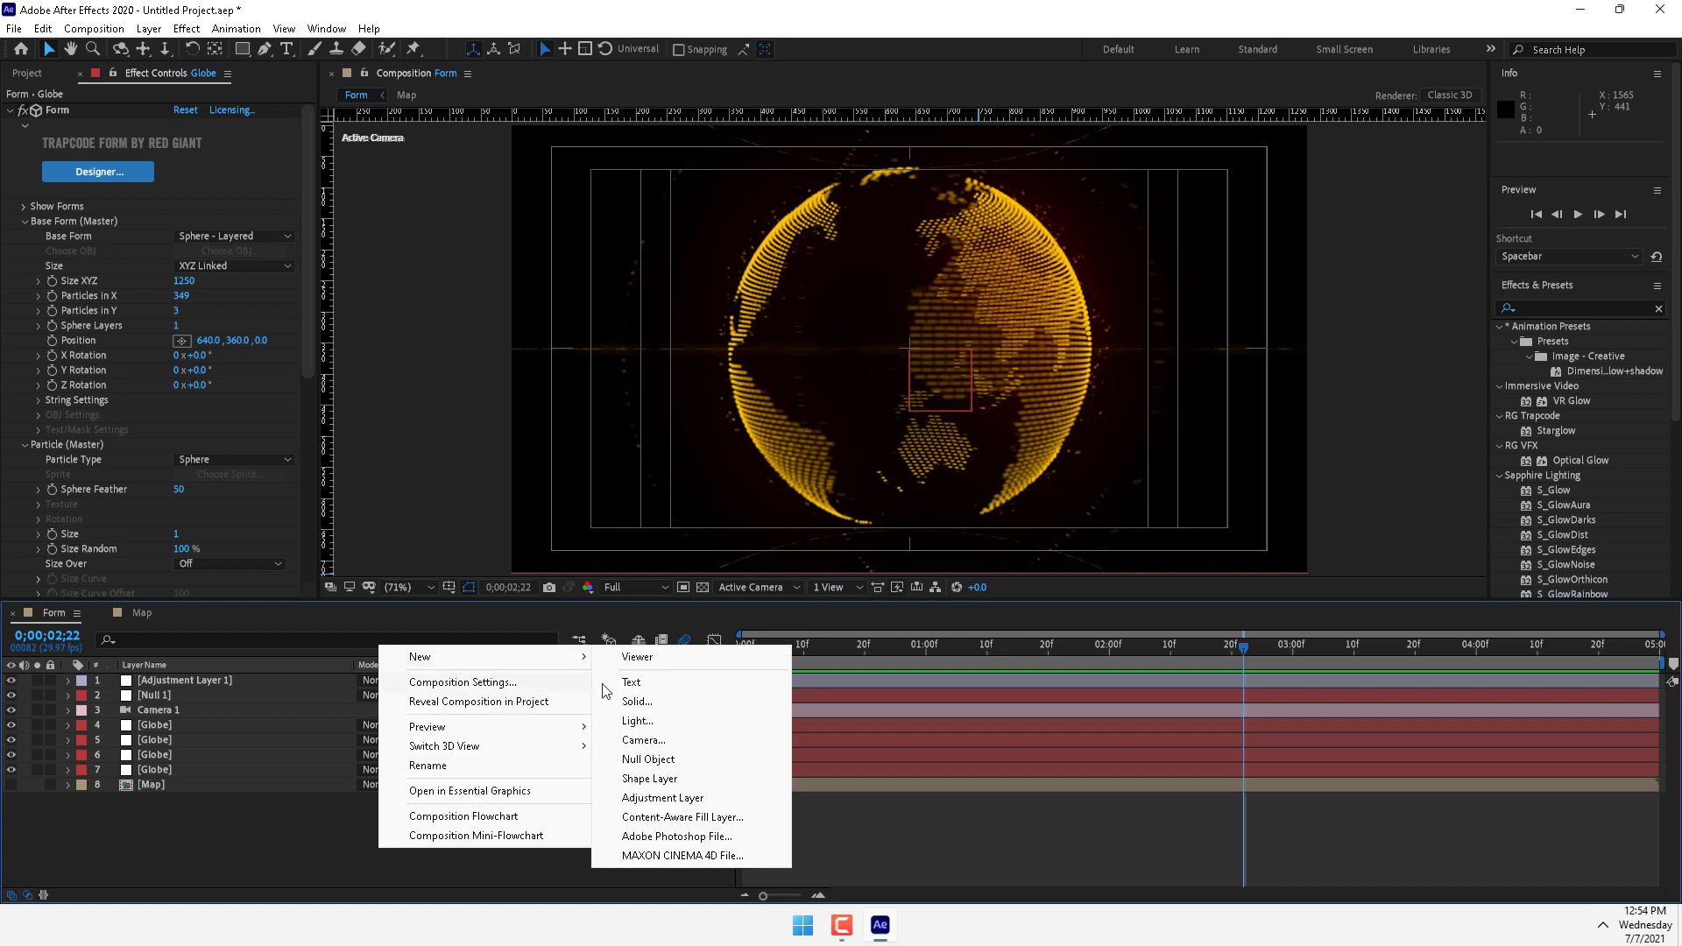
click(683, 704)
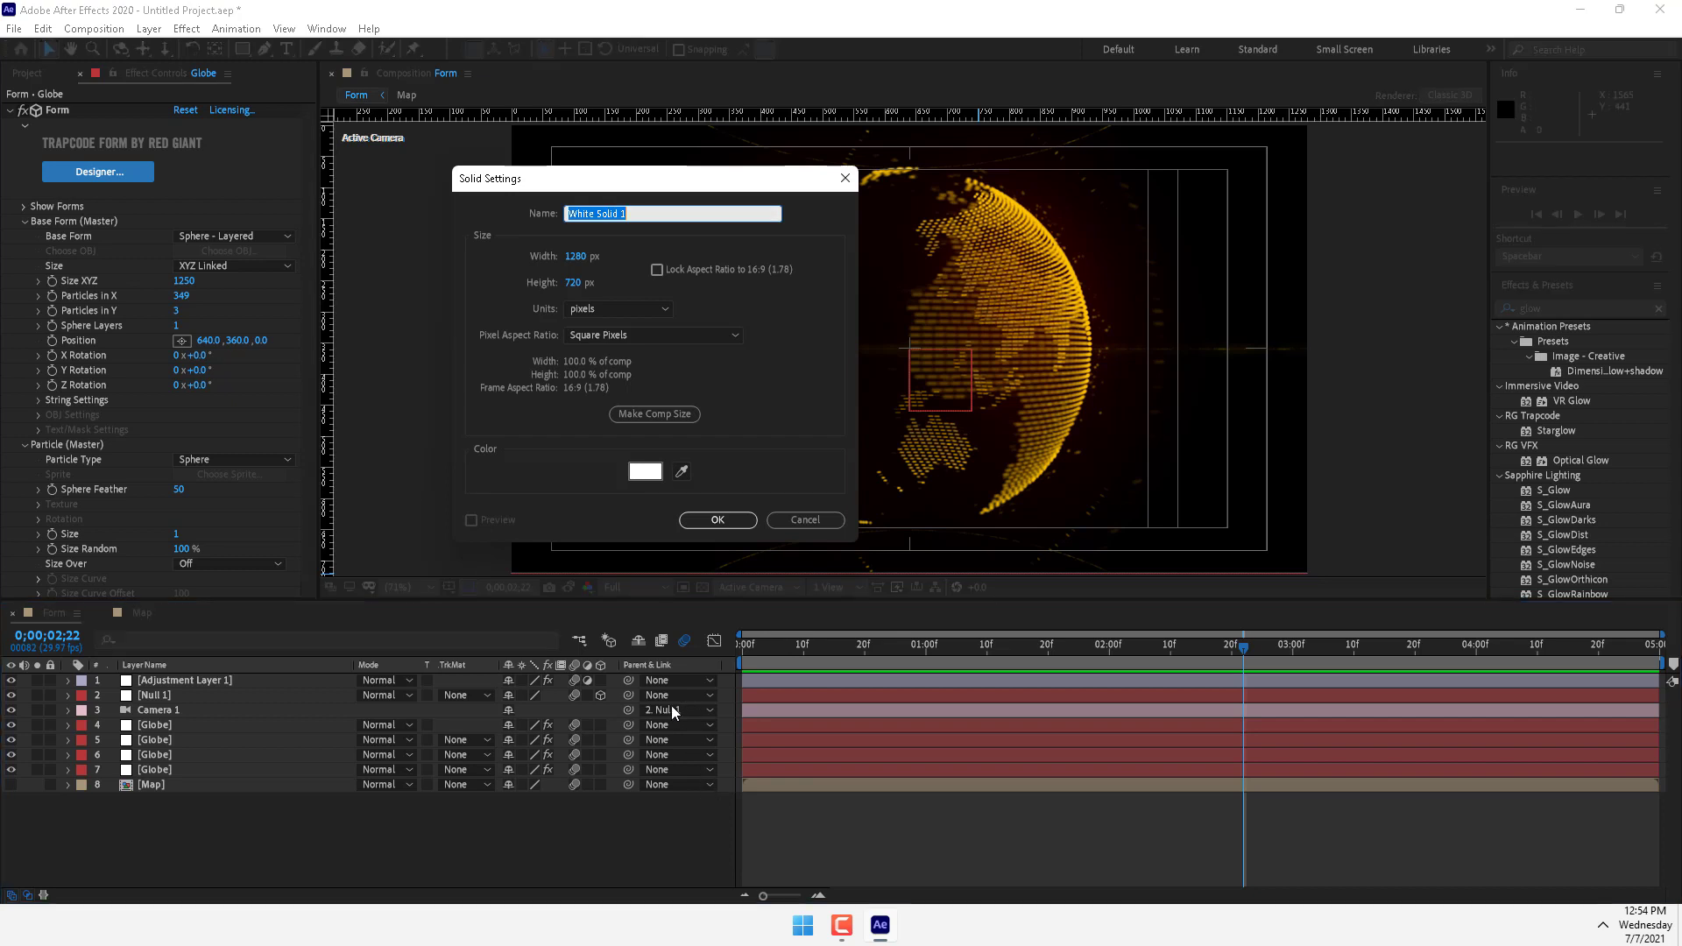
text(Plexus)
key(Return)
Apply the Rowbyte Plexus effect to the Plexus solid and look through its available effectors
click(186, 29)
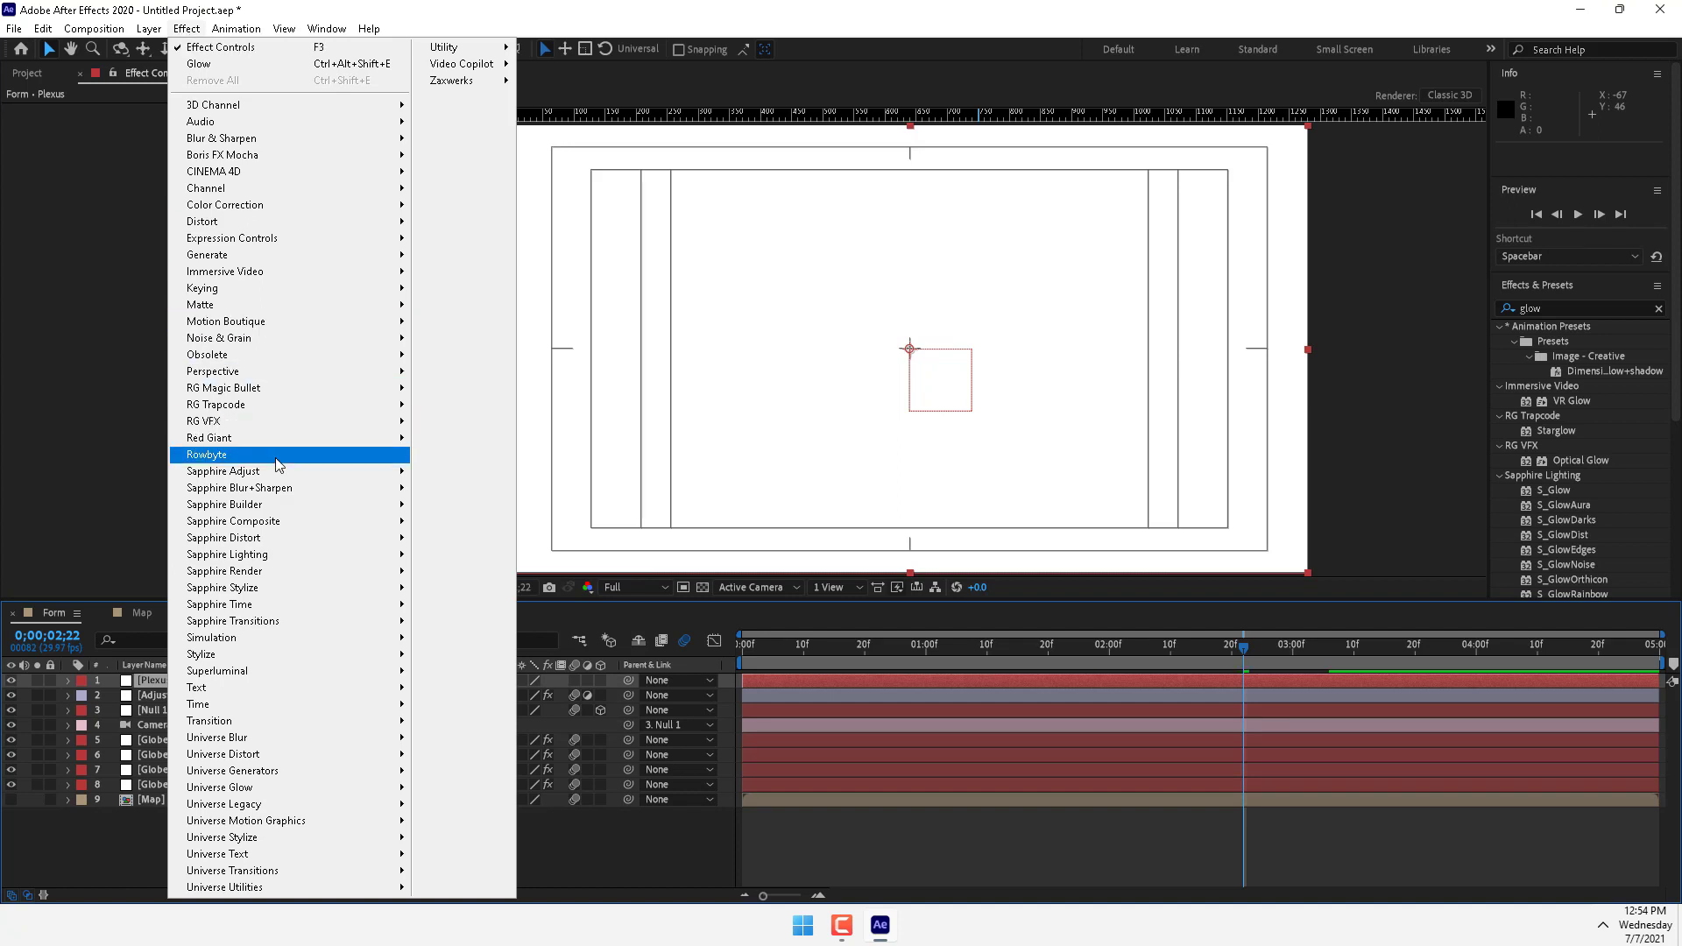
mouse_move(279, 456)
click(453, 457)
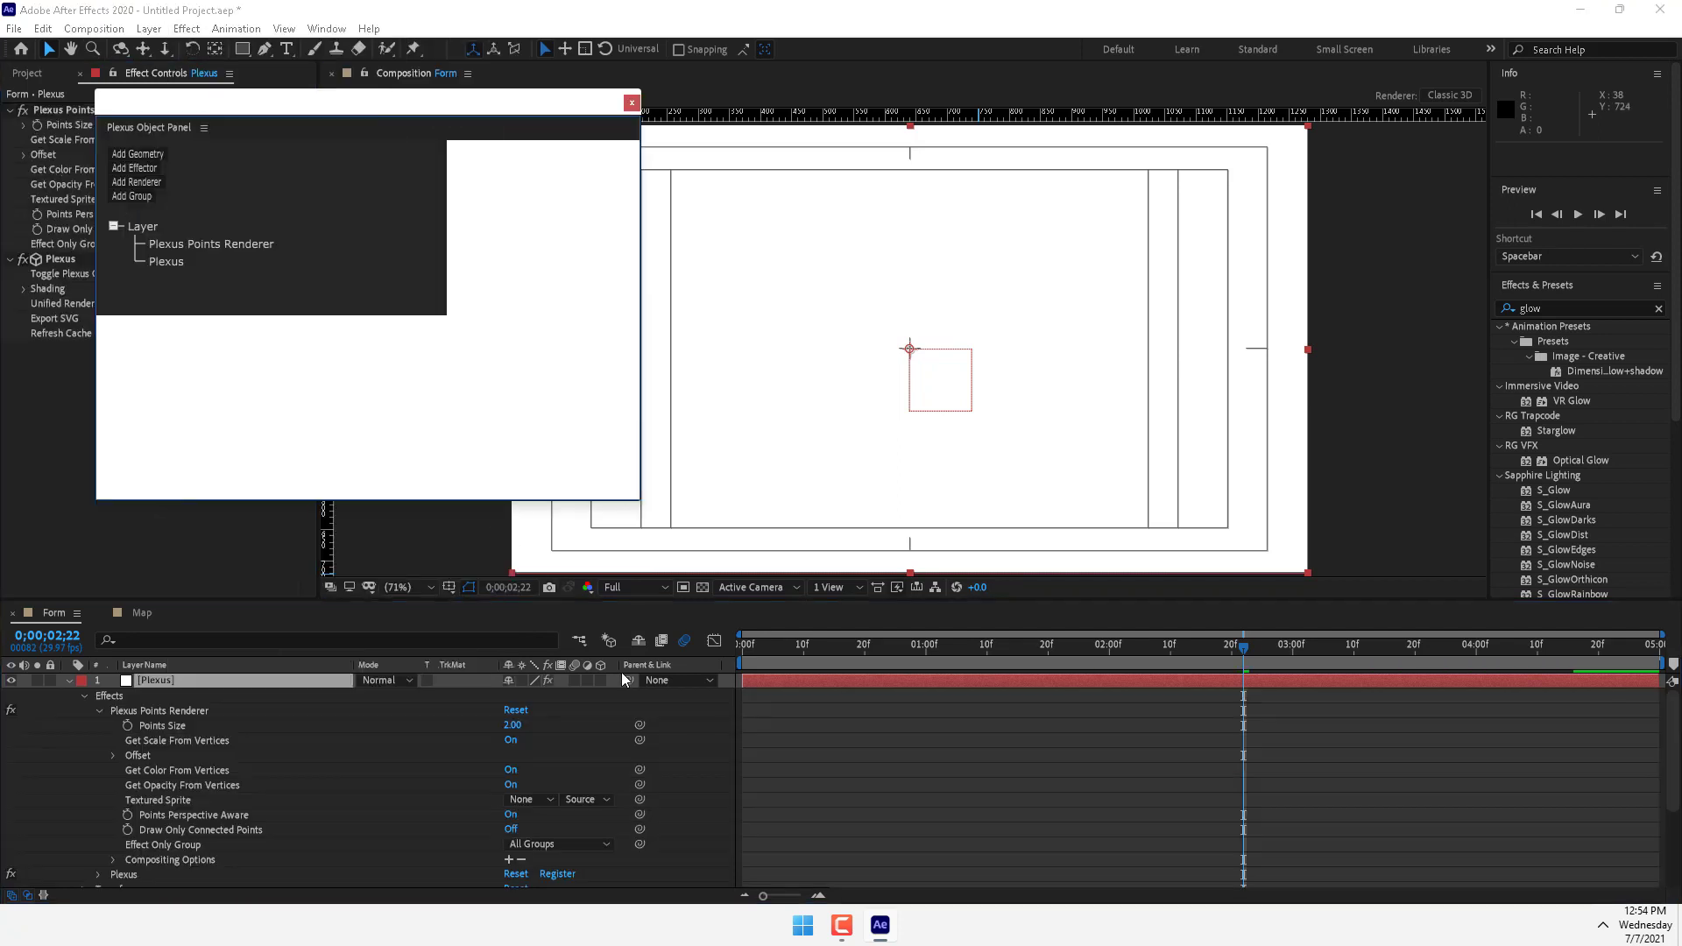
drag(247, 106, 395, 191)
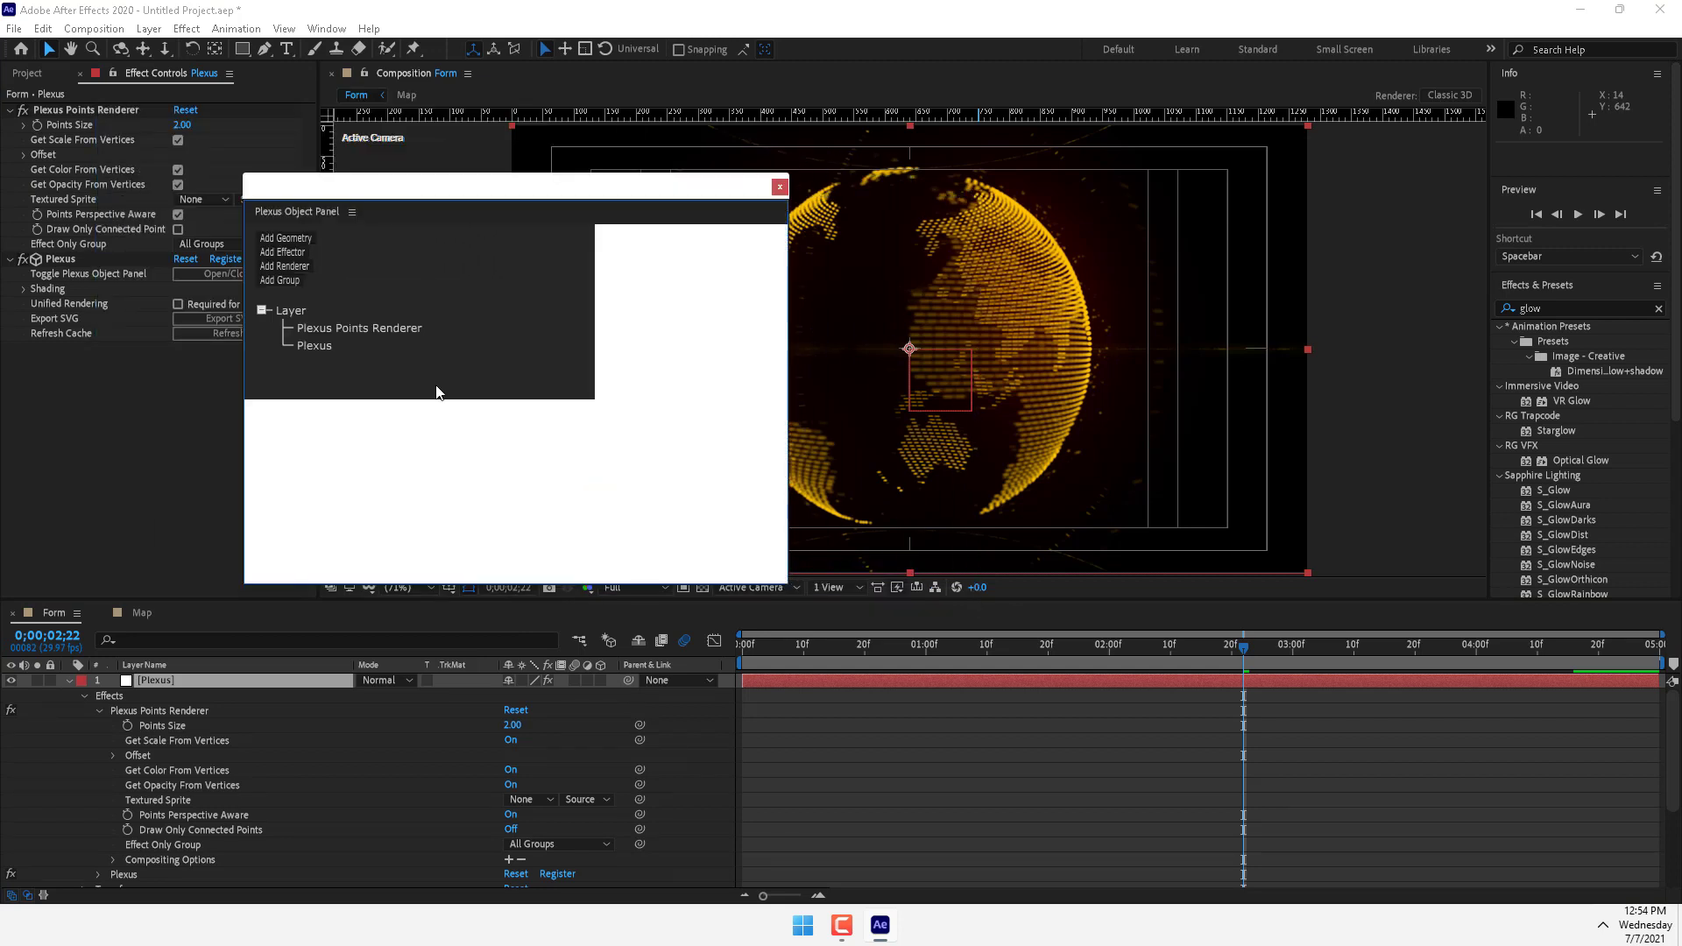
click(286, 252)
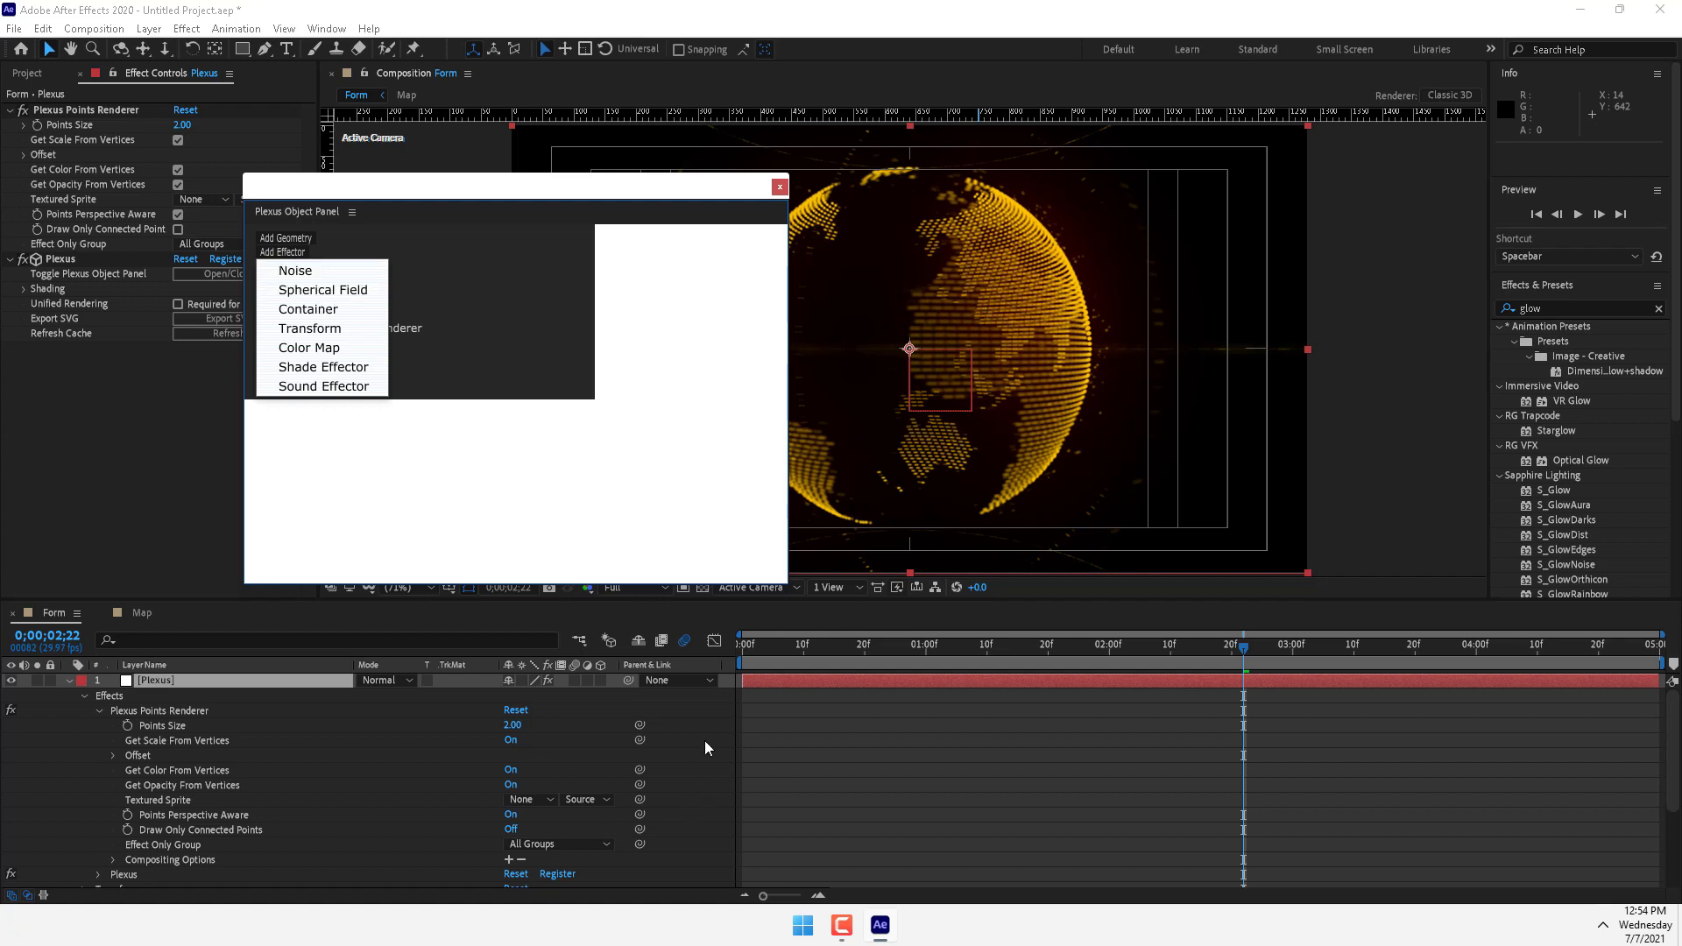
click(714, 764)
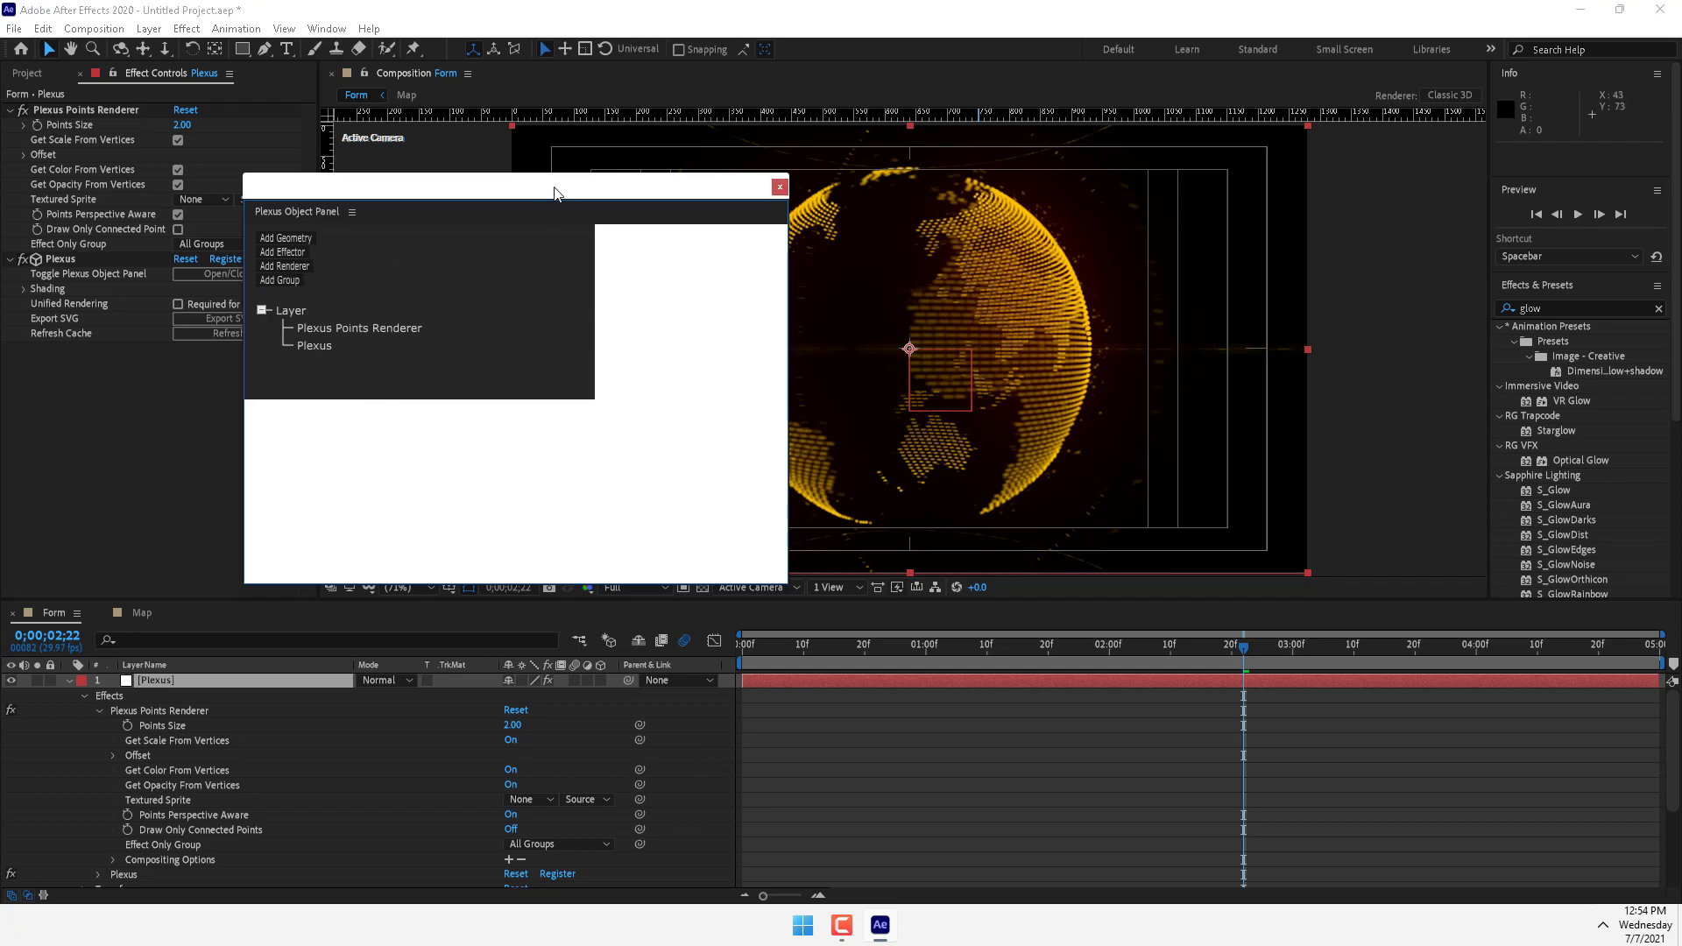
drag(555, 193, 247, 224)
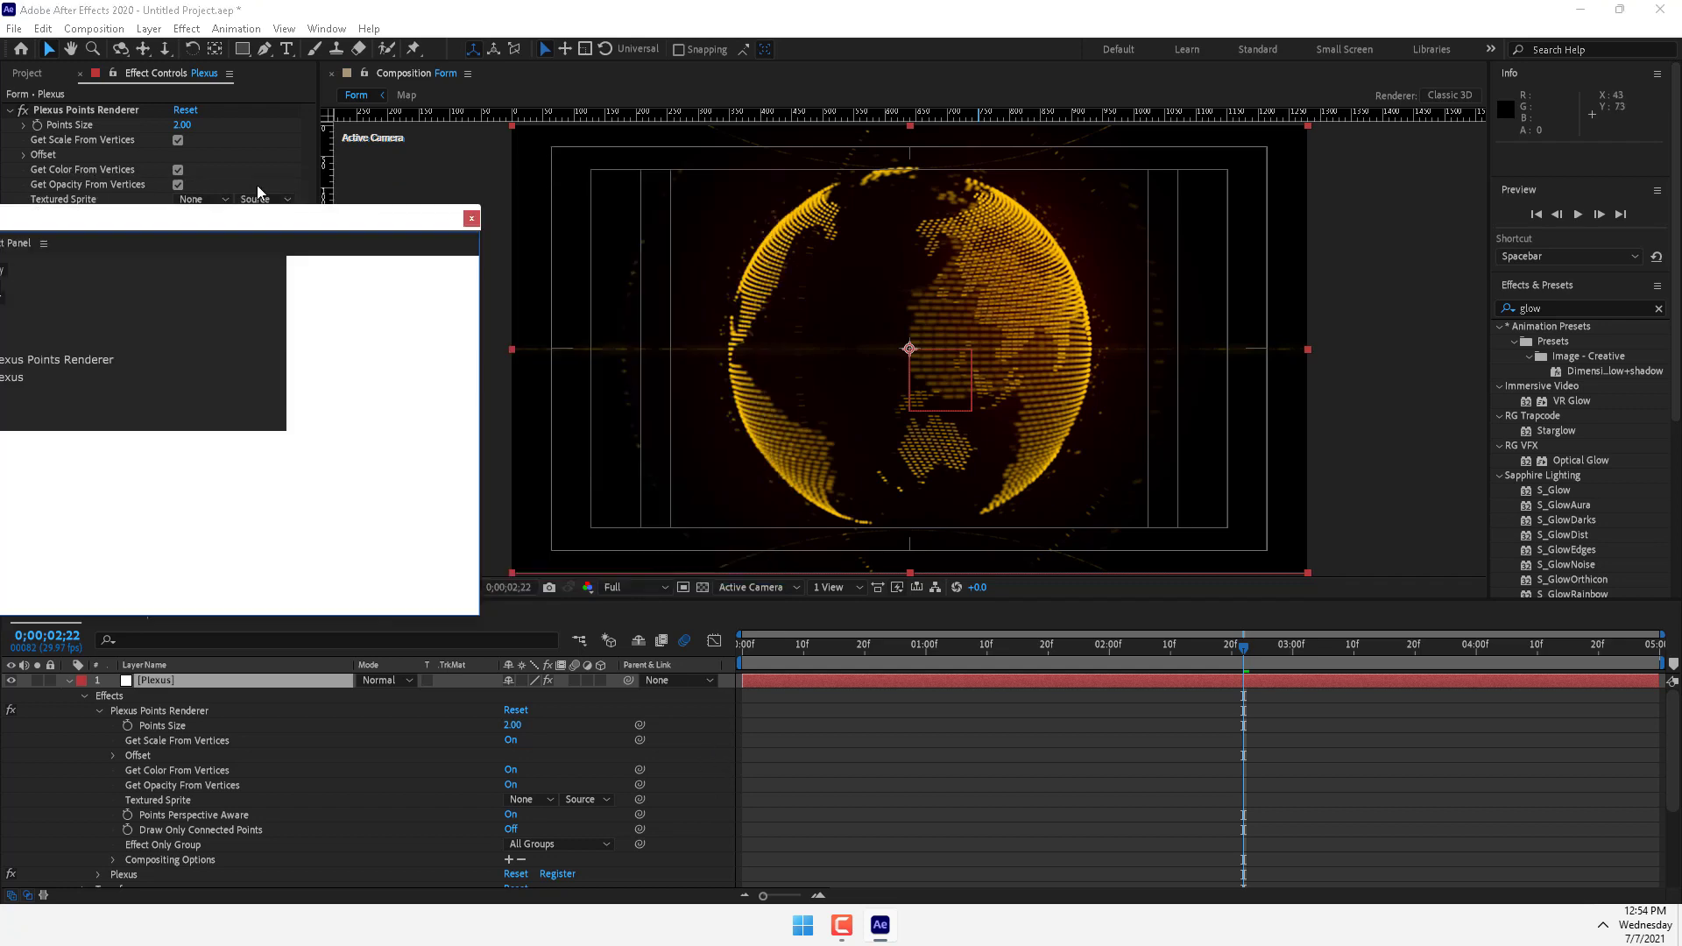
Add a text layer reading "O" near the globe's centre and enlarge its font size to about 463 px
click(288, 50)
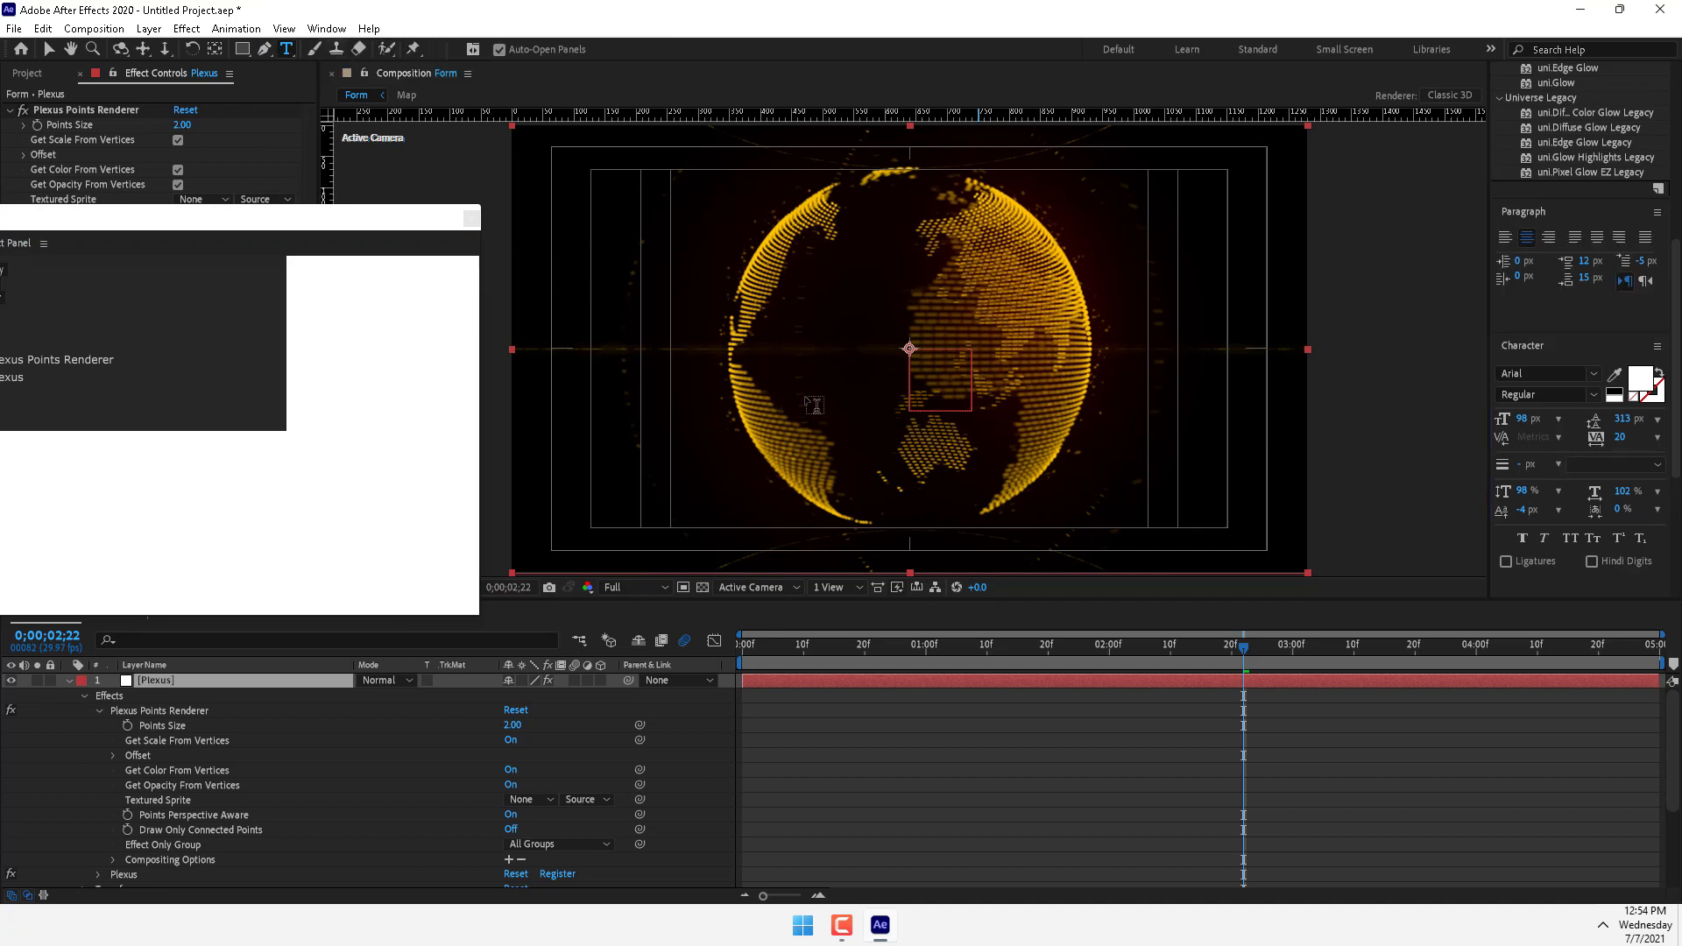
click(906, 363)
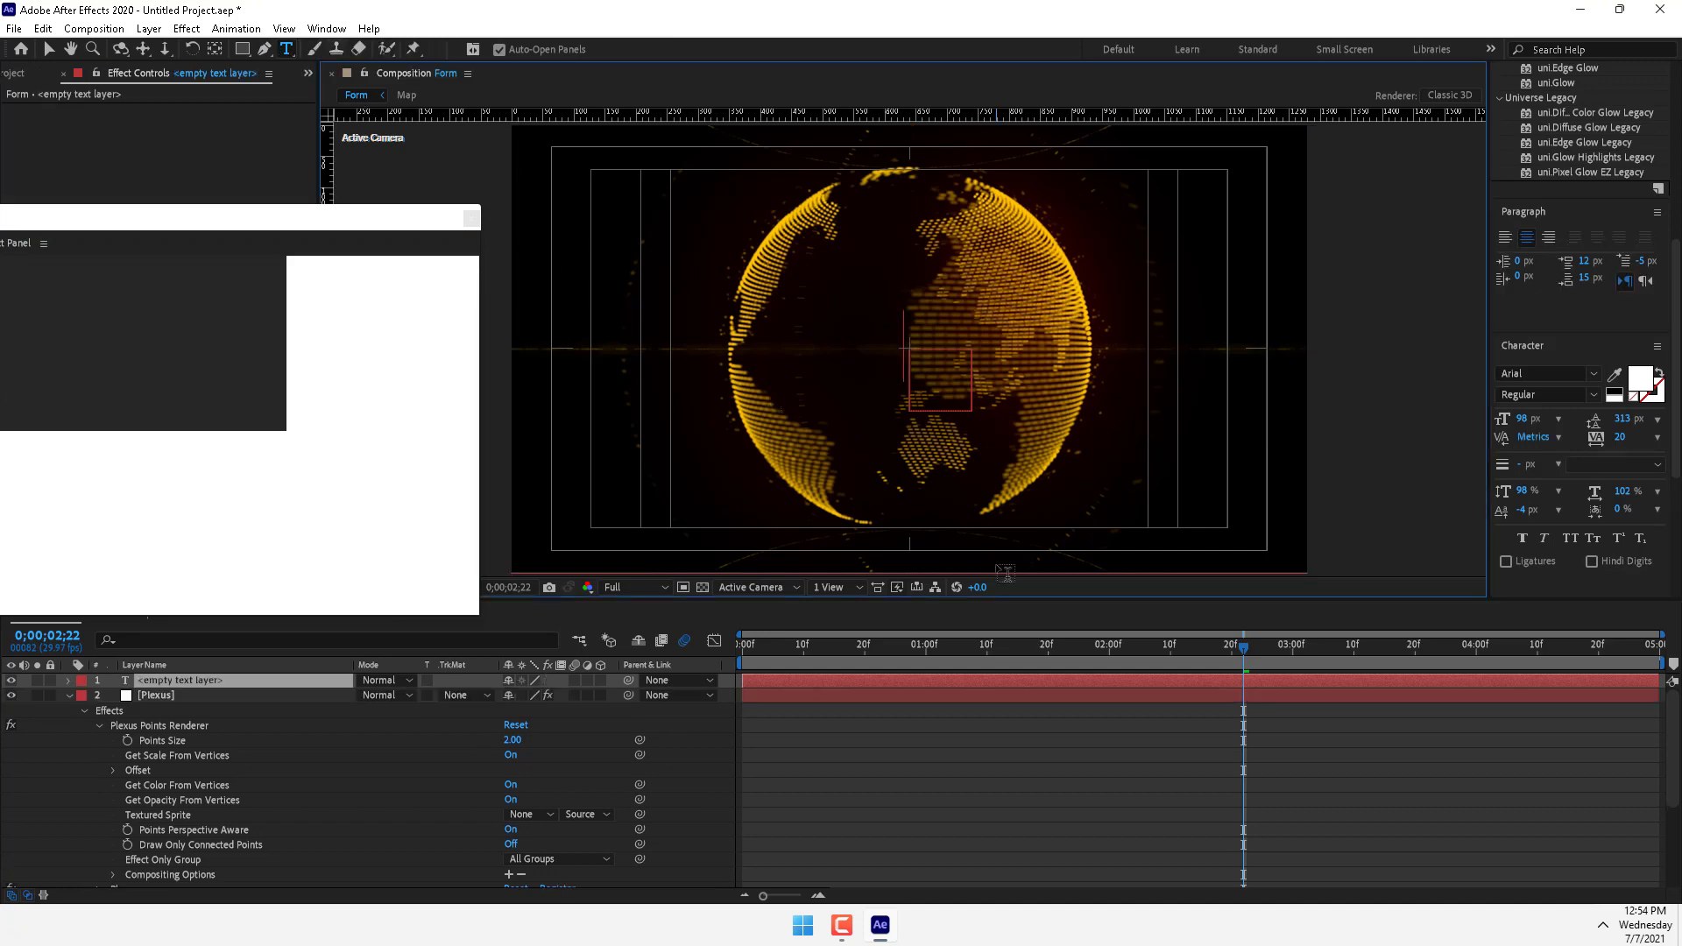
text(O)
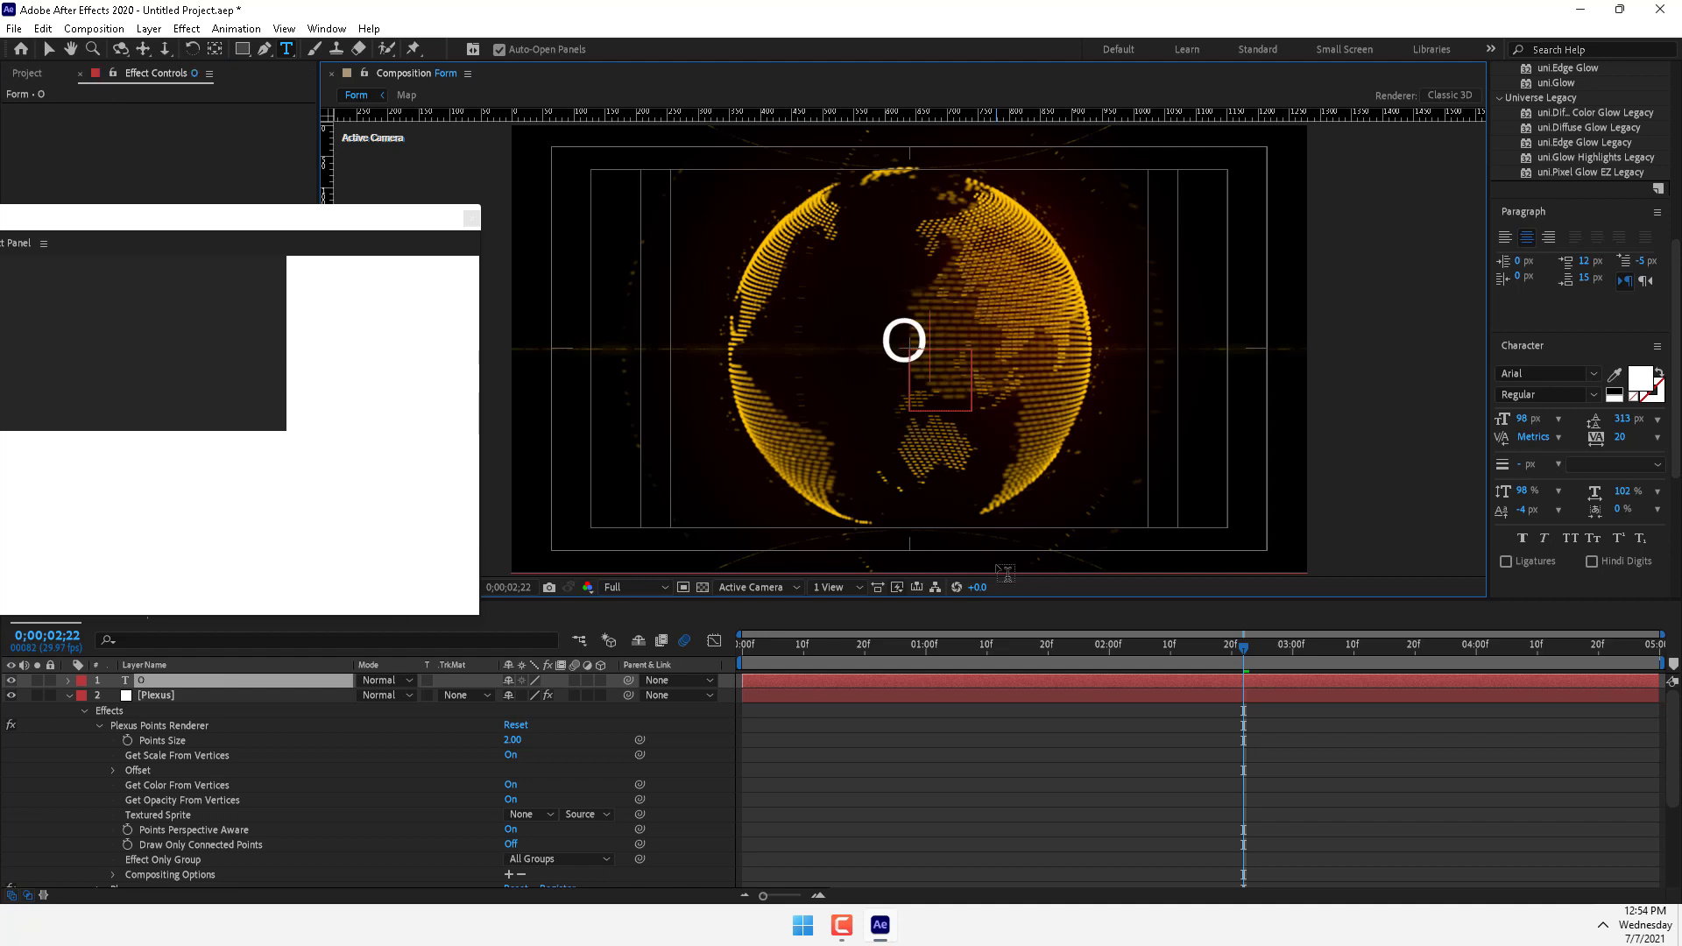
key(ctrl+a)
drag(1527, 423, 1582, 426)
Move the O to the globe's centre with its anchor point in the middle of the letter, and close the Plexus object panel
click(49, 49)
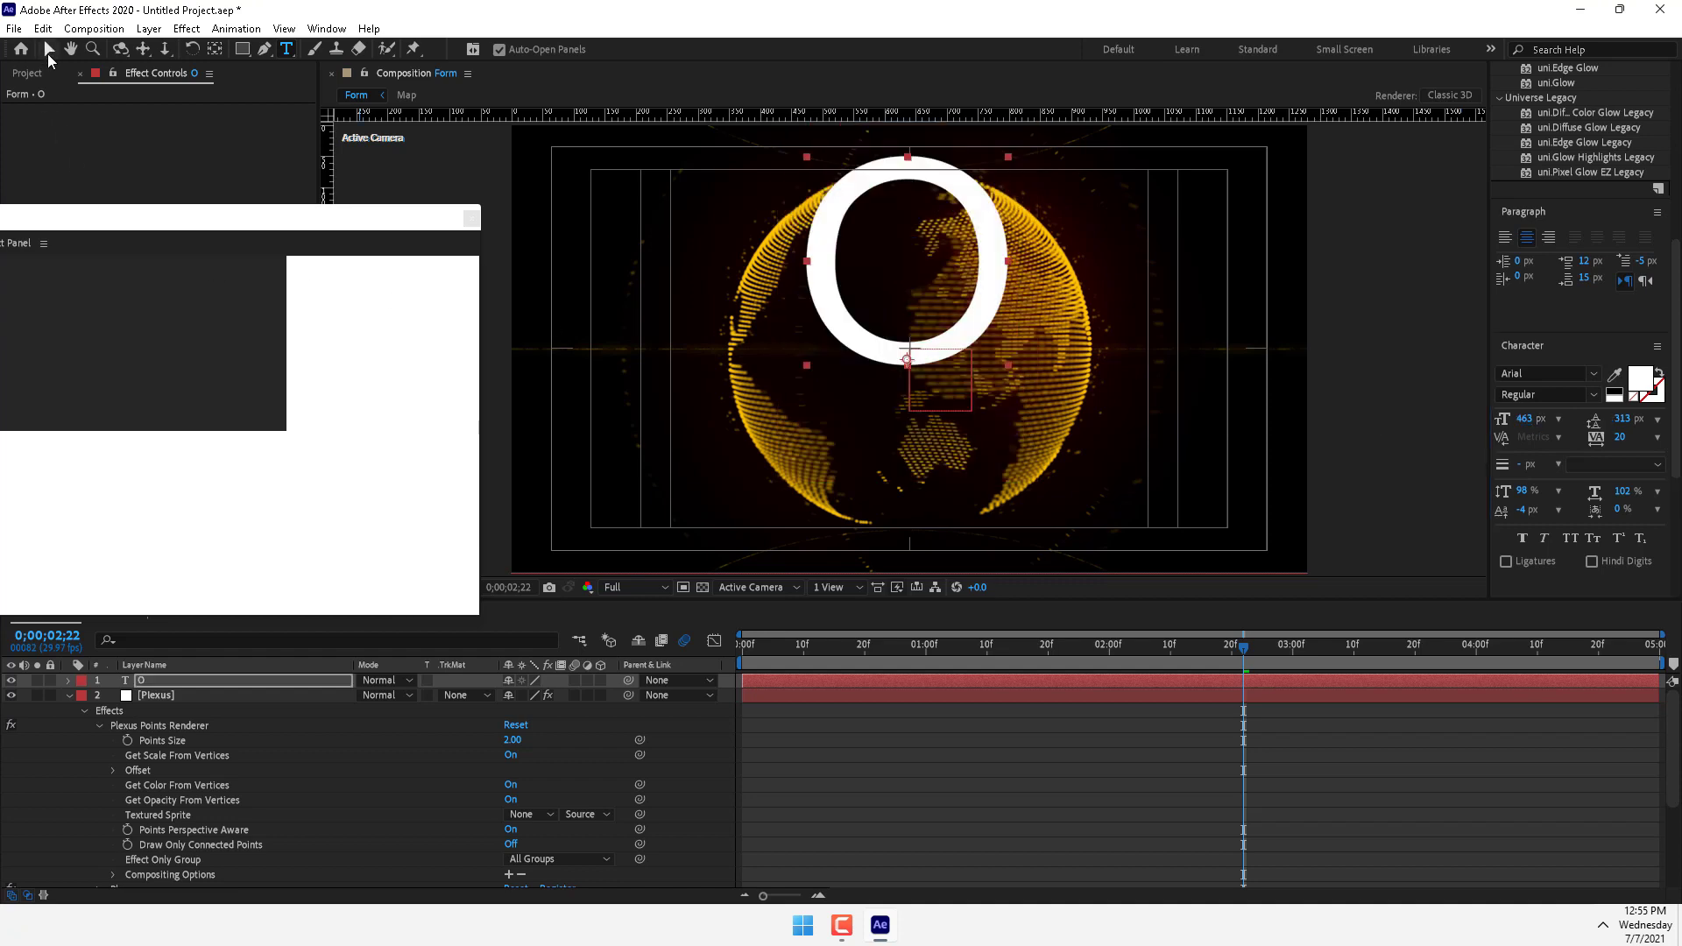
drag(996, 338, 984, 425)
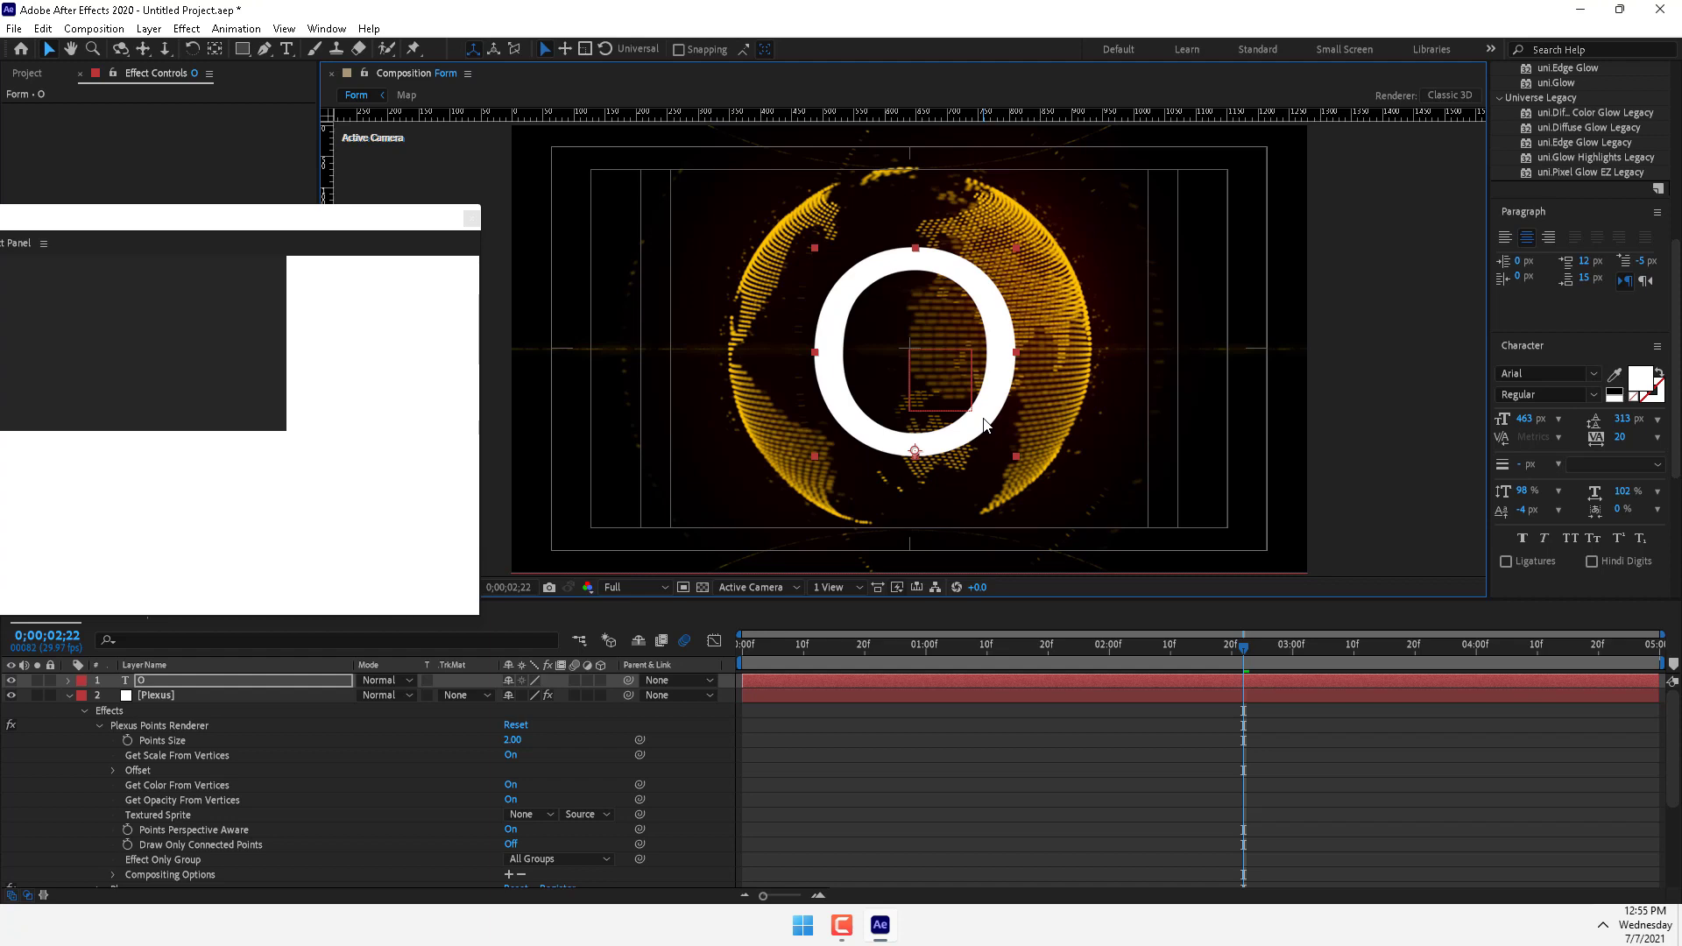
key(ctrl+alt+Home)
drag(289, 217, 570, 132)
click(753, 138)
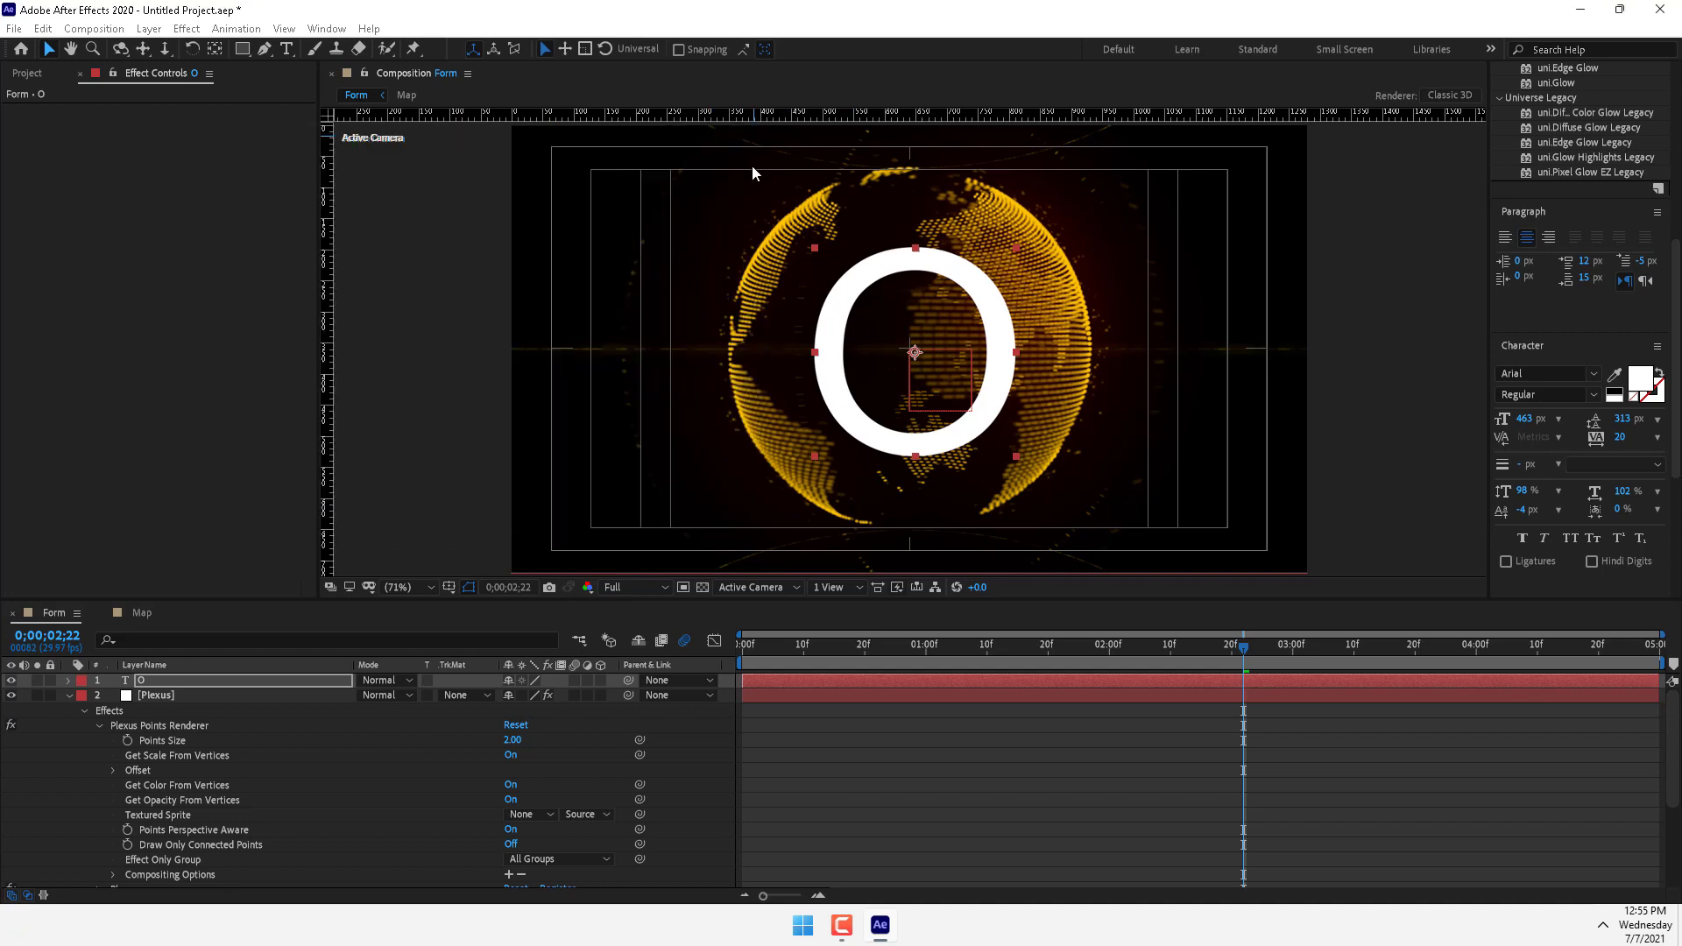
click(168, 683)
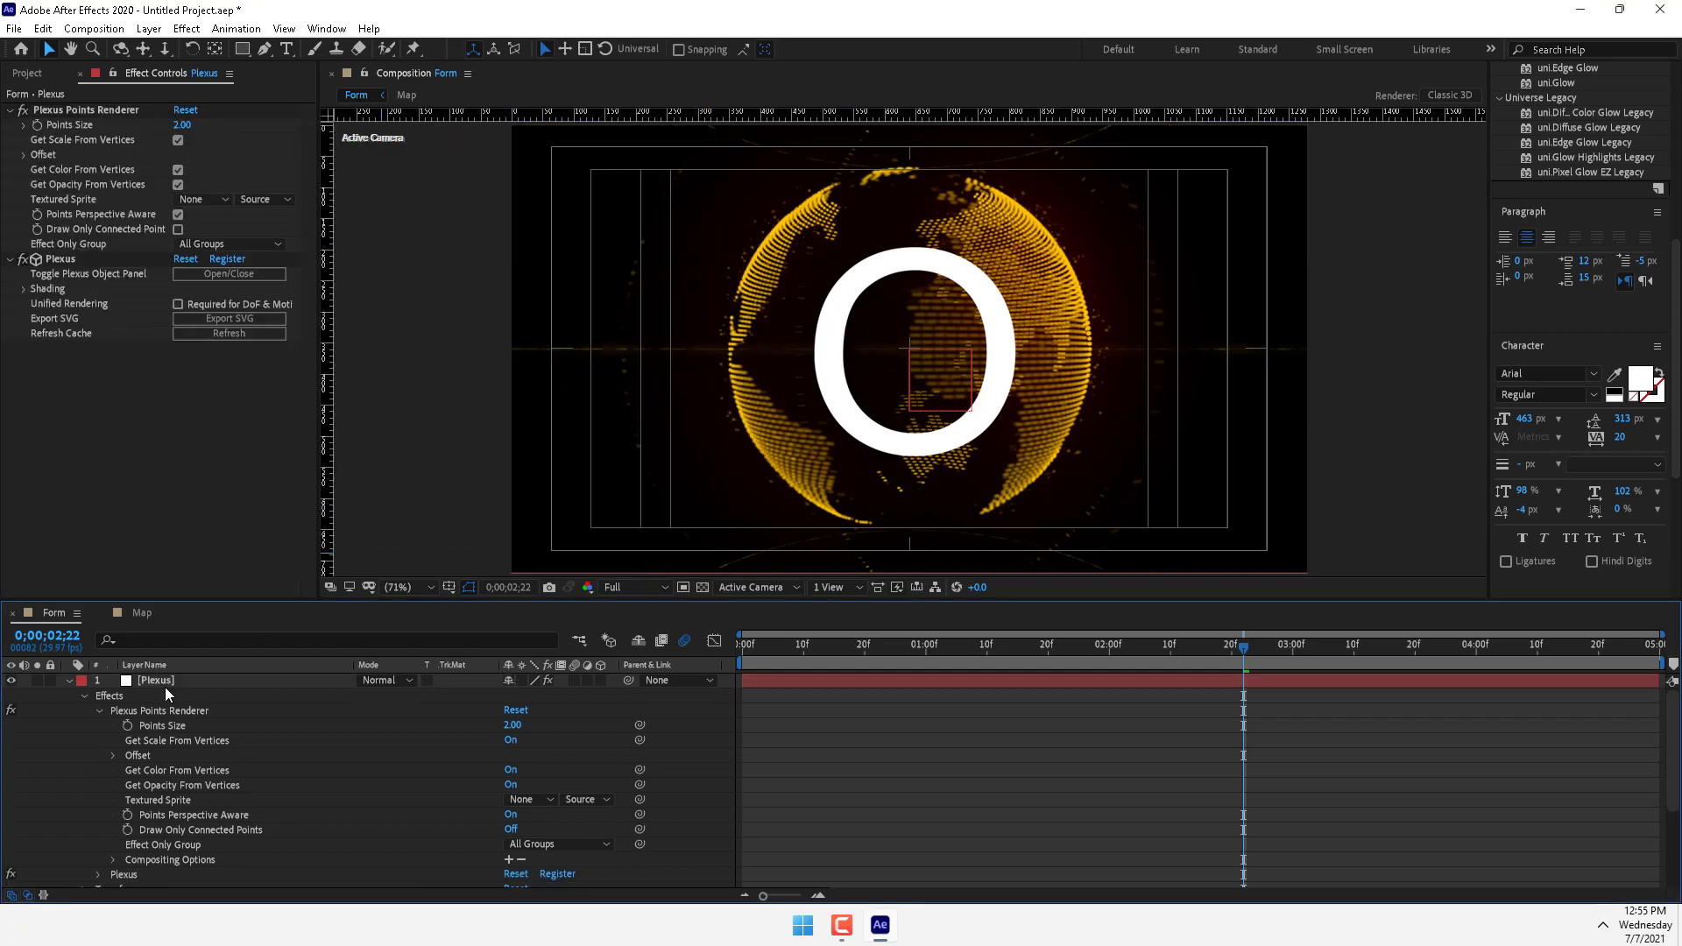
key(Delete)
key(Delete)
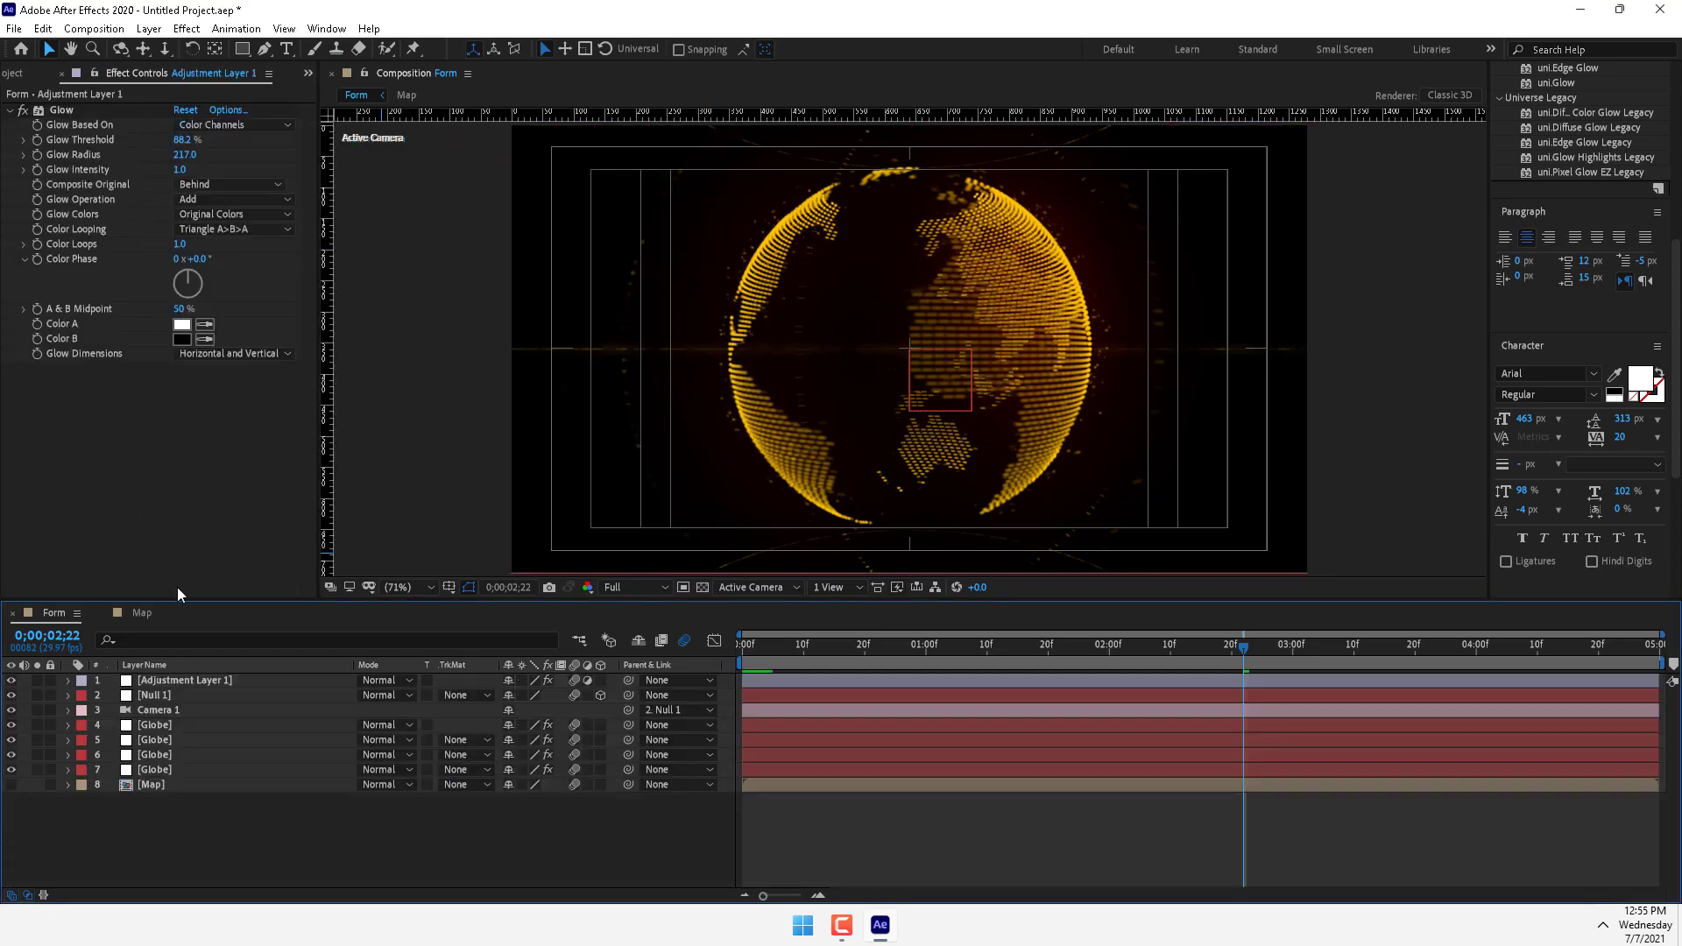
key(ctrl+z)
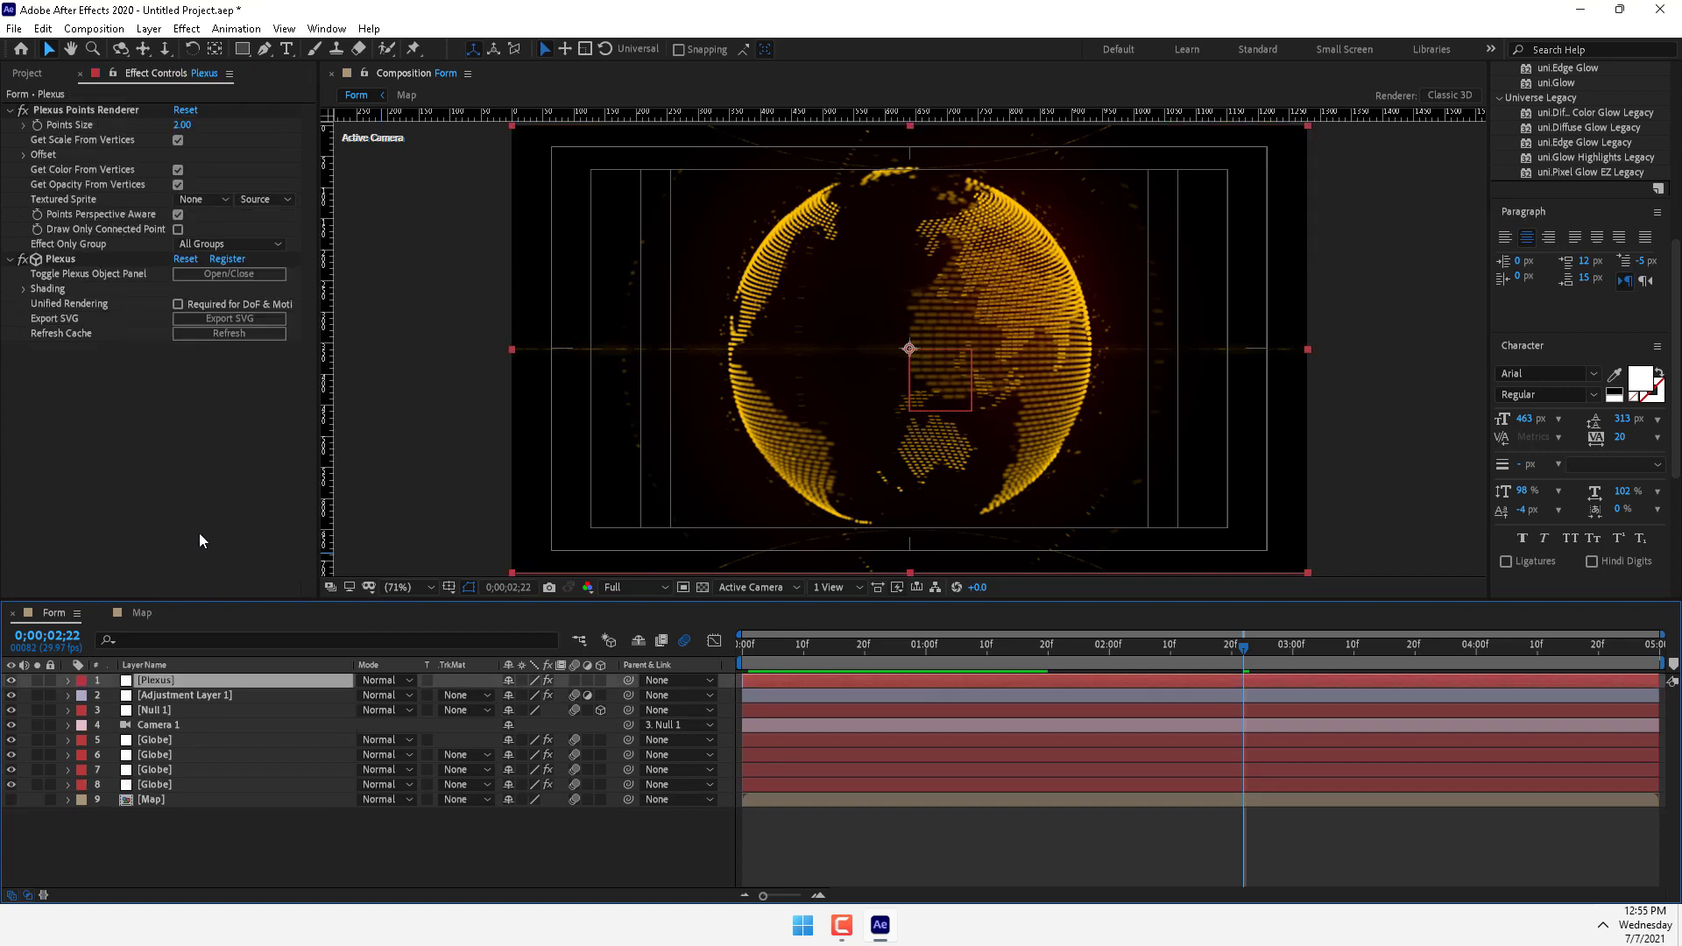
key(ctrl+z)
Delete the Plexus solid layer and keep the O text layer
click(171, 701)
key(Delete)
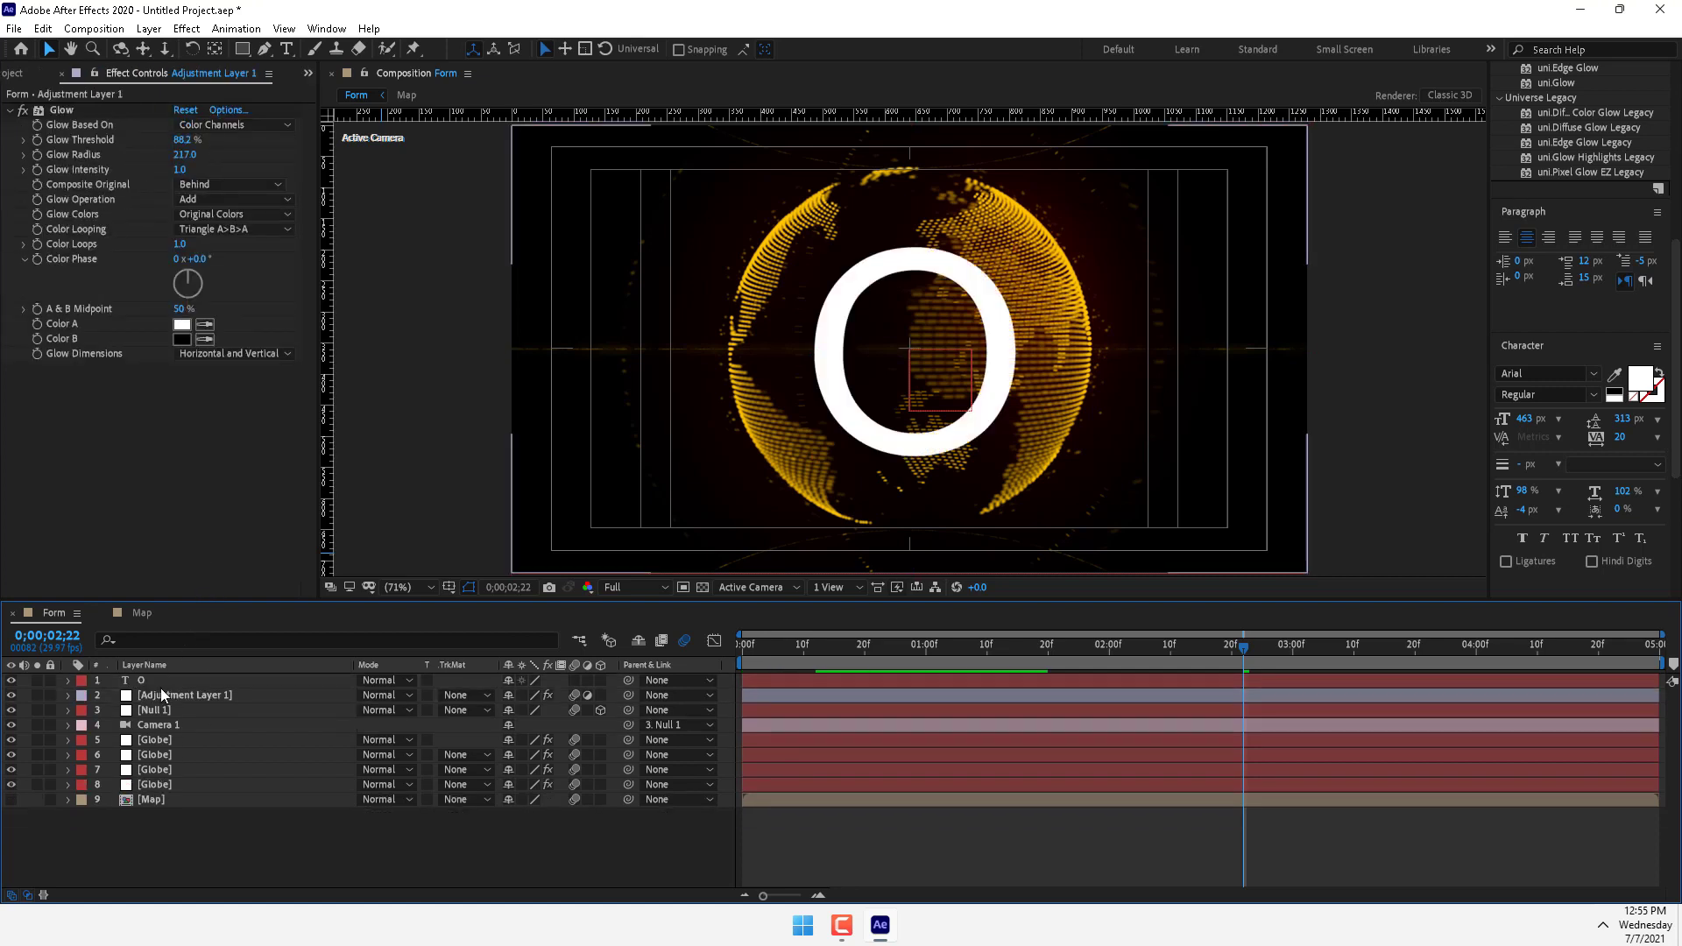
Apply the Plexus effect to the O text layer and add a Paths geometry object to it
click(154, 682)
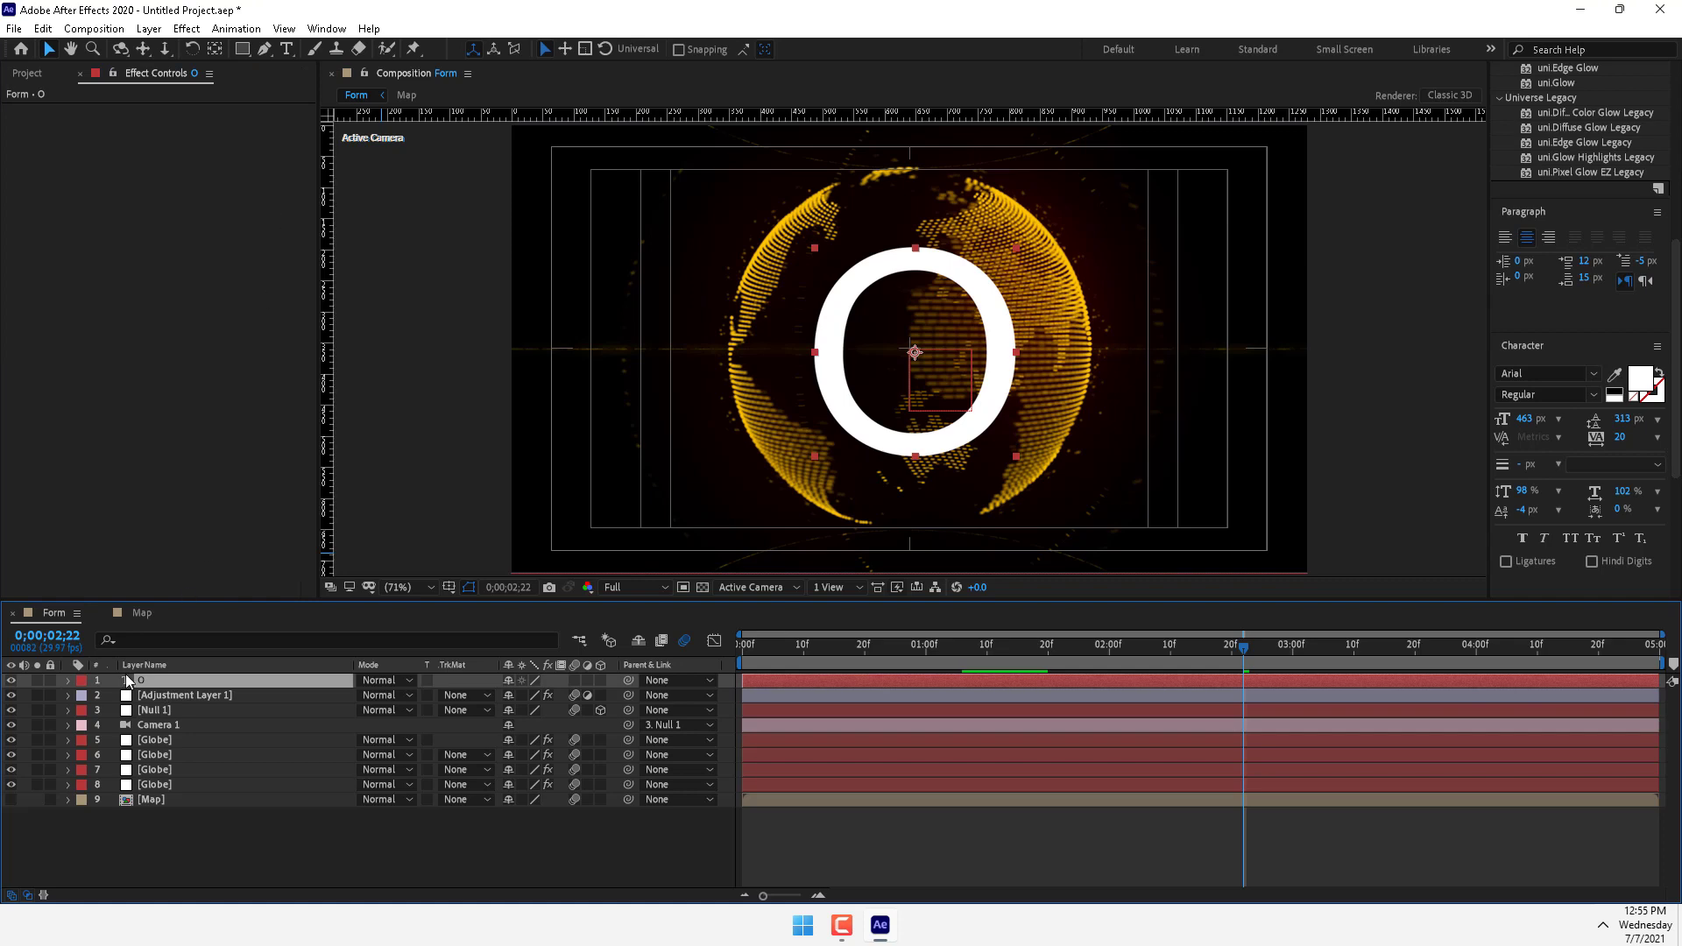
click(190, 29)
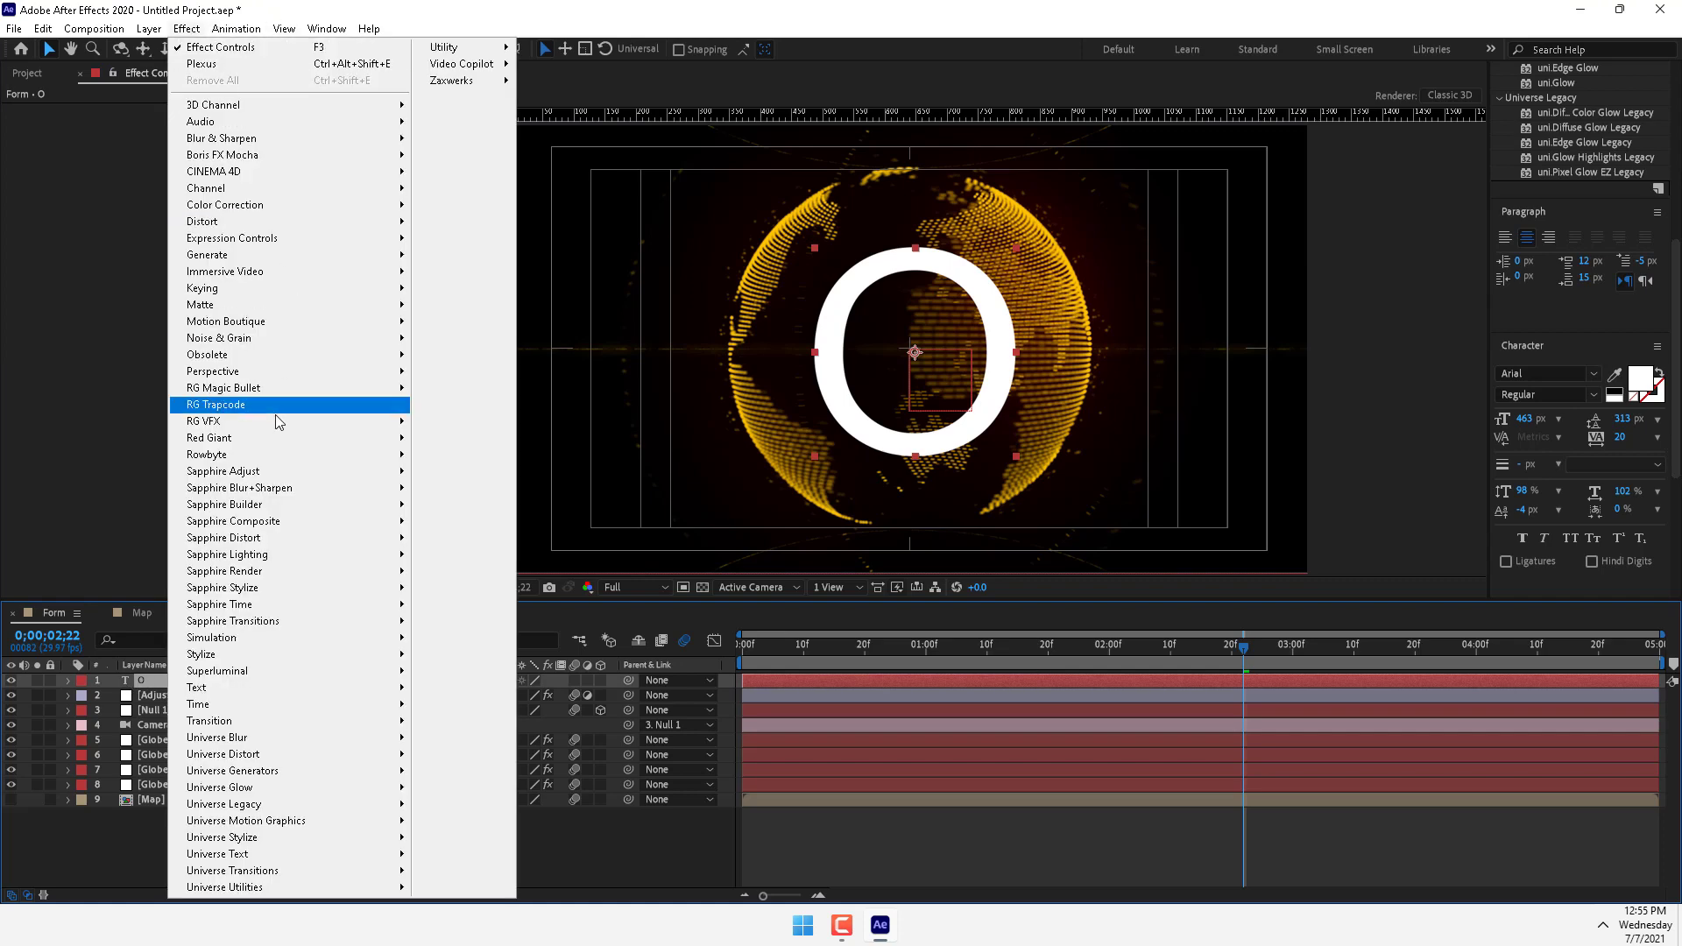
click(202, 63)
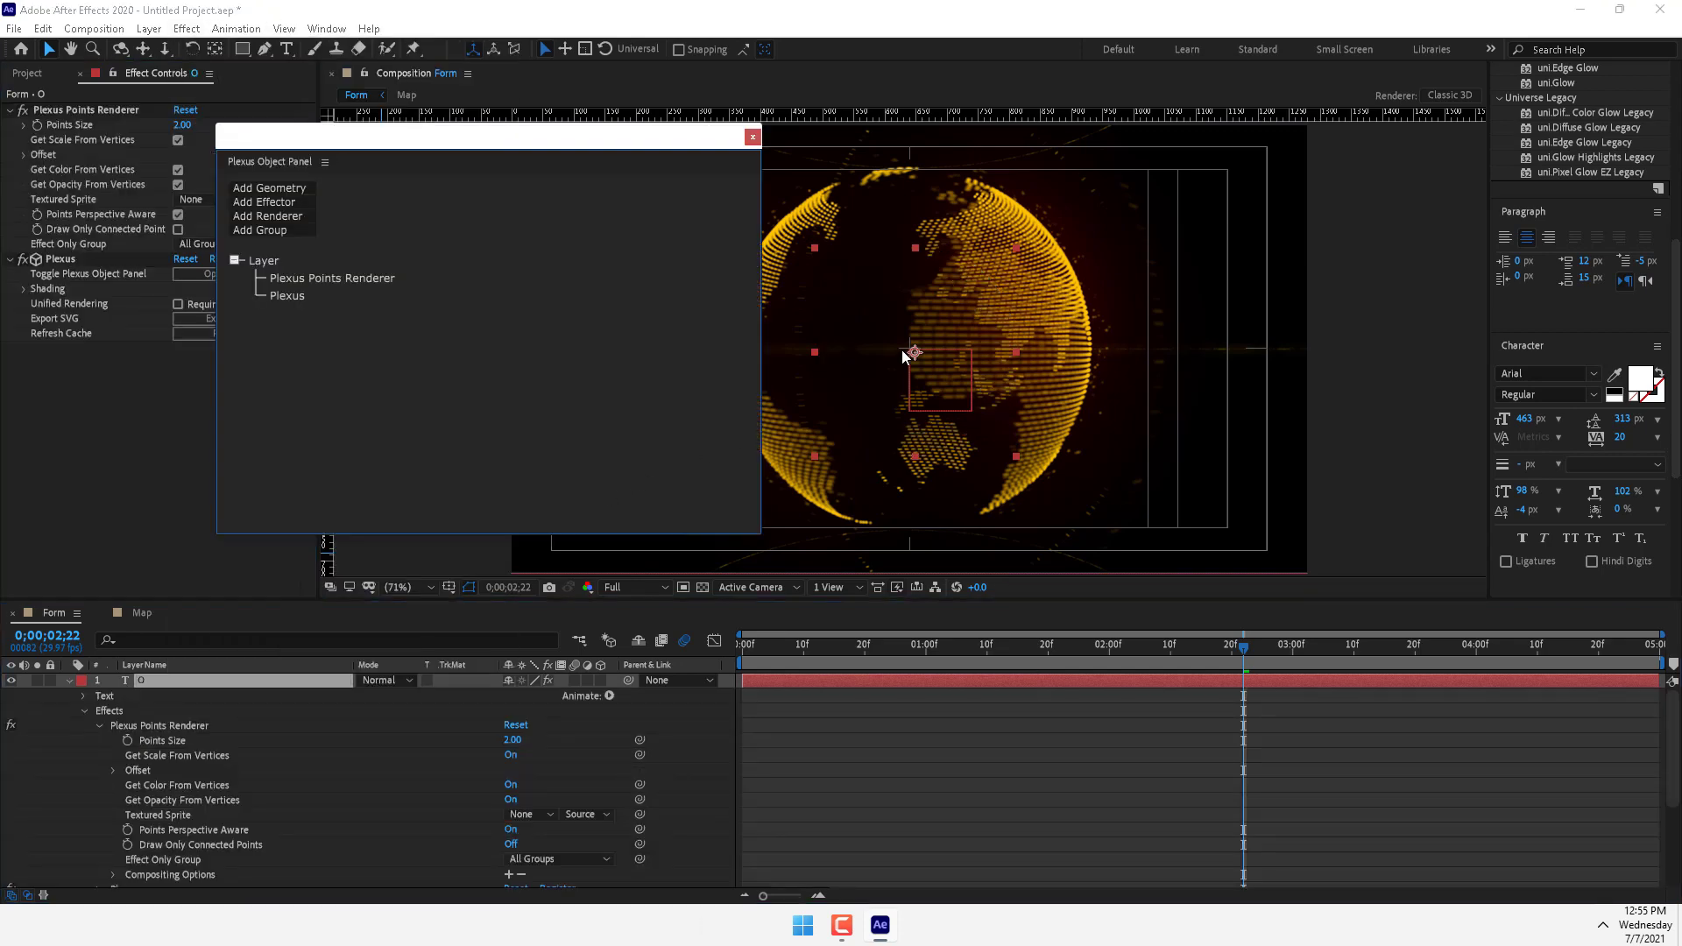
click(265, 187)
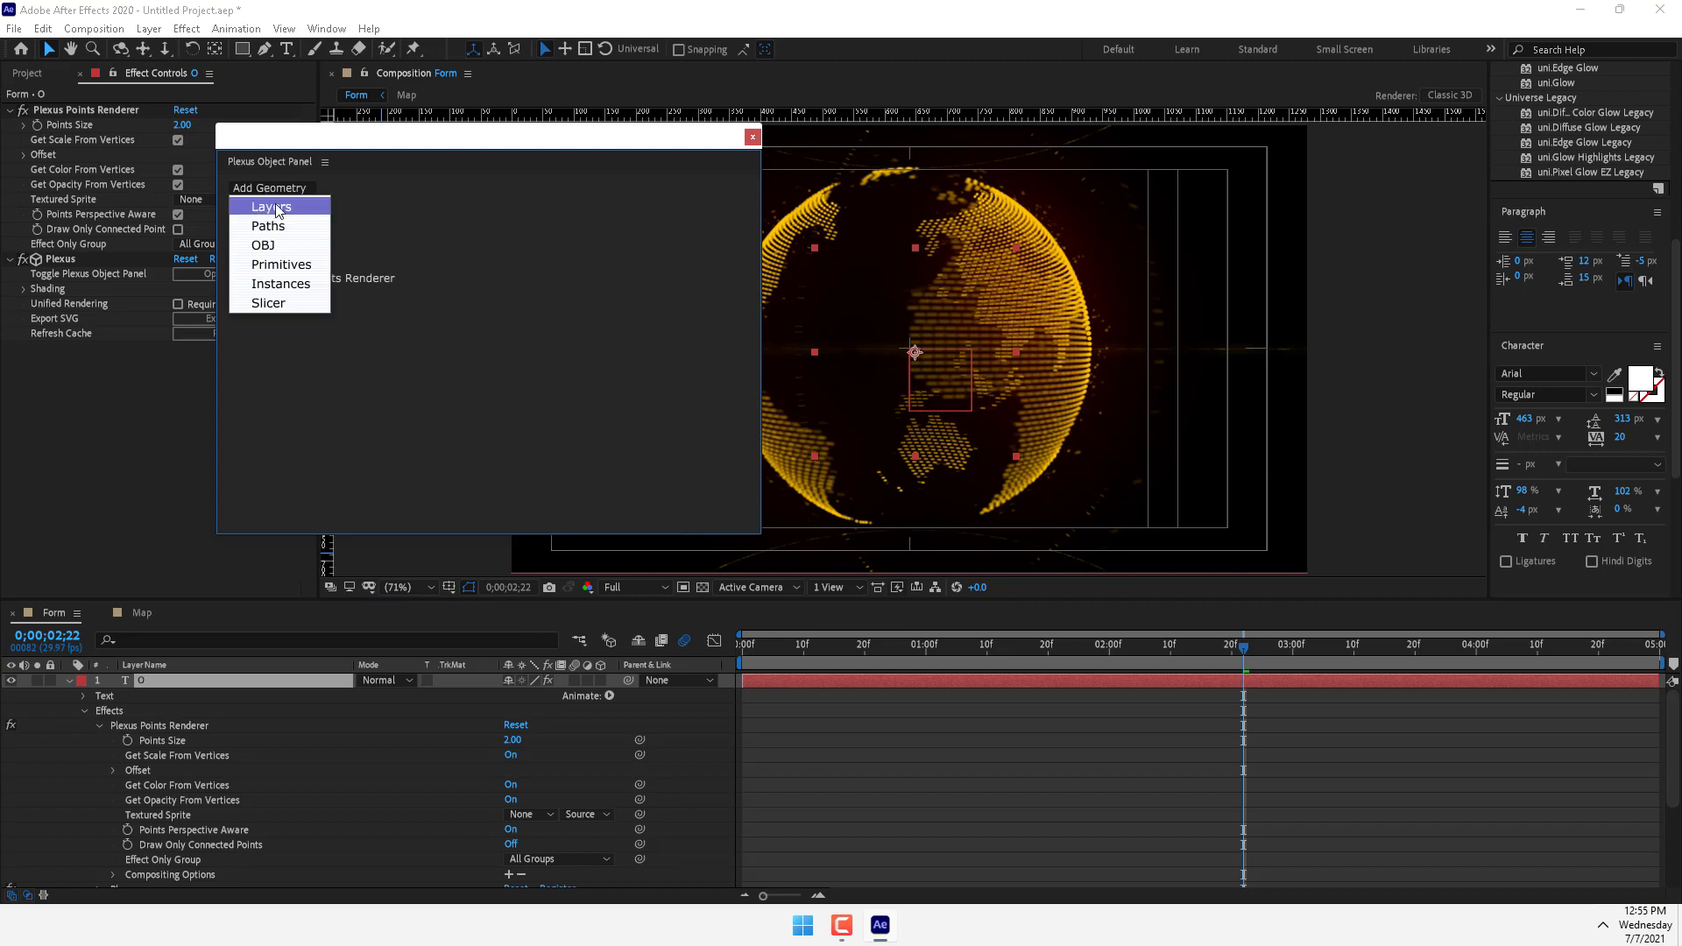
click(276, 224)
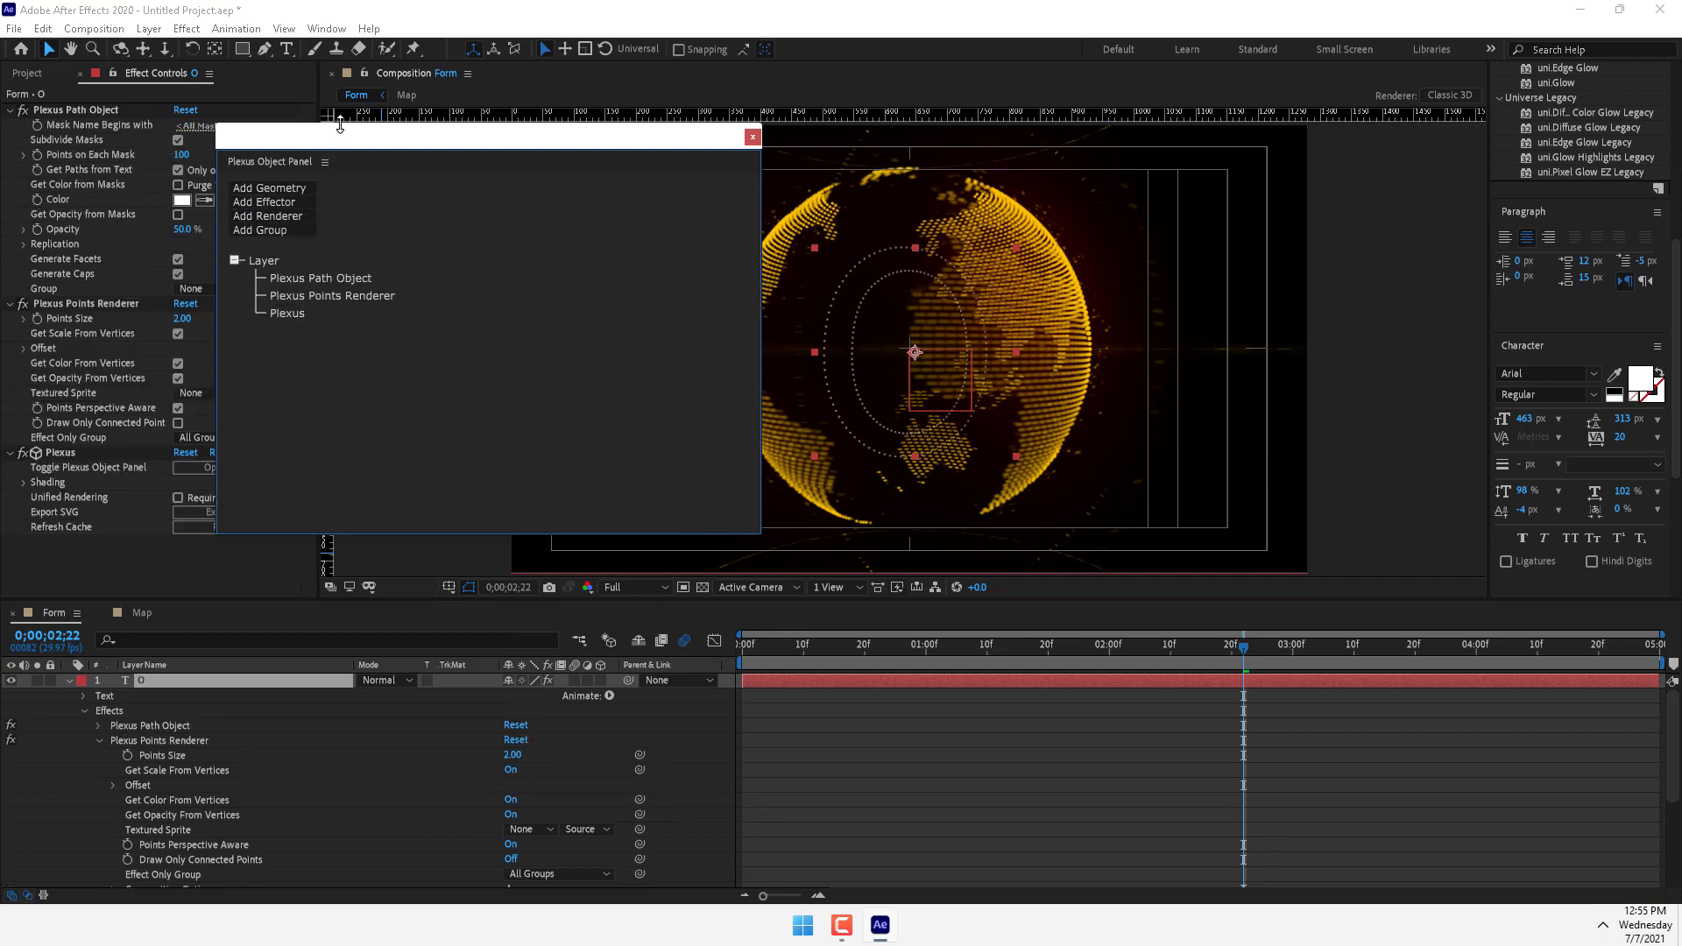
drag(343, 131, 575, 137)
Add a Triangulation renderer and a Lines renderer to the O layer's Plexus effect, and close the object panel
click(512, 225)
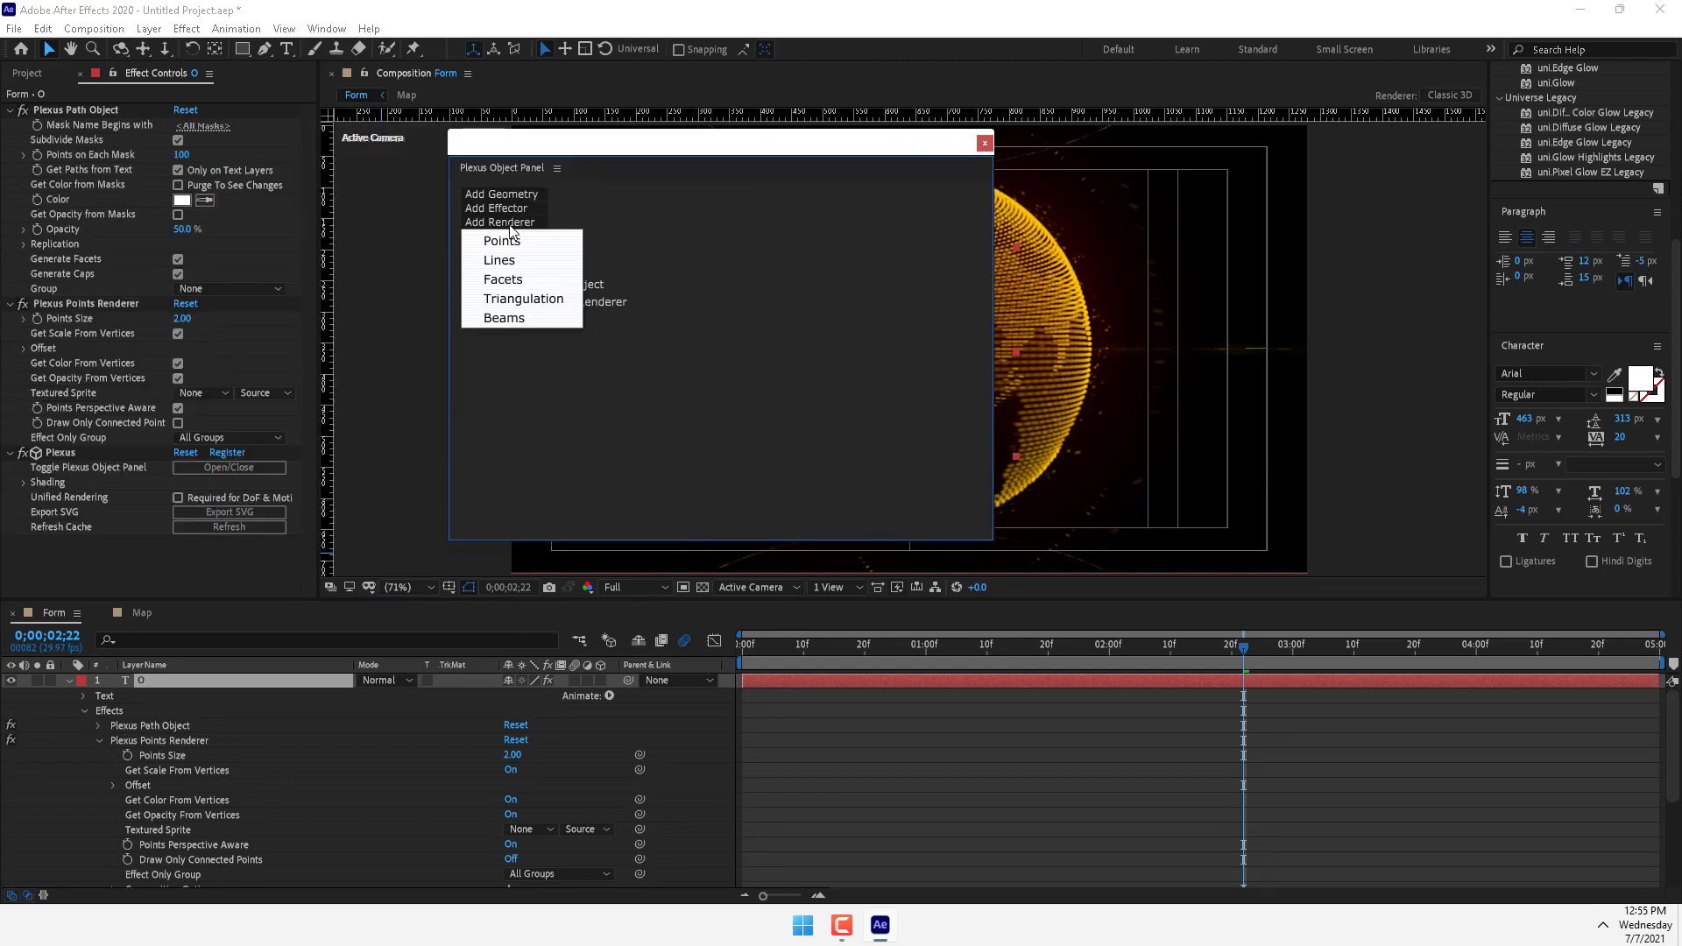
click(518, 298)
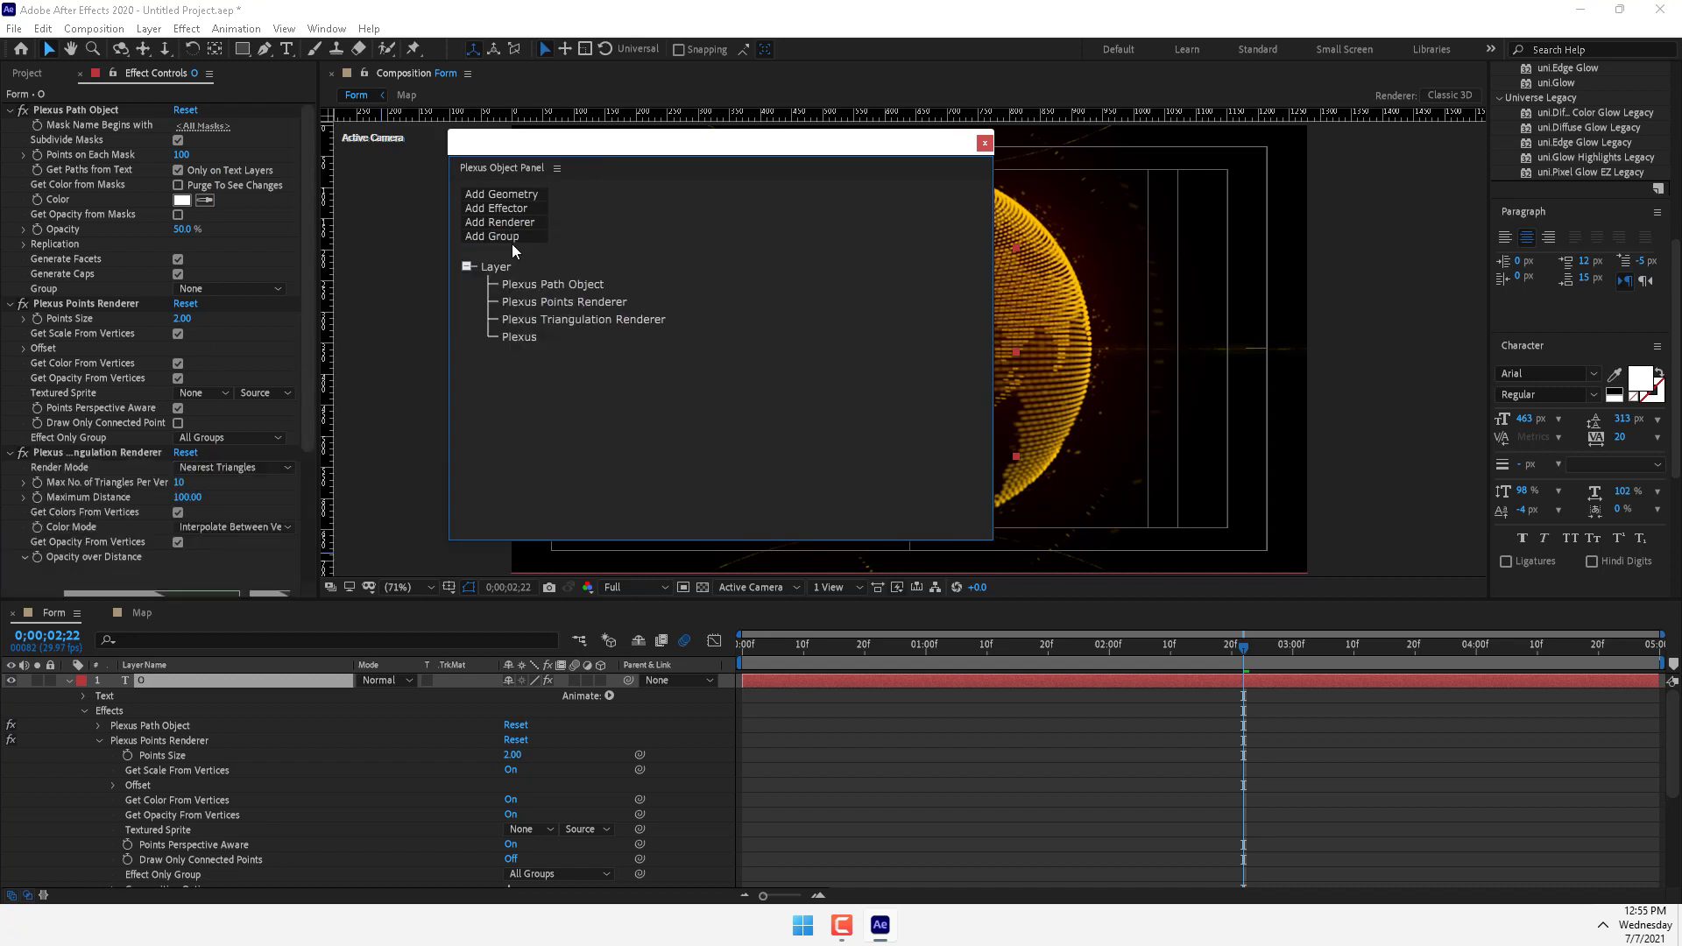
click(509, 221)
click(517, 262)
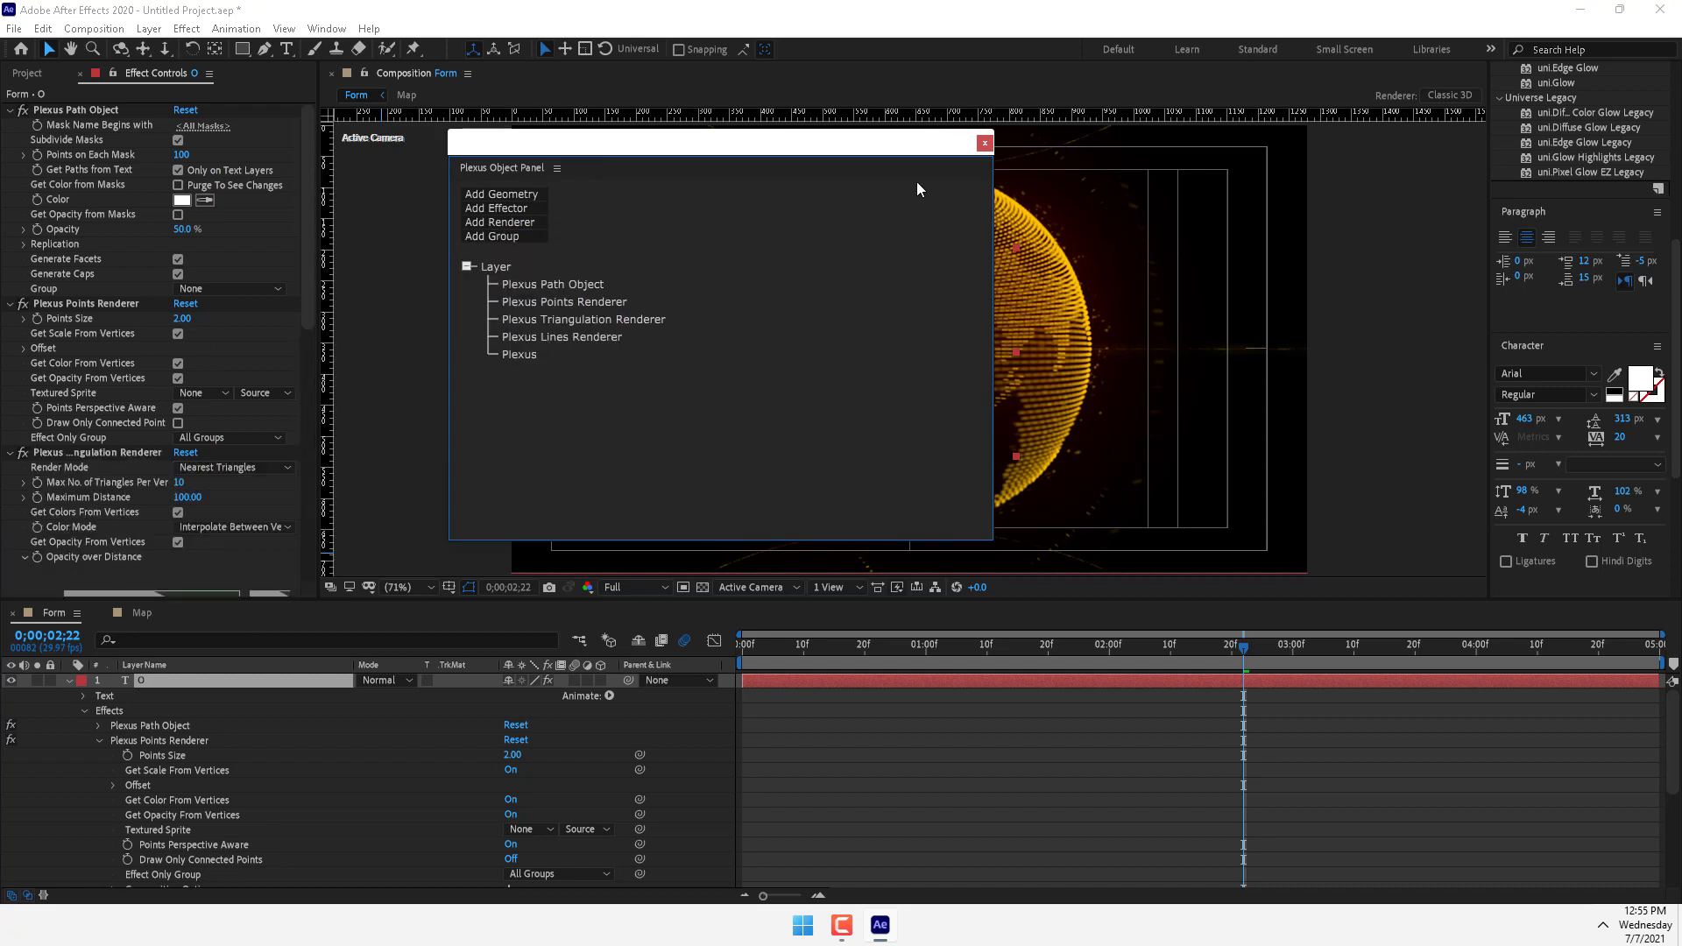
click(984, 144)
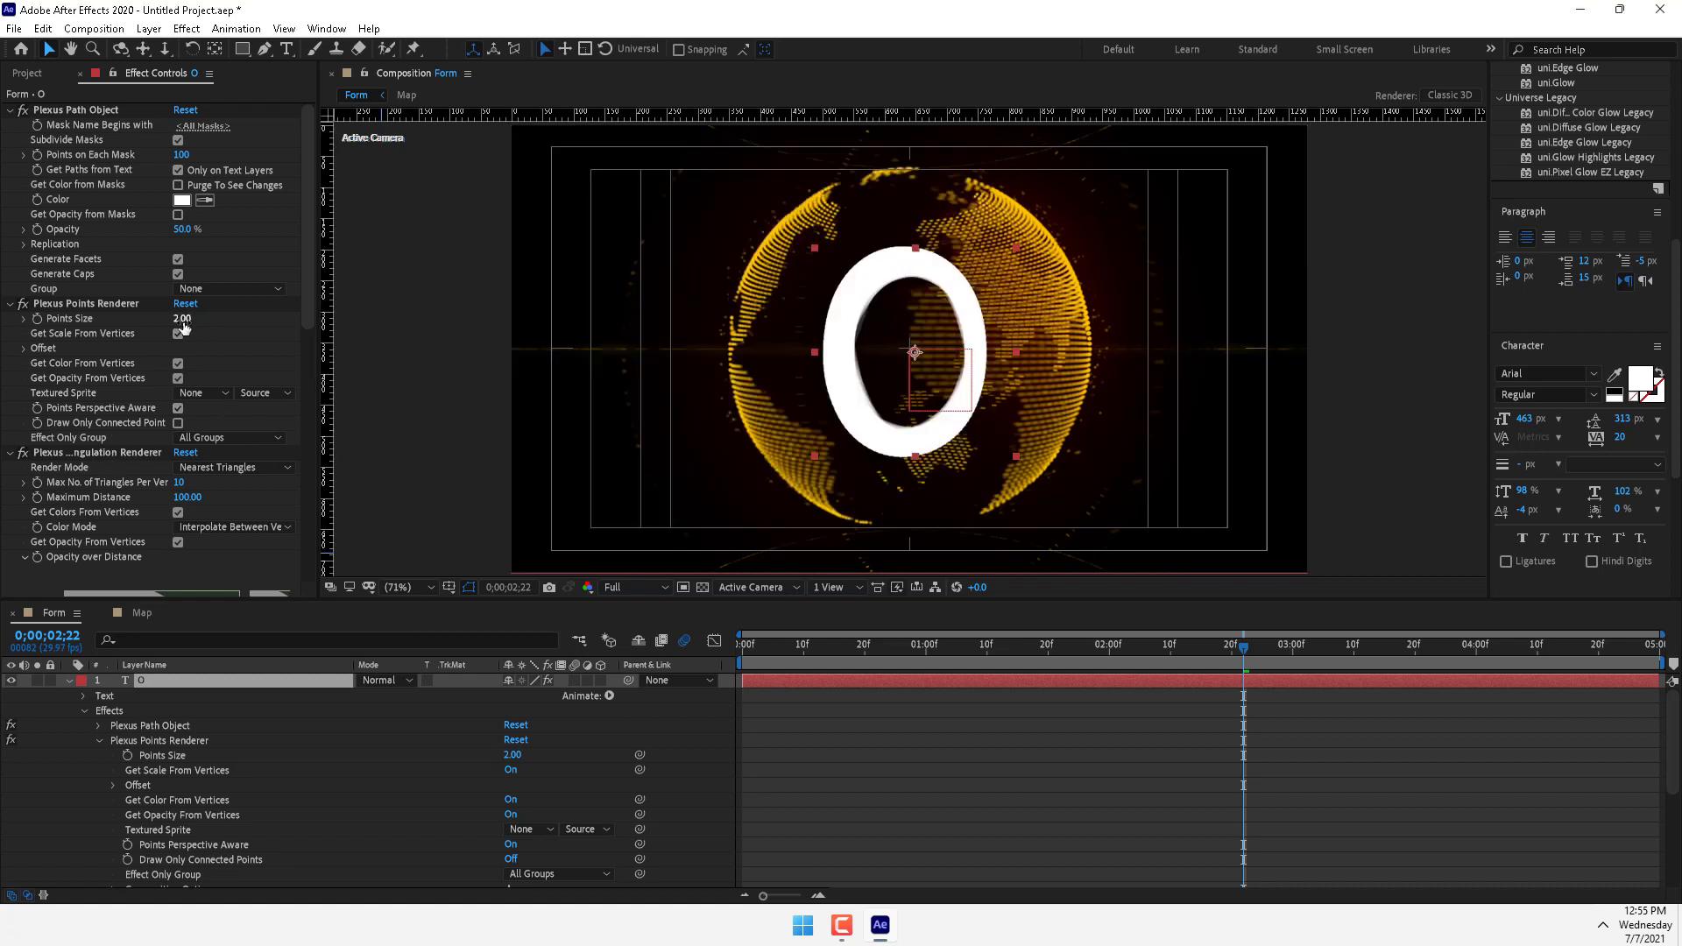
Collapse the O layer and set its Plexus Points Renderer's points size to 2.90
click(68, 681)
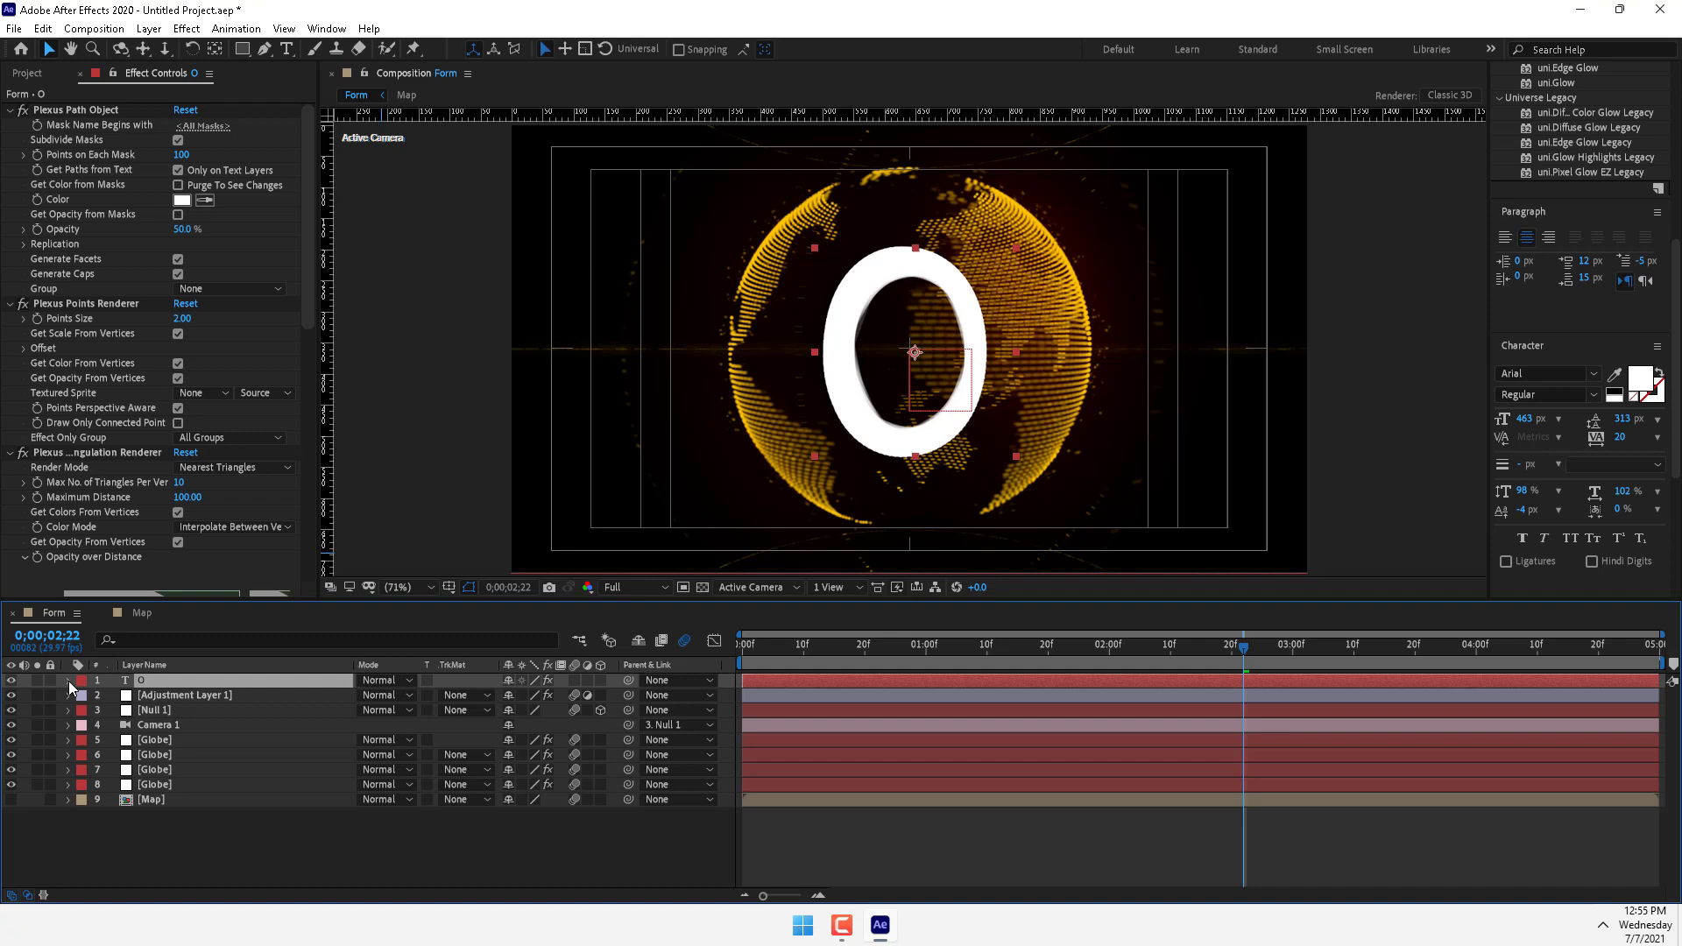
click(10, 681)
drag(183, 319, 262, 318)
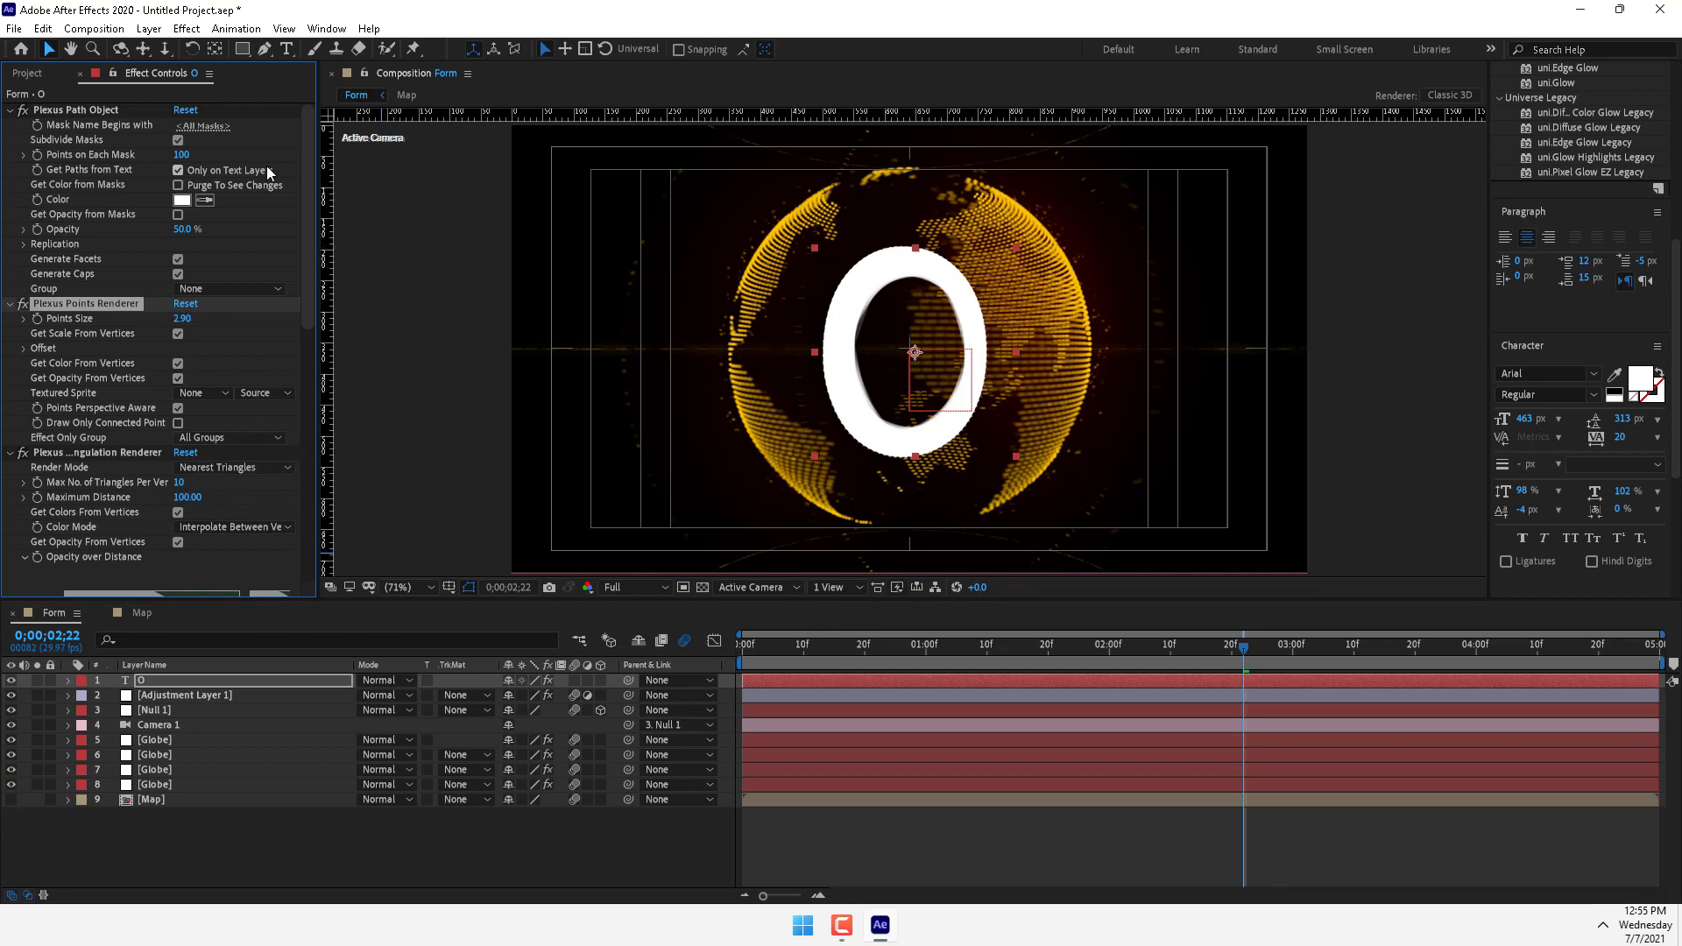
Add a Noise effector to the O layer's Plexus effect and close the object panel
scroll(282, 497, down, 5)
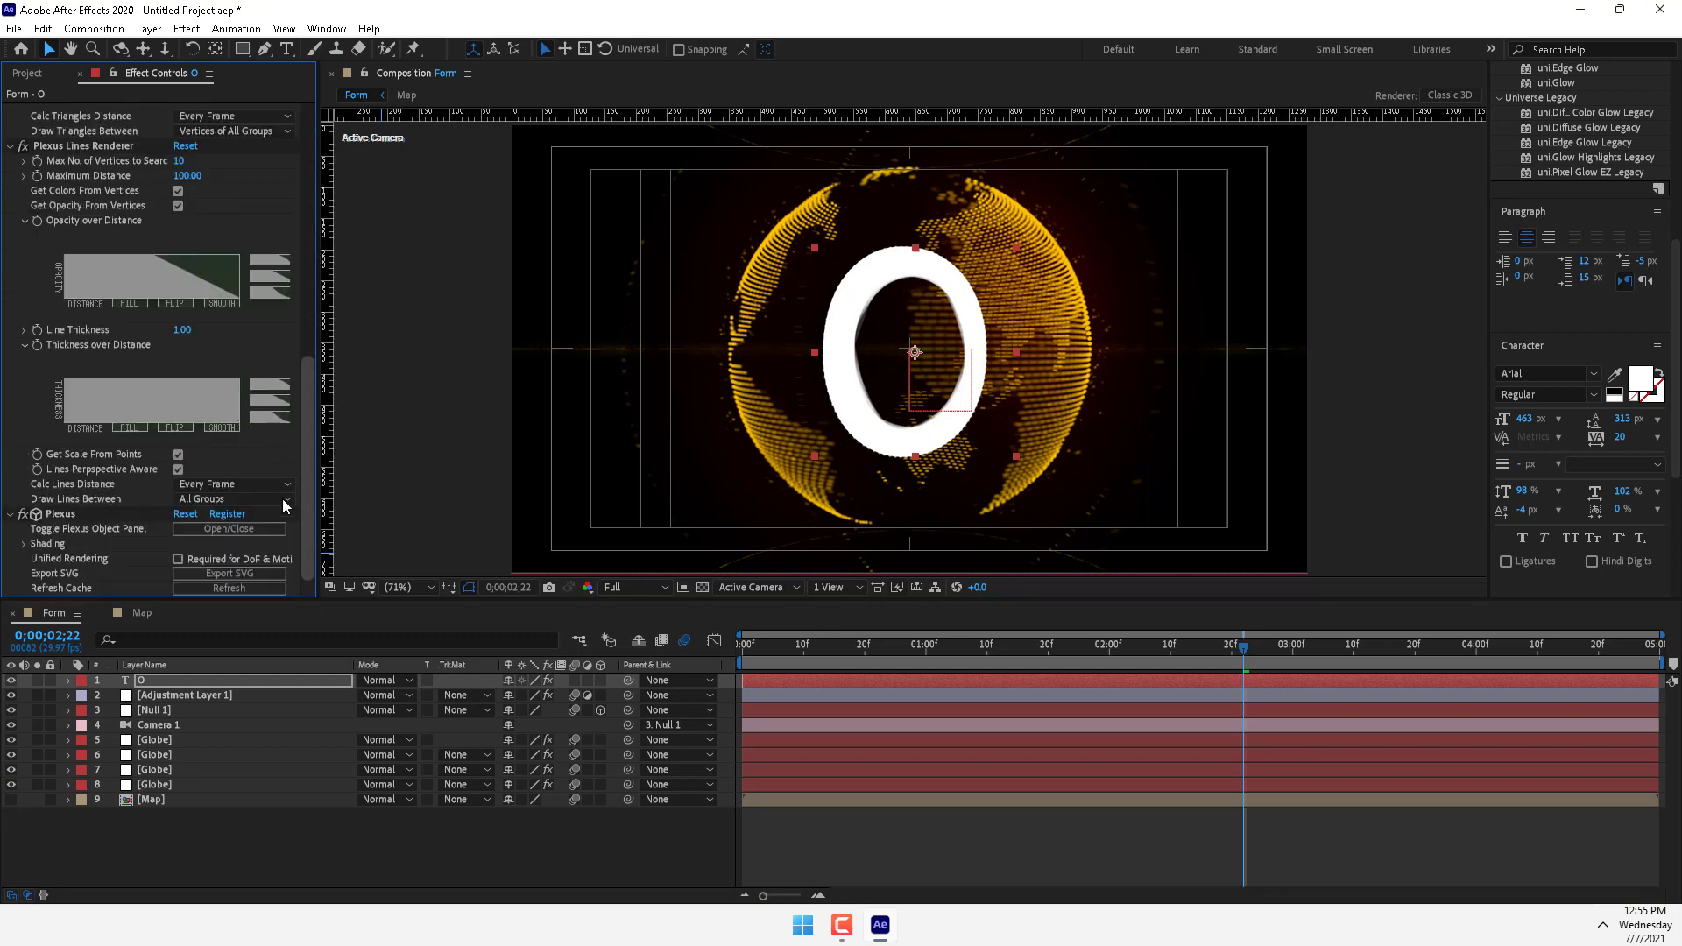
click(209, 530)
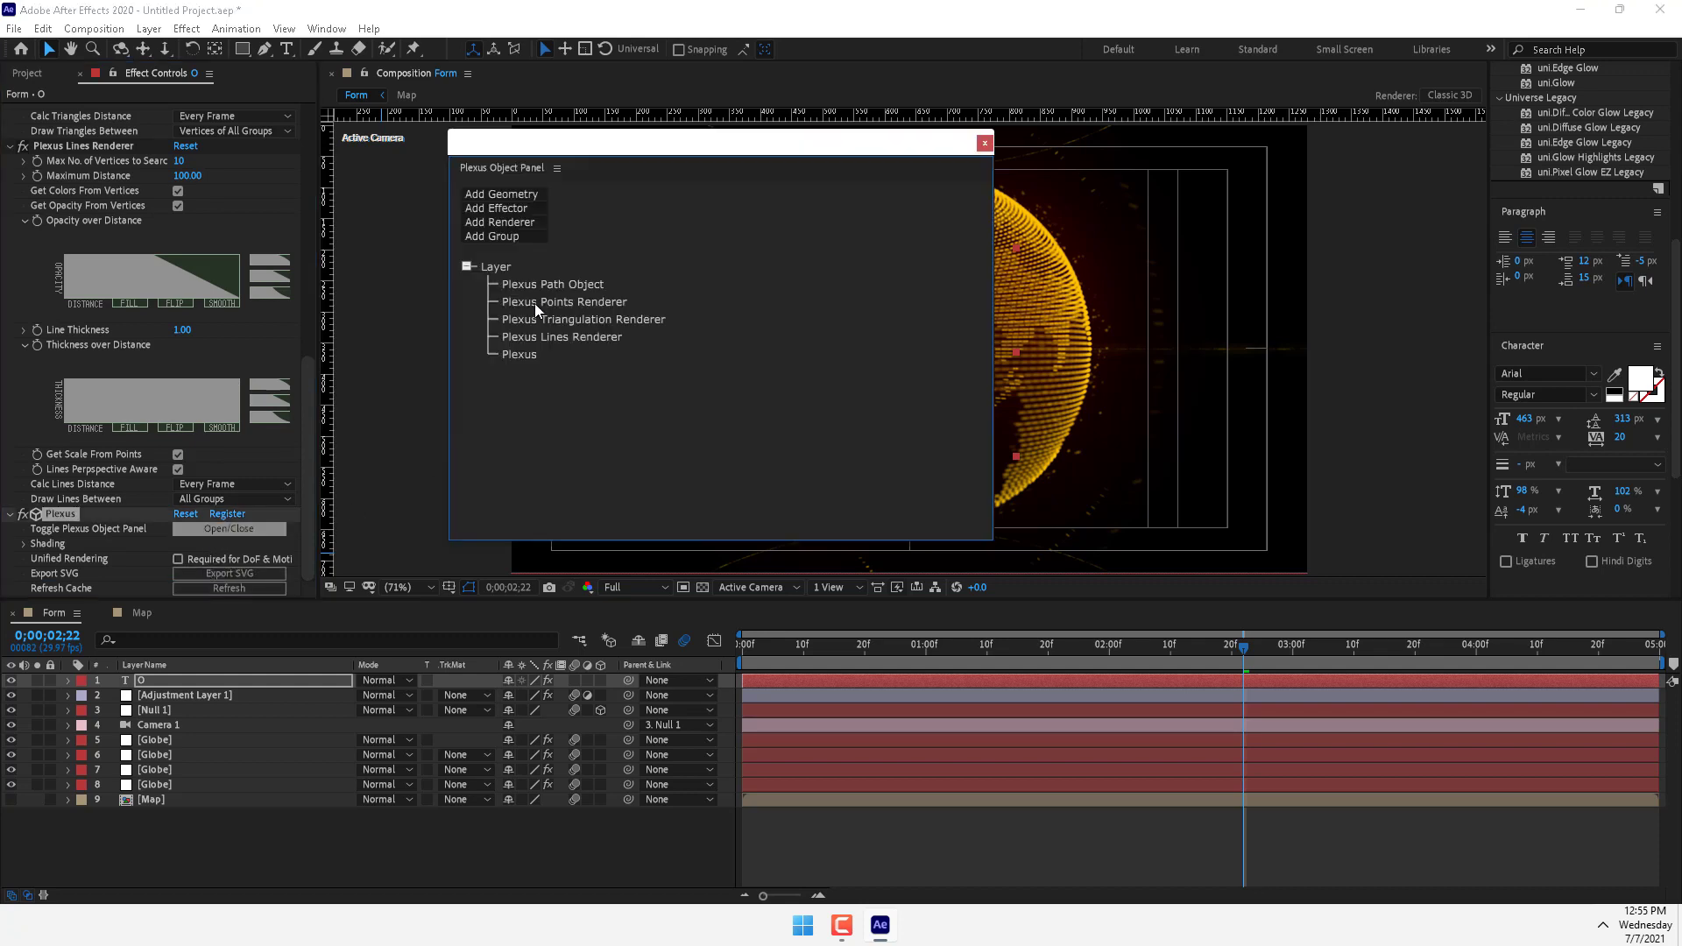
click(505, 210)
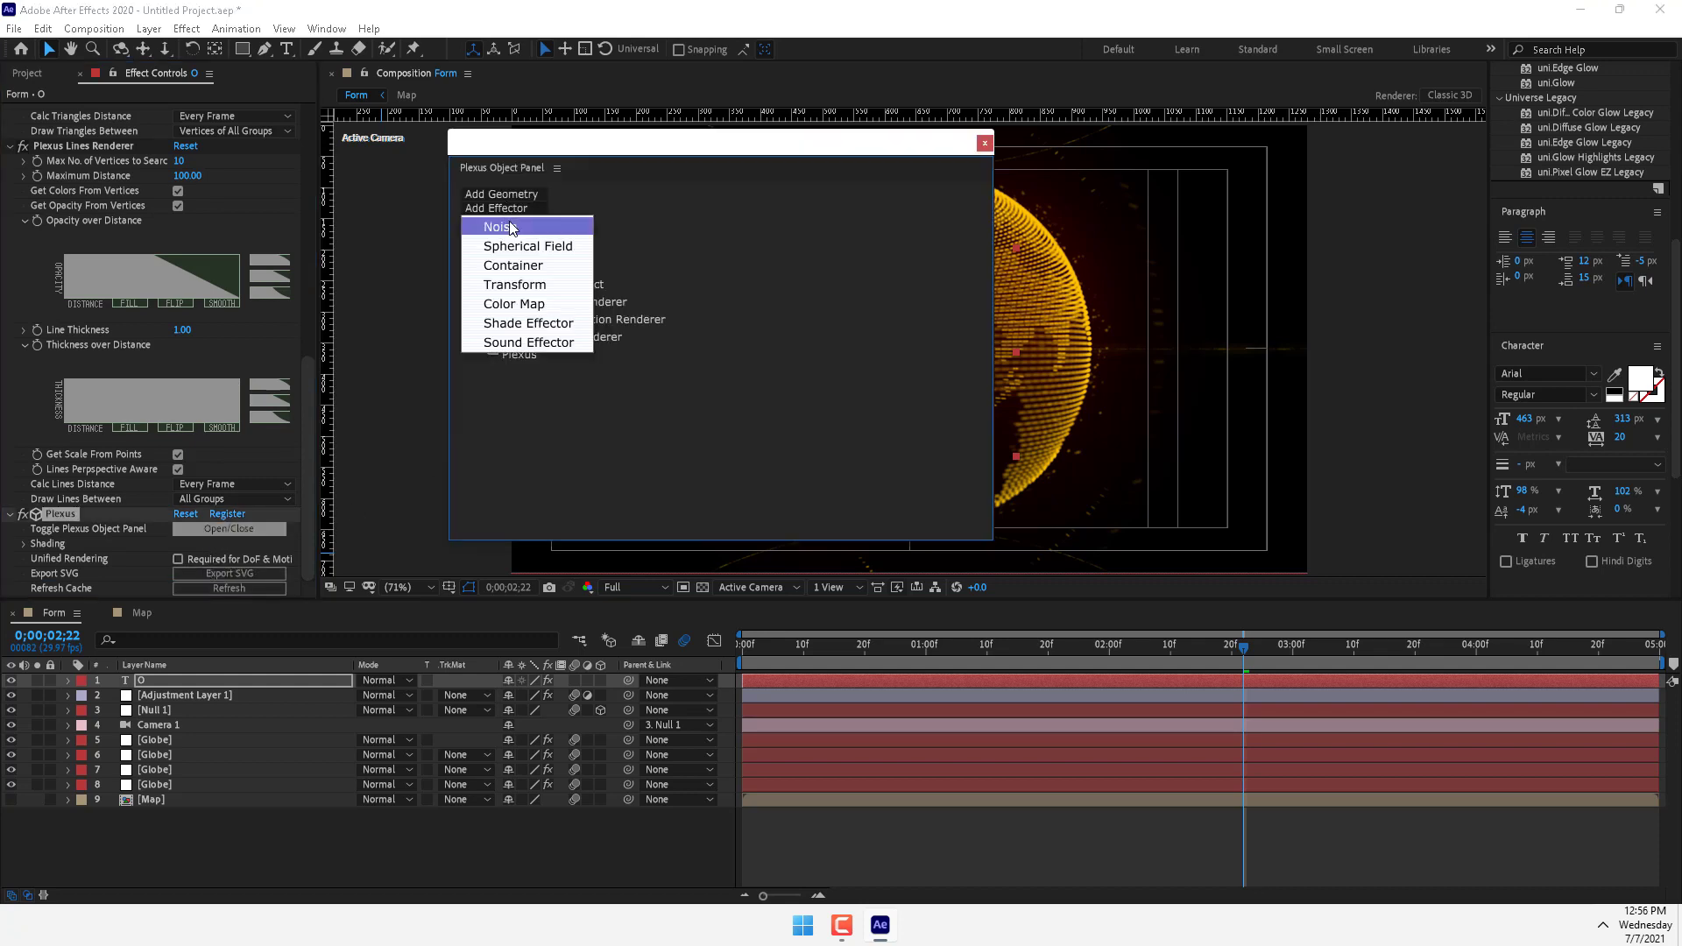
click(503, 226)
click(983, 143)
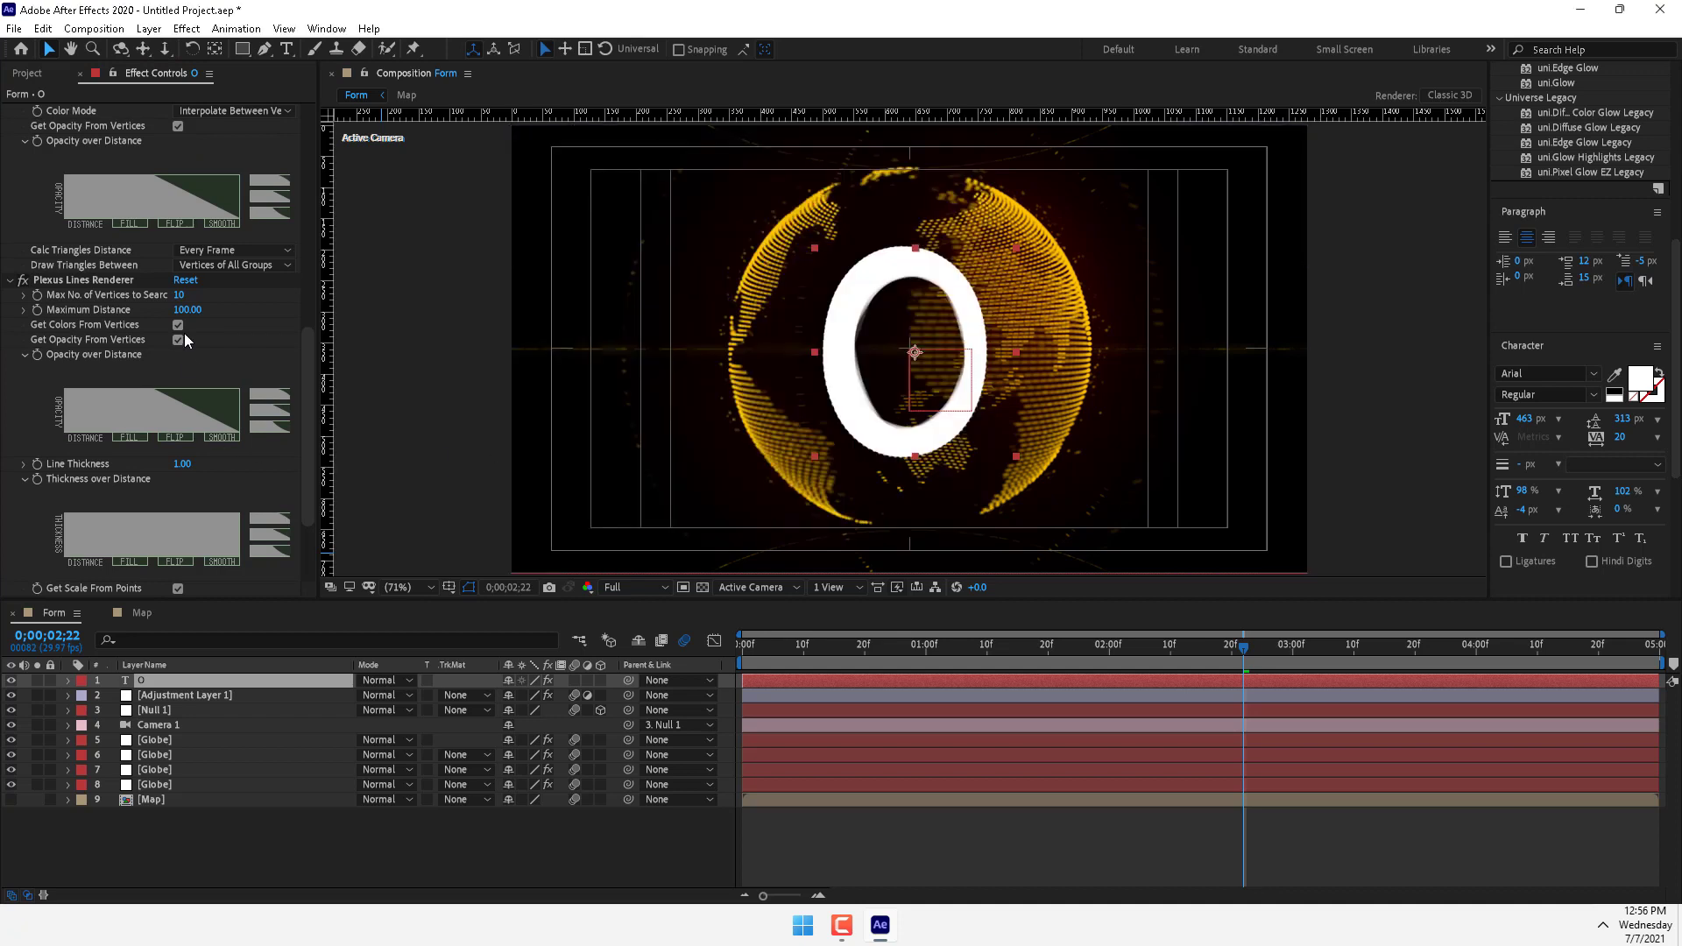
Raise the Plexus Noise Effector's noise amplitude to 2600 so that the O scatters
drag(306, 367, 333, 233)
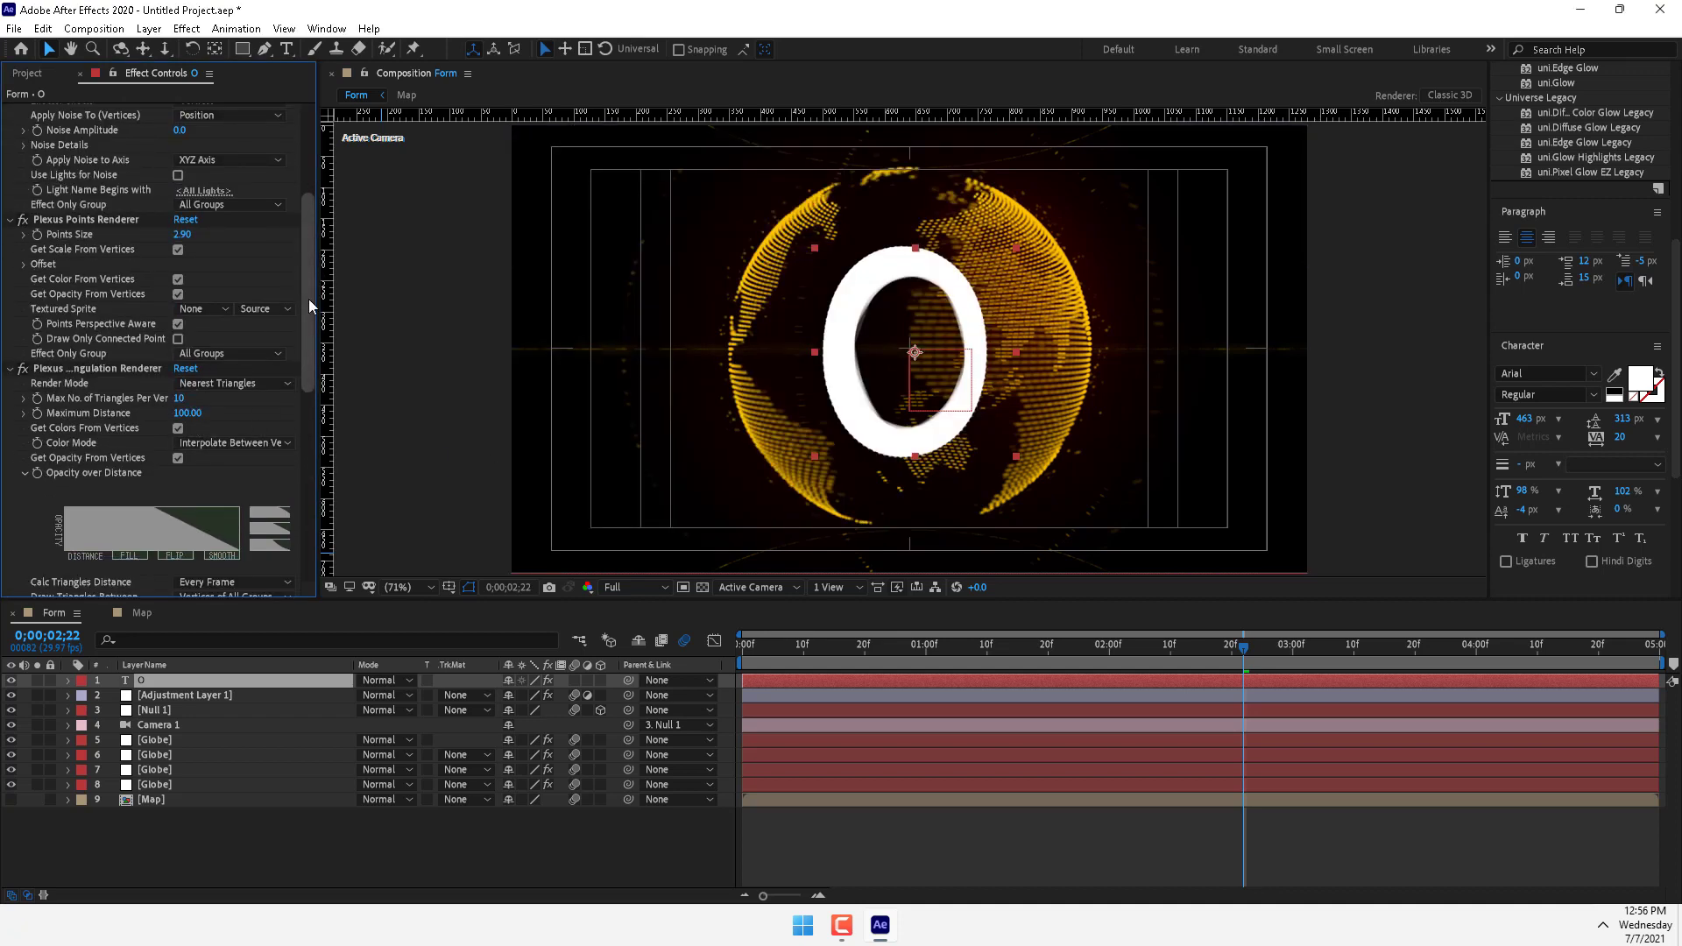
scroll(307, 271, up, 4)
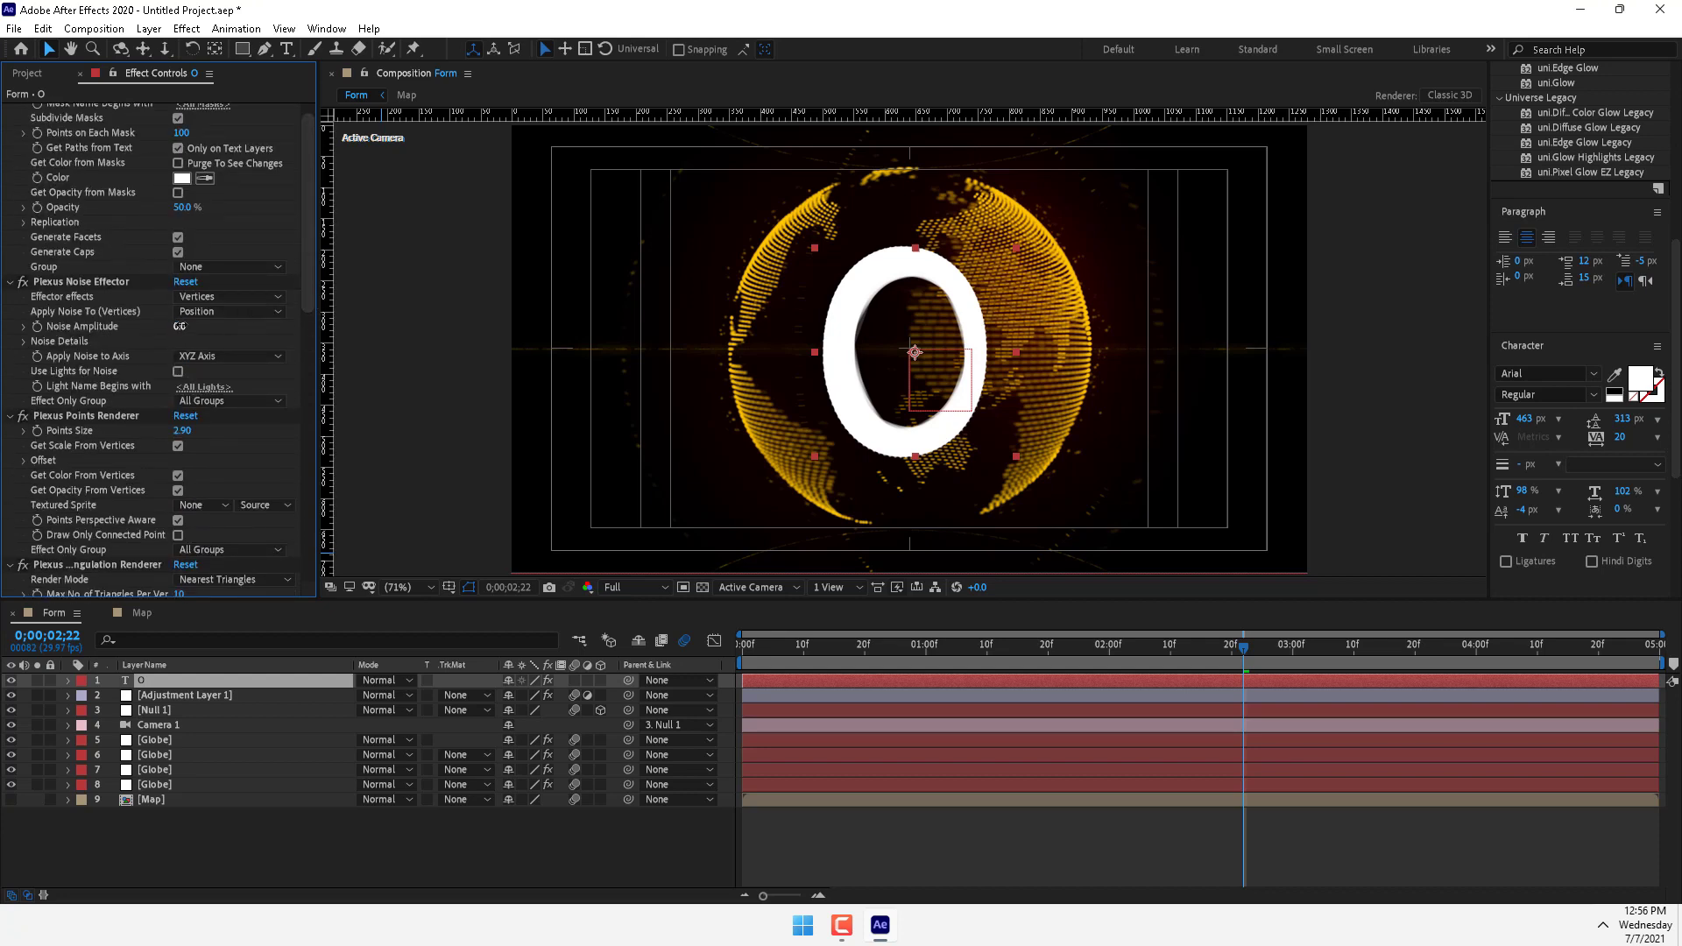
drag(180, 326, 1661, 169)
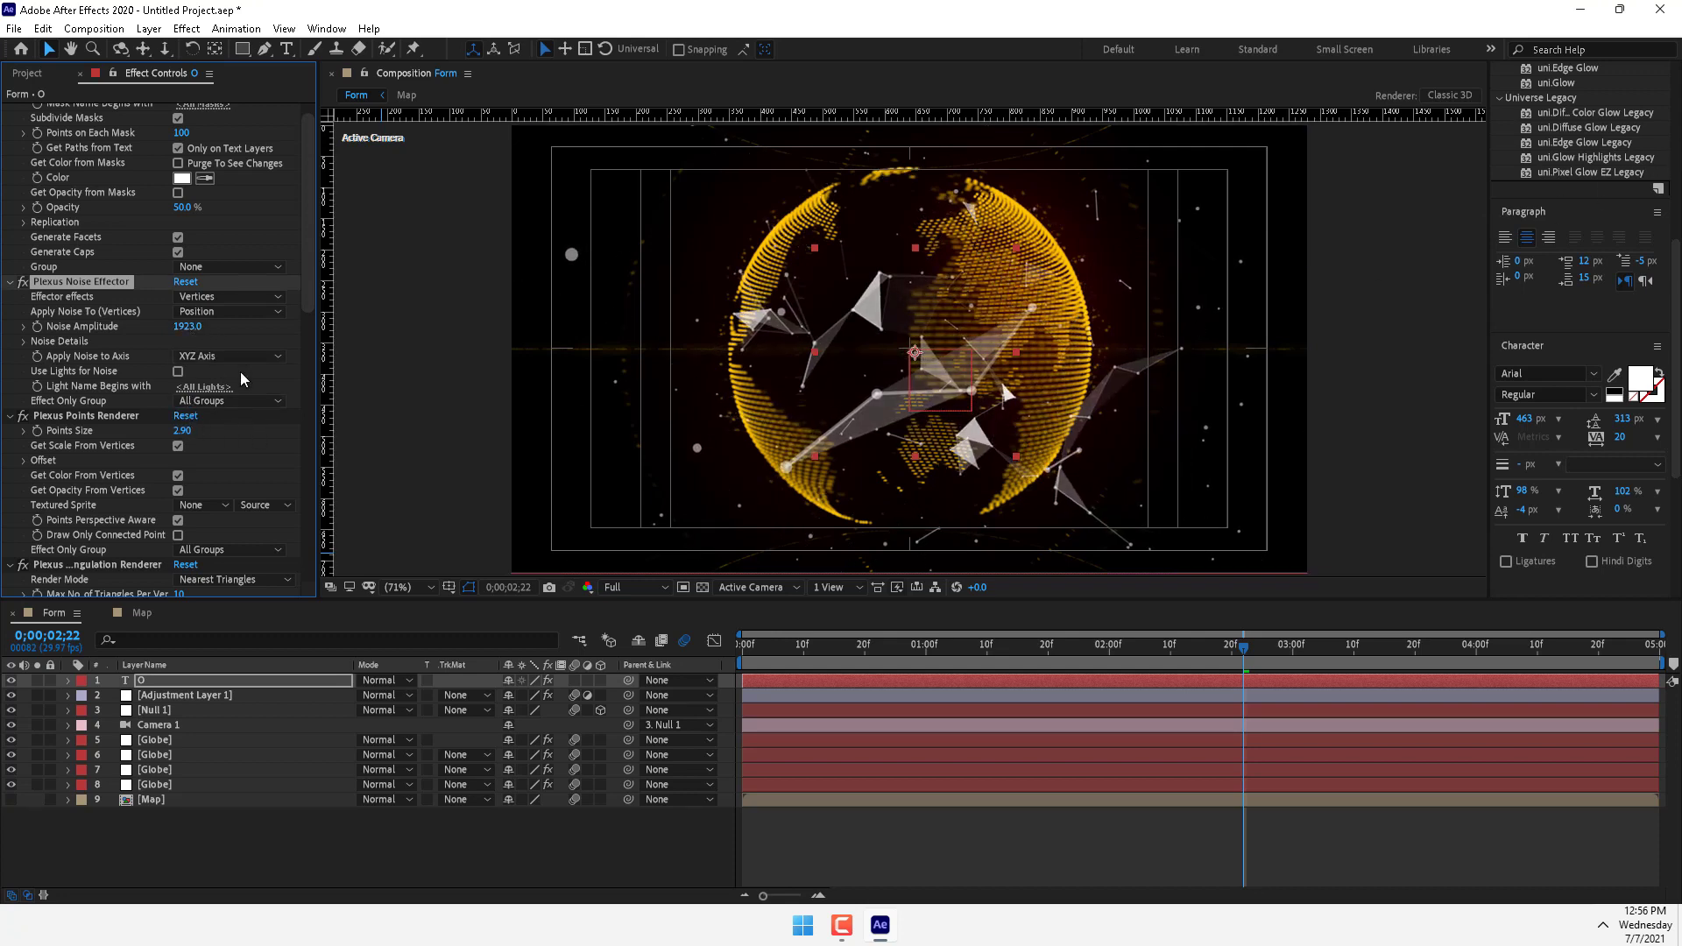
mouse_move(310, 269)
mouse_down()
mouse_move(325, 349)
mouse_move(324, 295)
mouse_up()
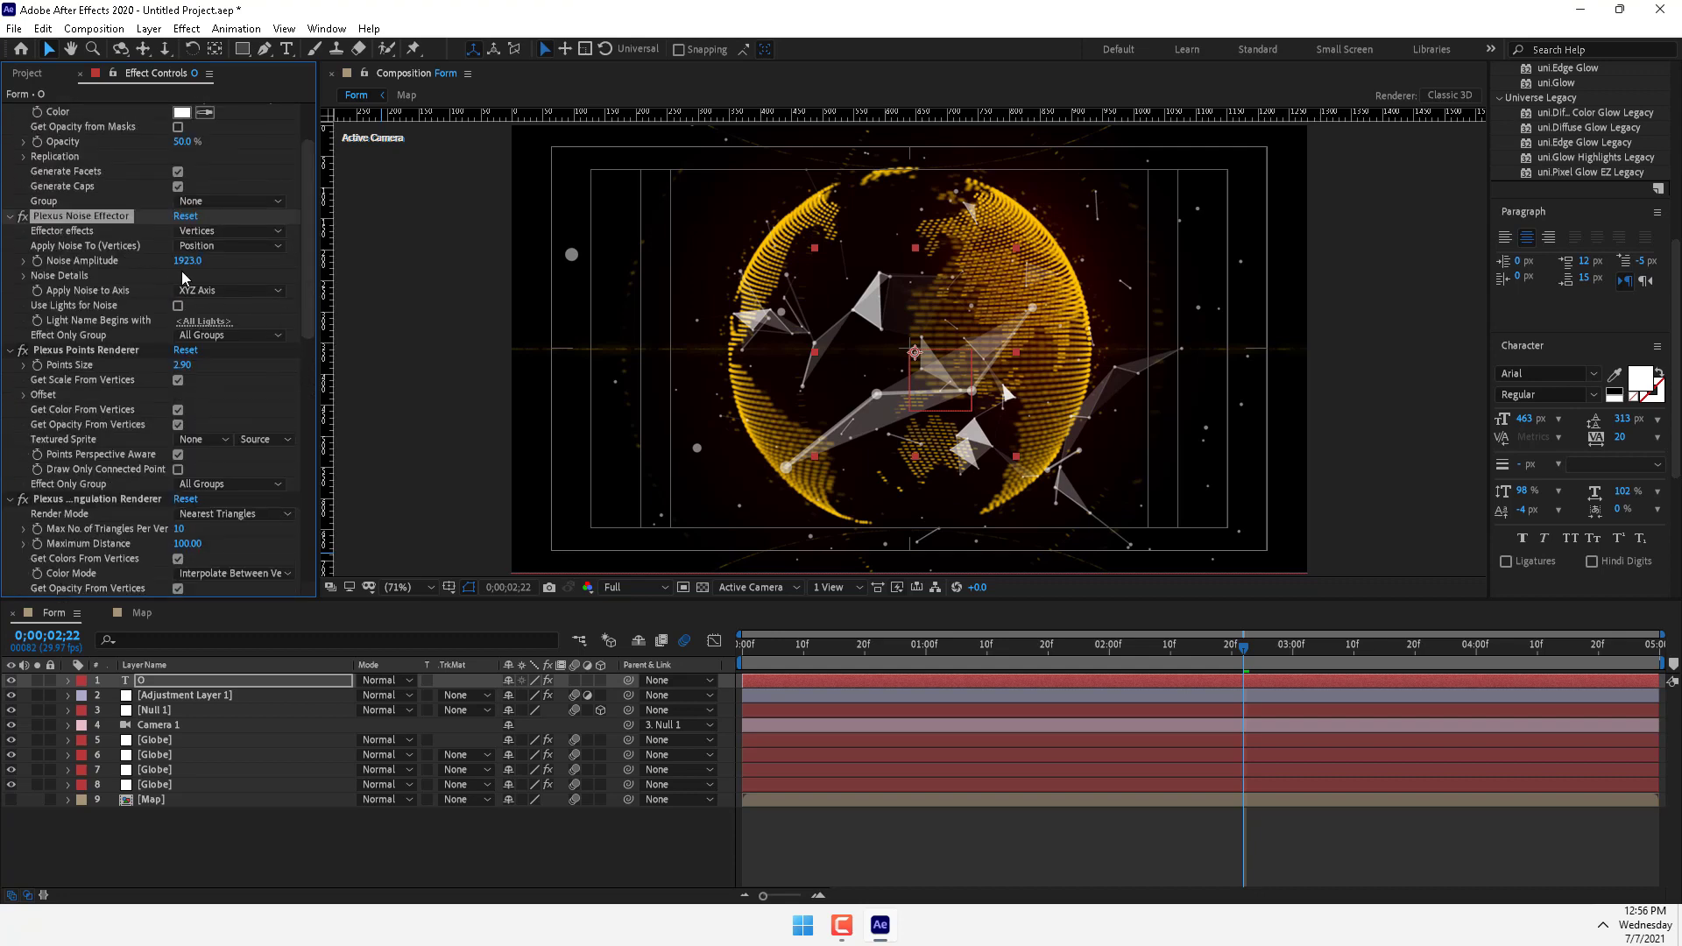
drag(182, 262, 761, 253)
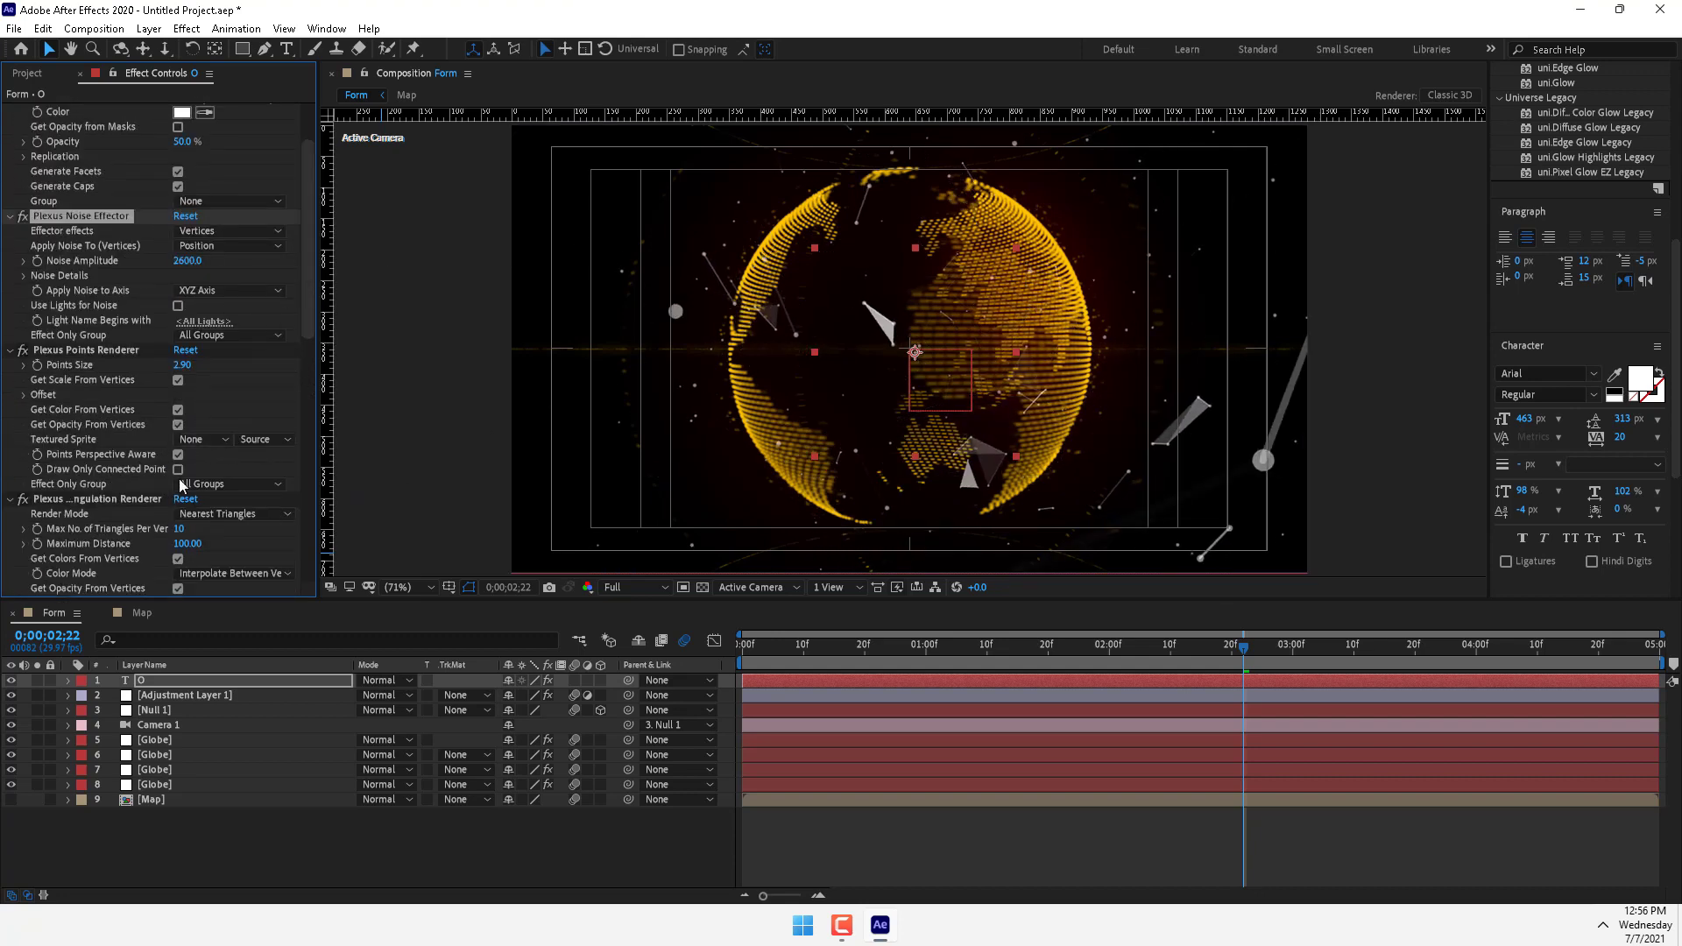
Set the Plexus Points Renderer's points size to 1.48 and replace its vertex-based colour with golden yellow
drag(307, 306, 312, 366)
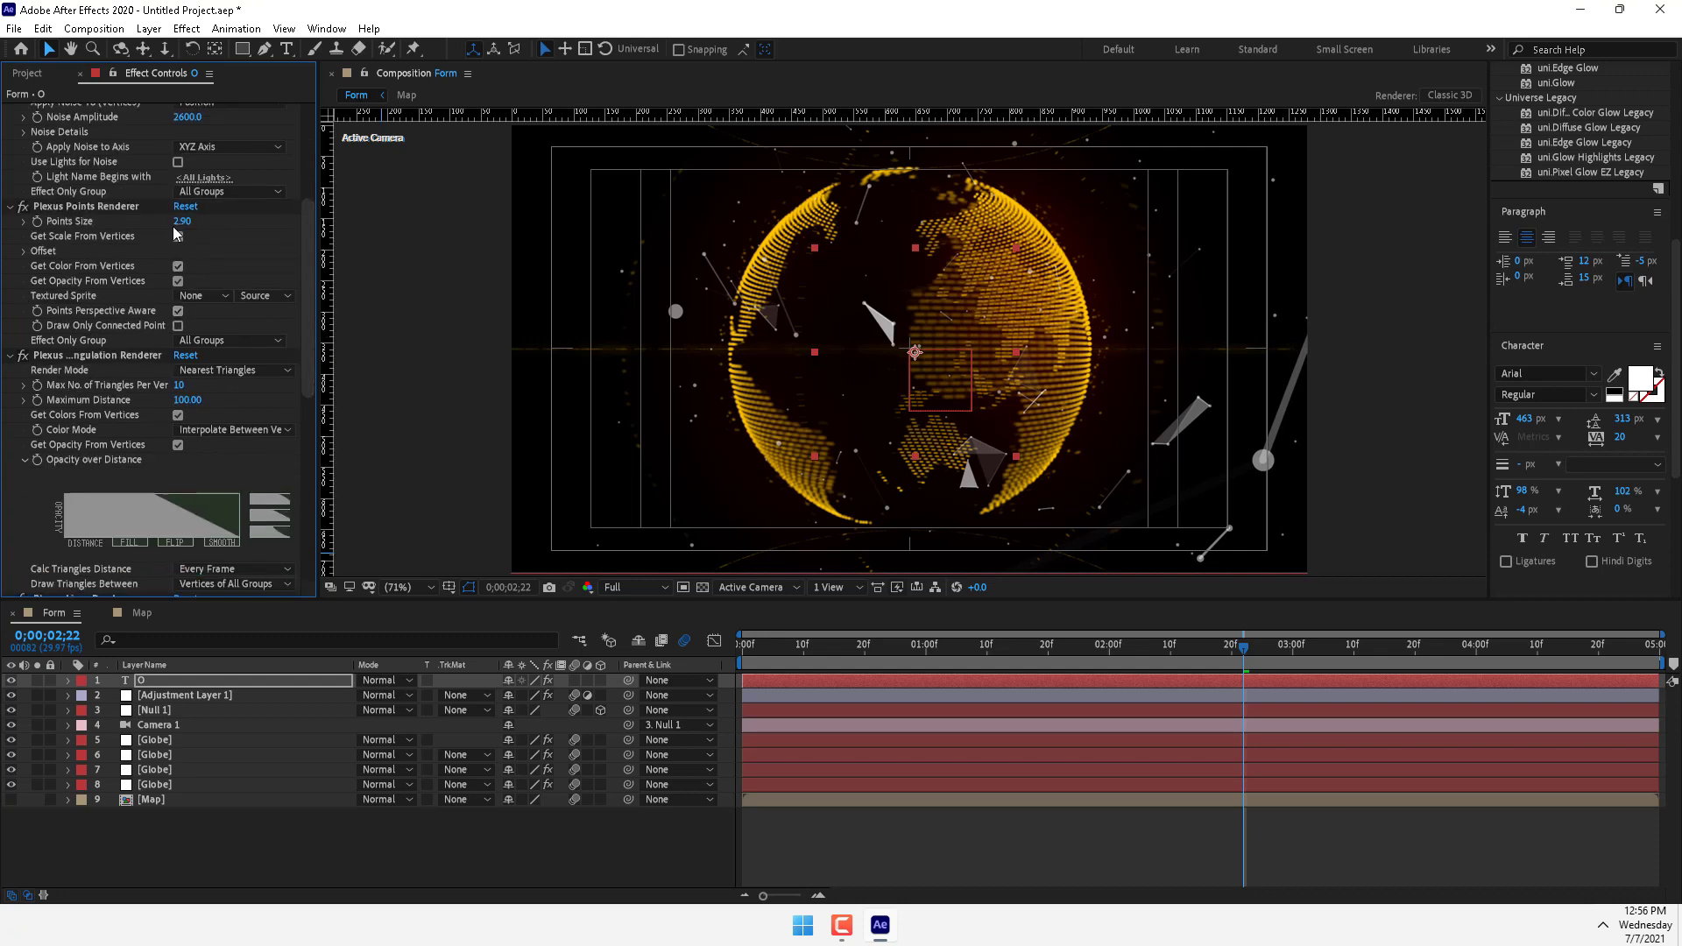
drag(181, 221, 110, 279)
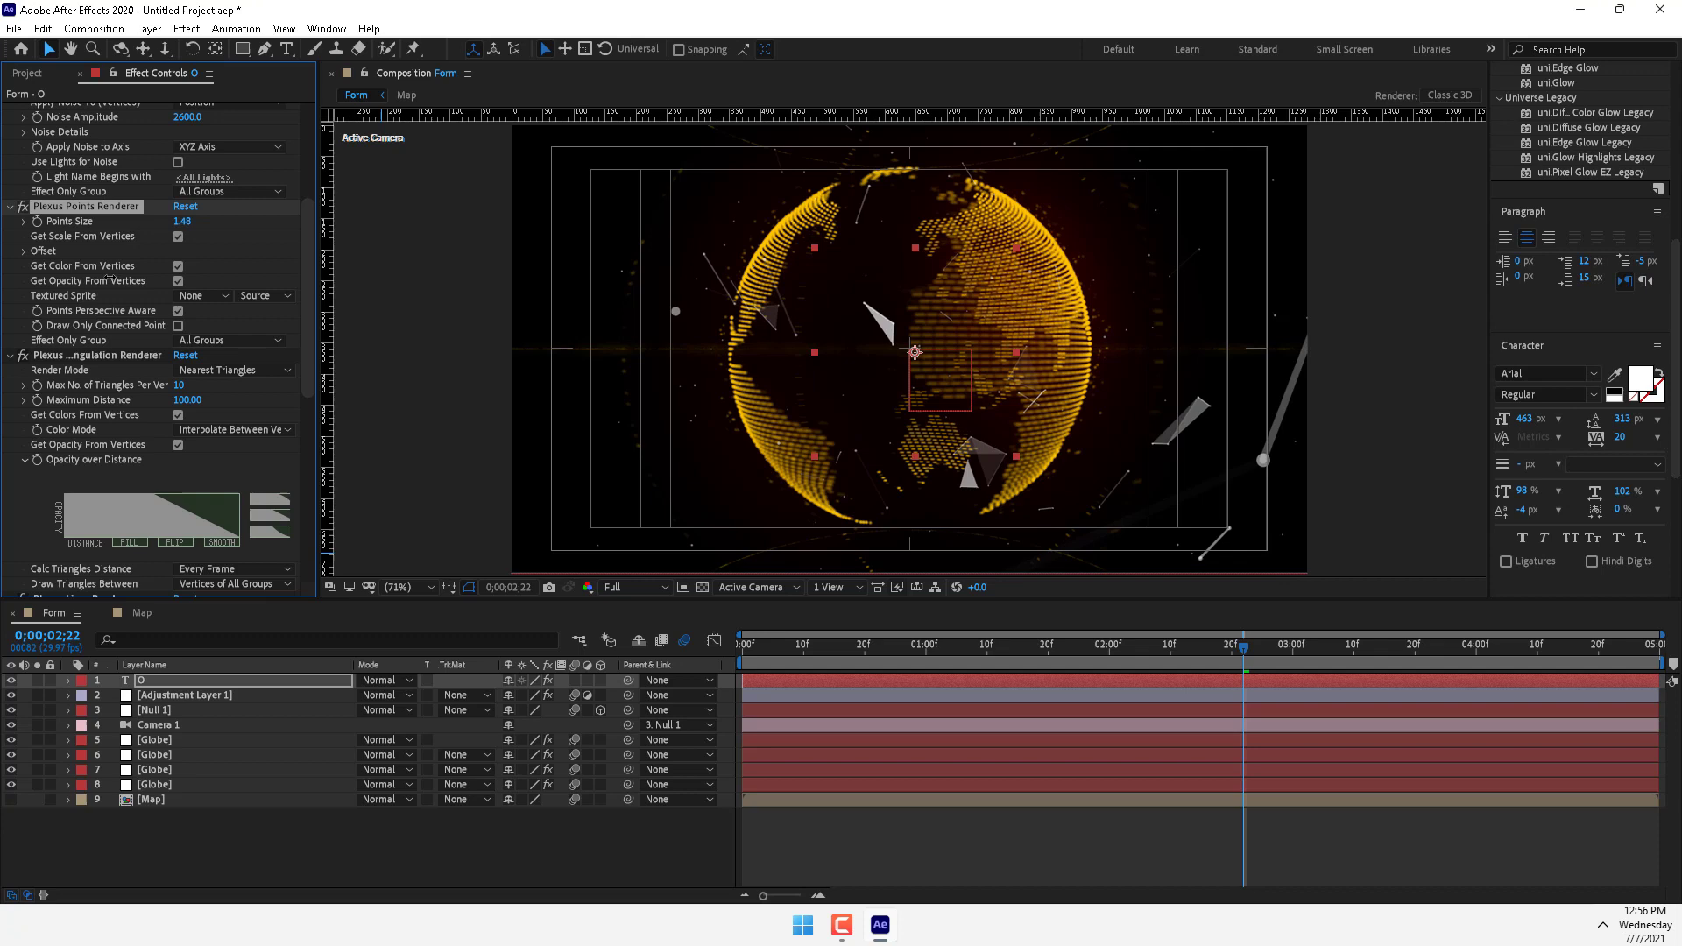
click(179, 266)
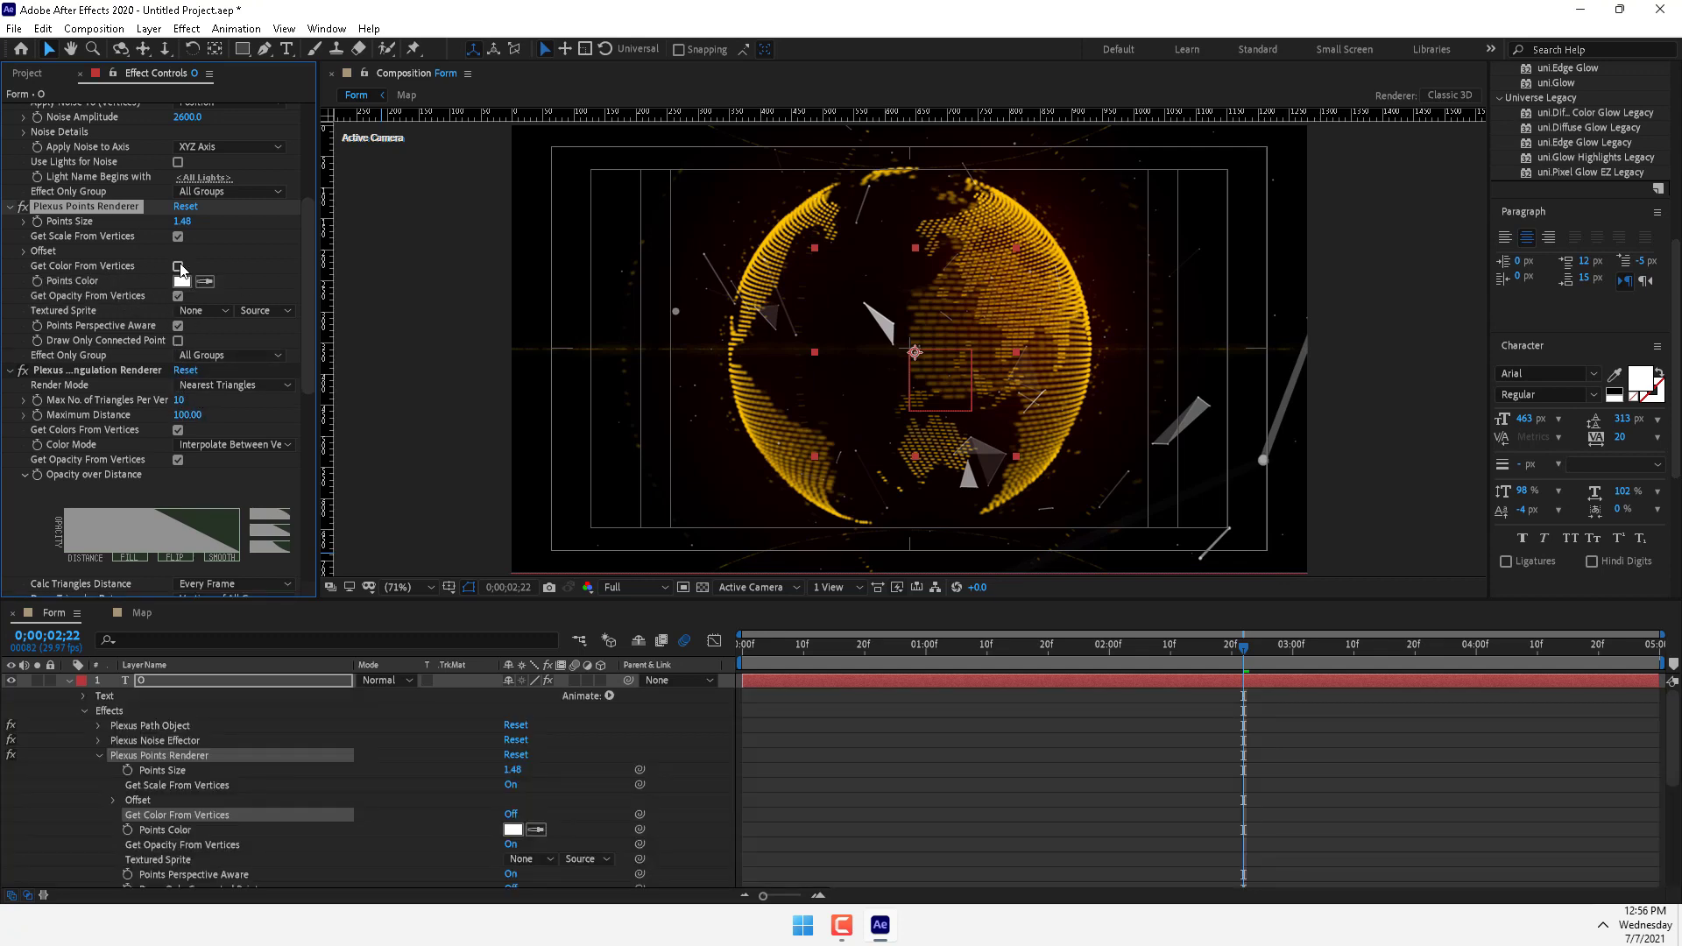
click(1041, 222)
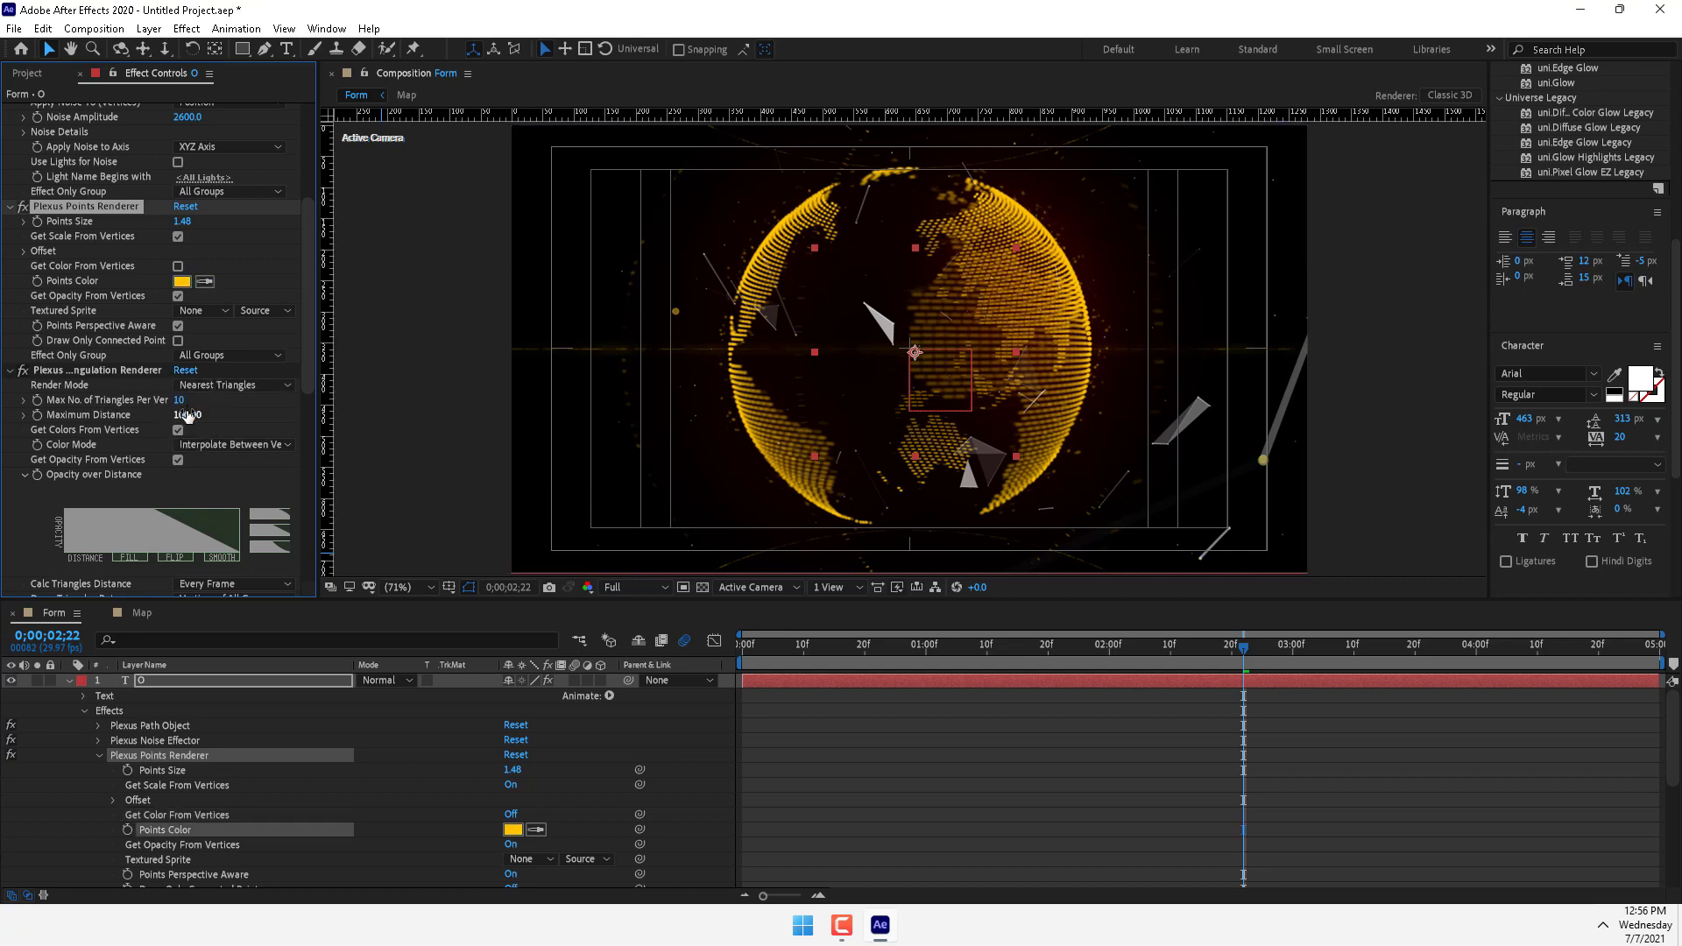
Set the Plexus Triangulation Renderer's maximum distance to 123, leaving its opacity taken from the vertices
mouse_move(188, 415)
mouse_down()
mouse_move(240, 402)
mouse_move(204, 402)
mouse_up()
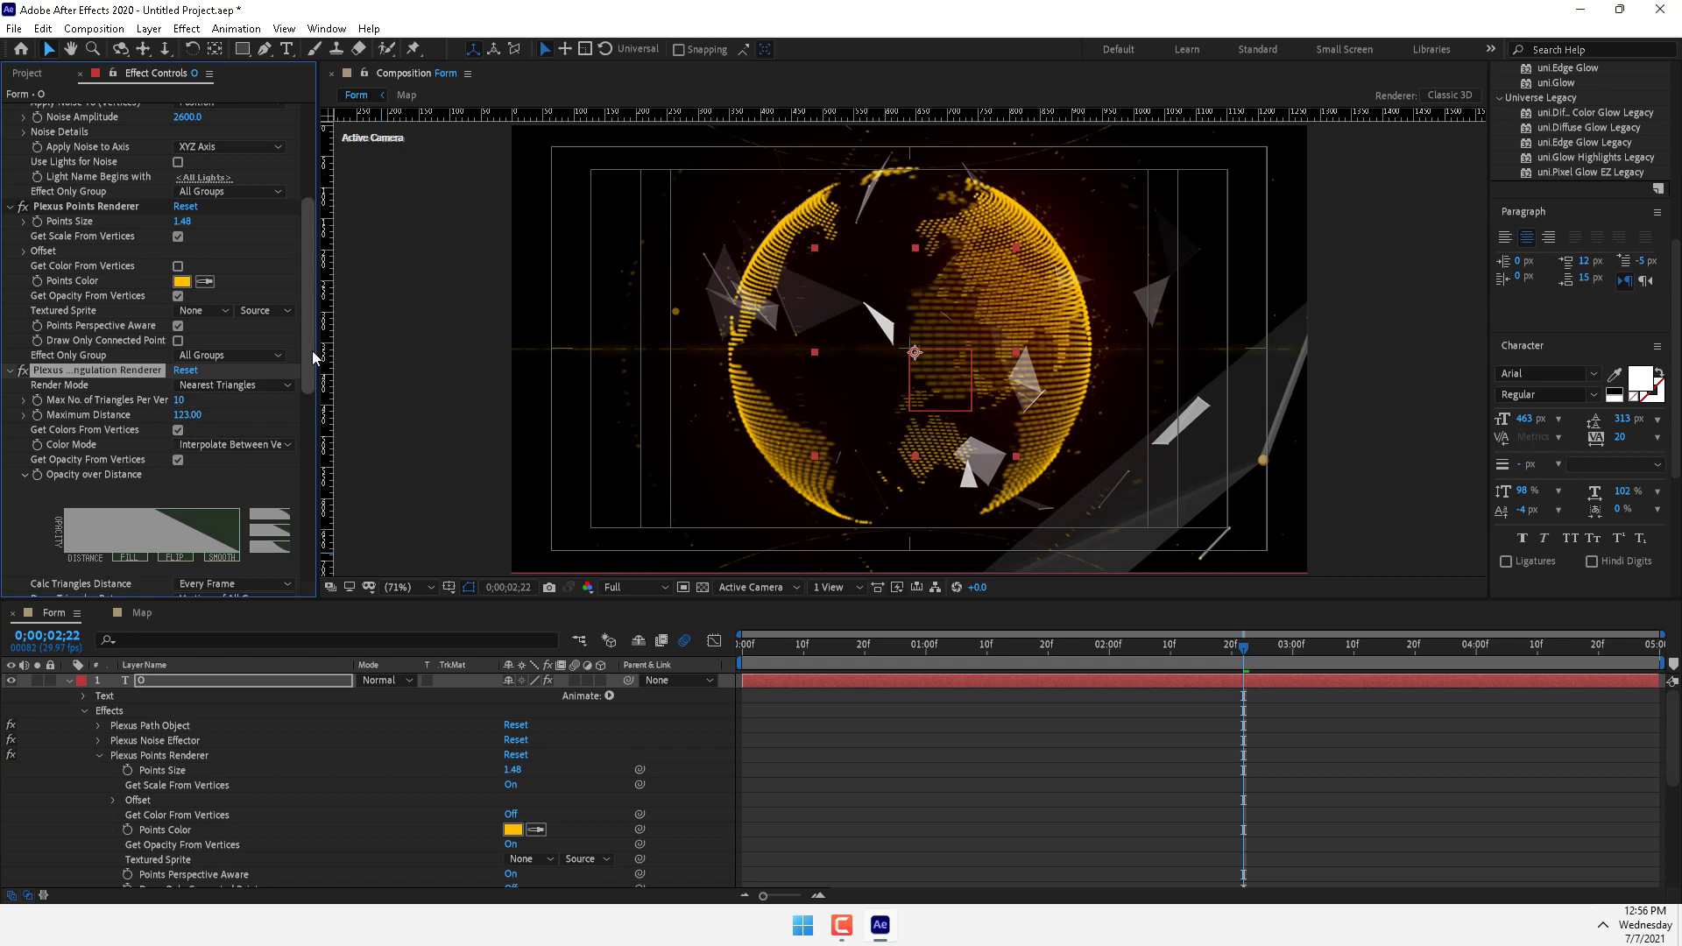
scroll(287, 386, down, 3)
click(181, 345)
click(180, 350)
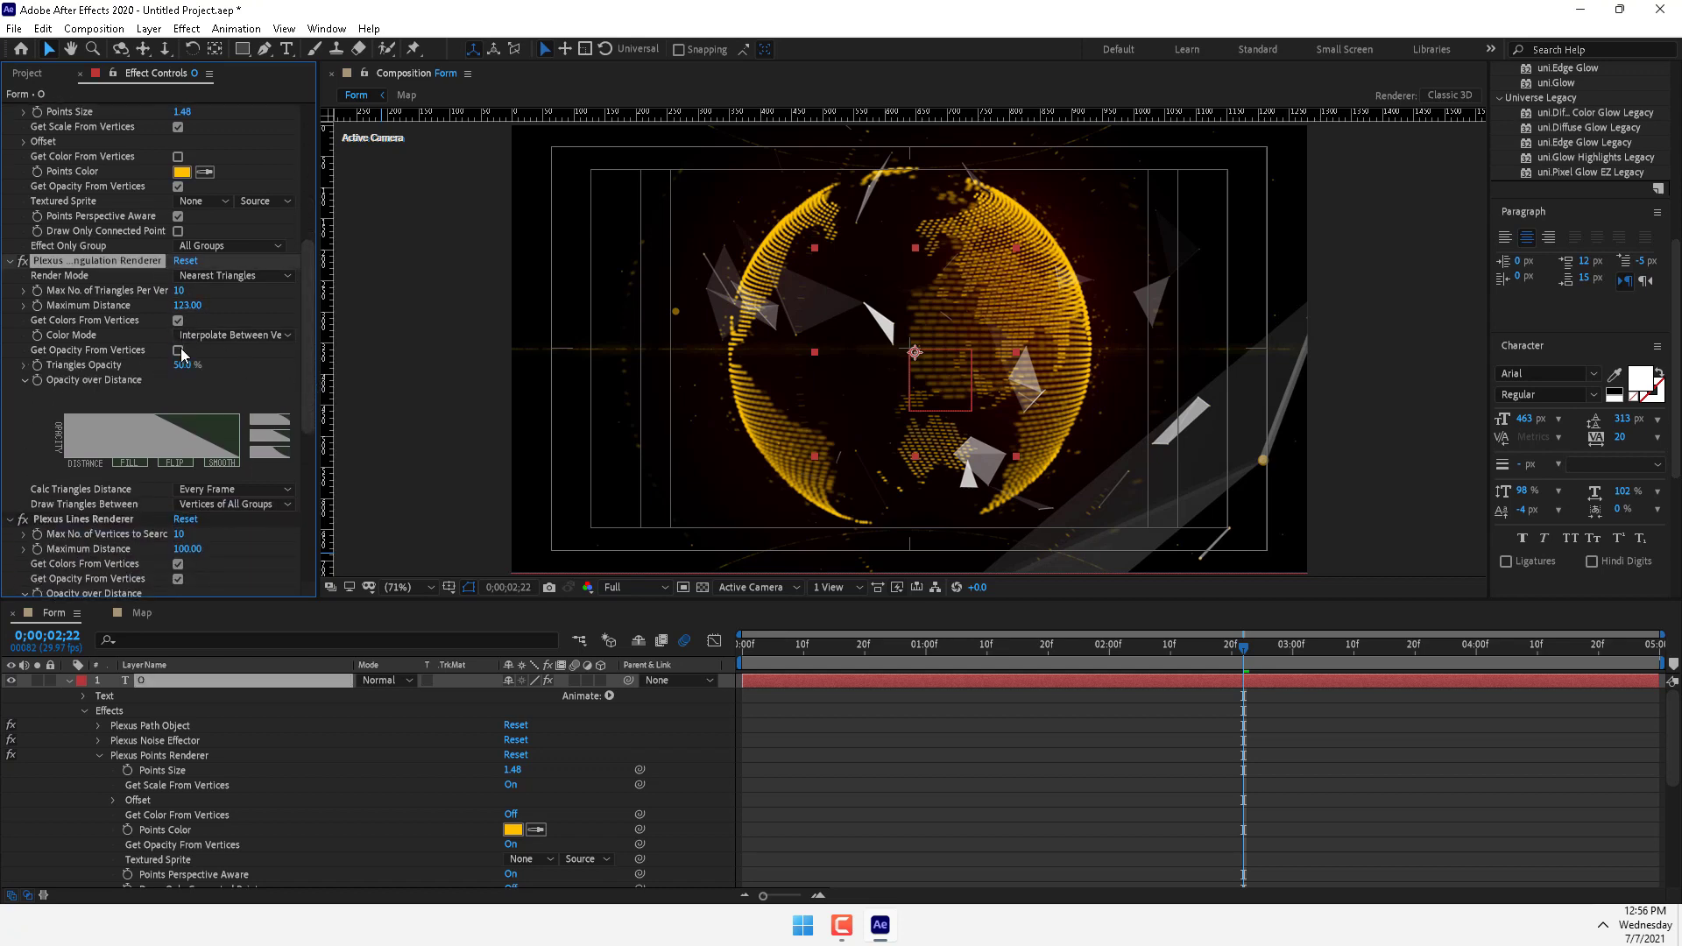
click(179, 351)
Turn off Get Colors From Vertices for the Triangulation Renderer and make the triangles pale yellow
click(178, 321)
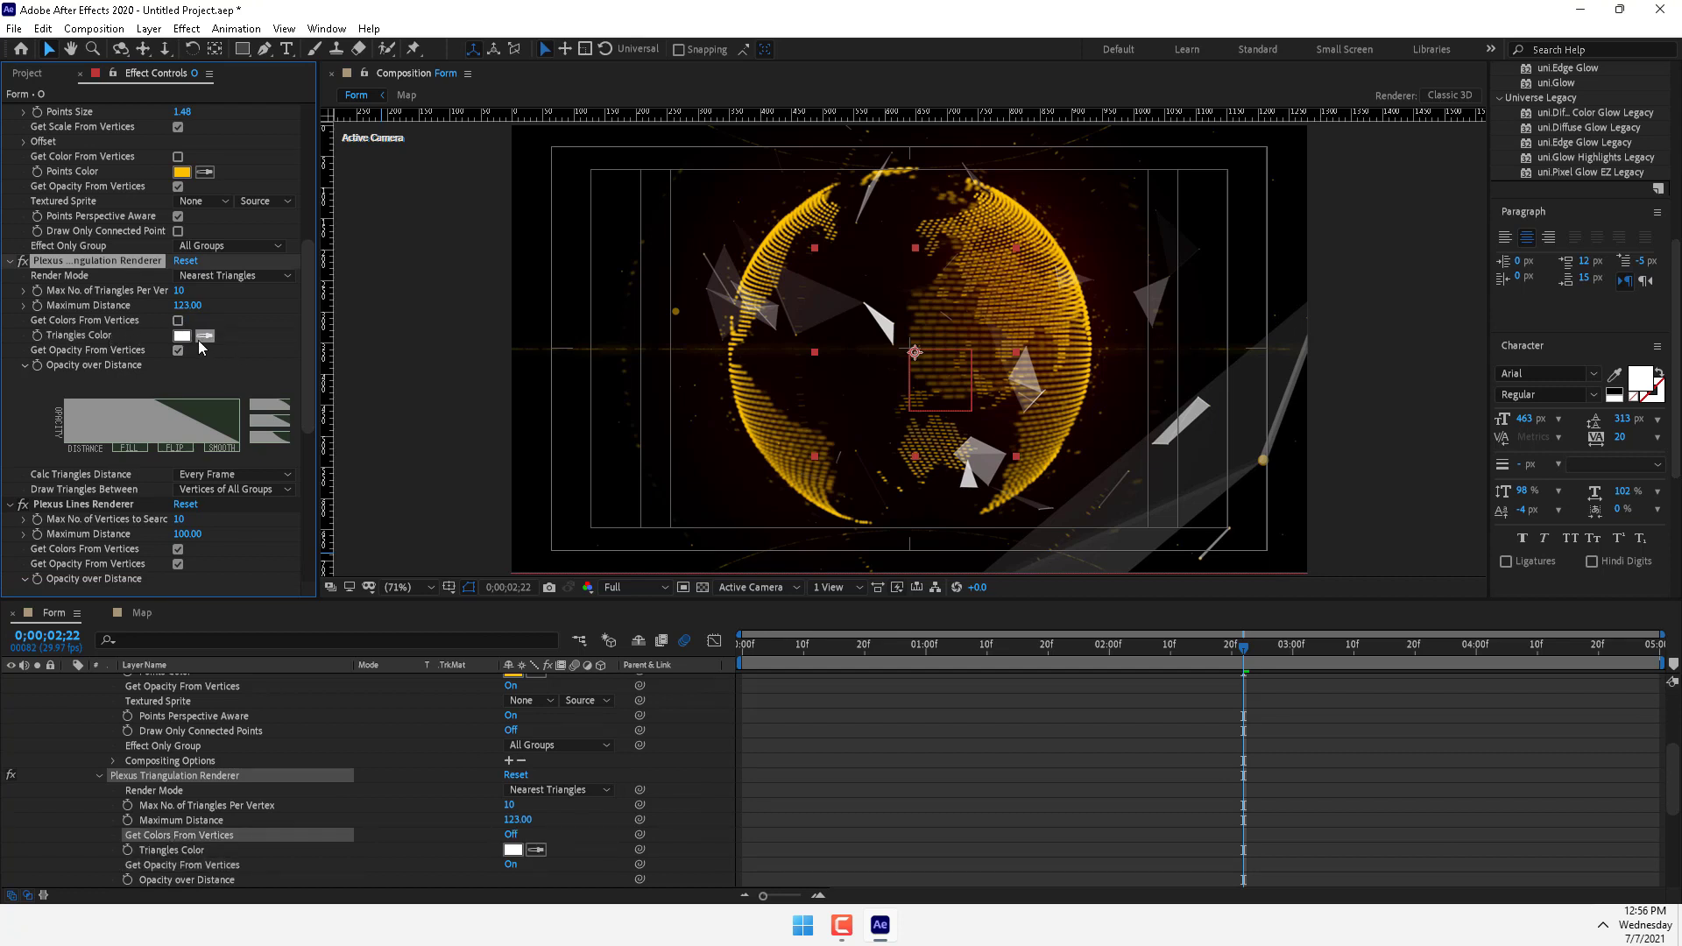
click(175, 338)
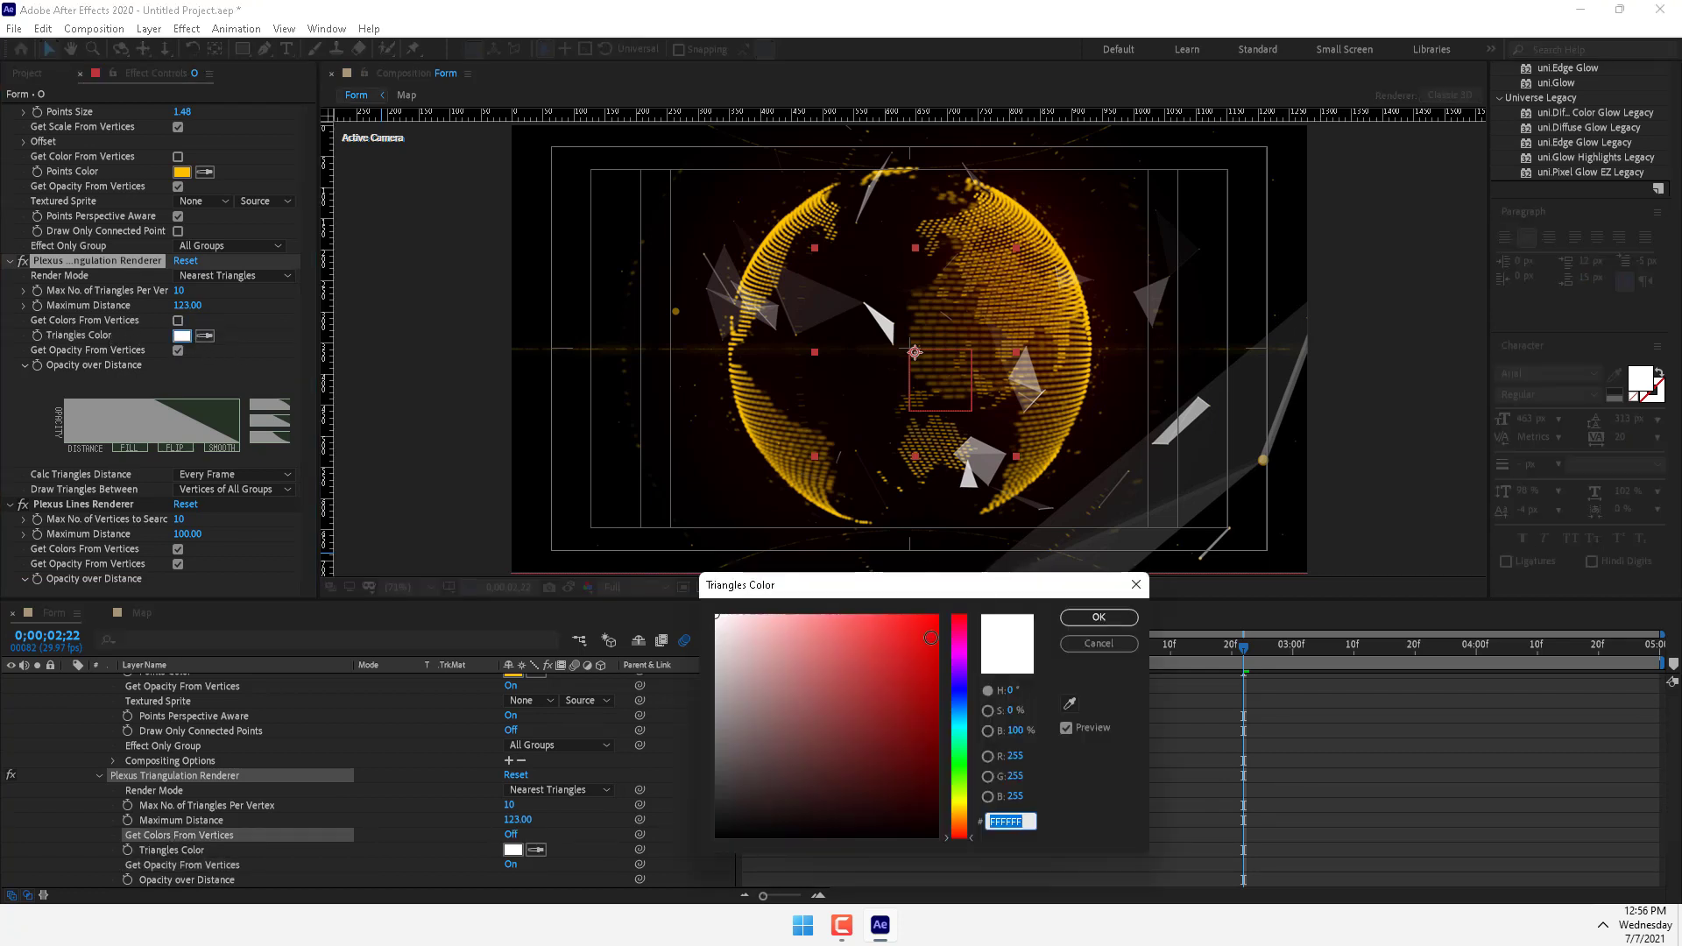
click(962, 804)
mouse_move(796, 676)
mouse_down()
mouse_move(759, 581)
mouse_move(799, 608)
mouse_up()
click(1103, 621)
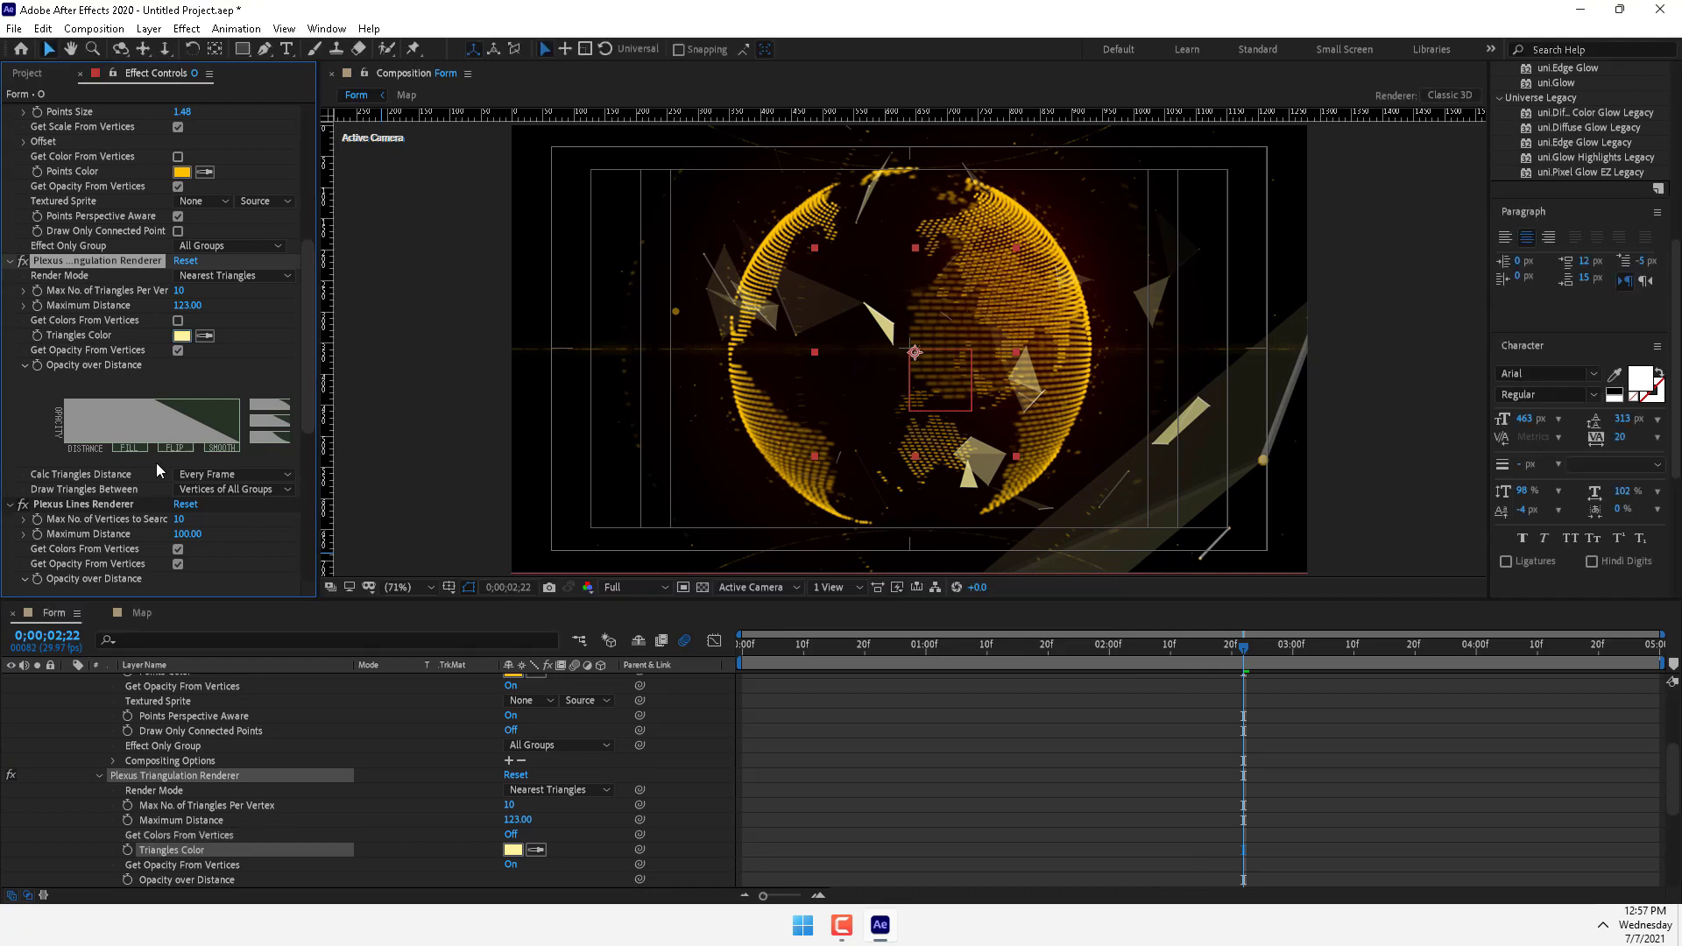
Set the Plexus Lines Renderer's maximum distance to 161.40 and its line thickness to 0.30
drag(308, 348, 307, 439)
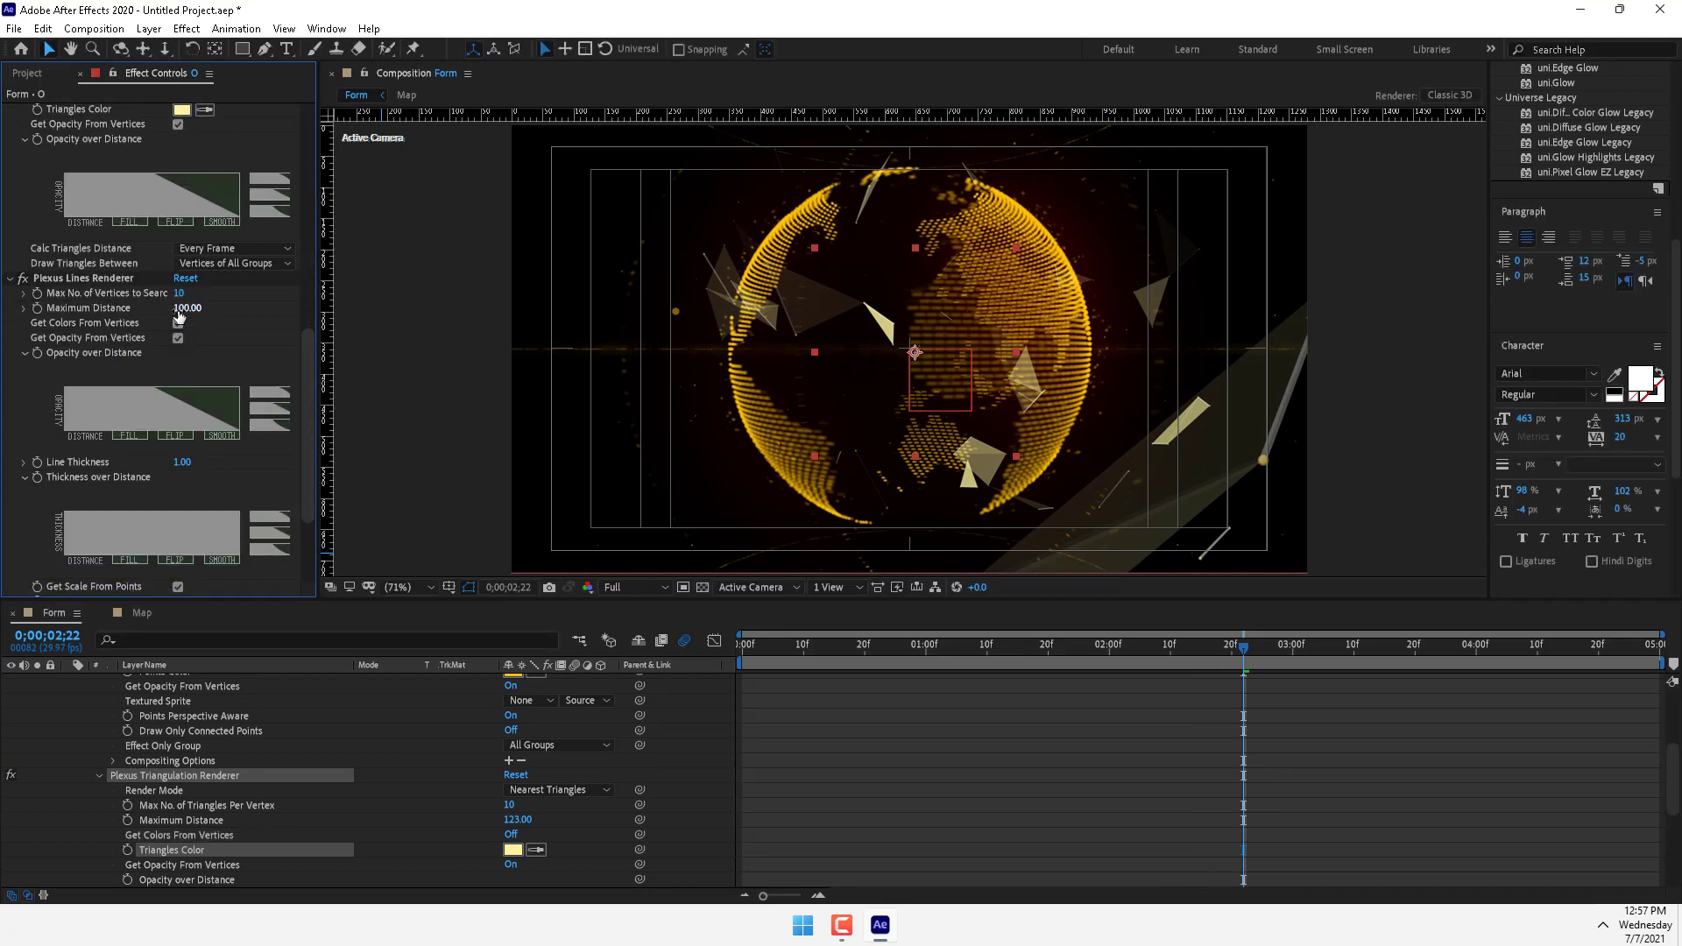
drag(179, 312, 720, 313)
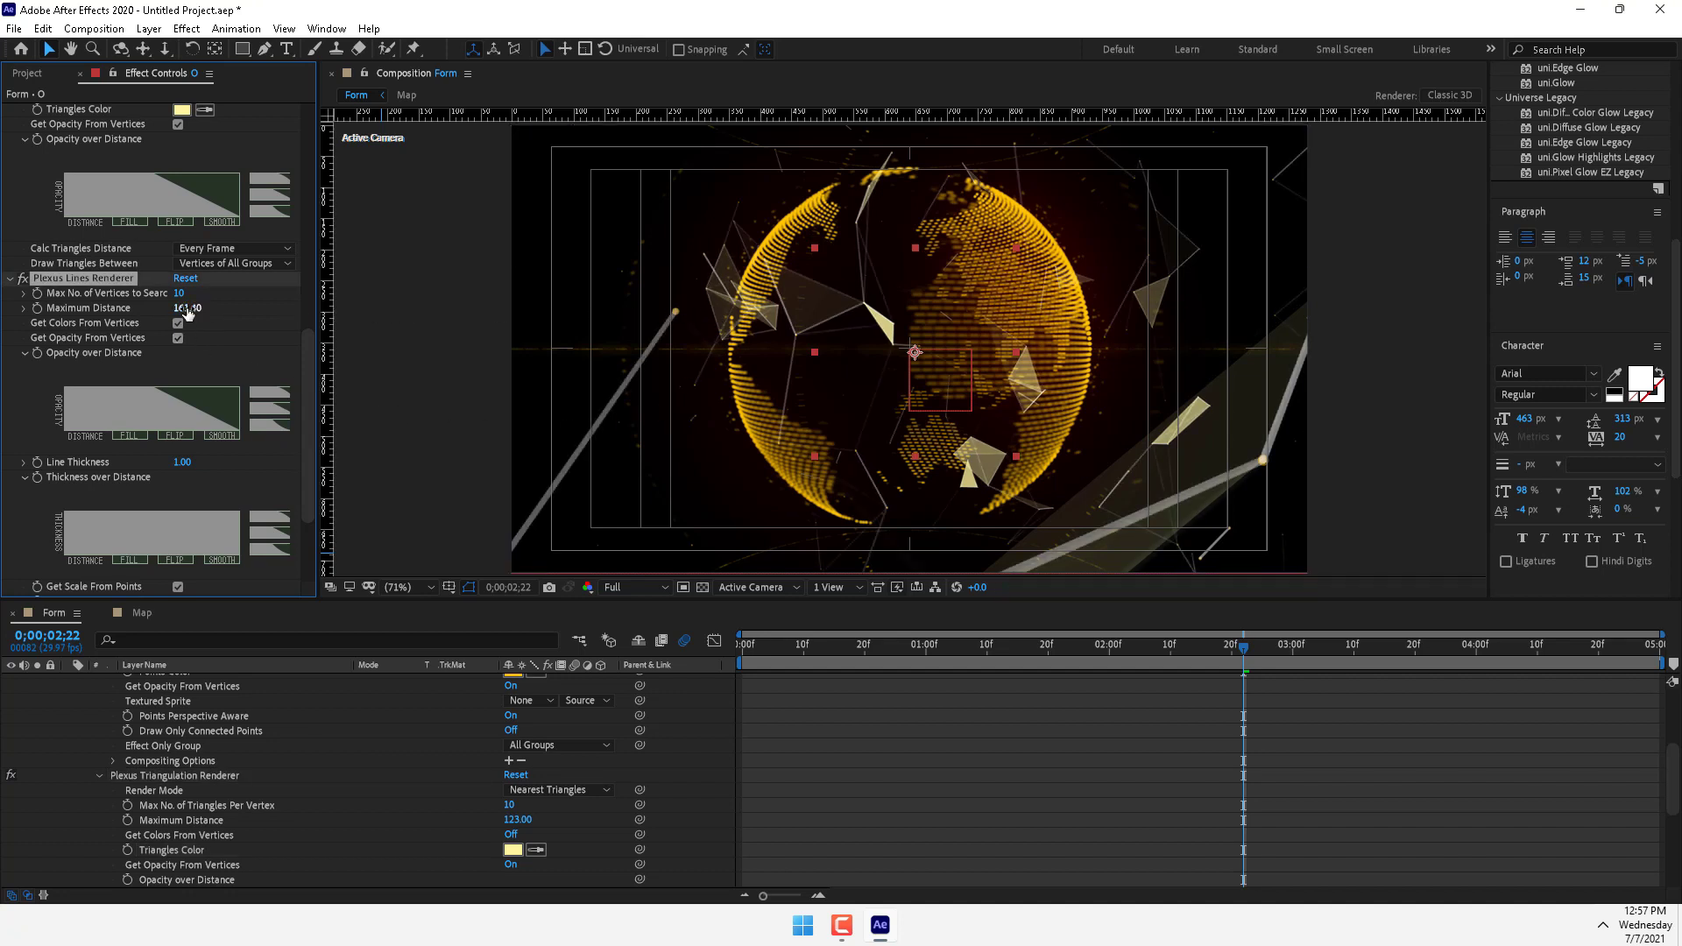
click(184, 465)
text(0.7)
key(Return)
click(182, 463)
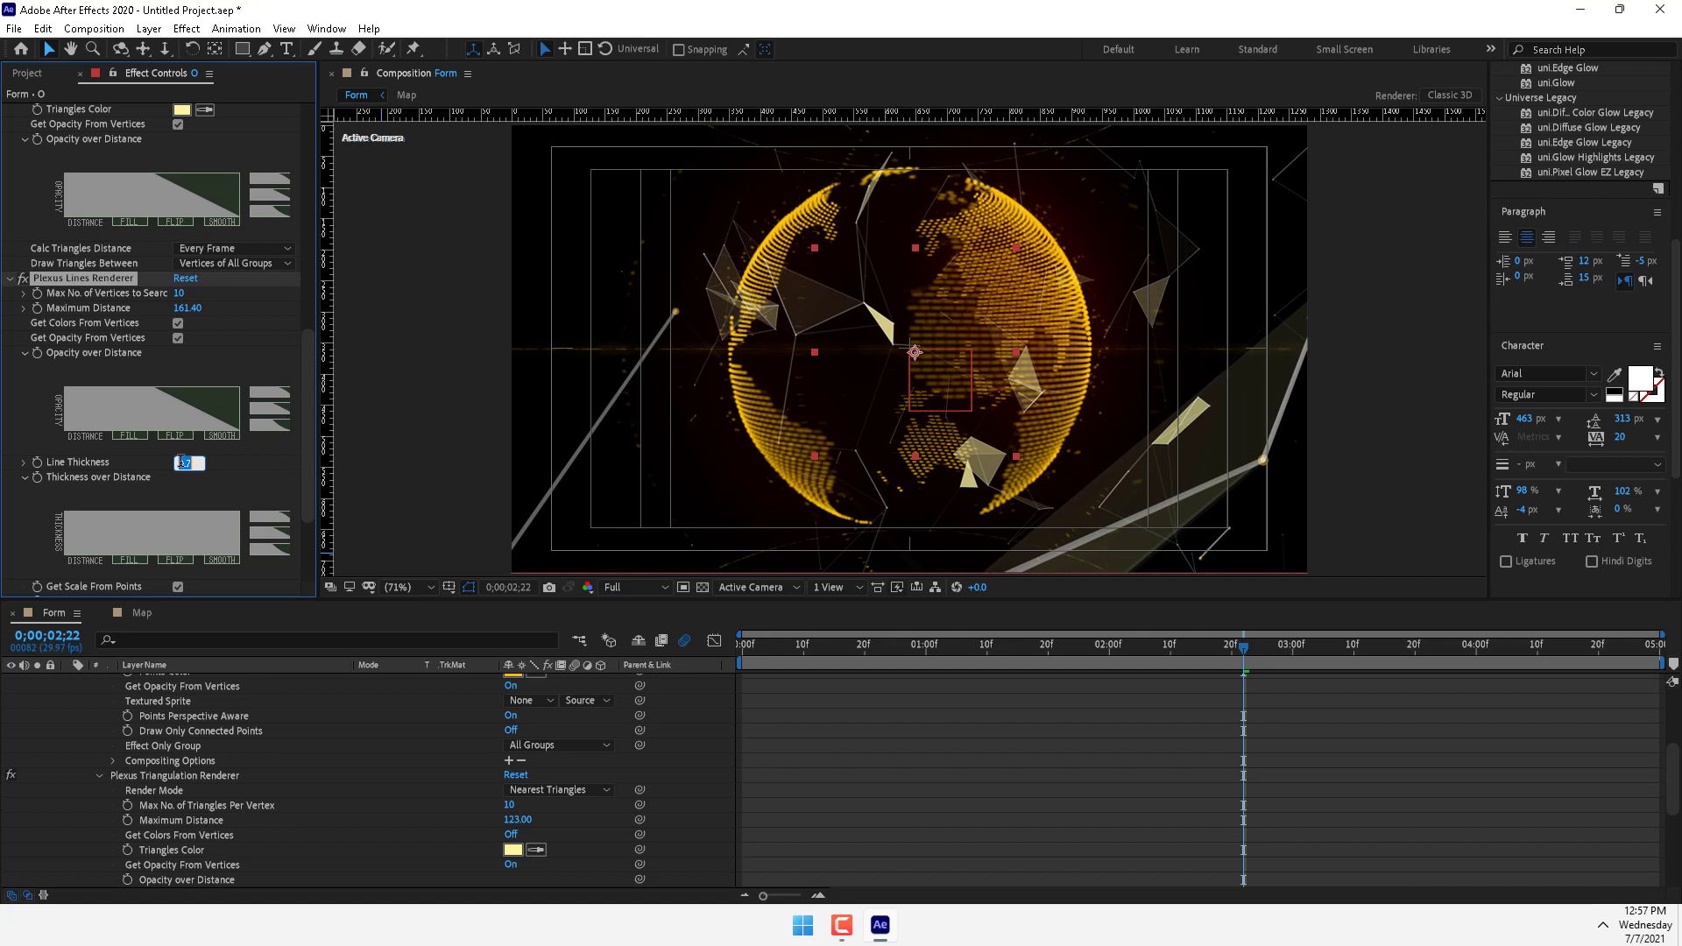
text(0.5)
key(Return)
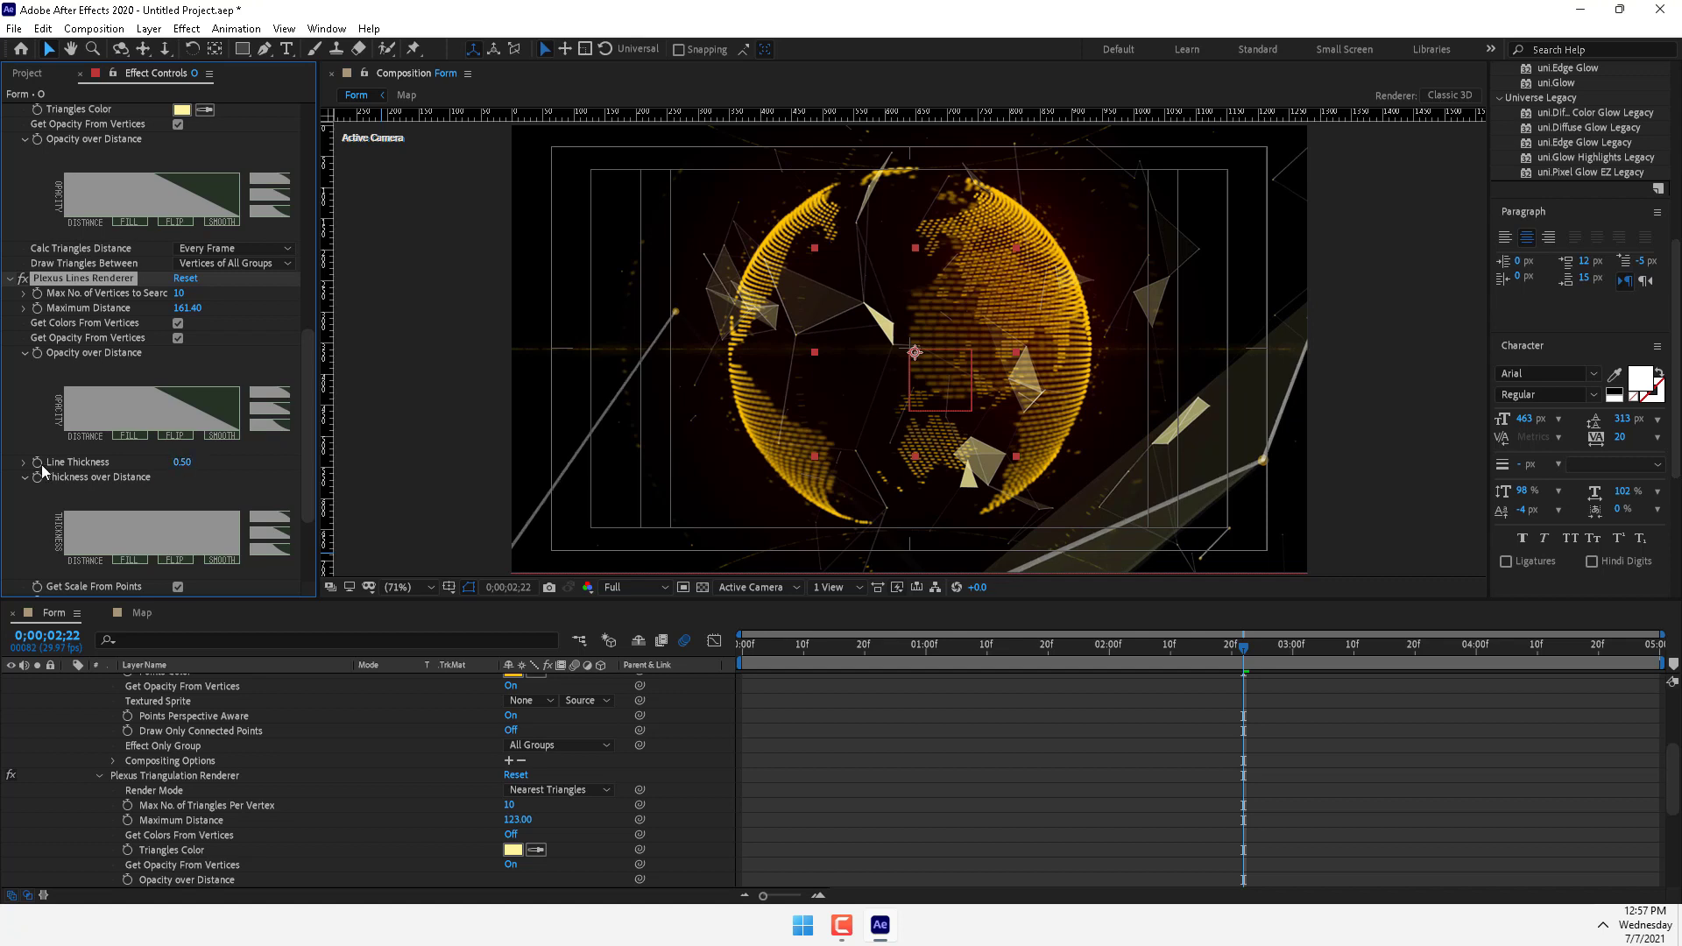
click(189, 463)
text(0.3)
key(Return)
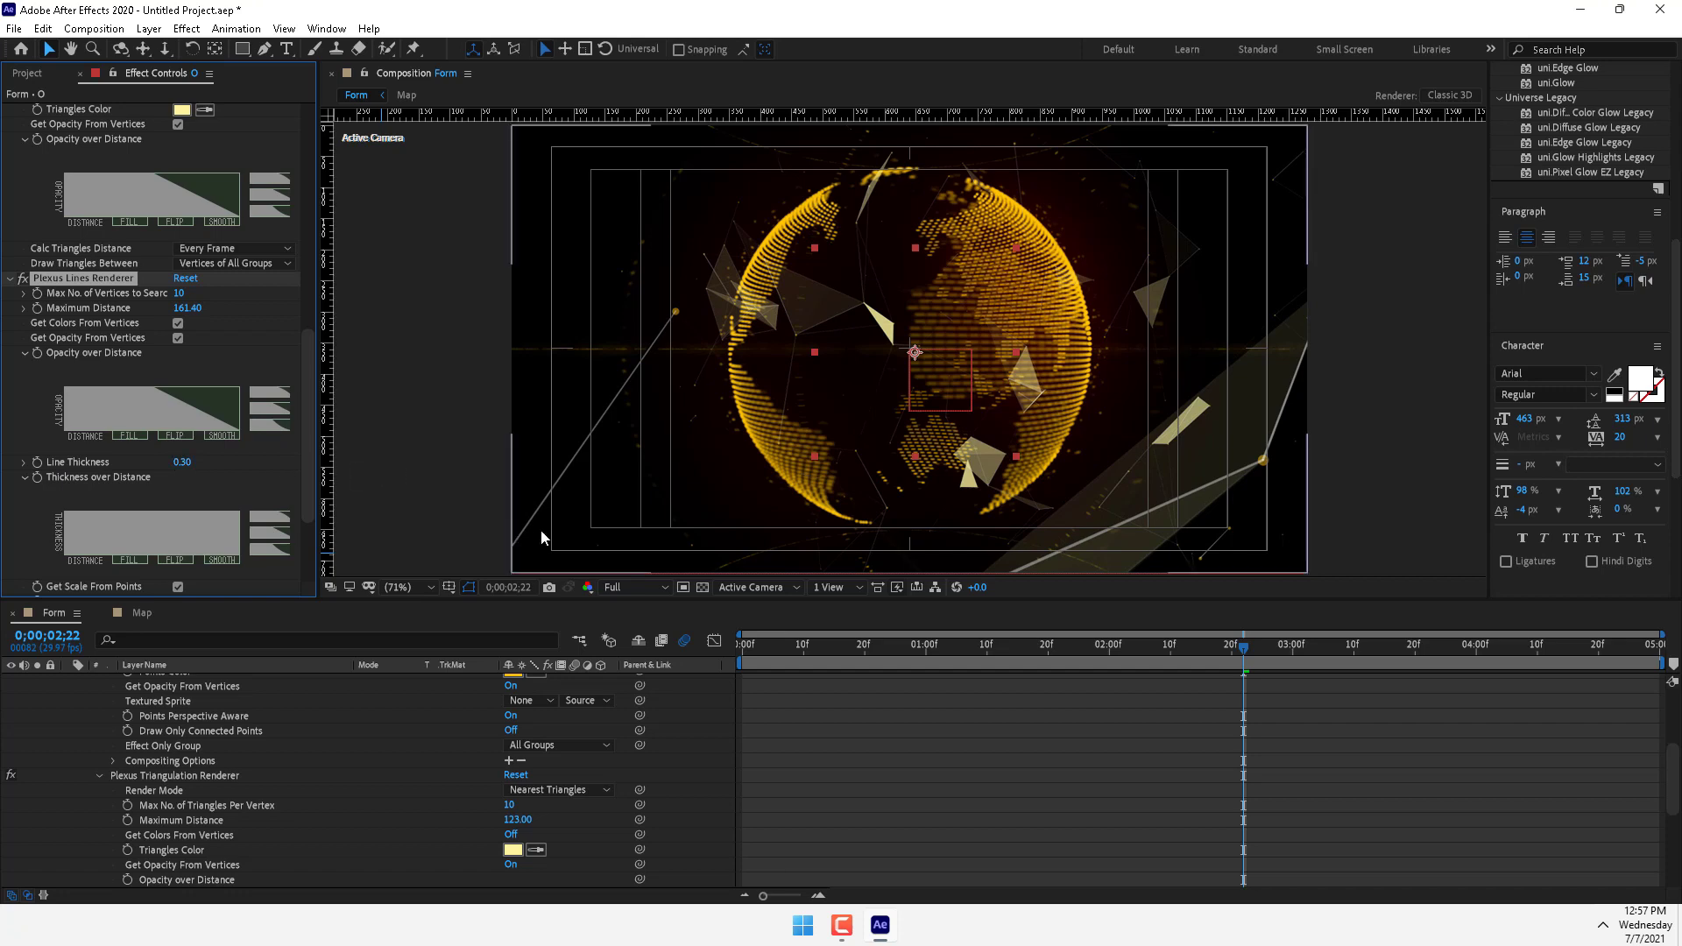
Keyframe the Noise Effector's amplitude from 1945 at the first frame to 2839 at 0;00;04;29
drag(964, 653, 723, 670)
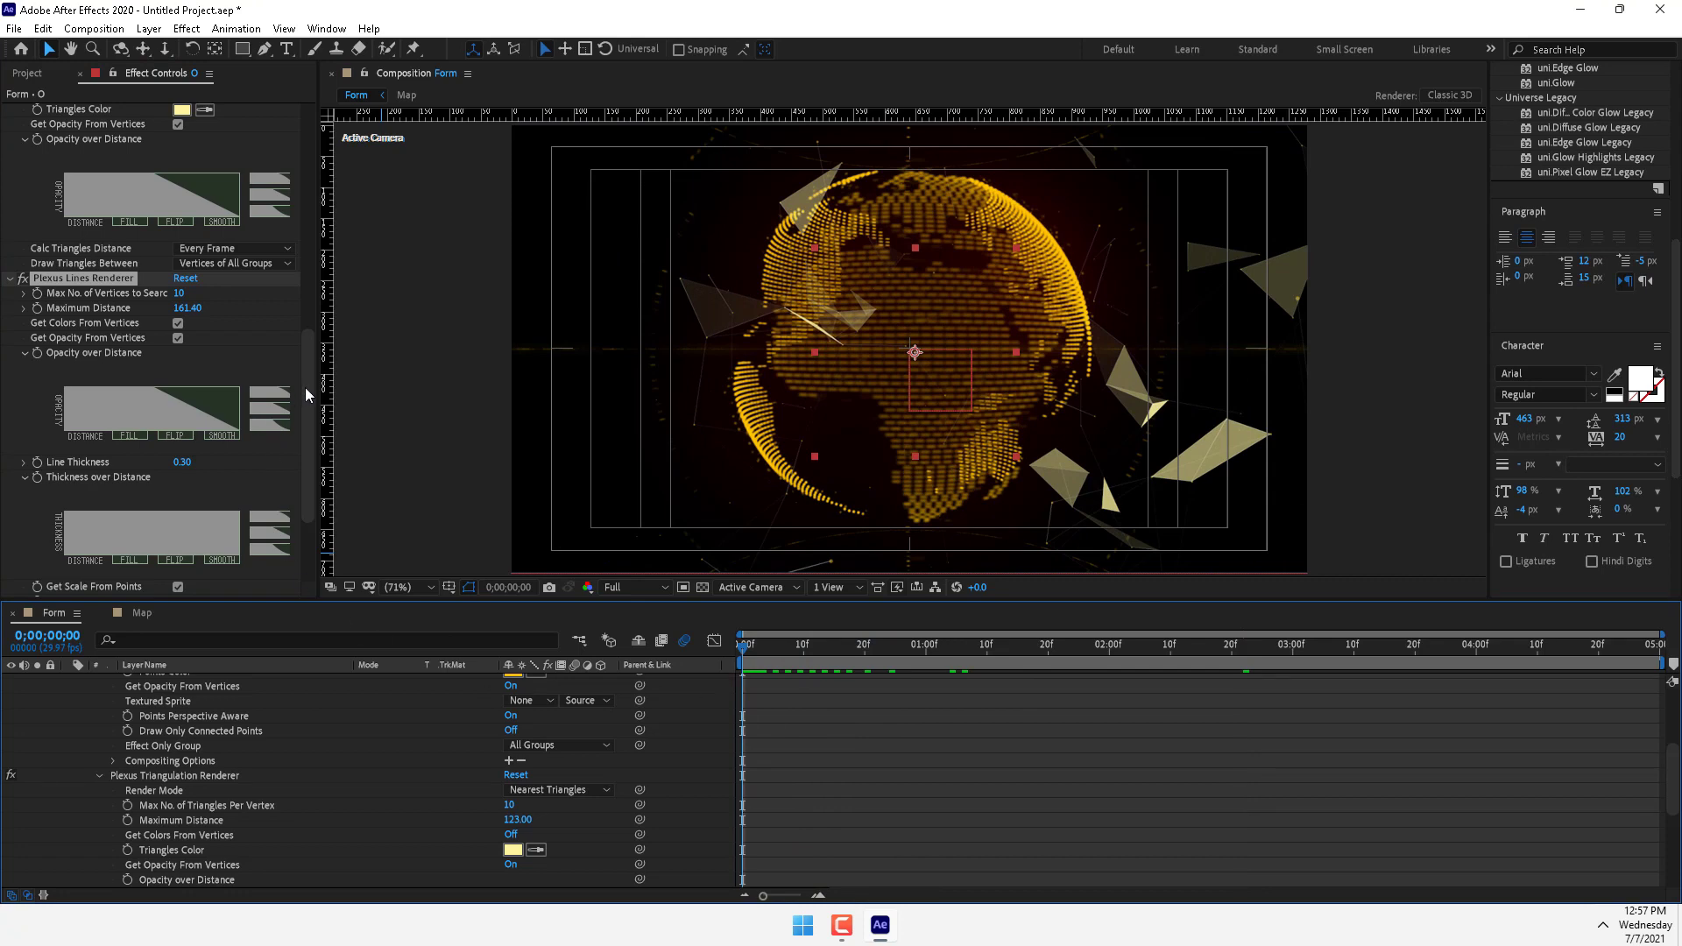
drag(306, 388, 336, 160)
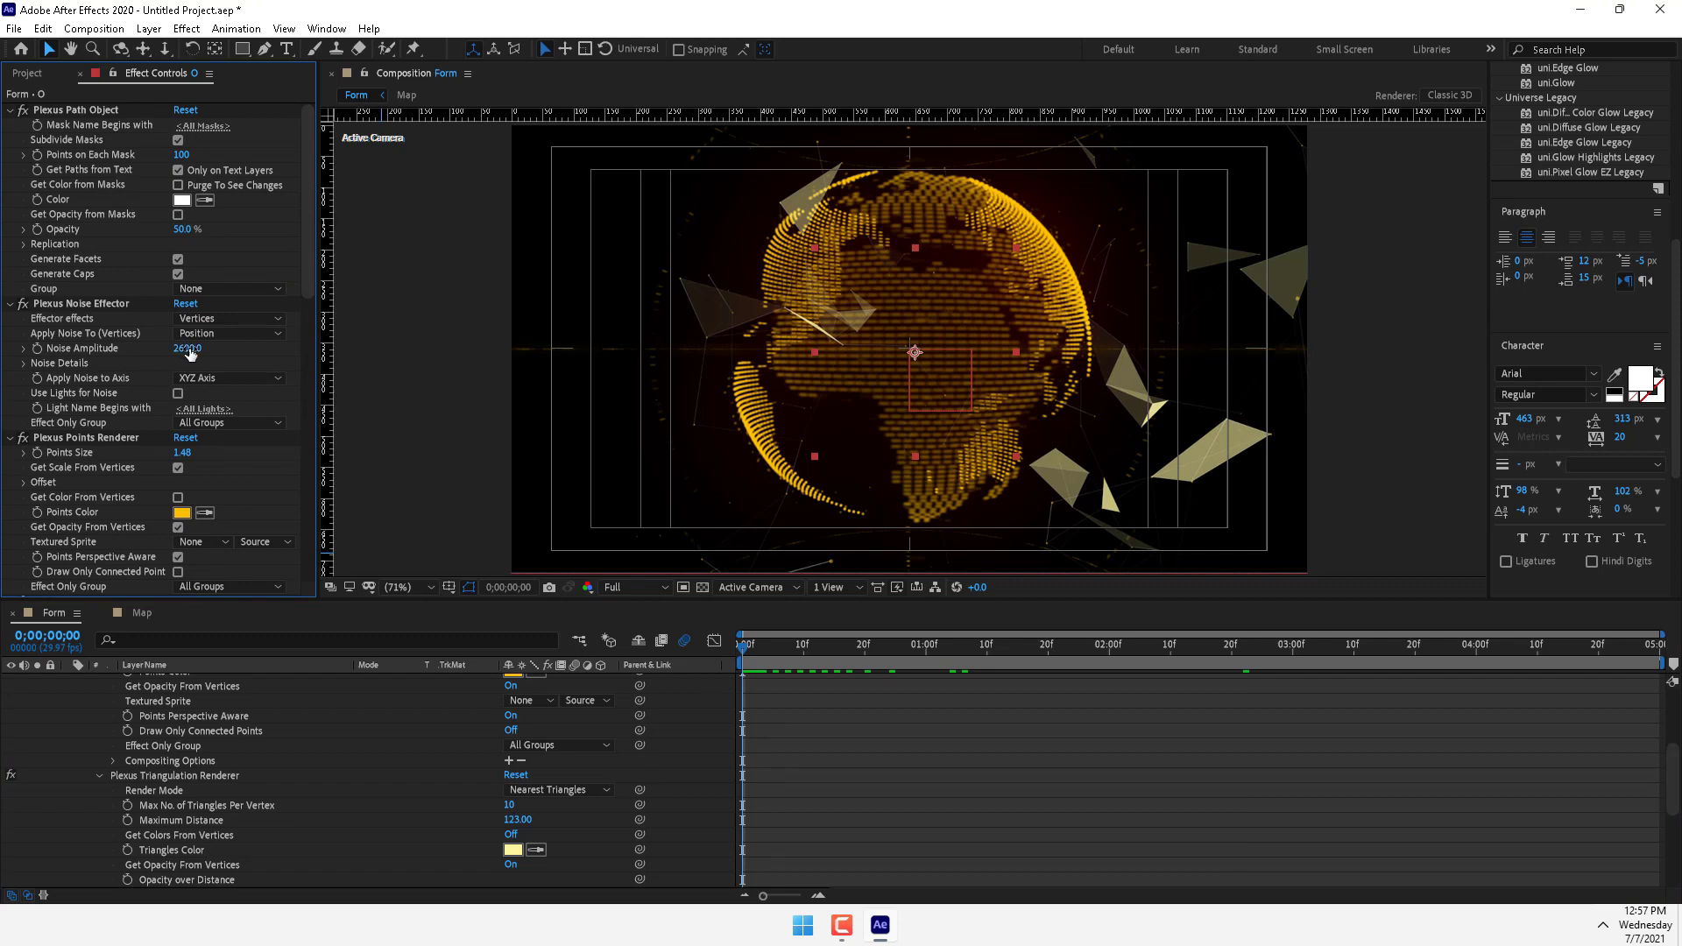
drag(190, 350, 38, 771)
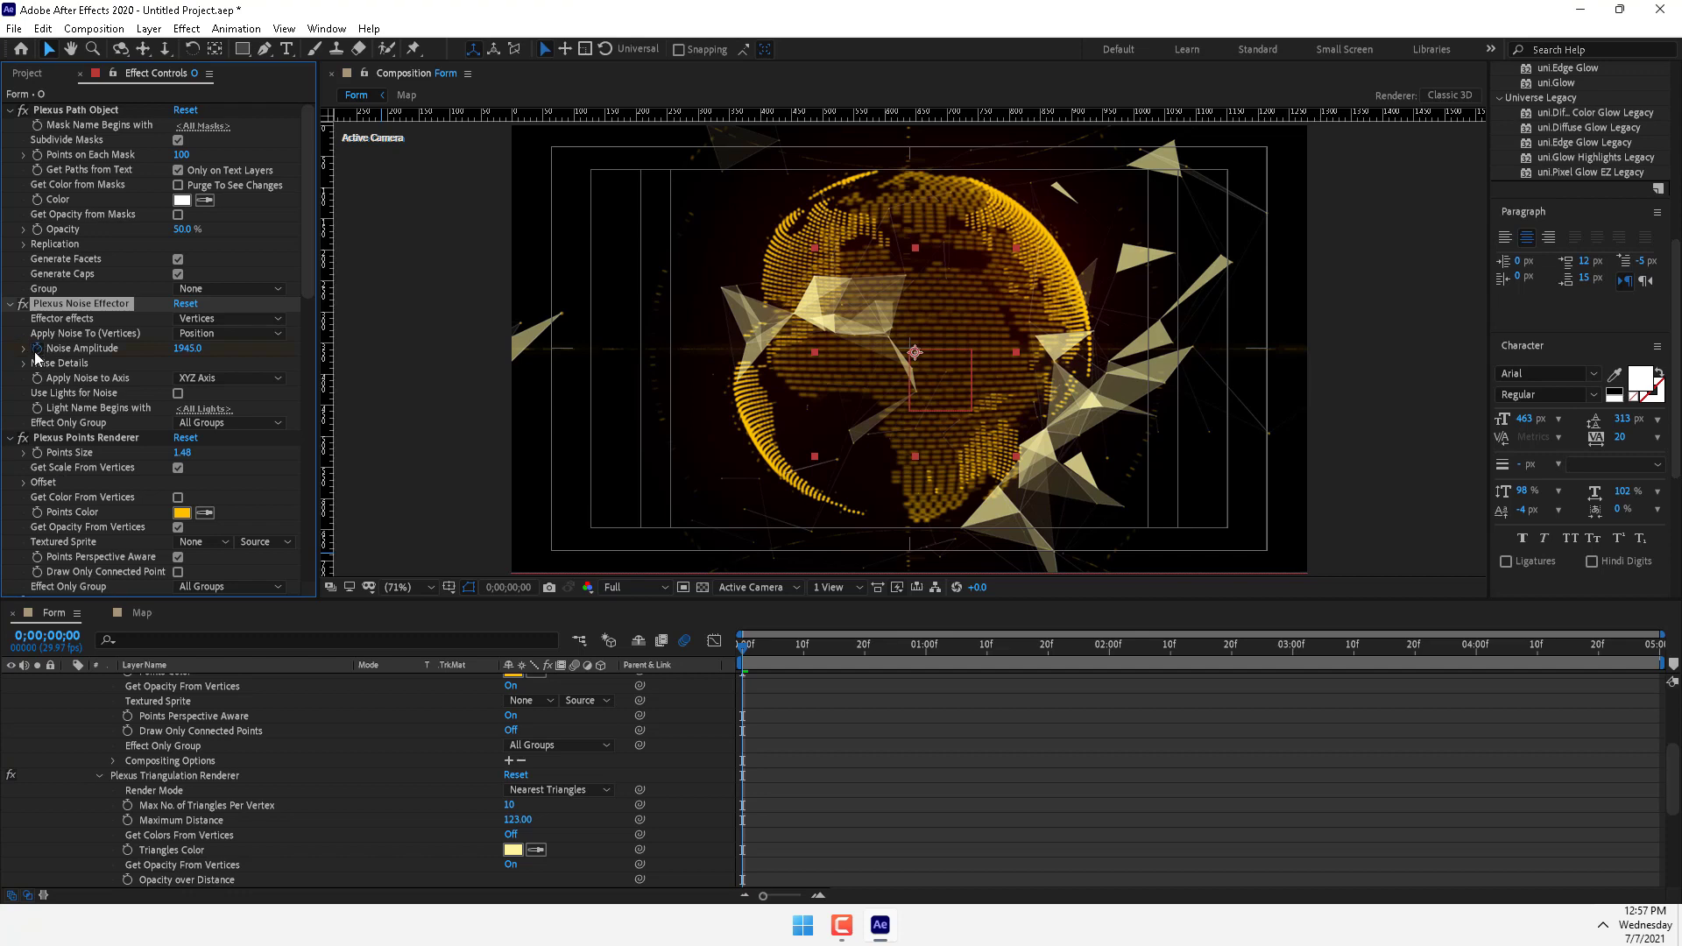
drag(1321, 648, 1658, 648)
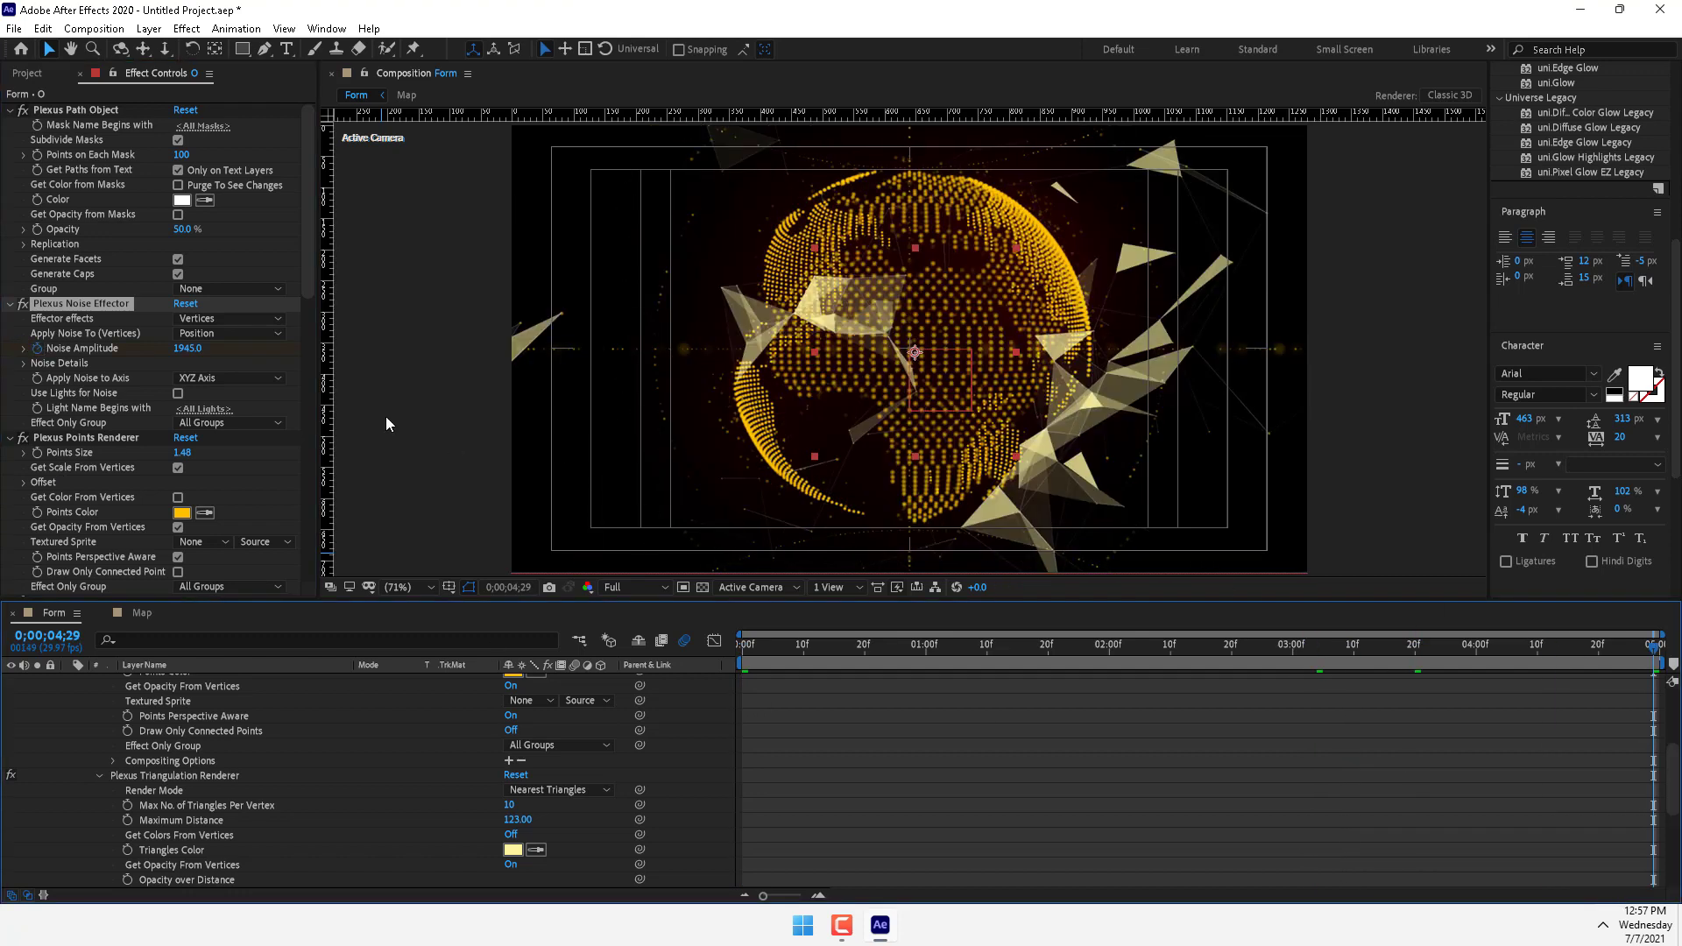
drag(199, 350, 989, 342)
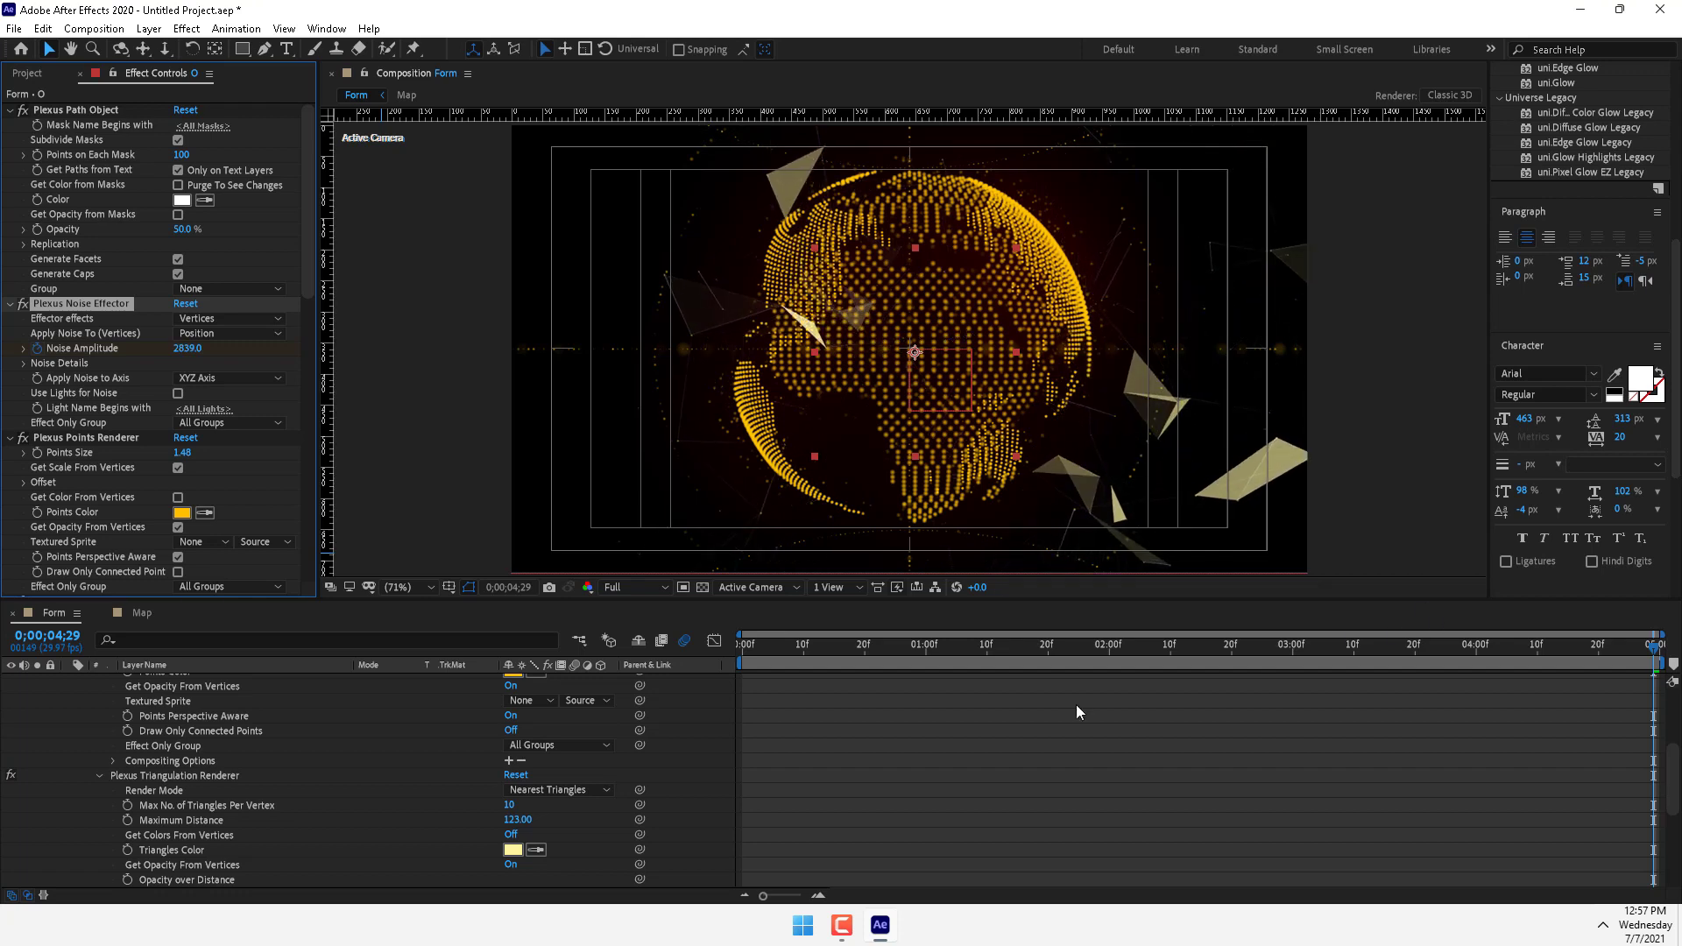
Collapse the O layer, preview the animation from the first frame, and scrub to 0;00;03;17
drag(832, 649, 538, 665)
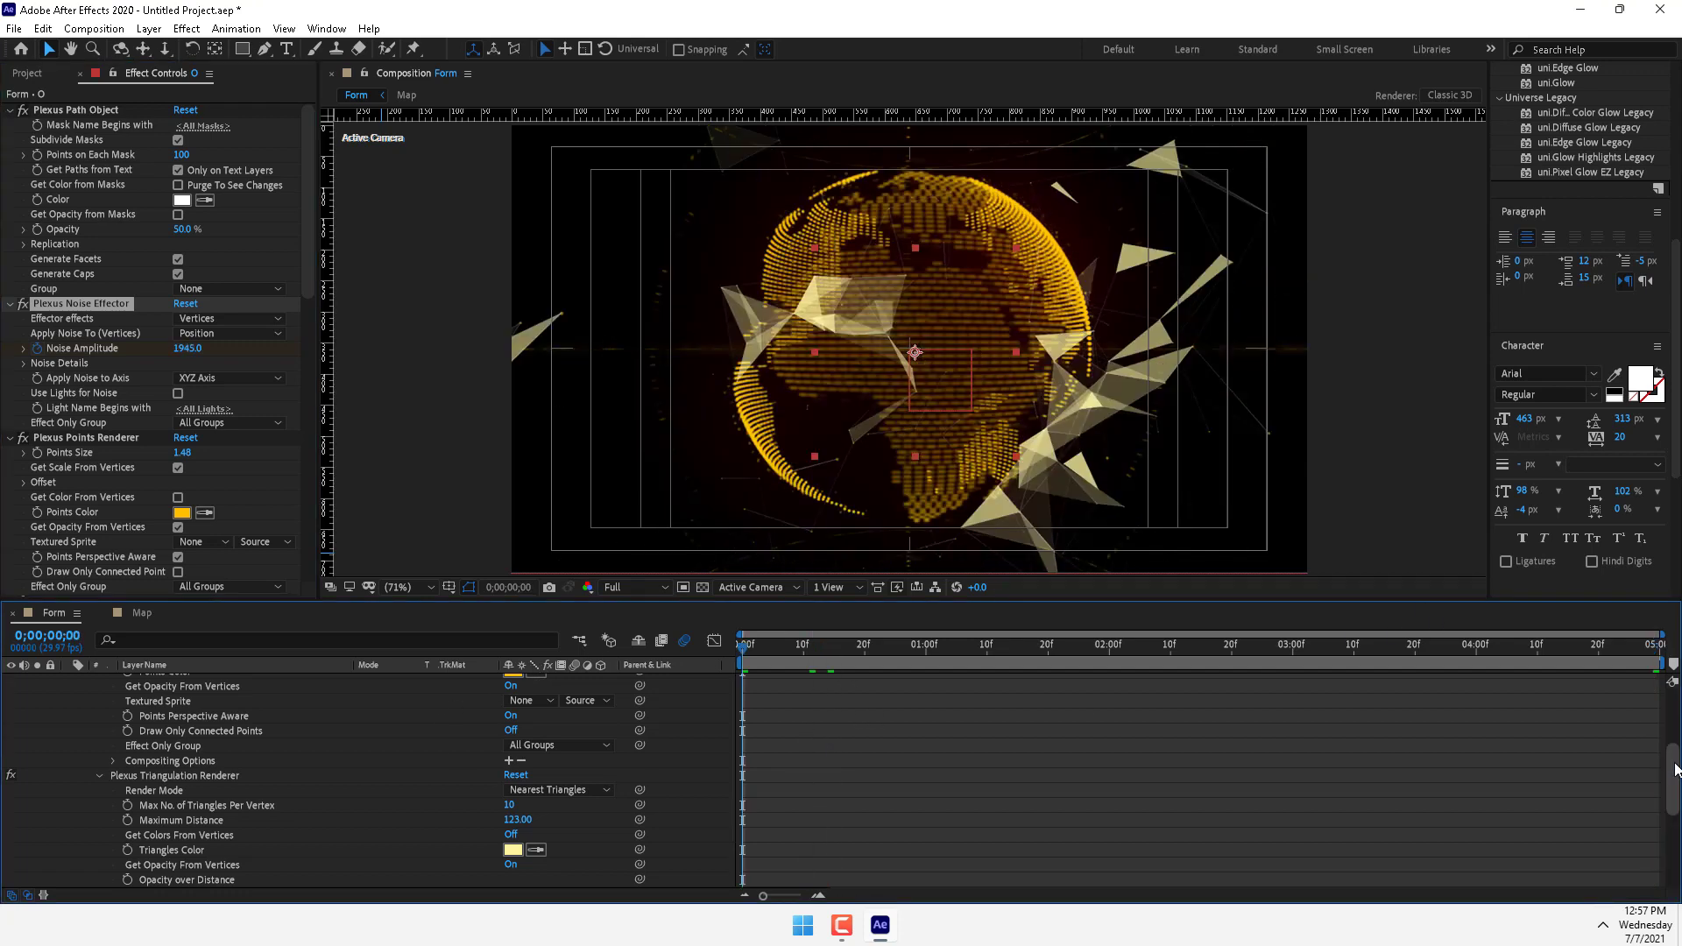
drag(1674, 779, 1673, 721)
click(69, 681)
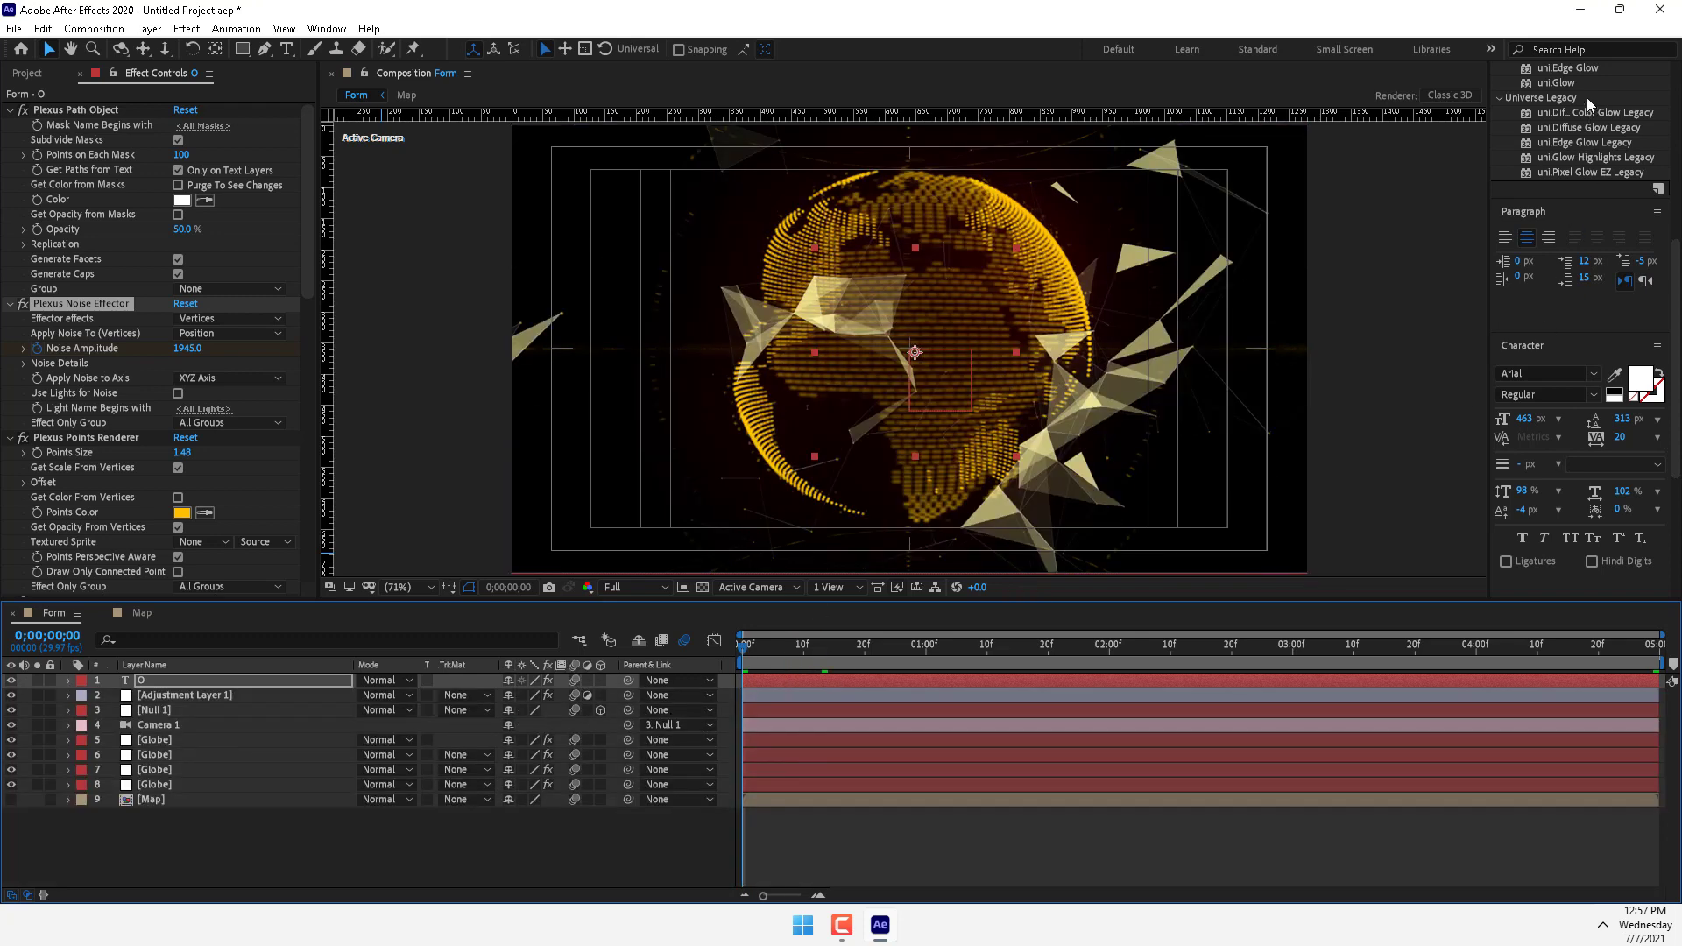
drag(1676, 310, 1676, 132)
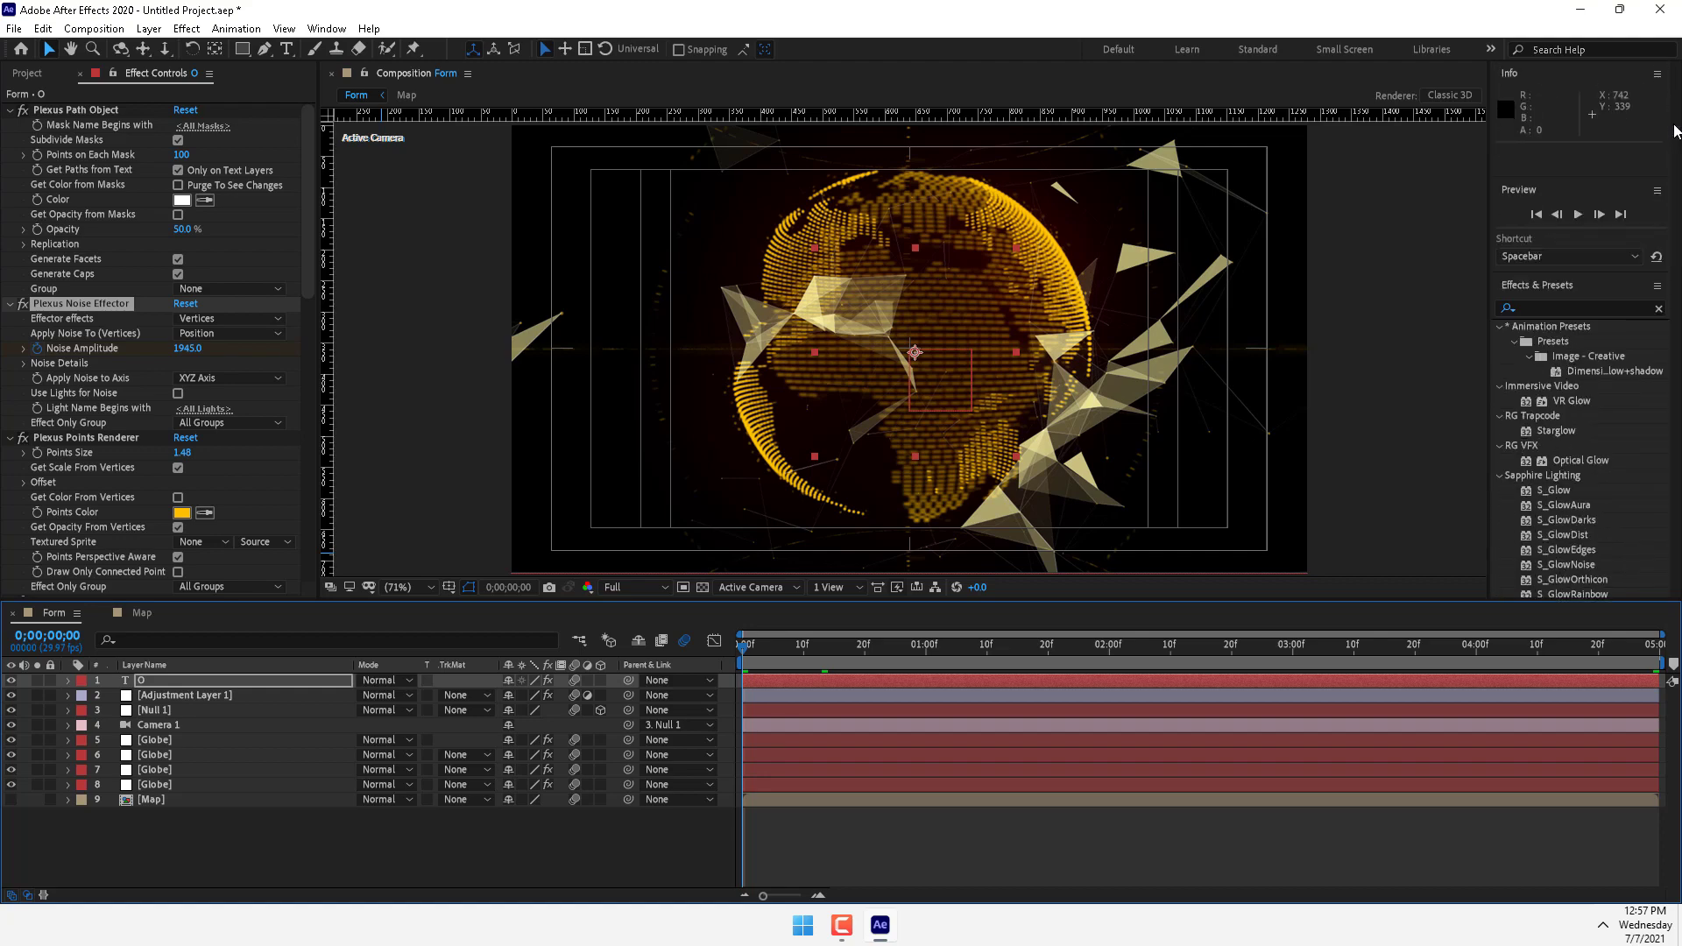
click(1579, 215)
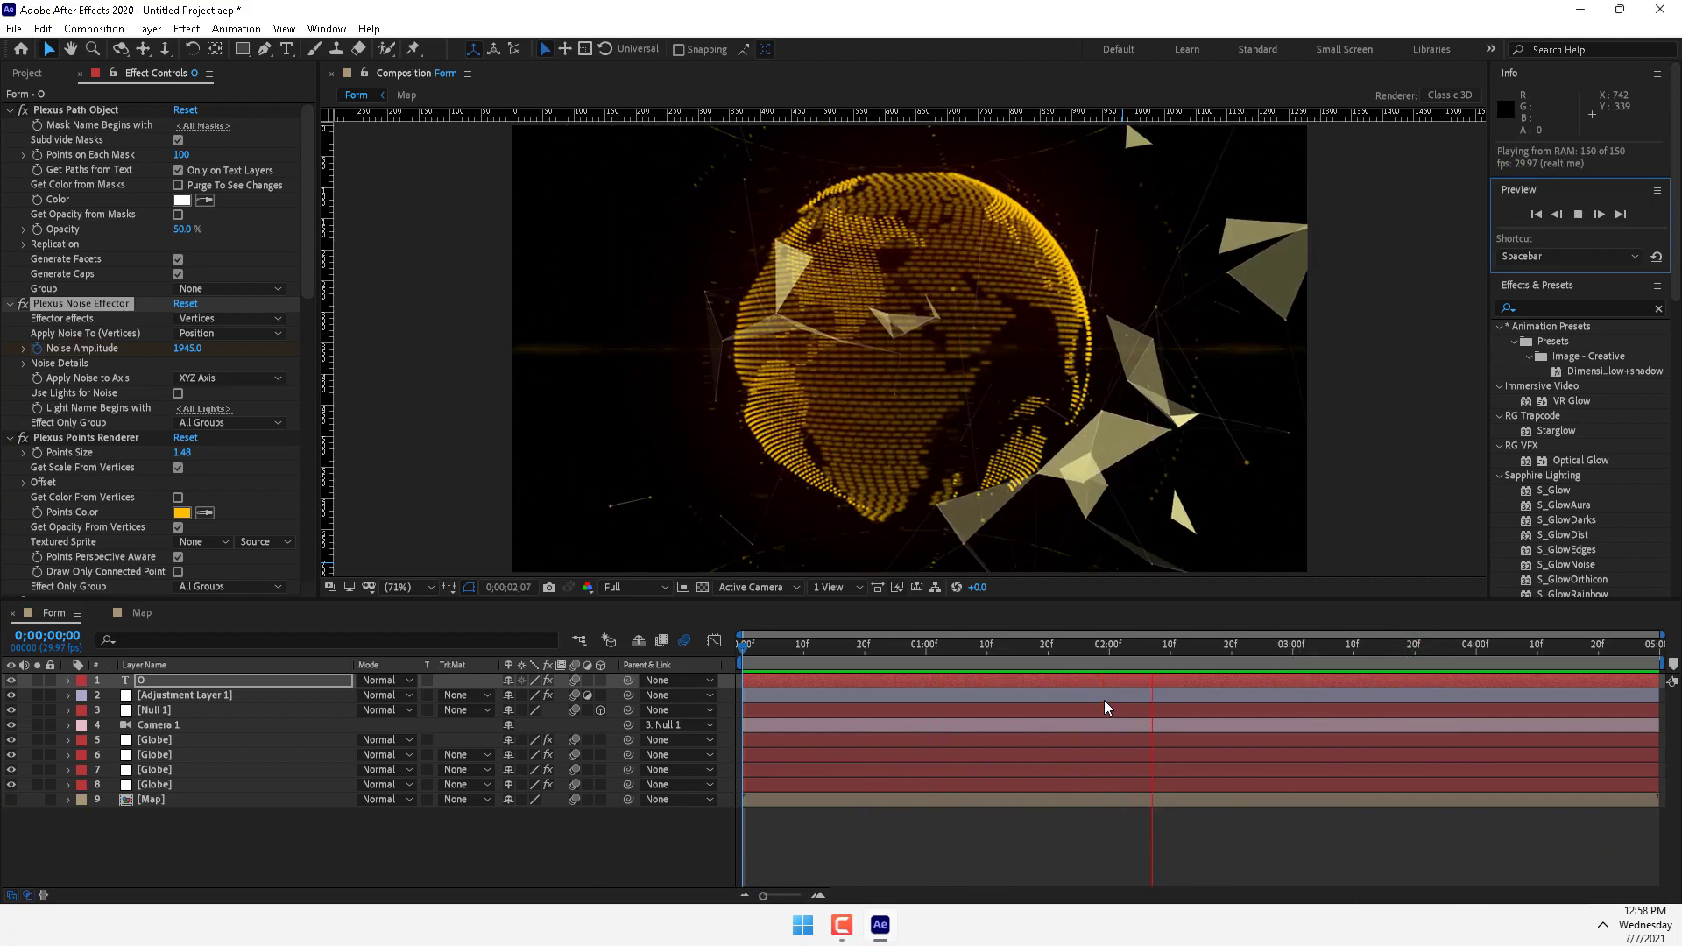
drag(1027, 669, 1400, 669)
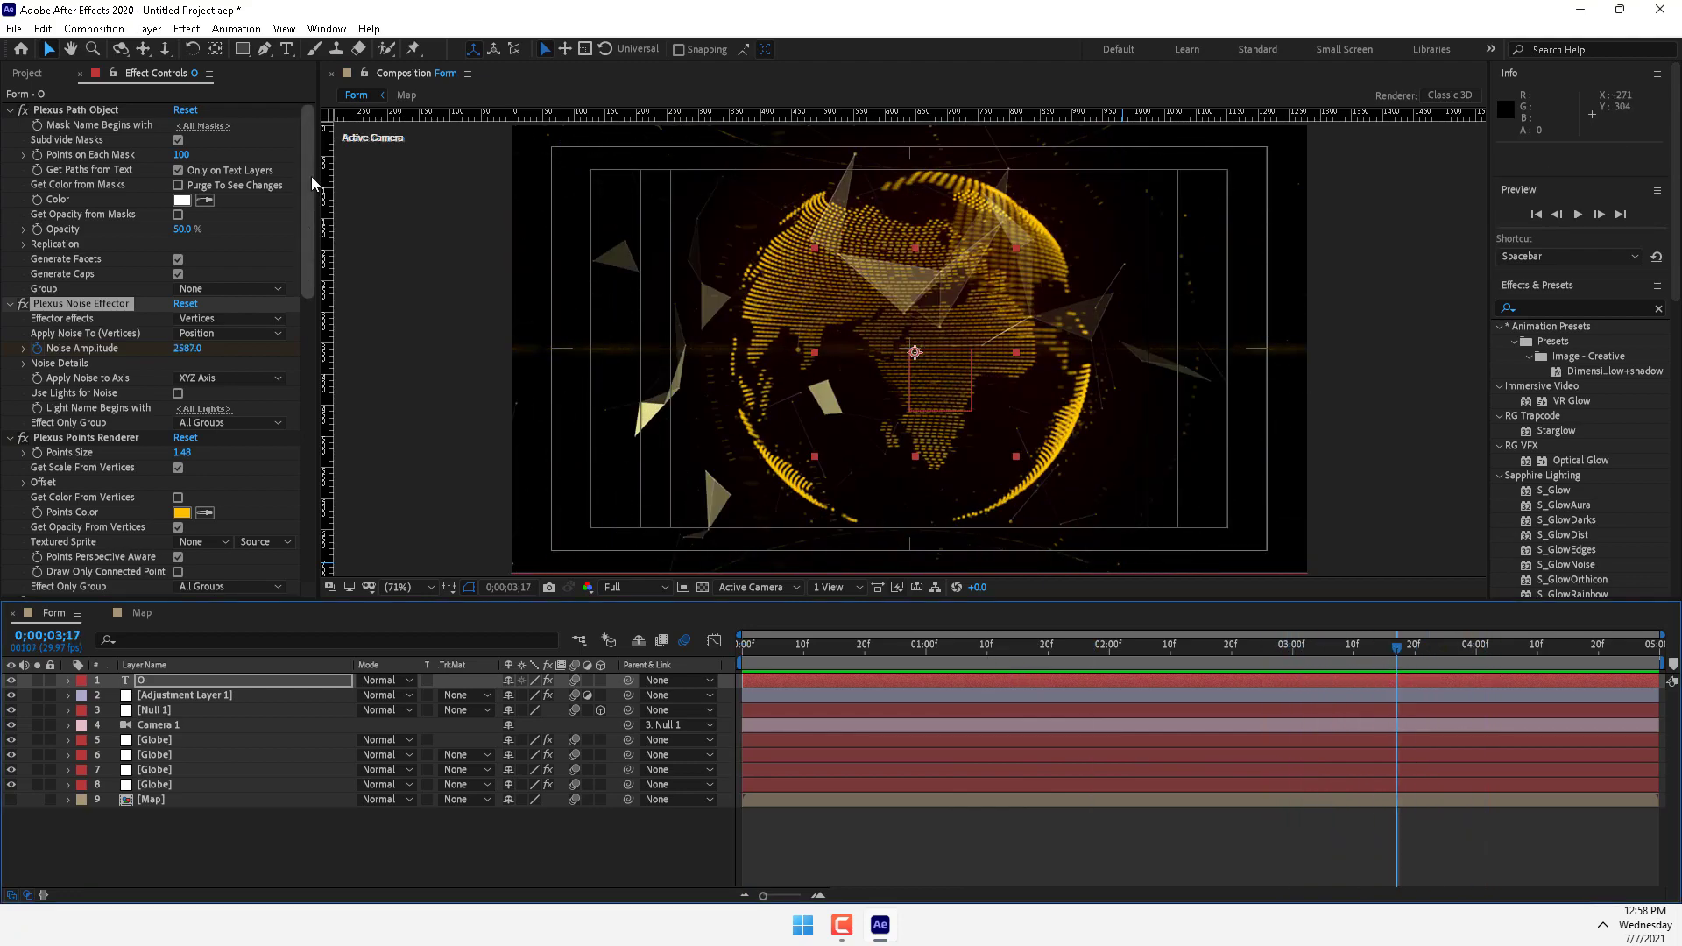
Set the maximum distance to 101.00 for the Plexus Triangulation Renderer and 259.40 for the Plexus Lines Renderer
drag(312, 178, 301, 329)
drag(194, 265, 210, 298)
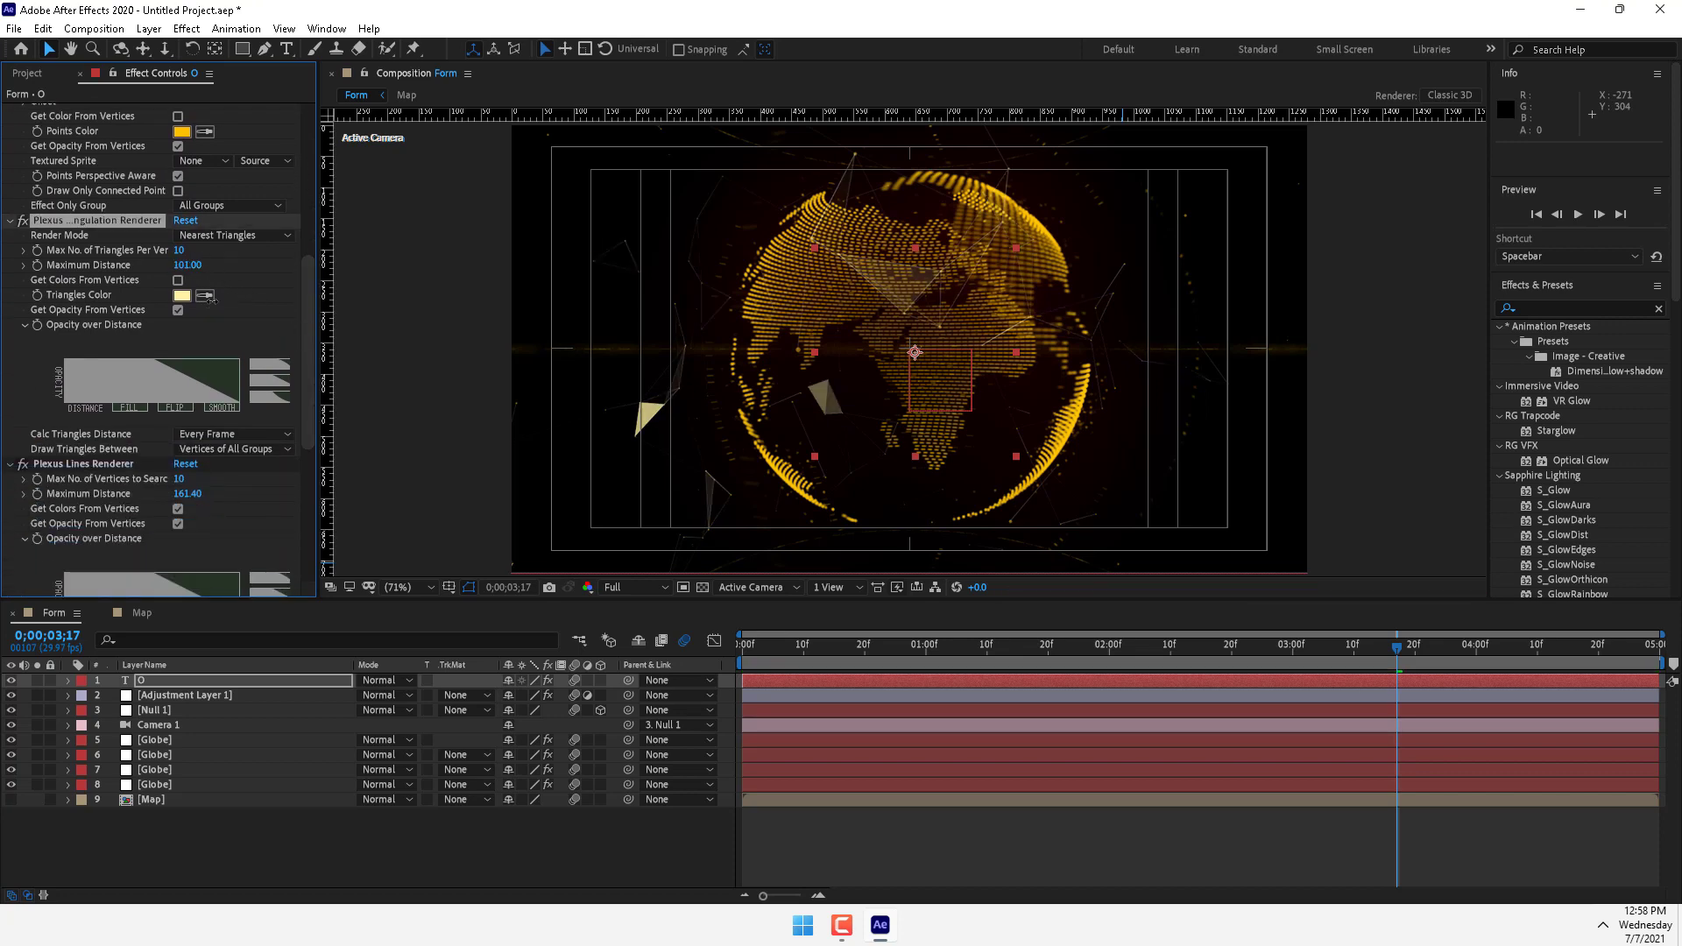
drag(307, 323, 311, 417)
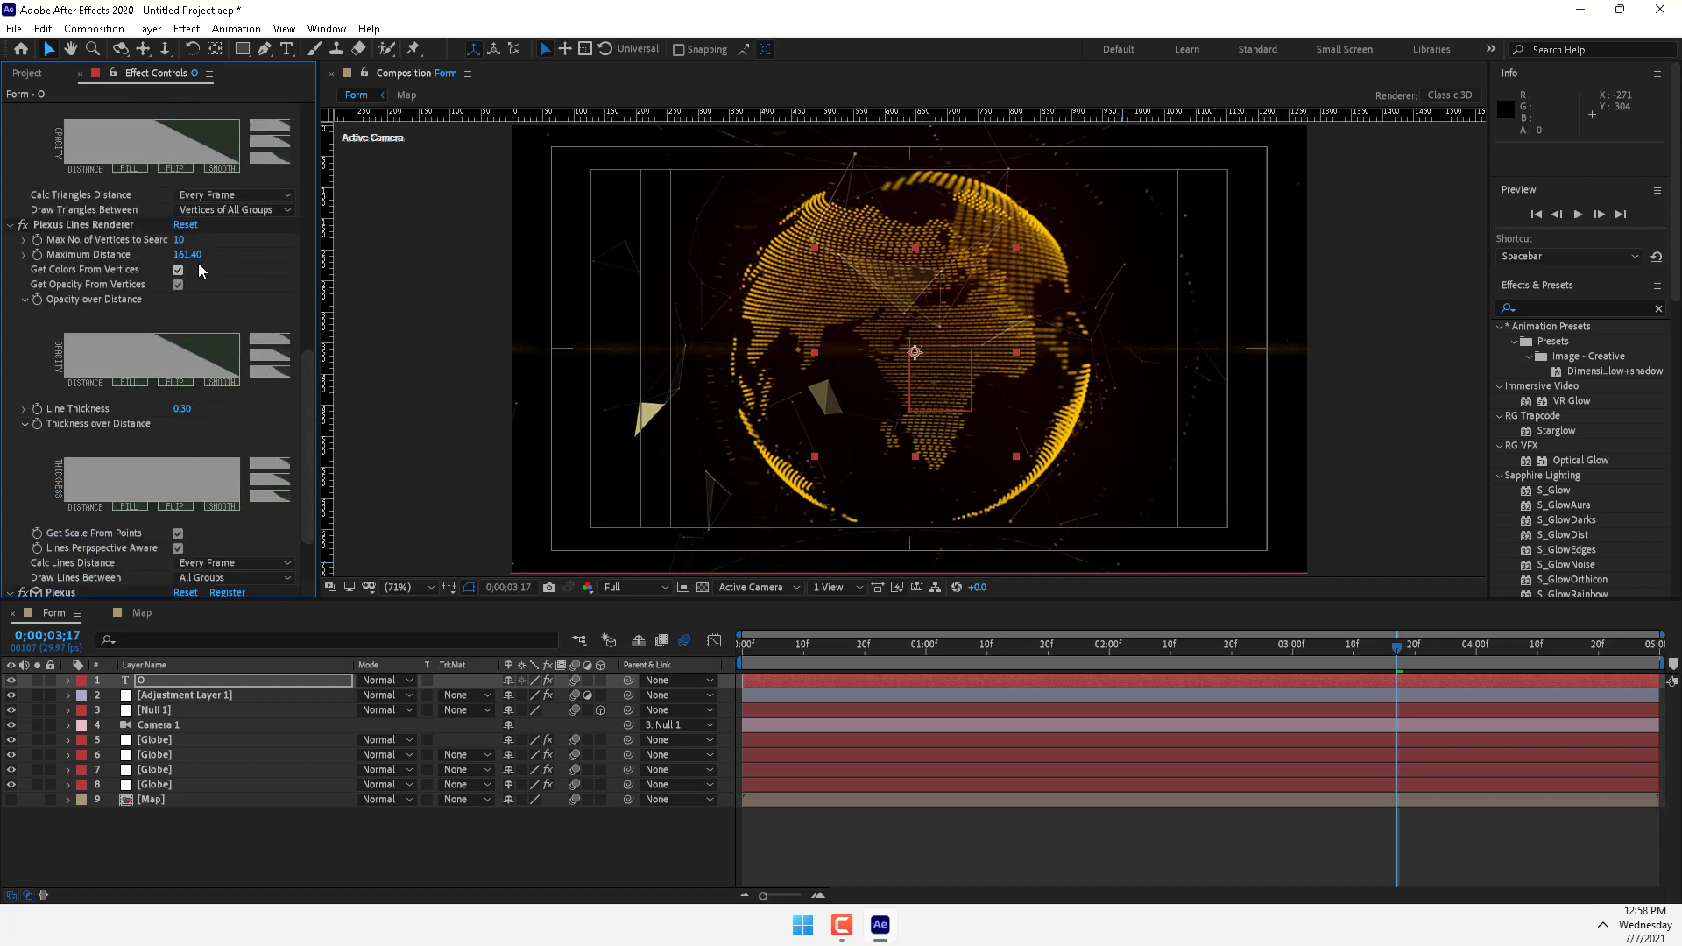
drag(195, 257, 279, 266)
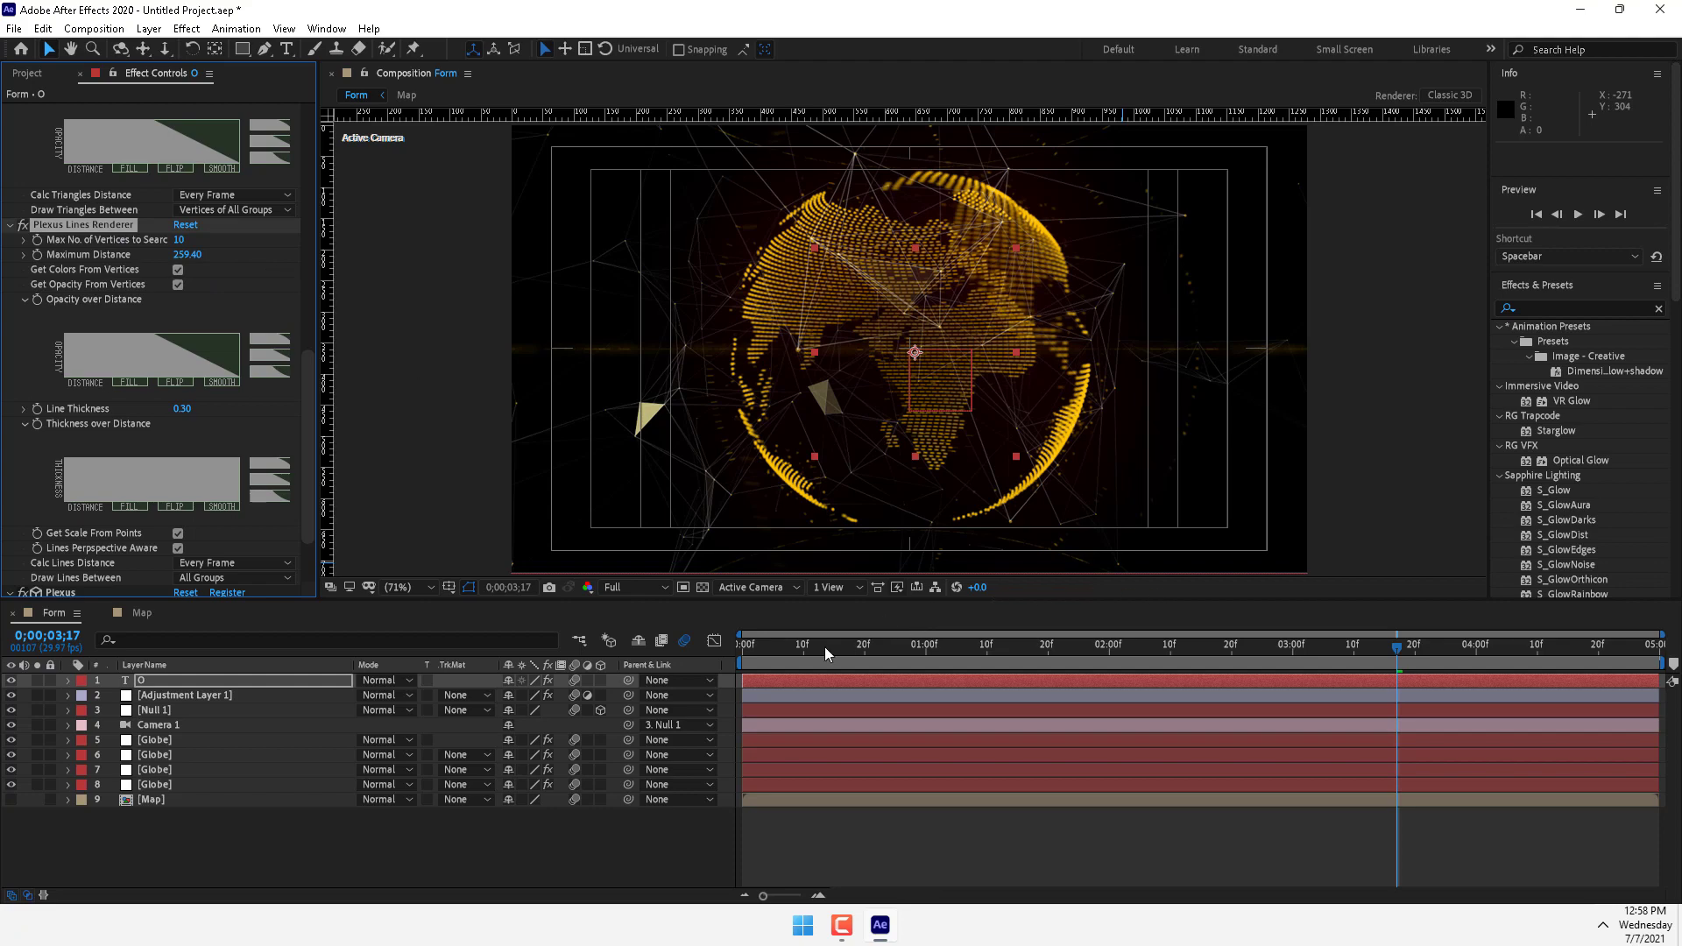
At 0;00;01;09, give the Lines Renderer an opacity-over-distance curve fading at both ends and set its maximum number of vertices to search to 3
drag(820, 655, 983, 669)
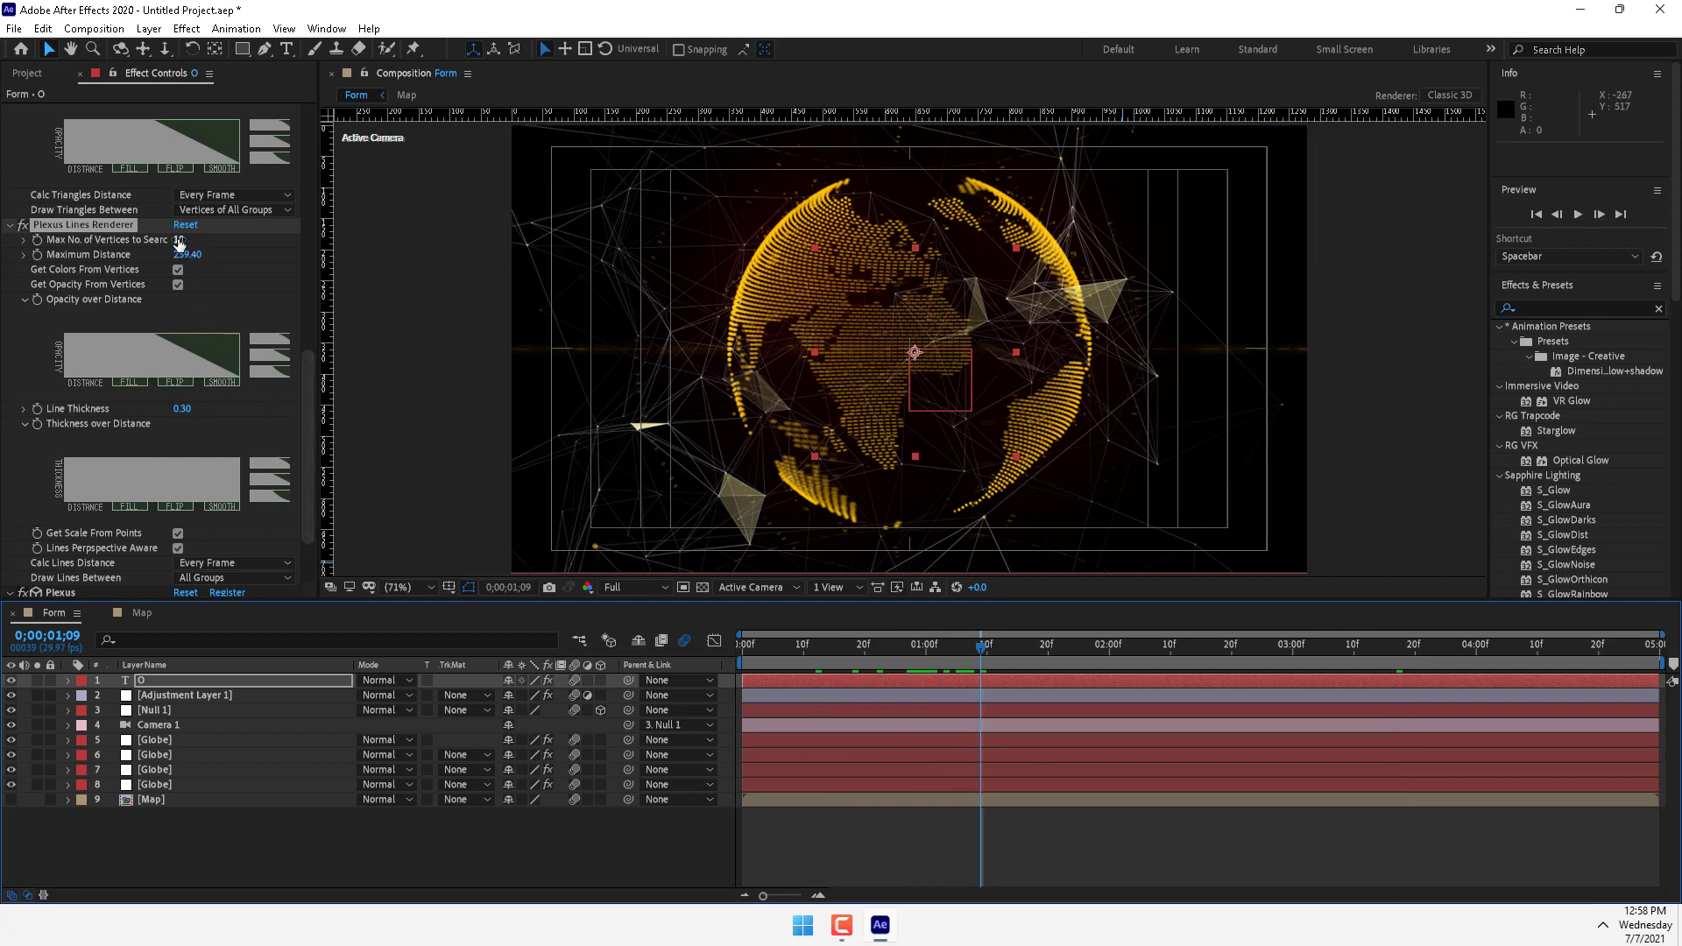
click(270, 343)
drag(318, 386, 537, 386)
click(320, 372)
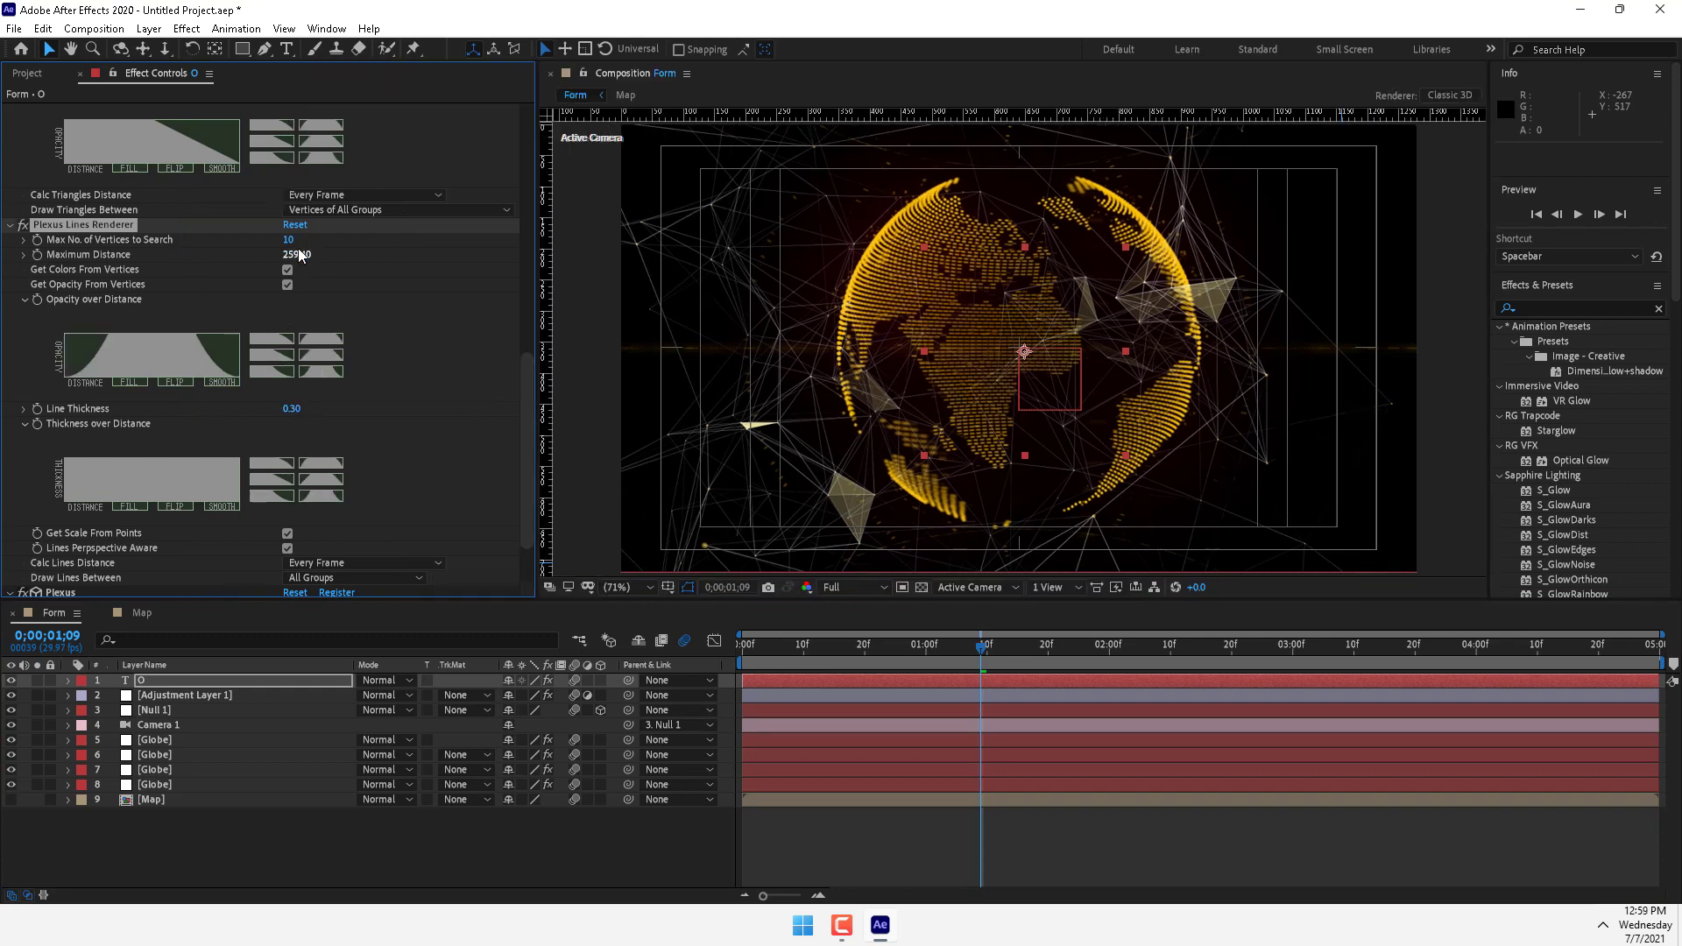
drag(287, 244, 296, 320)
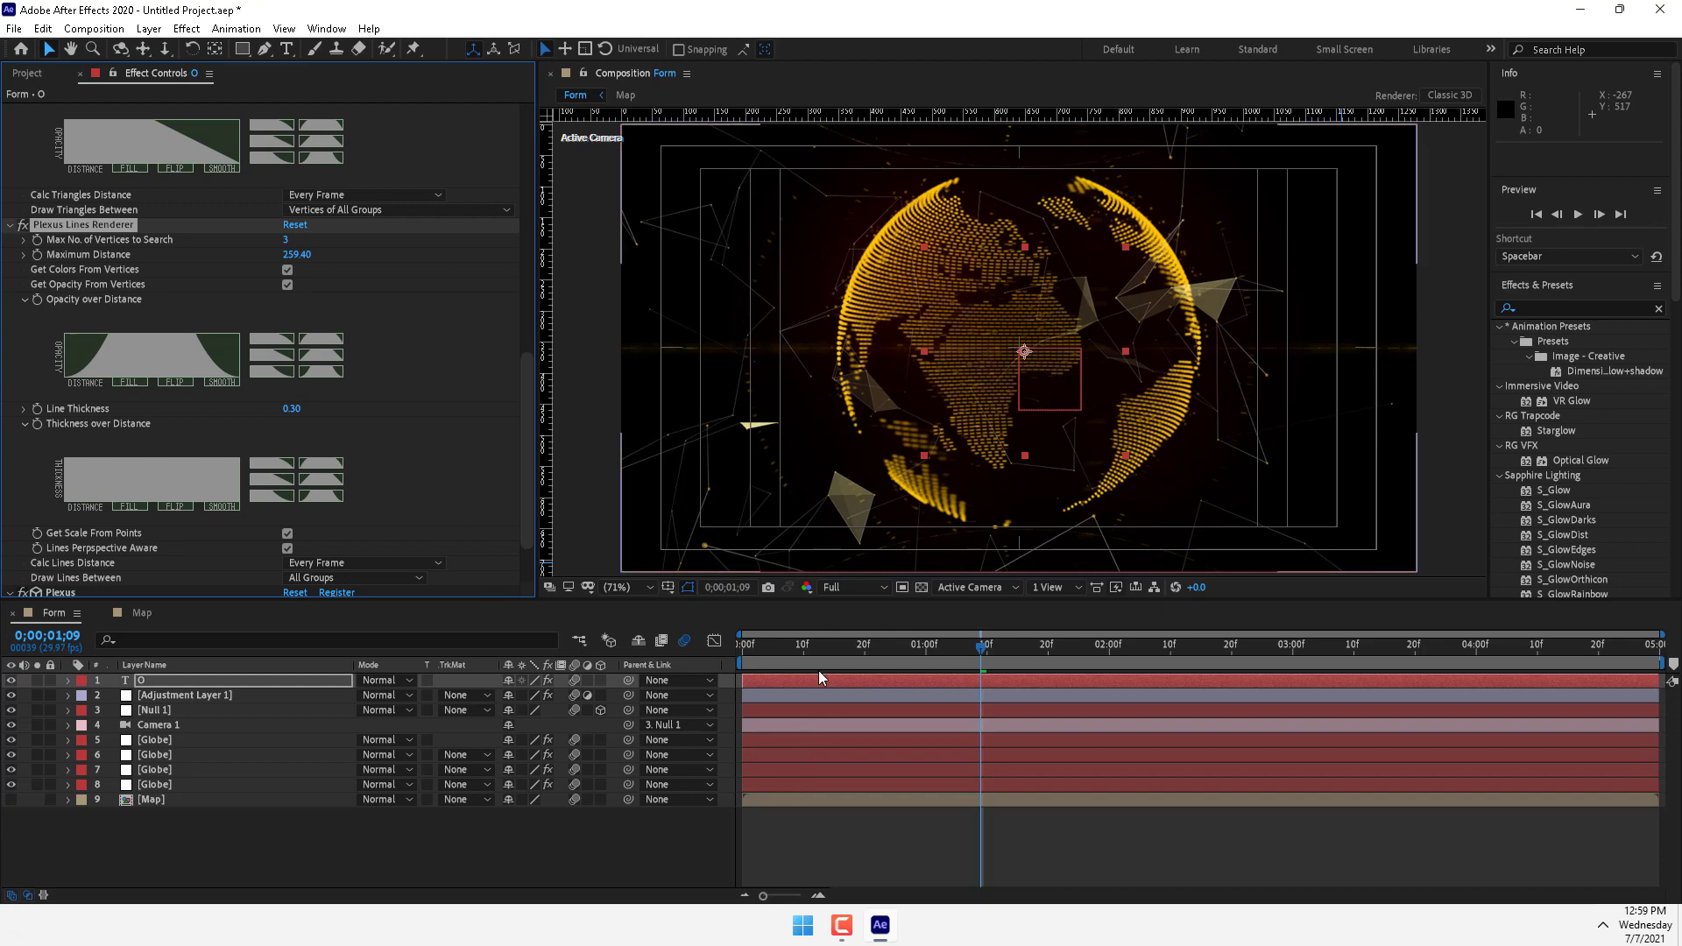
click(912, 875)
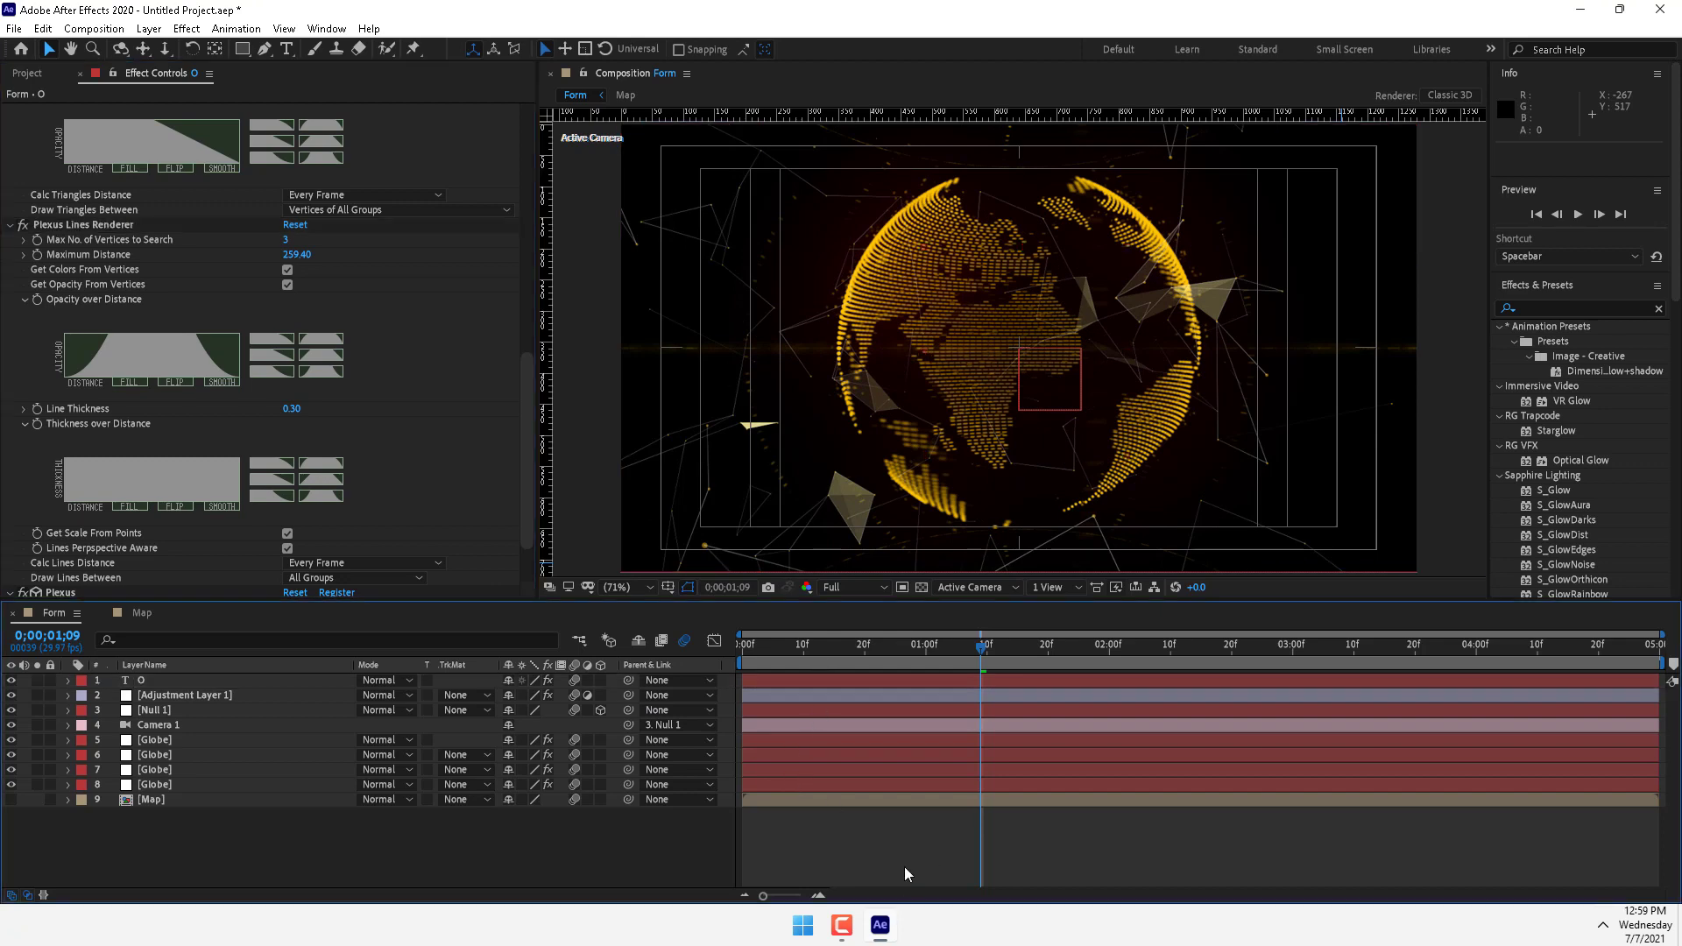